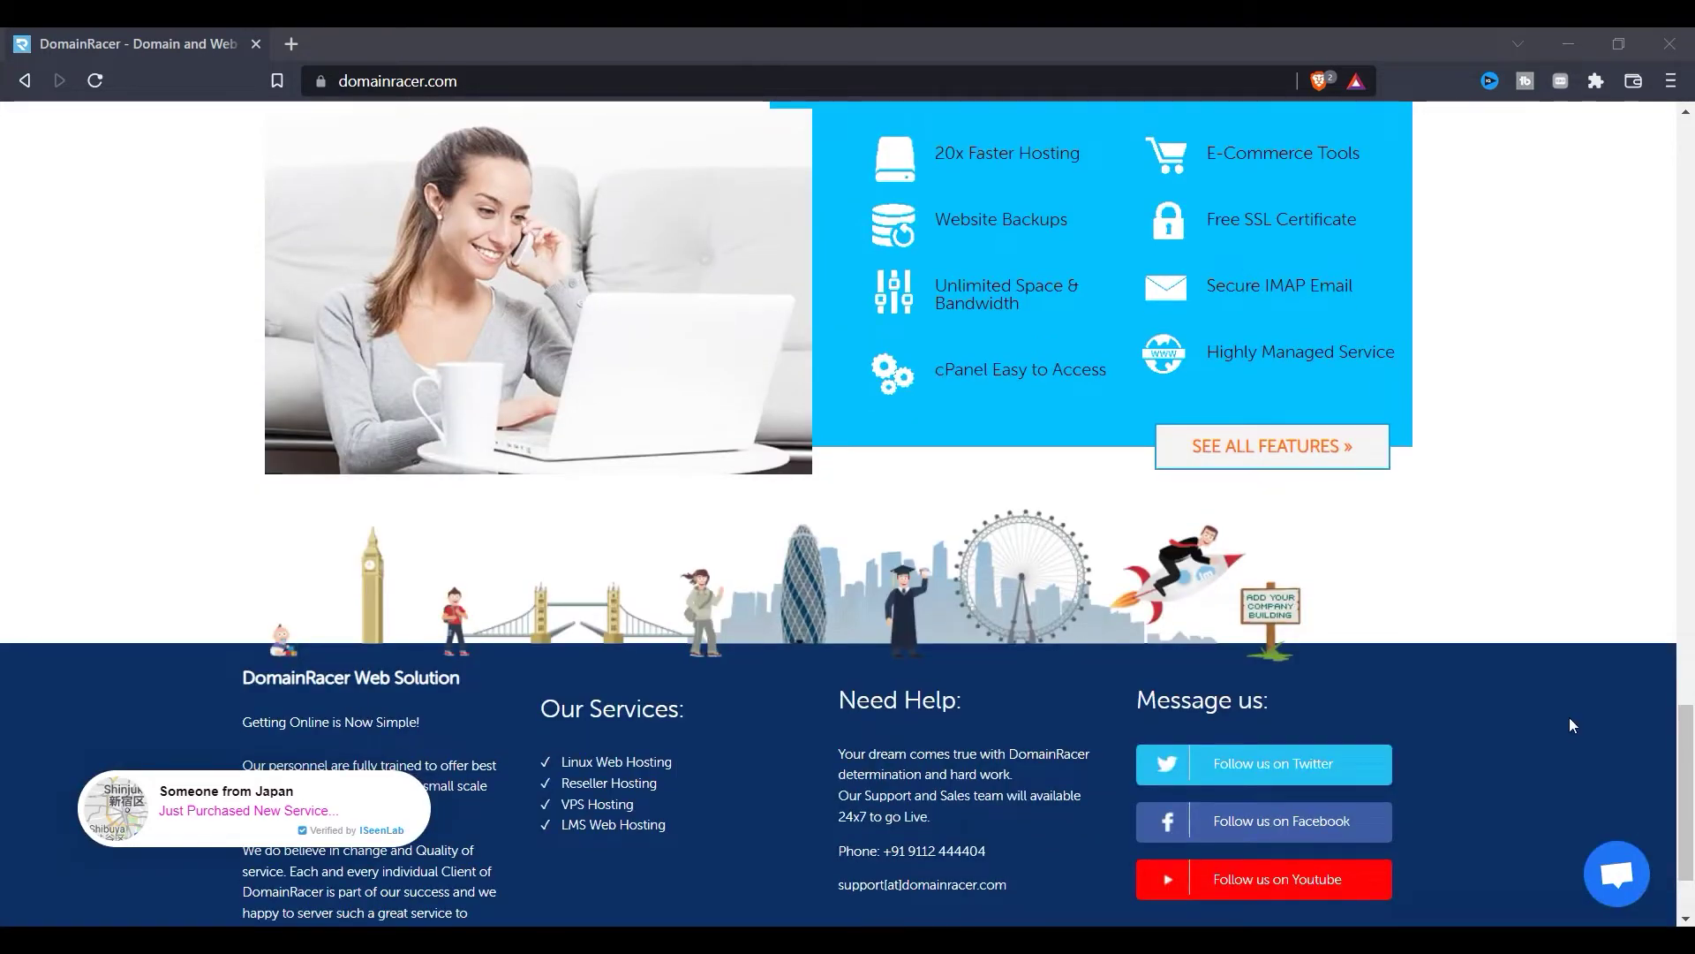
# Step: Scroll back up the DomainRacer page and log in to the hosting account's cPanel
pyautogui.scroll(3, 1570, 725)
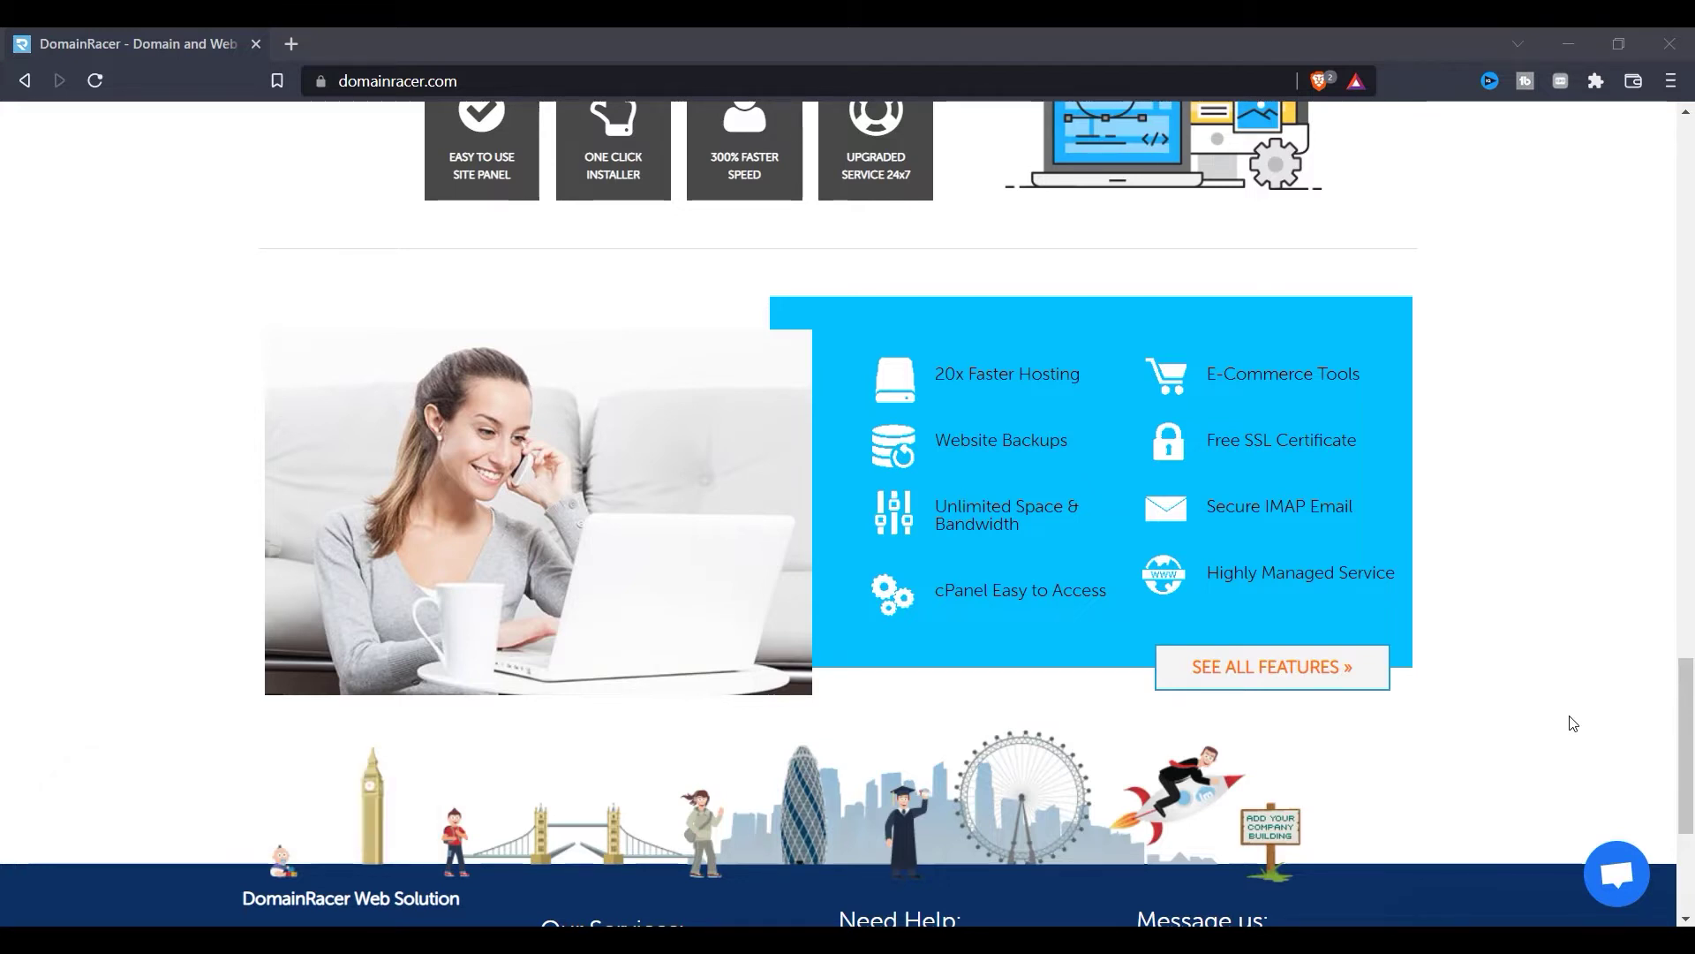
pyautogui.scroll(2, 1573, 723)
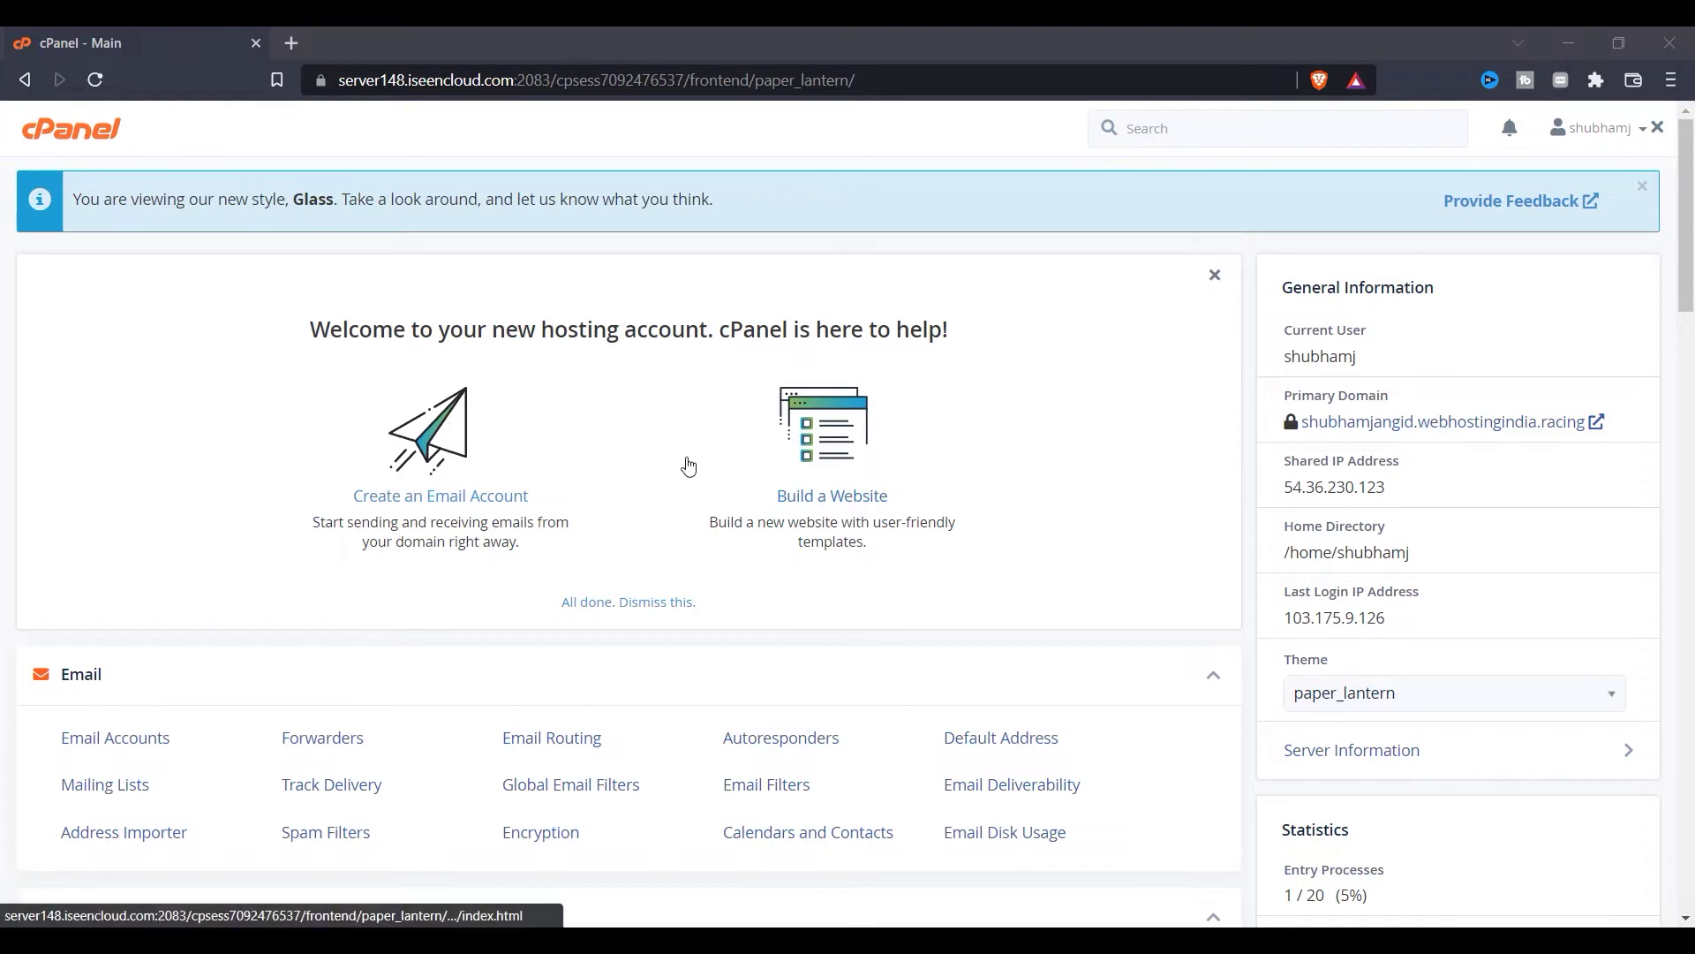
# Step: Choose WordPress under Softaculous Apps Installer and bring up its Install Now form (5.9.3, directory wp)
pyautogui.scroll(-1, 692, 511)
pyautogui.scroll(-15, 691, 514)
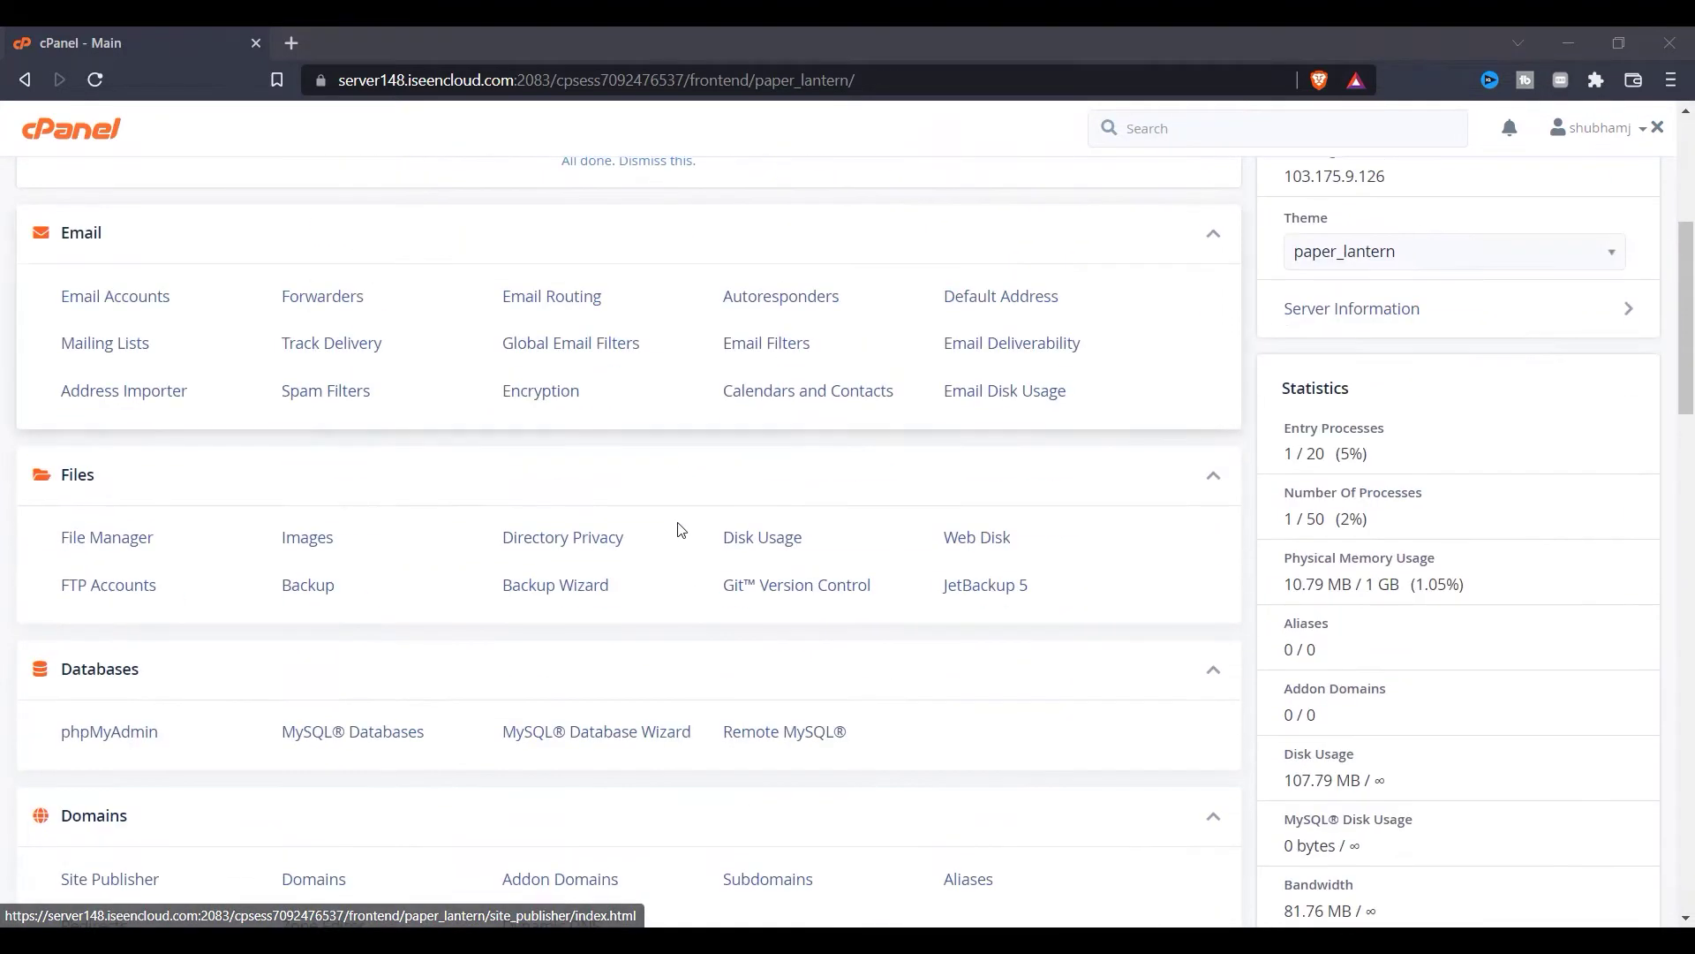
pyautogui.scroll(-8, 127, 713)
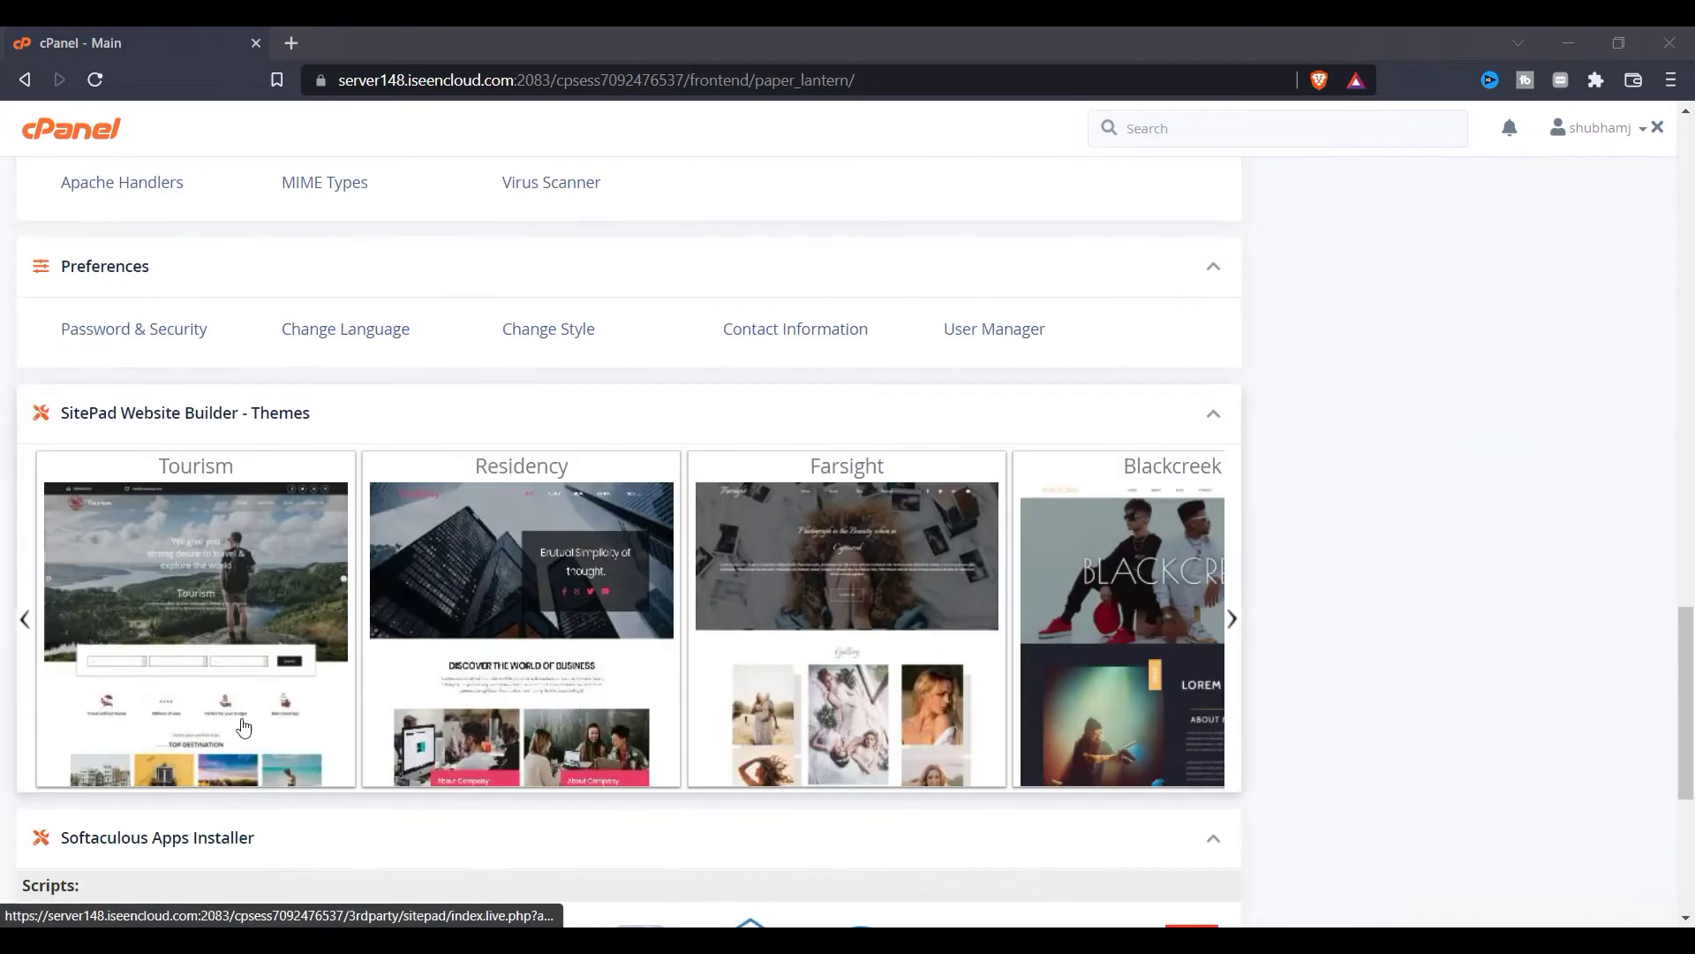
pyautogui.click(78, 491)
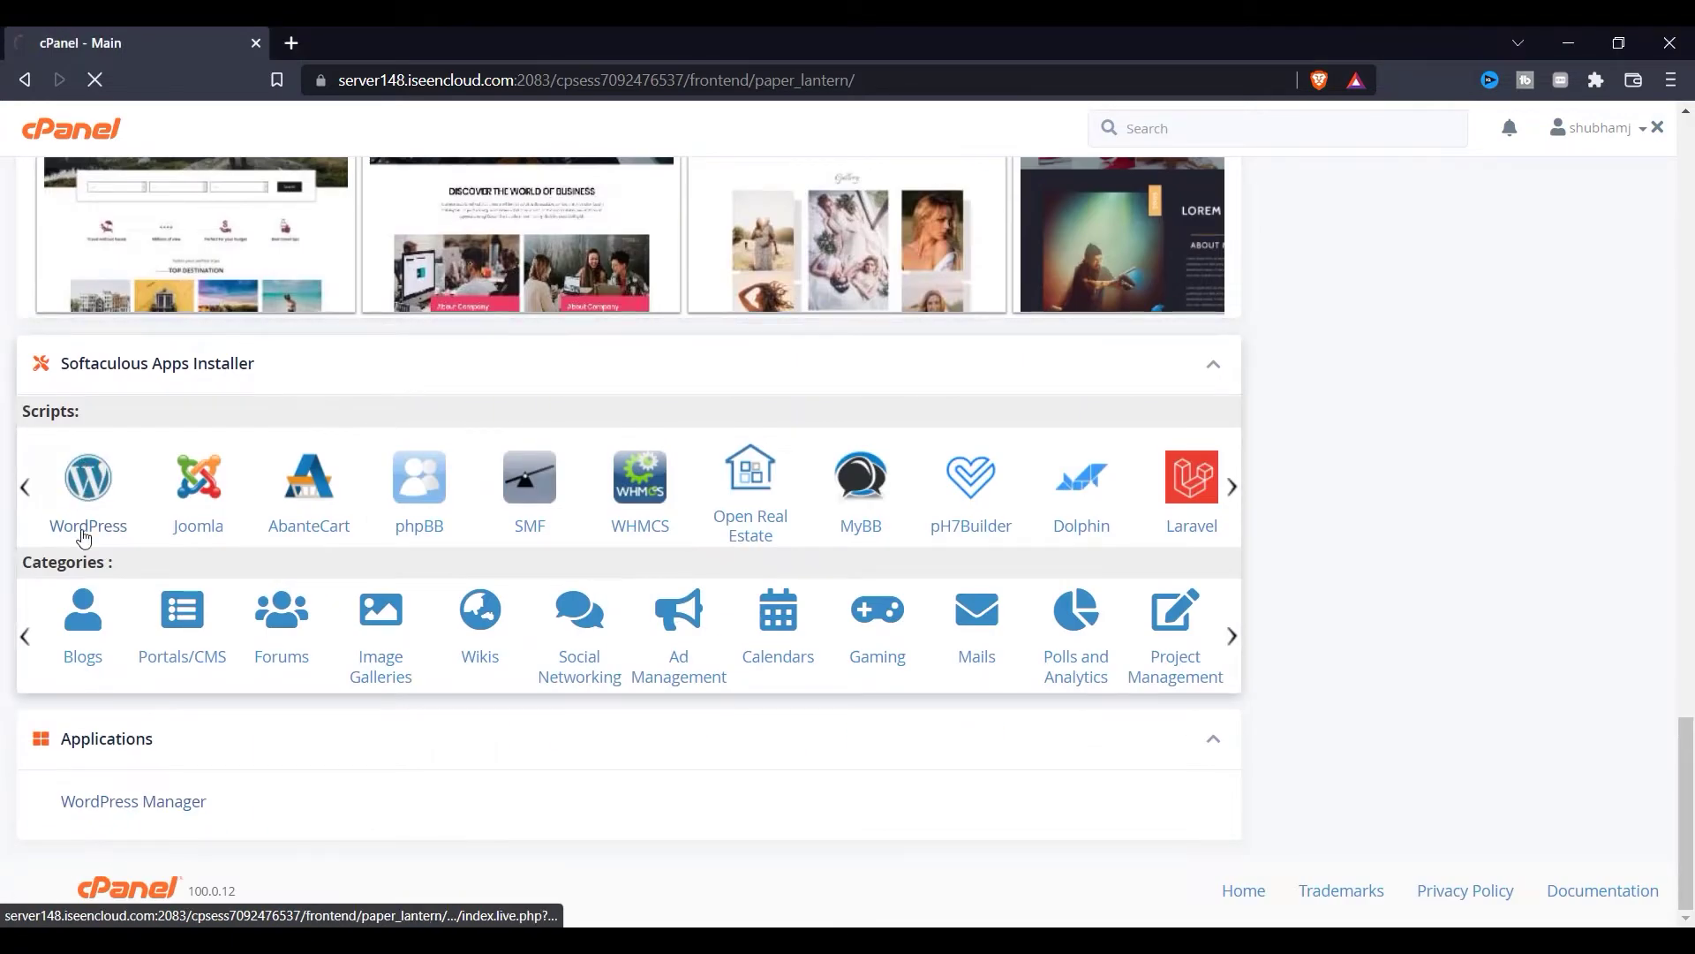
pyautogui.scroll(-1, 745, 503)
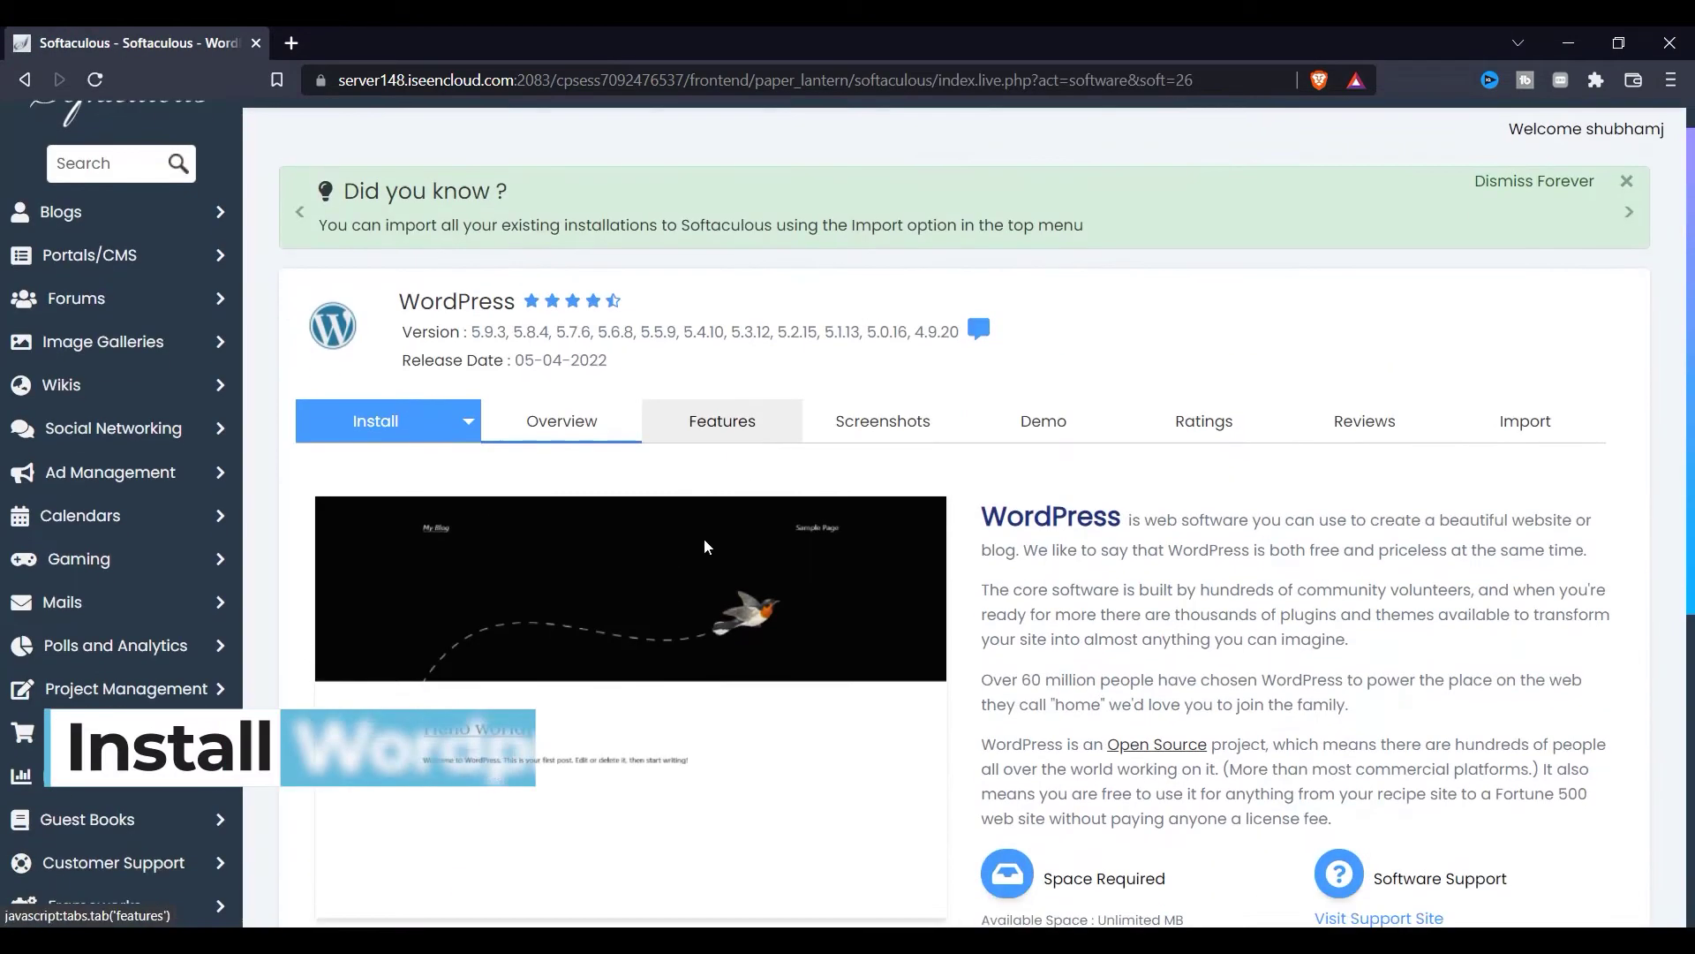
pyautogui.scroll(-3, 458, 418)
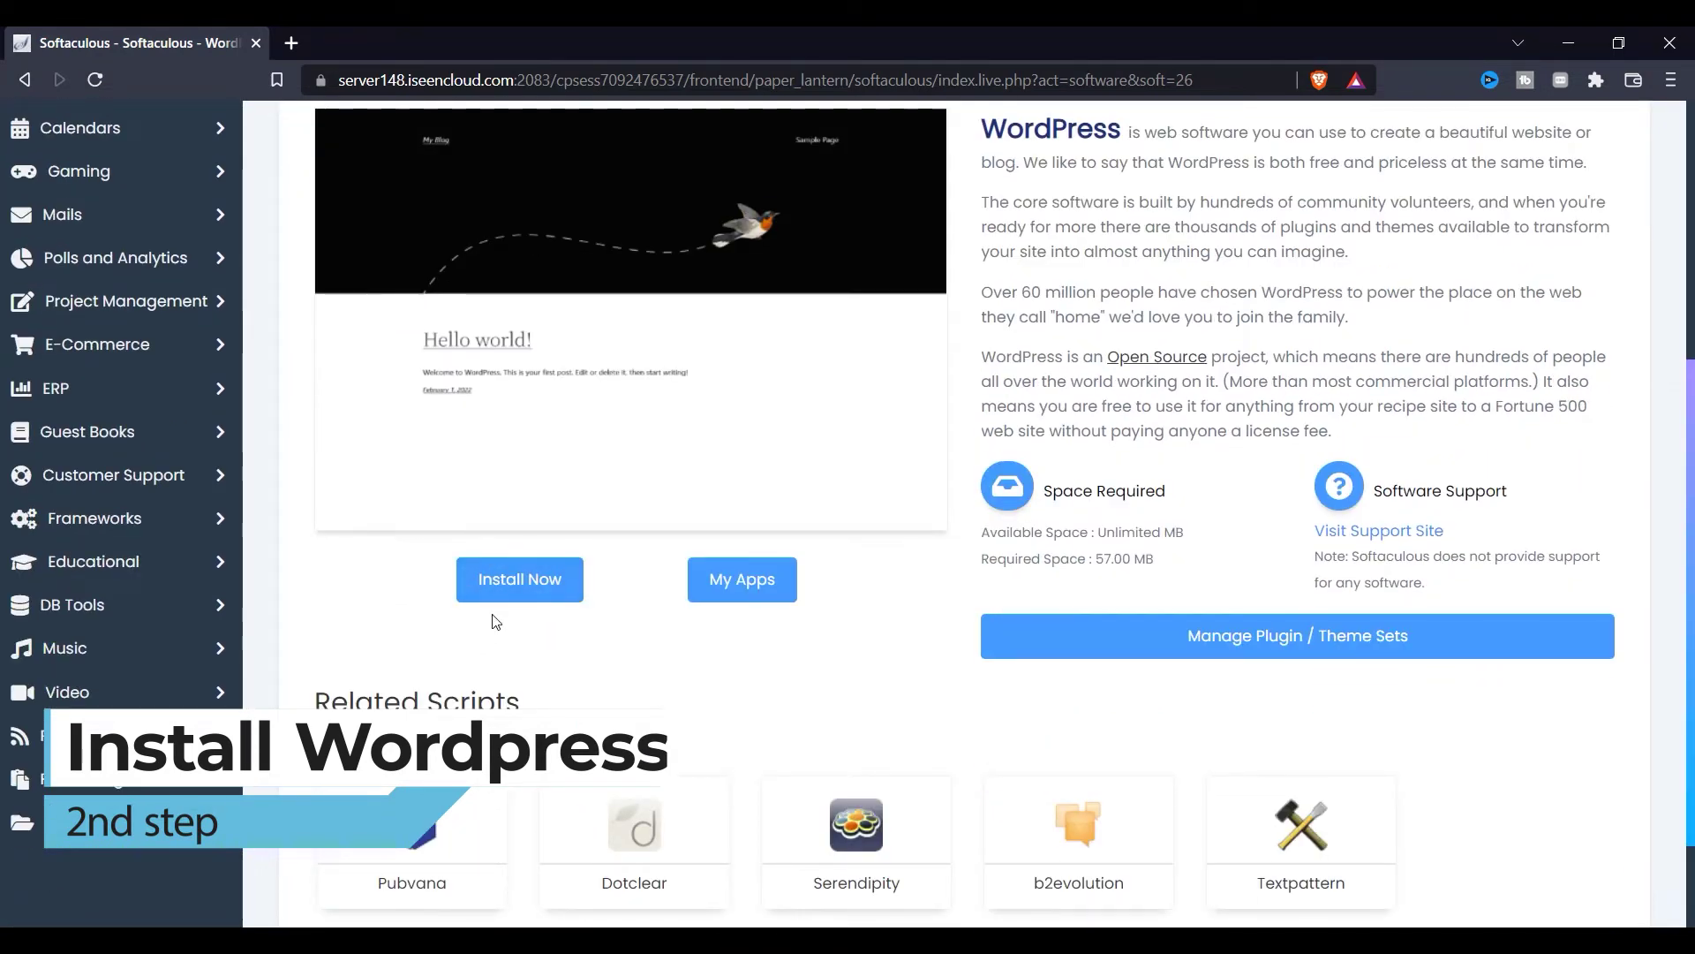
pyautogui.scroll(-2, 530, 574)
pyautogui.scroll(2, 535, 534)
pyautogui.scroll(-2, 539, 543)
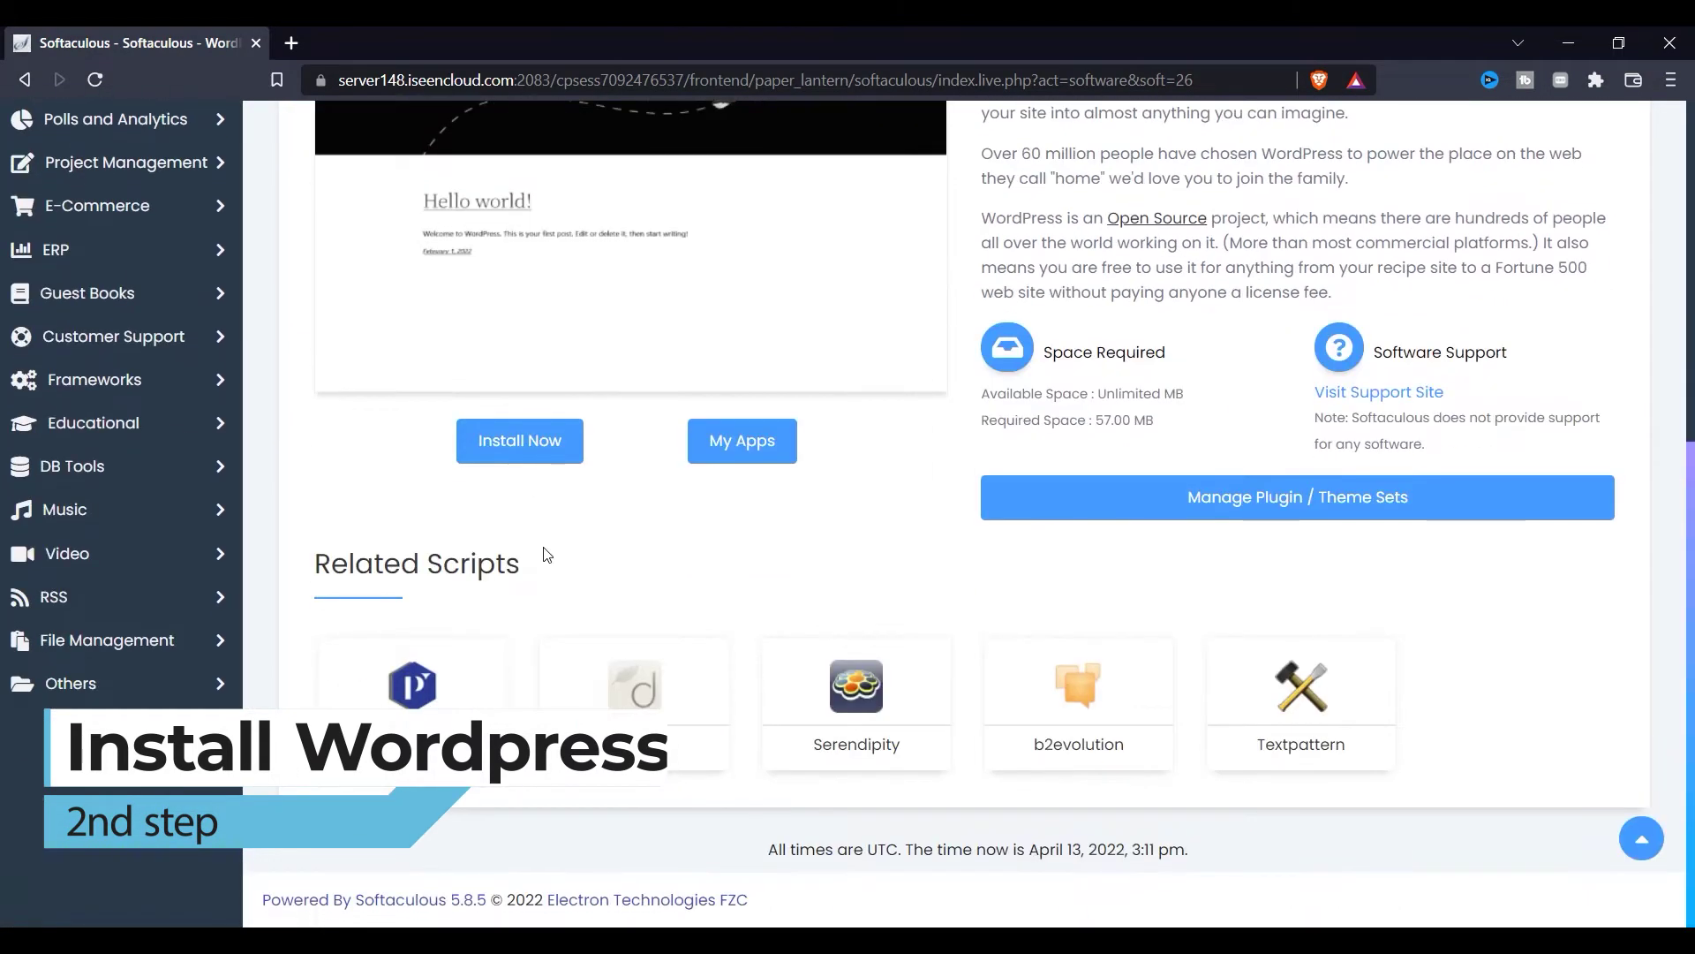
pyautogui.click(512, 455)
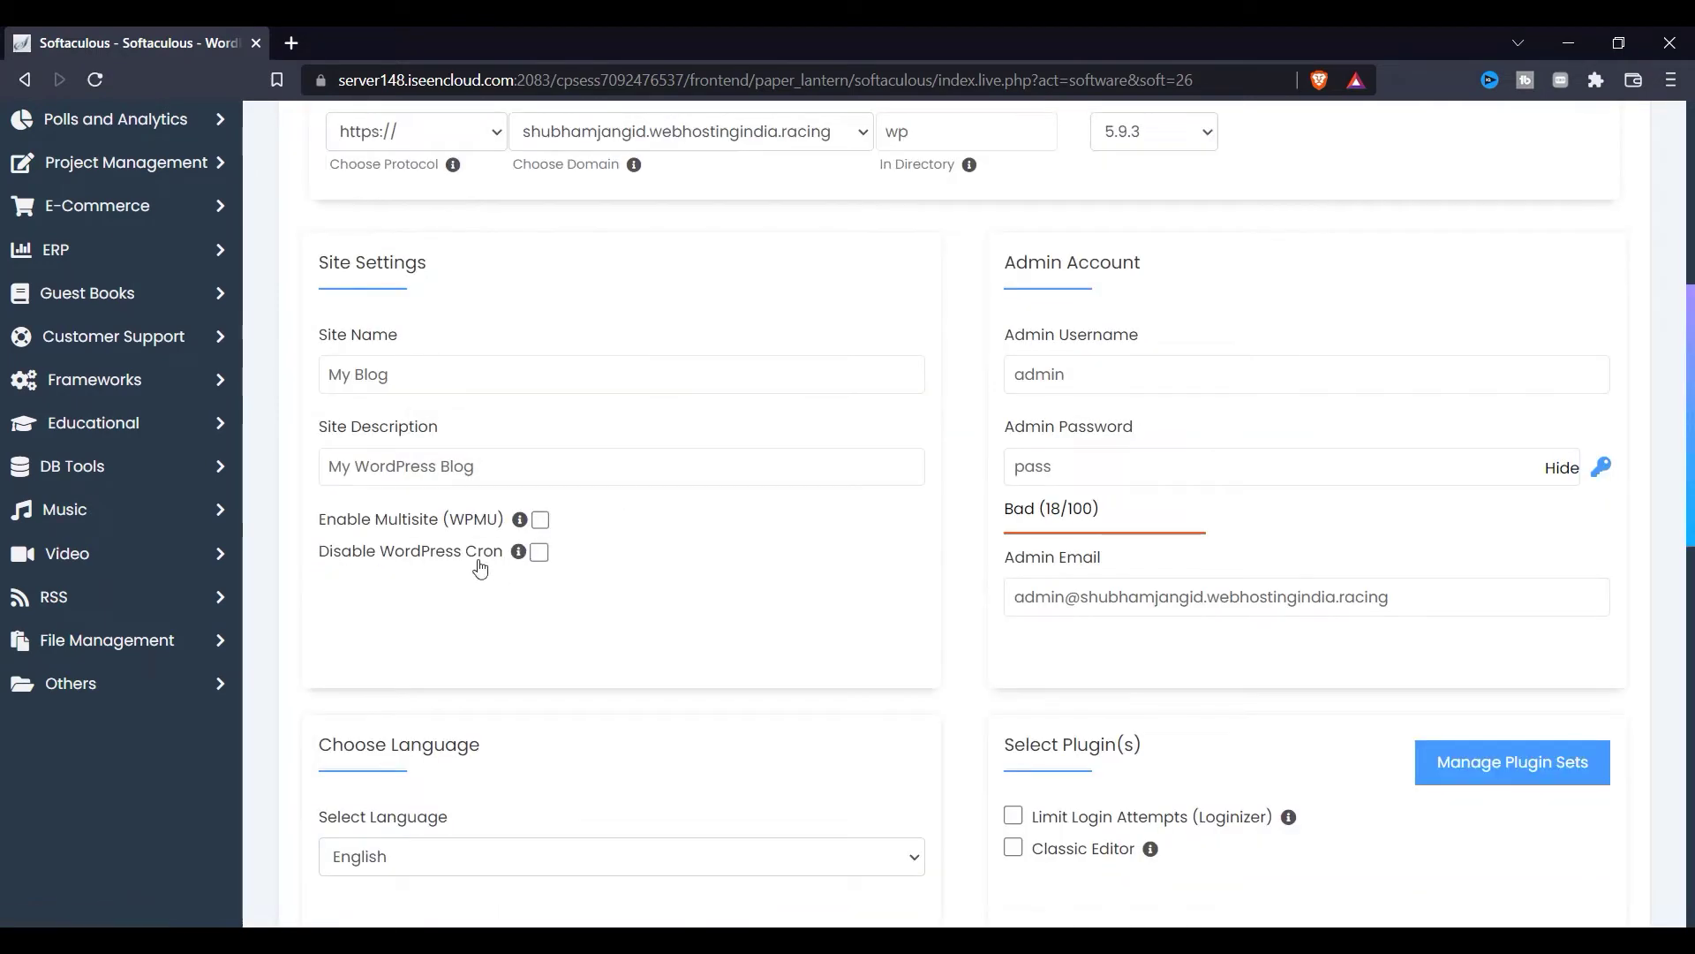
# Step: Delete 'wp' from the In Directory field, leaving it empty, and open the version dropdown
pyautogui.scroll(5, 477, 567)
pyautogui.click(896, 573)
pyautogui.doubleClick(896, 573)
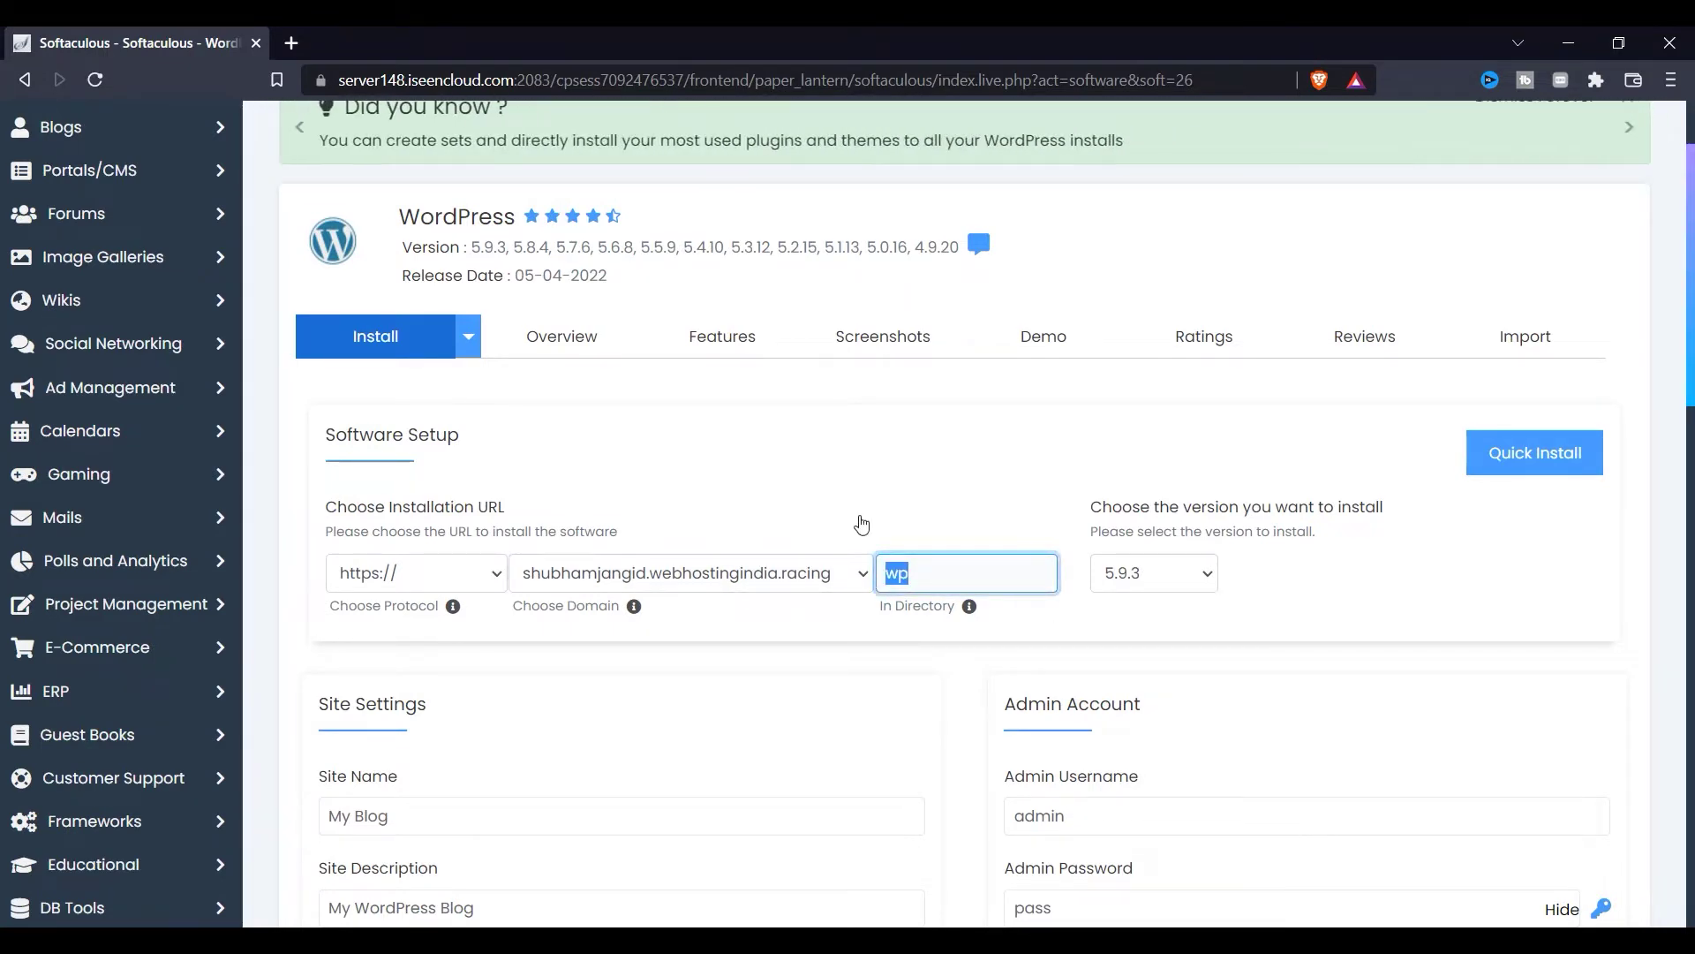
pyautogui.press('BackSpace')
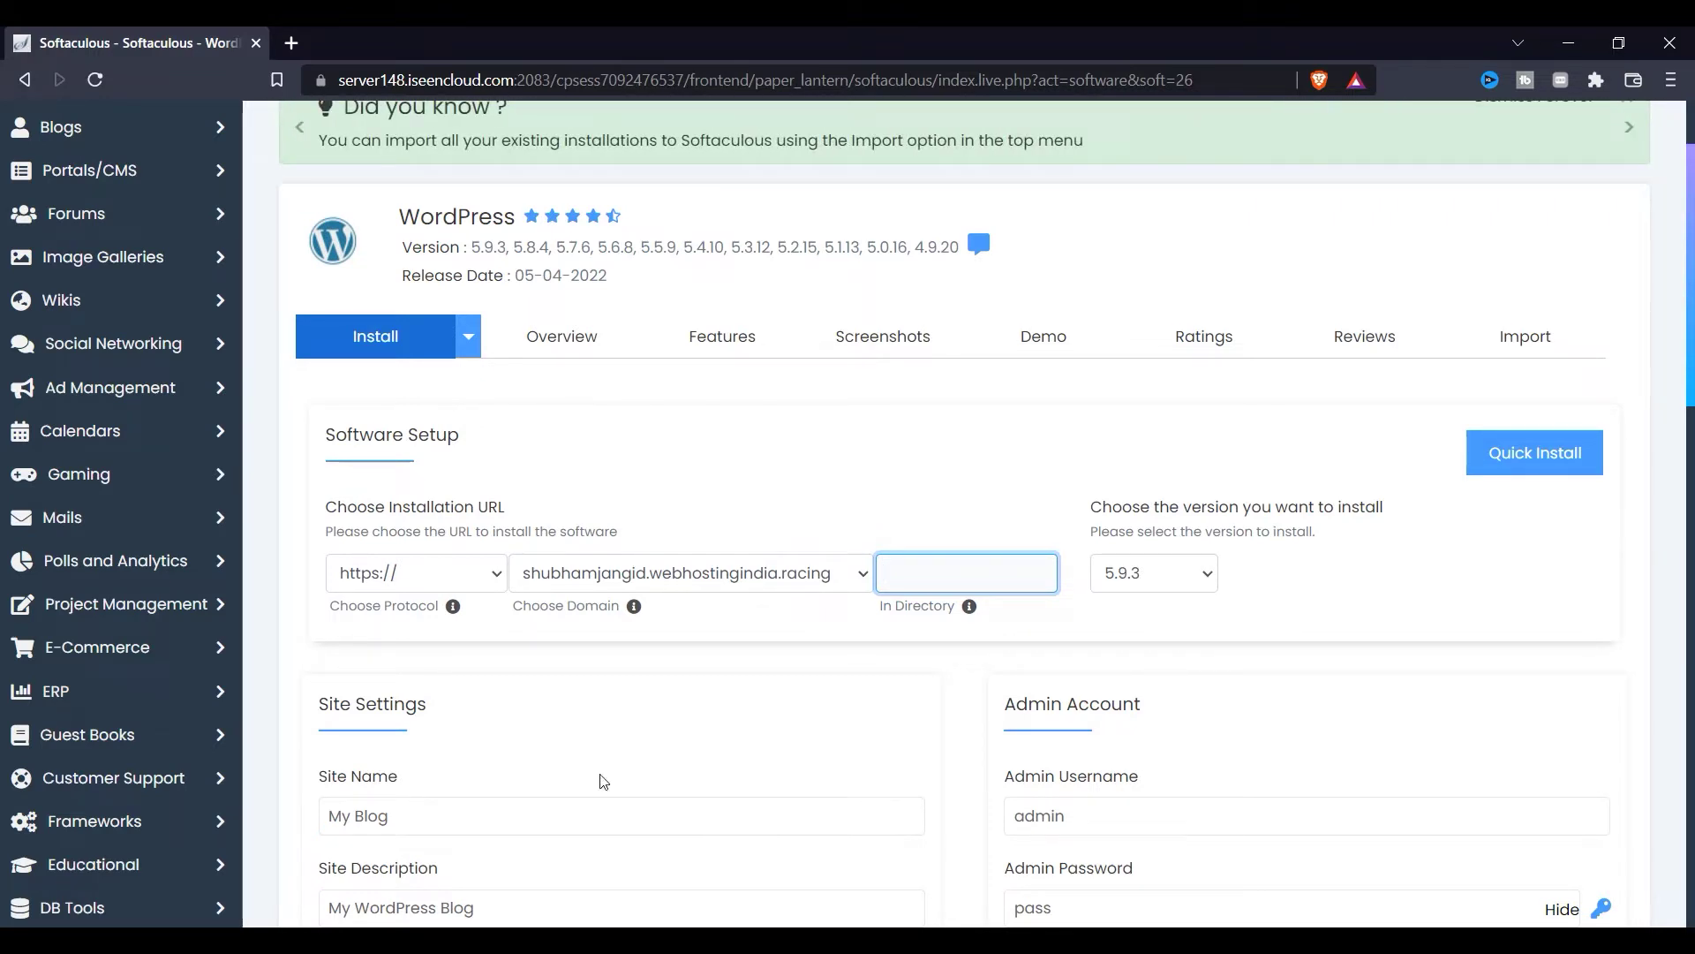
pyautogui.click(1165, 573)
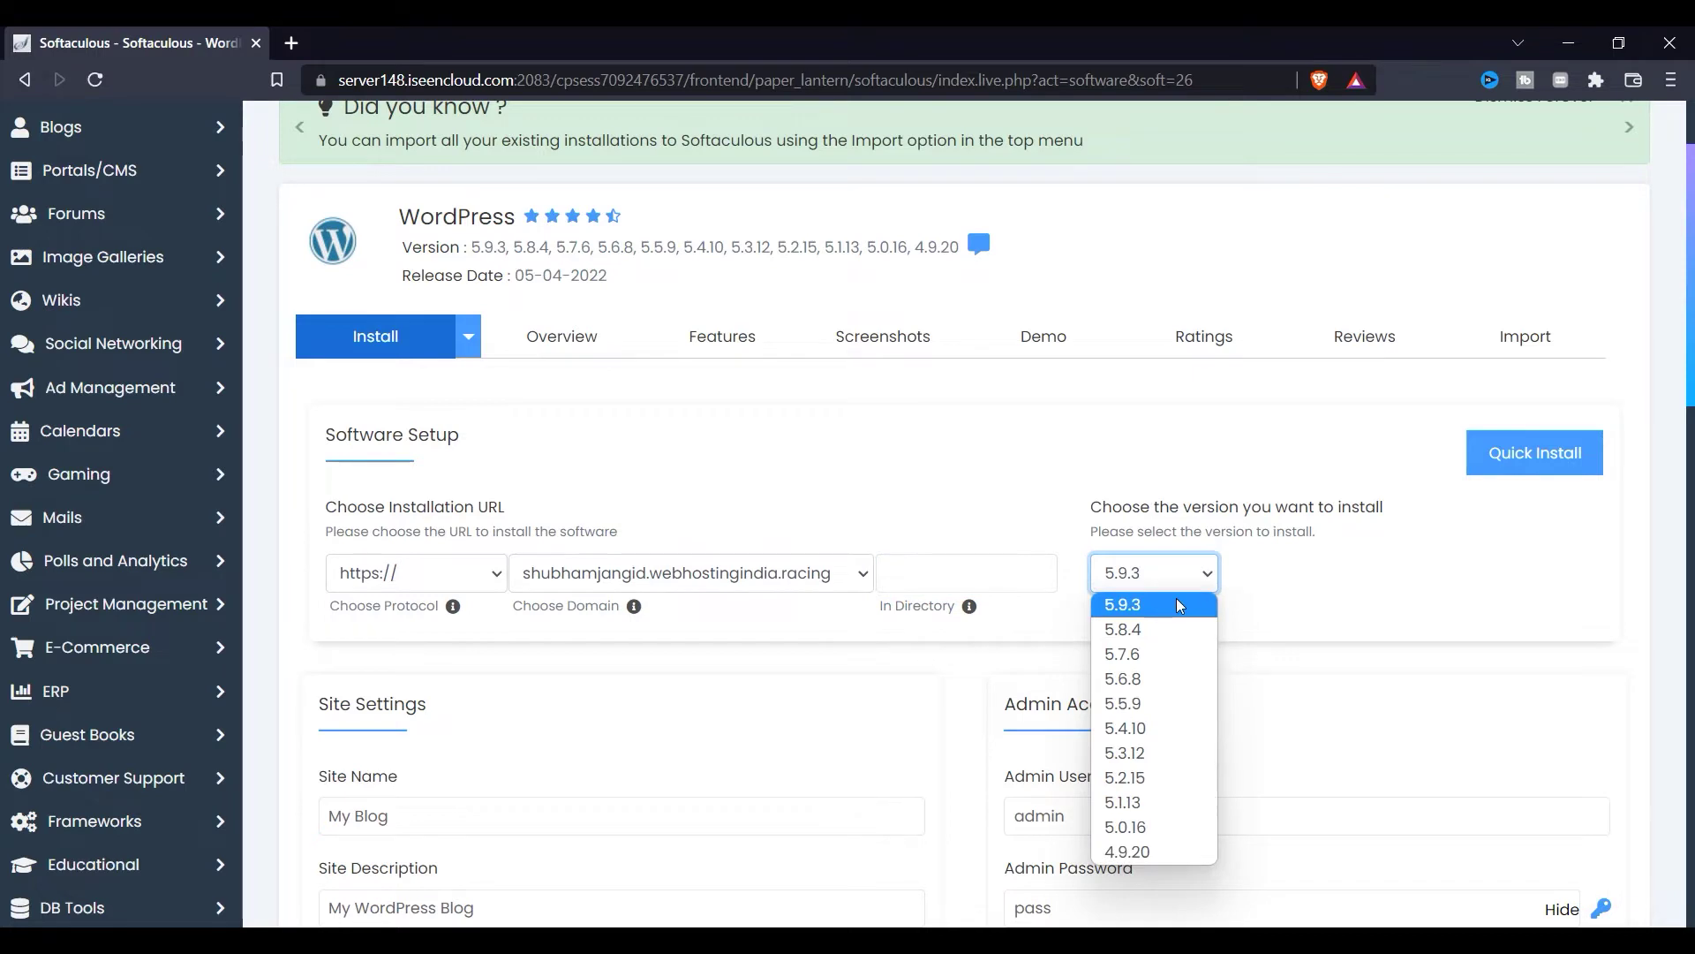
# Step: Keep WordPress version 5.9.3 and select part of the My Blog site name
pyautogui.click(1176, 604)
pyautogui.scroll(-1, 794, 618)
pyautogui.click(440, 690)
pyautogui.moveTo(442, 699); pyautogui.dragTo(345, 697)
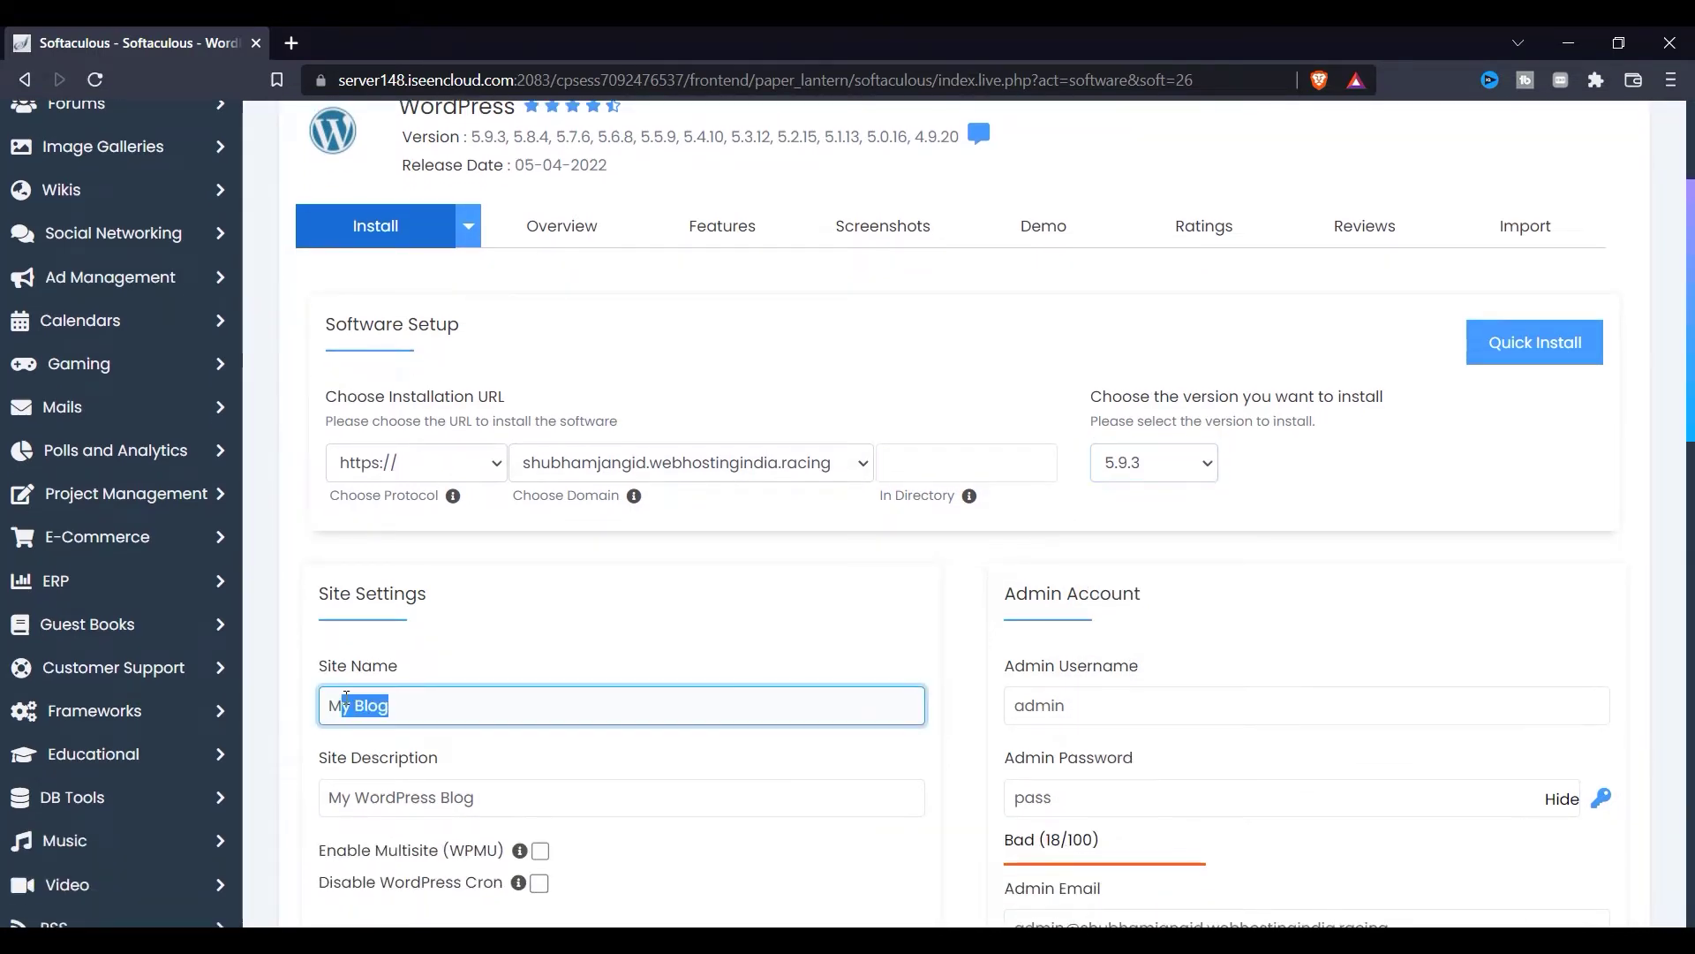
pyautogui.scroll(-2, 548, 698)
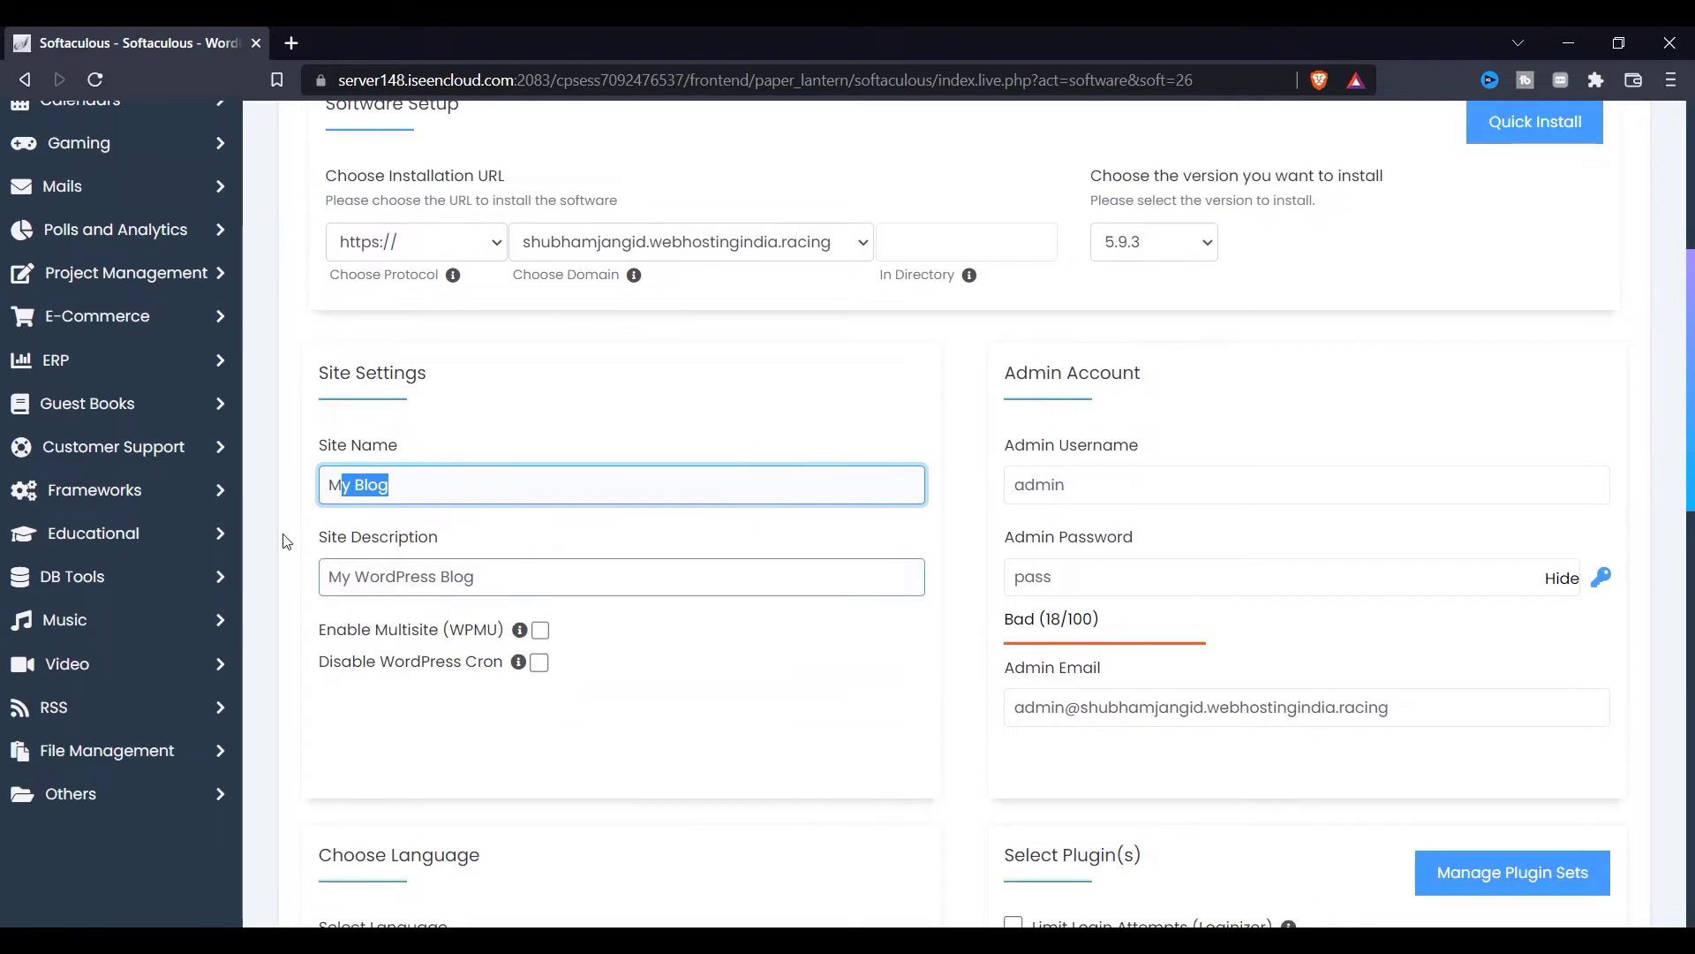
pyautogui.click(424, 515)
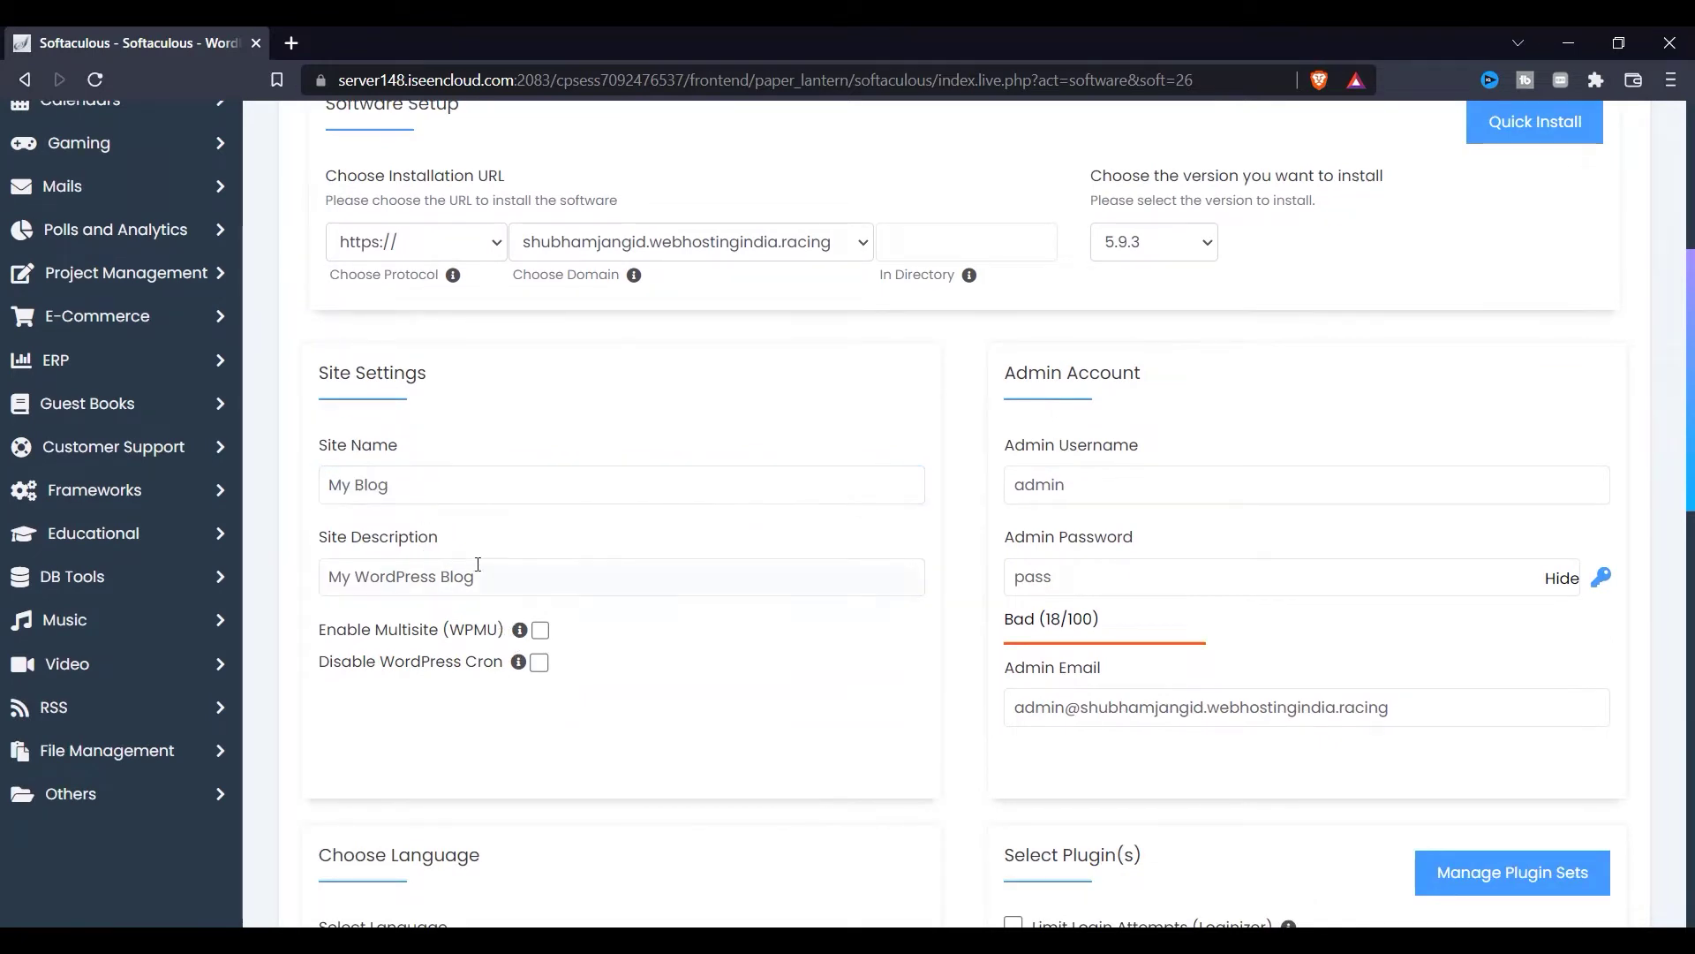
# Step: Empty the Admin Email field and replace the admin password with a new one
pyautogui.click(1078, 575)
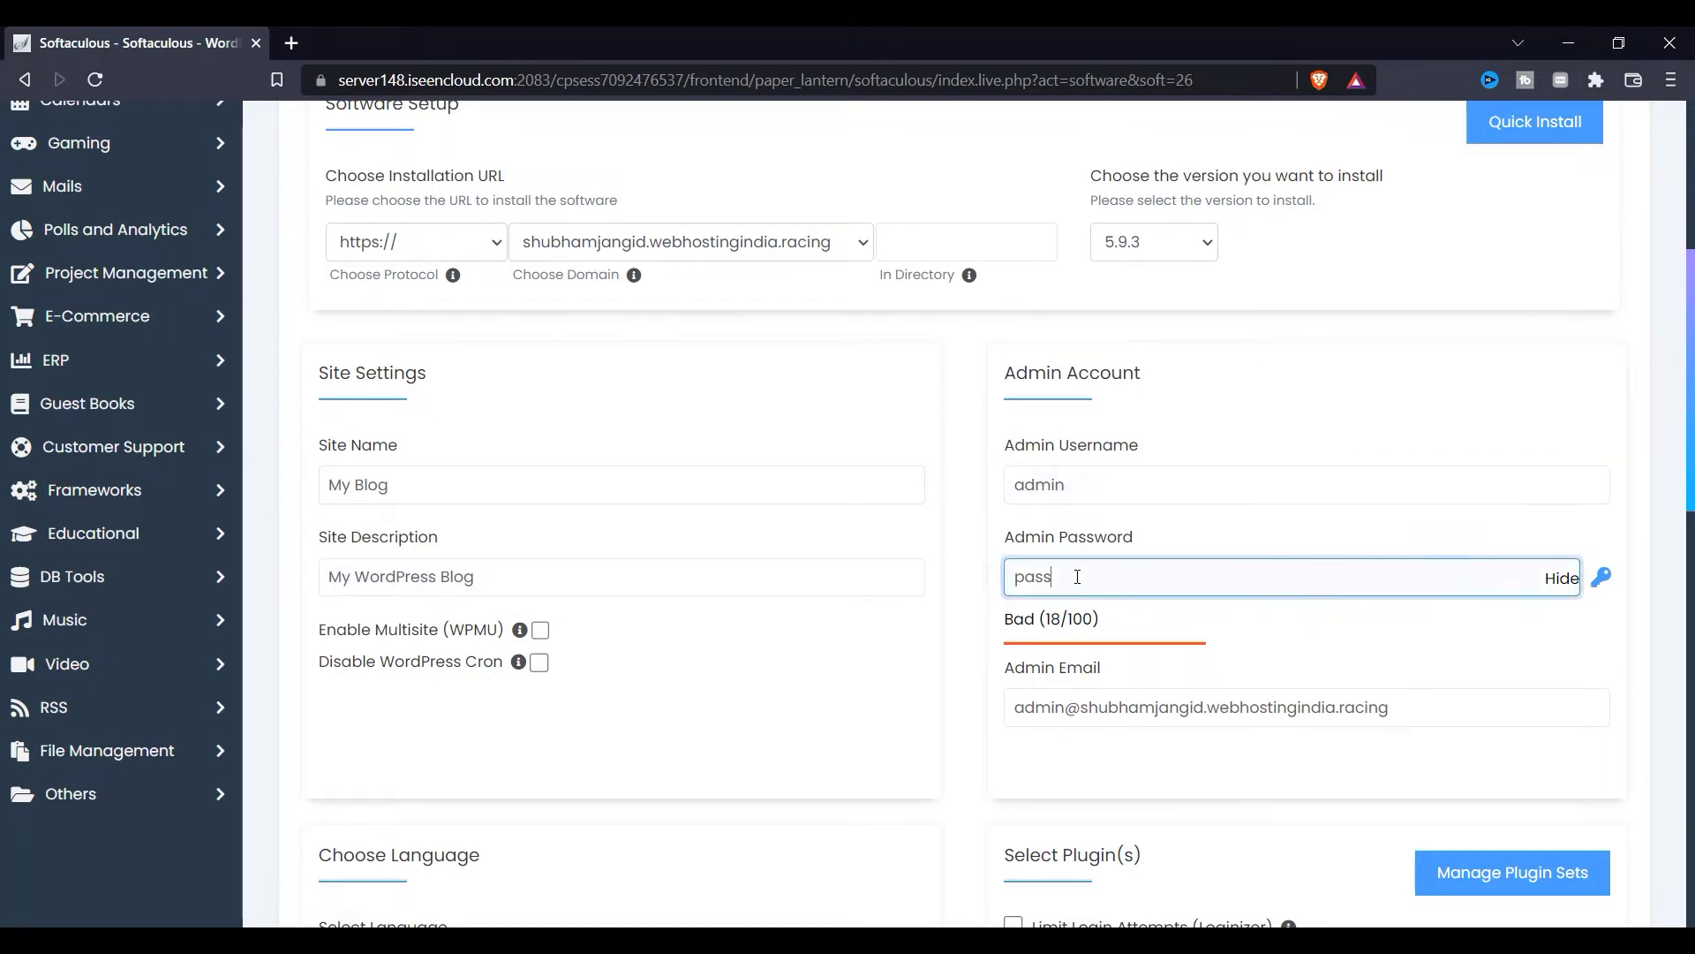
pyautogui.scroll(-3, 1072, 618)
pyautogui.moveTo(1442, 485); pyautogui.dragTo(1017, 553)
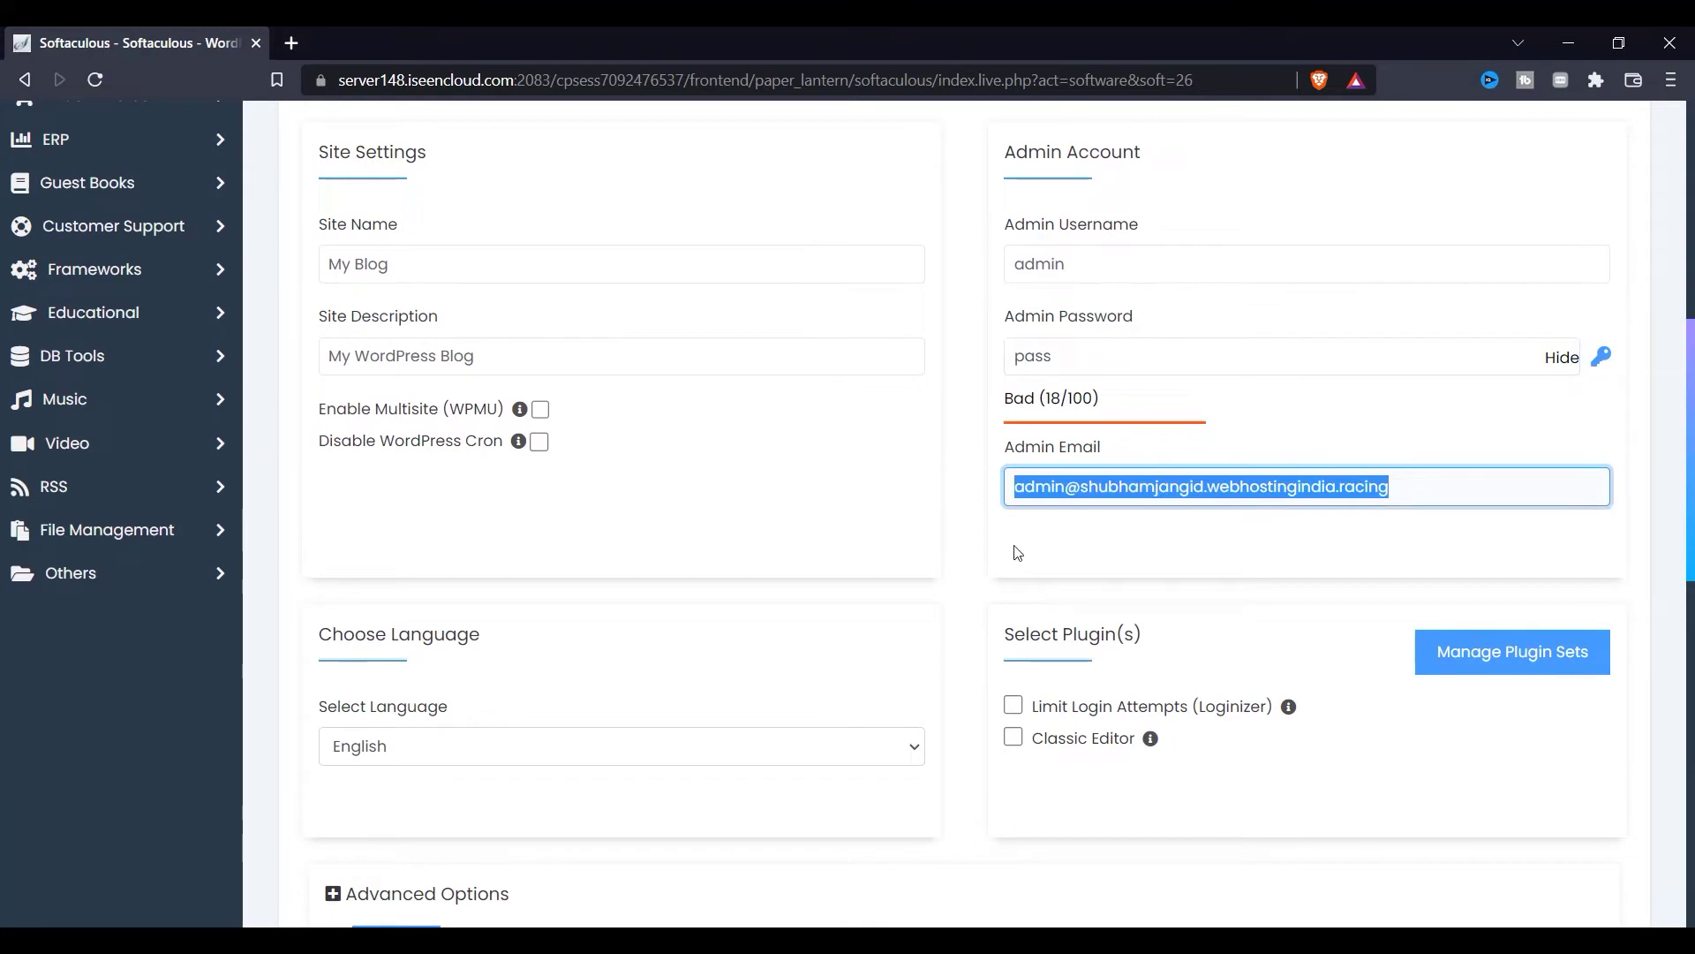
pyautogui.press('BackSpace')
pyautogui.click(1456, 575)
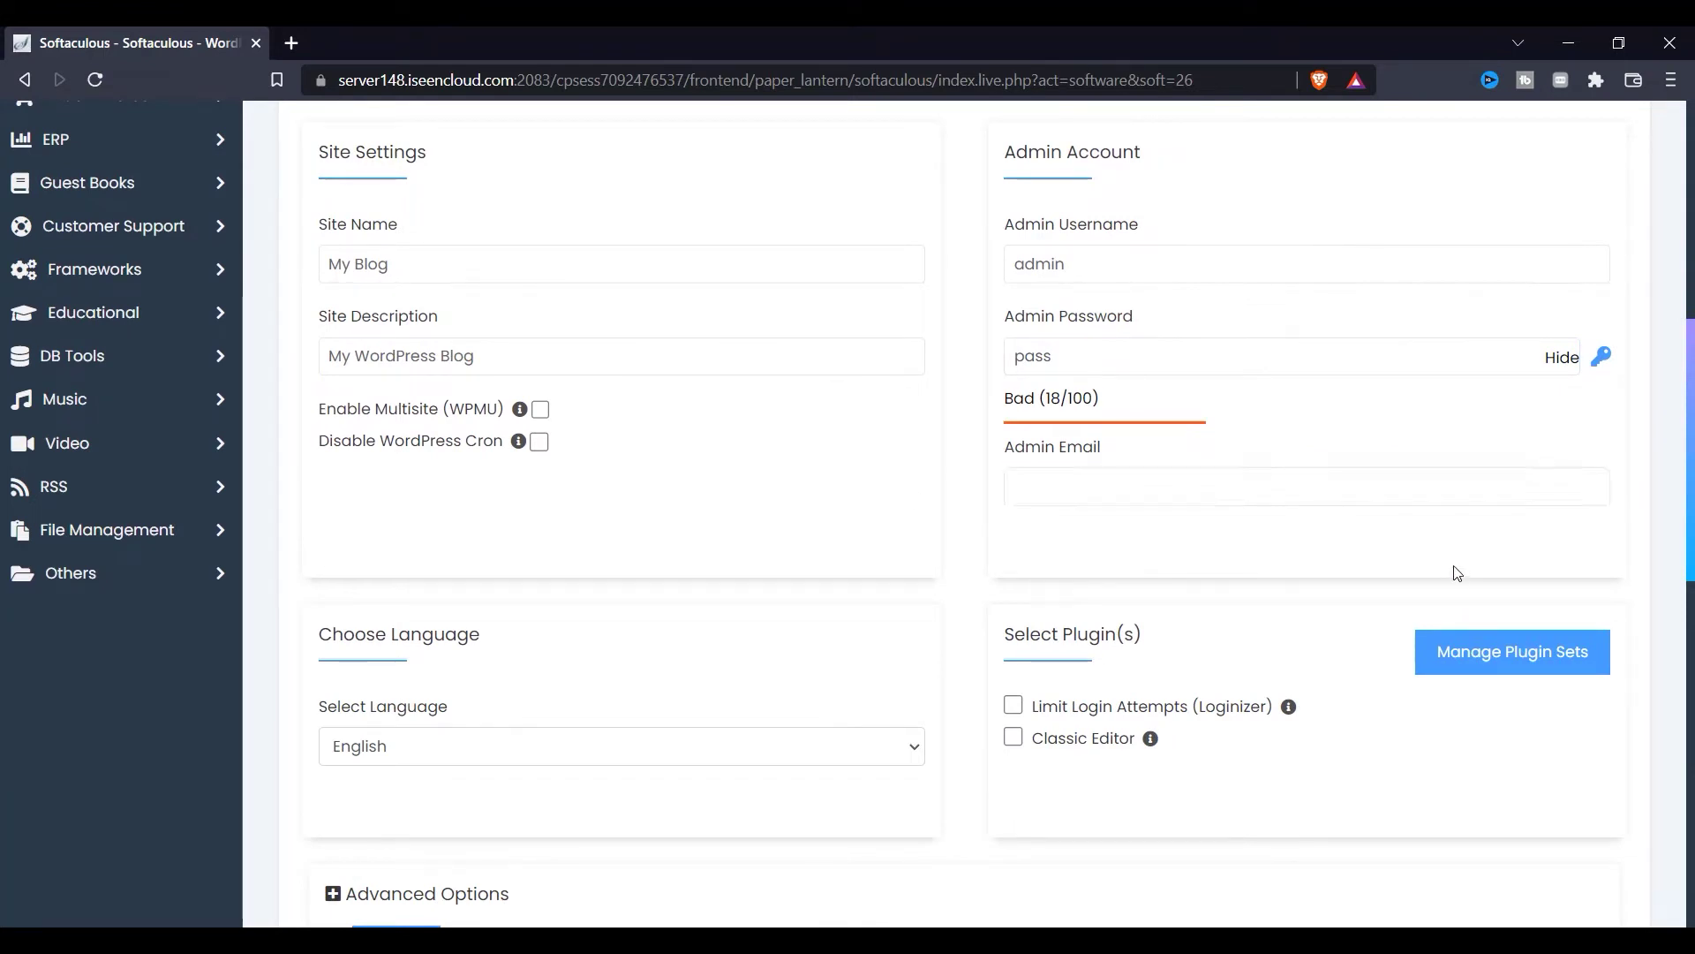
pyautogui.moveTo(1195, 353); pyautogui.dragTo(700, 333)
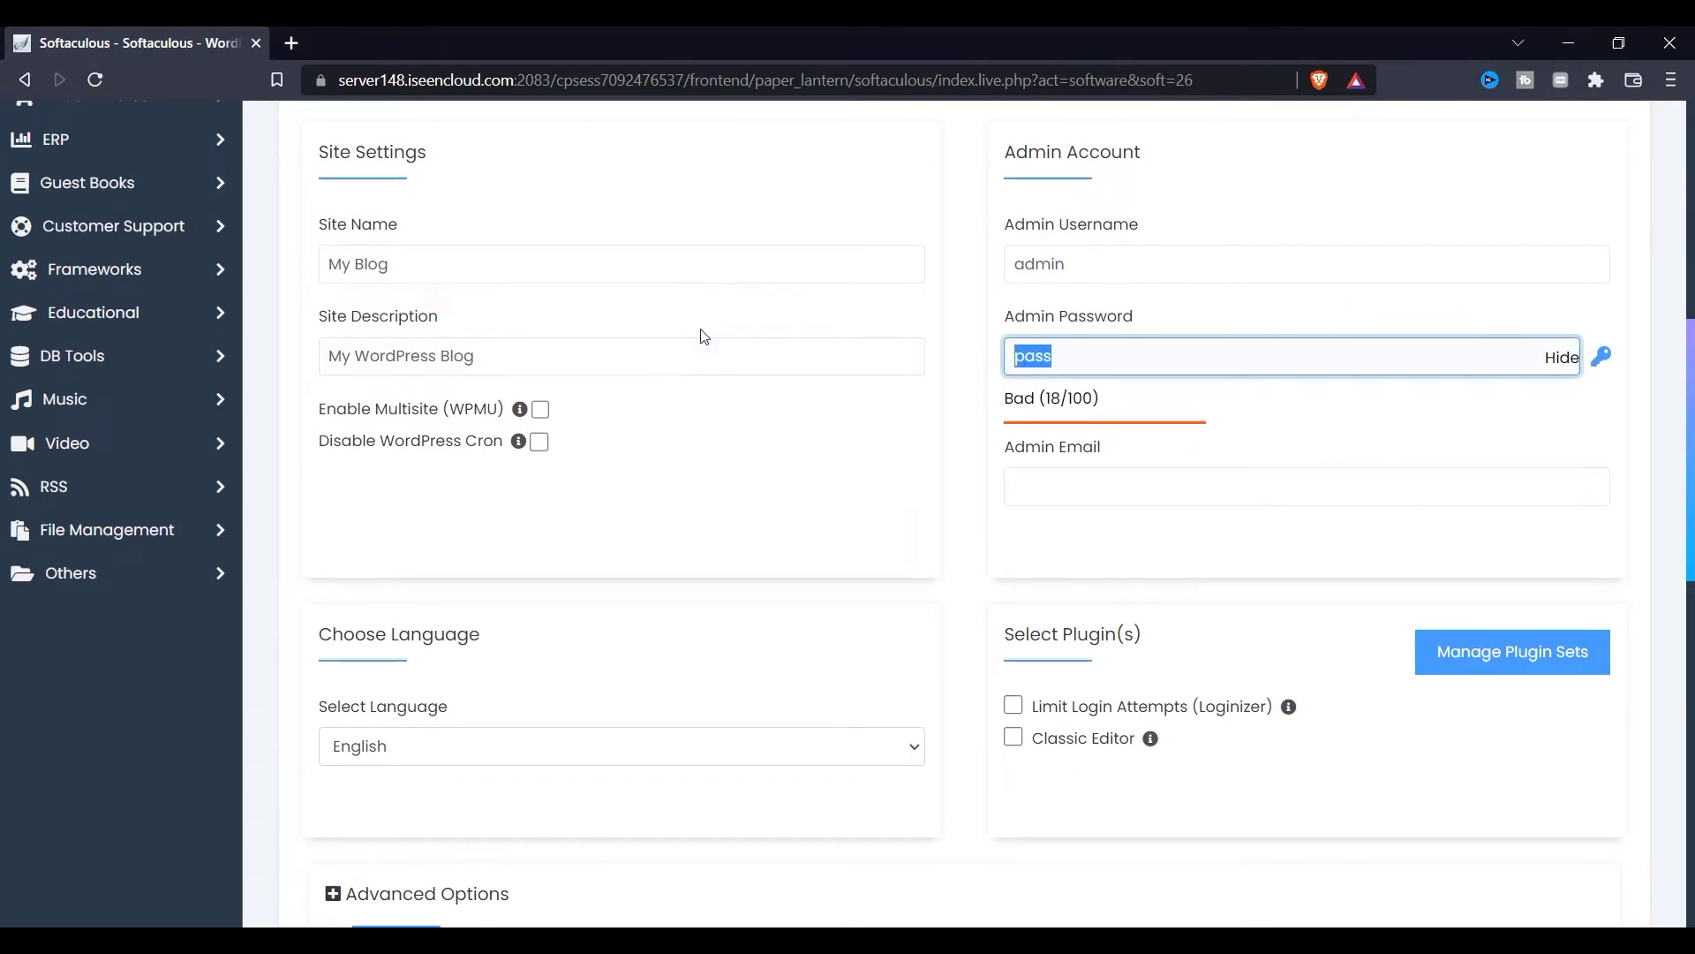
pyautogui.press('BackSpace')
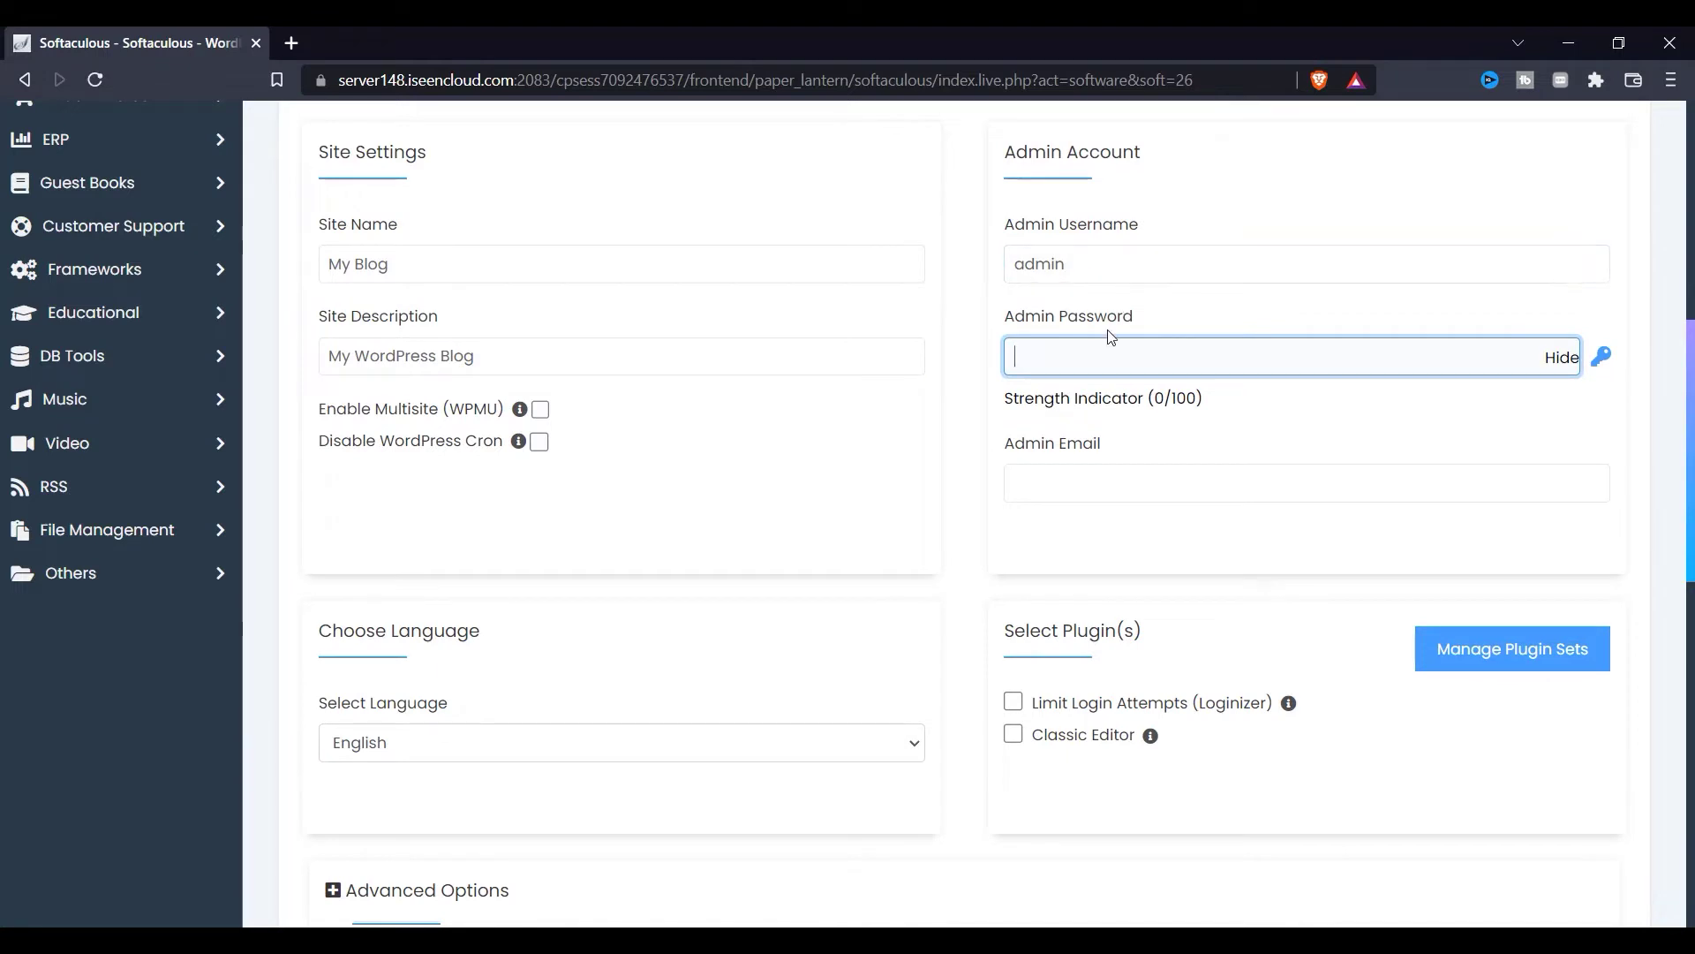
pyautogui.write('123')
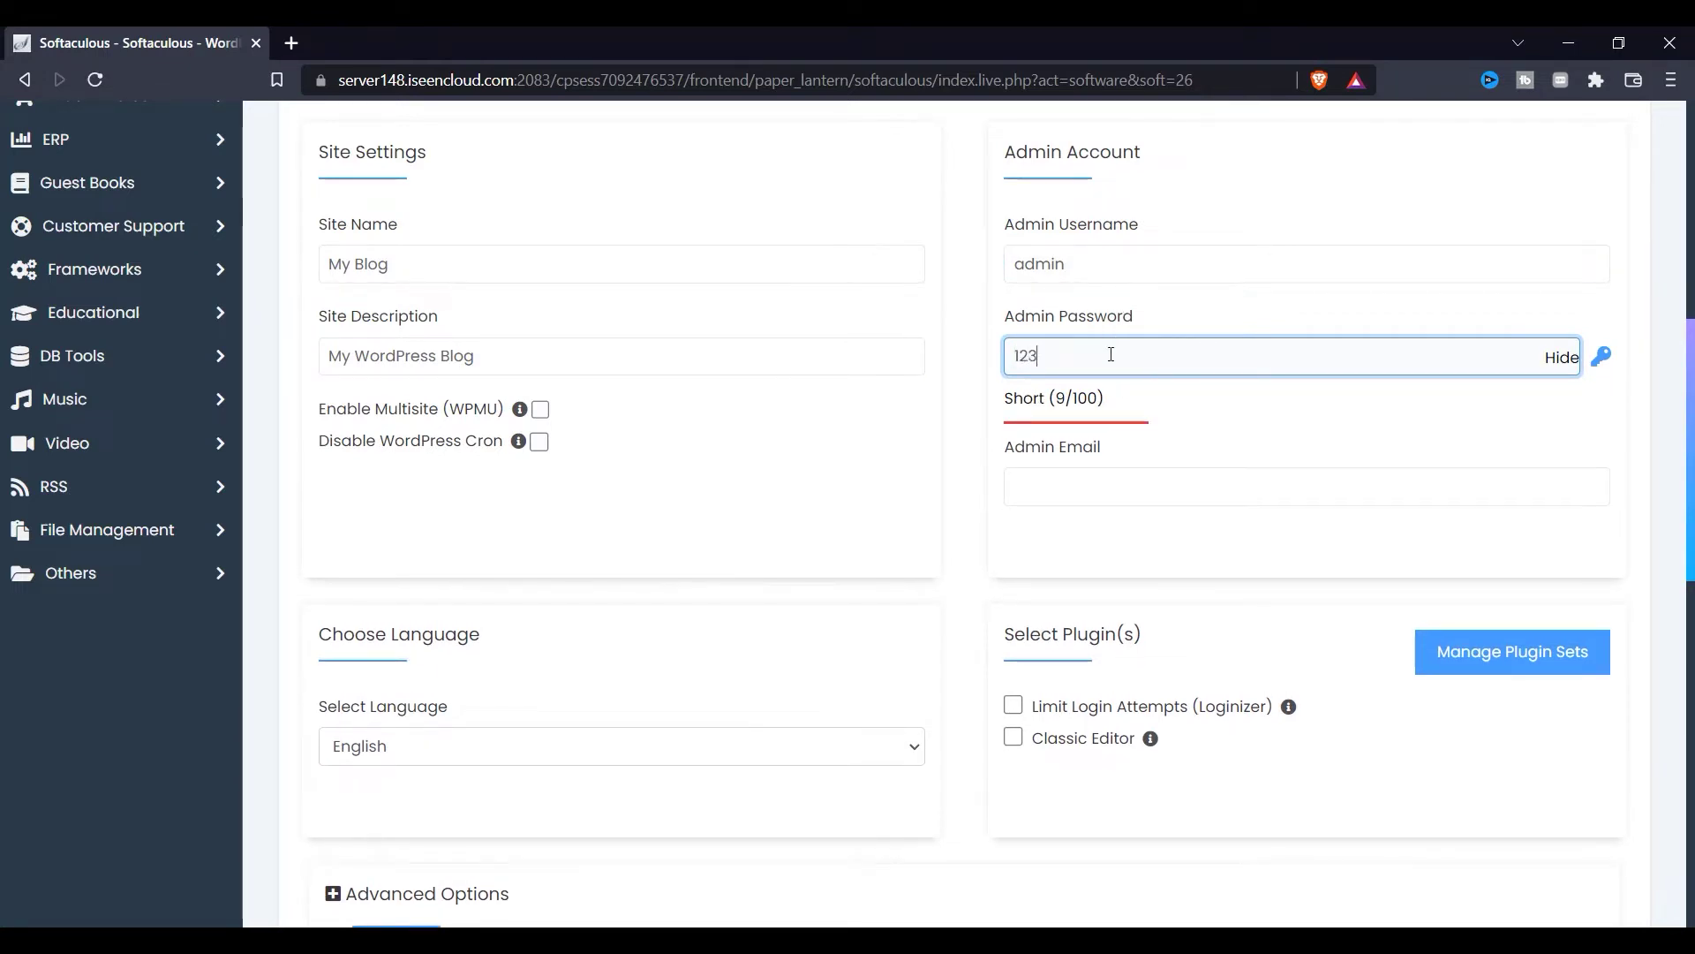
pyautogui.write('pass')
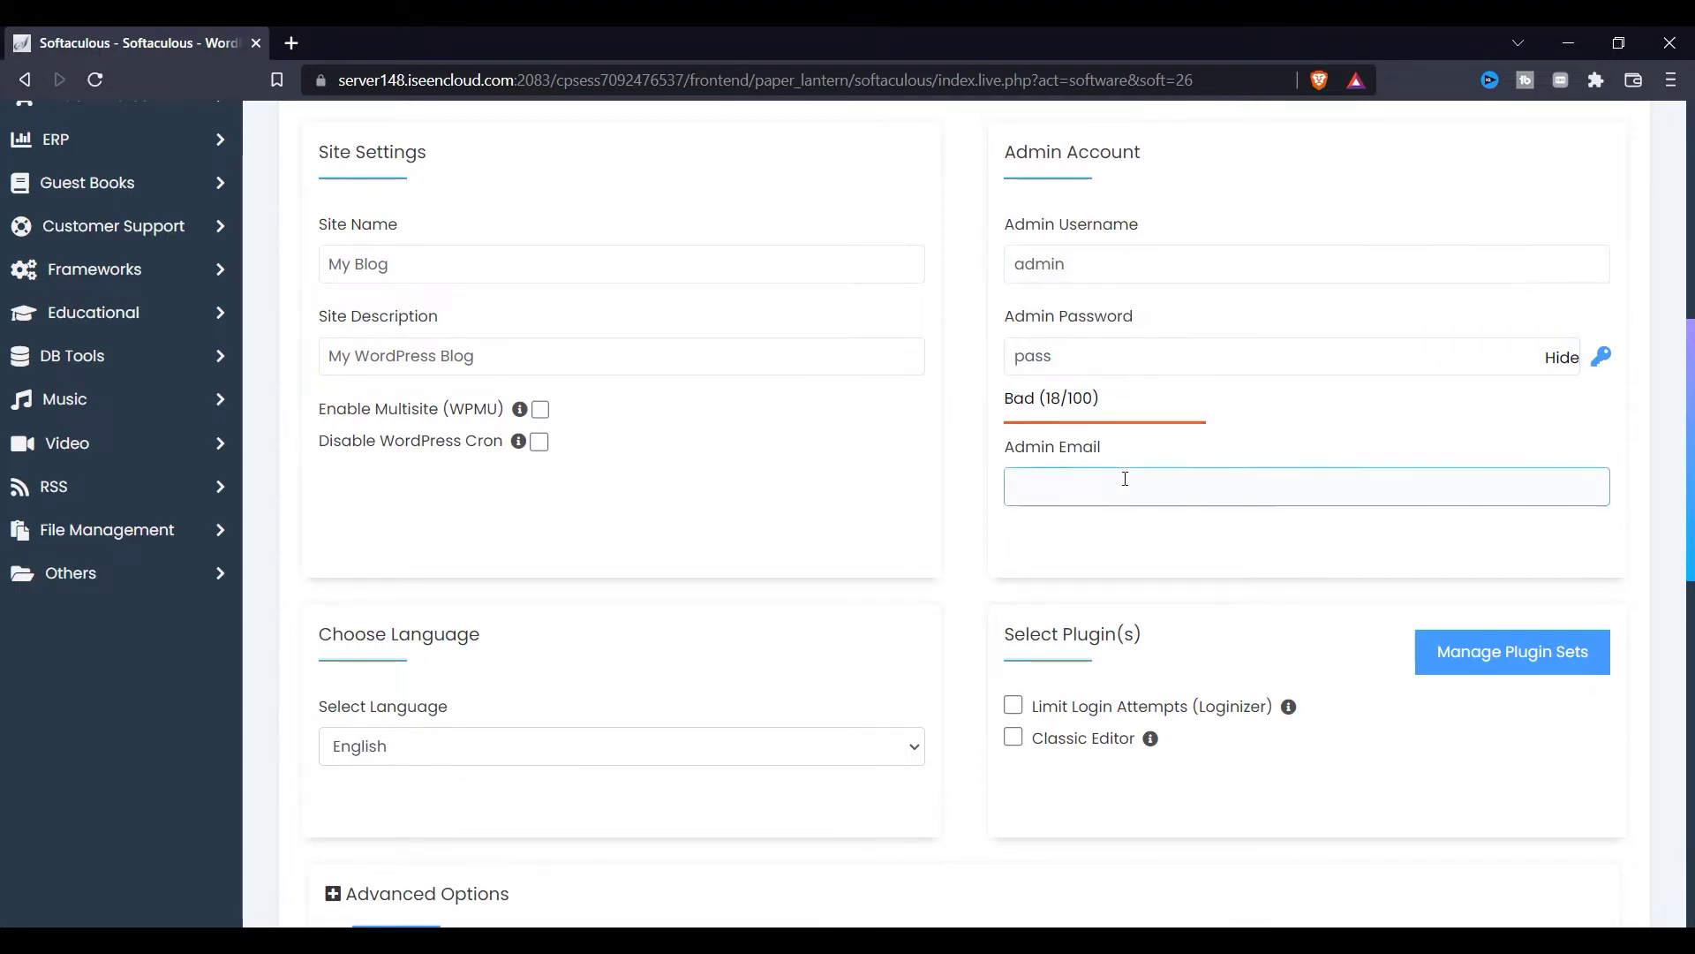
# Step: Expand Advanced Options and trim the digits off the Database Name
pyautogui.scroll(-1, 905, 538)
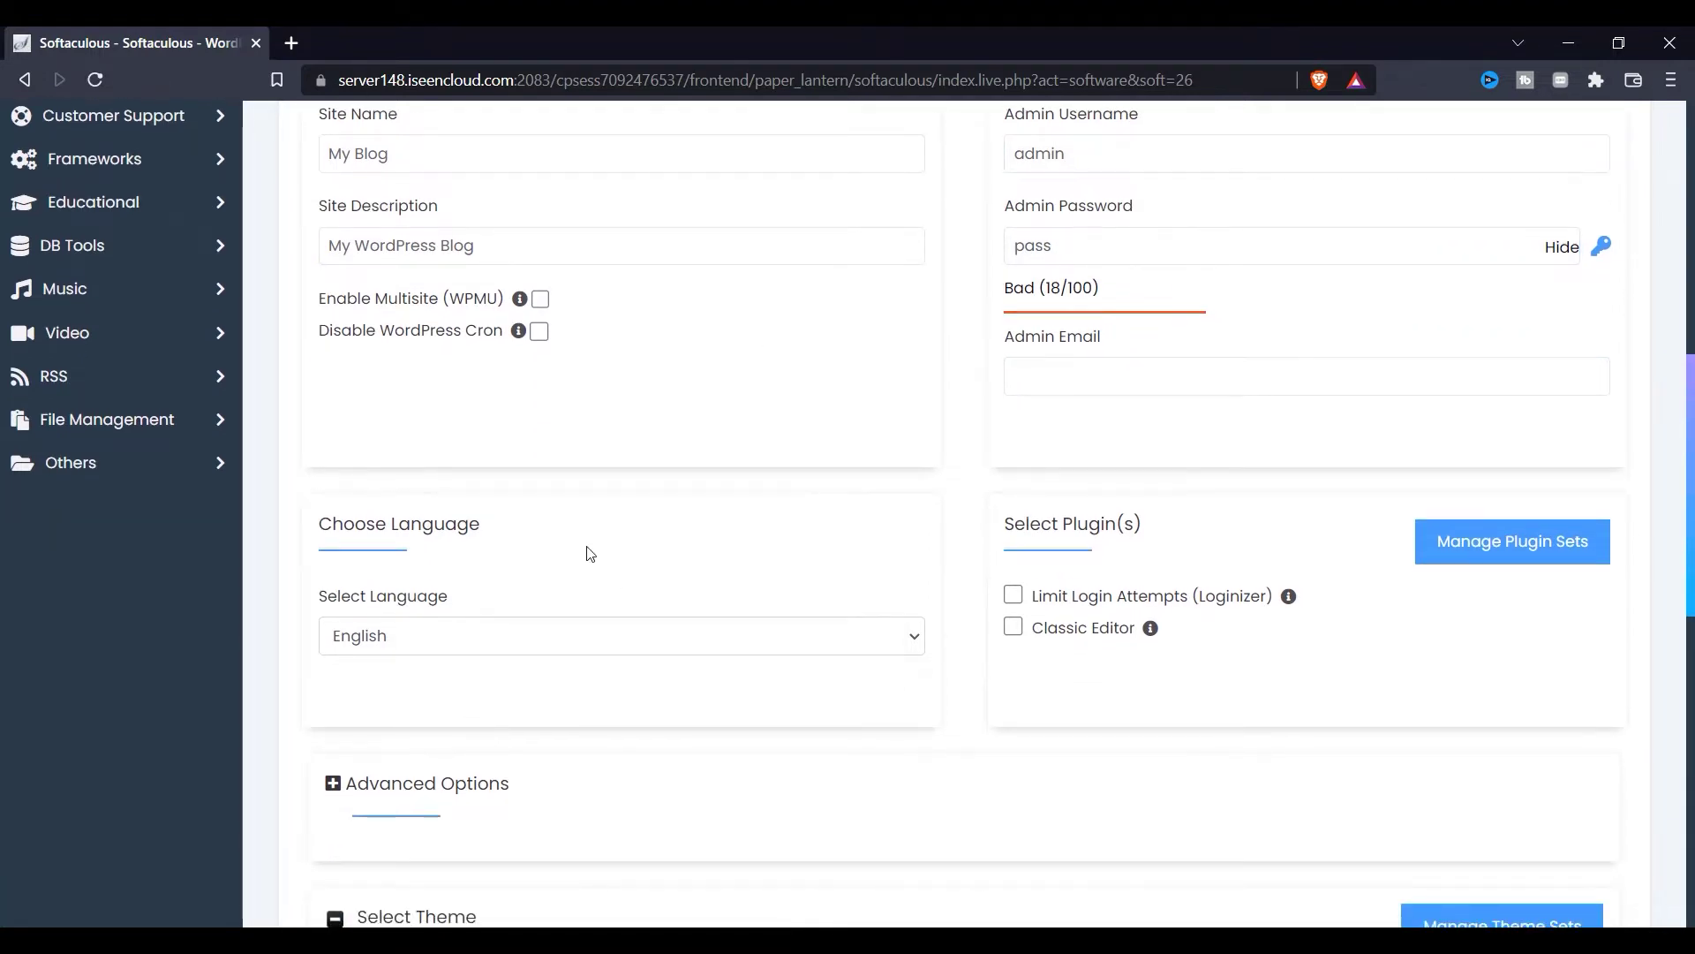
pyautogui.scroll(-3, 586, 552)
pyautogui.click(426, 452)
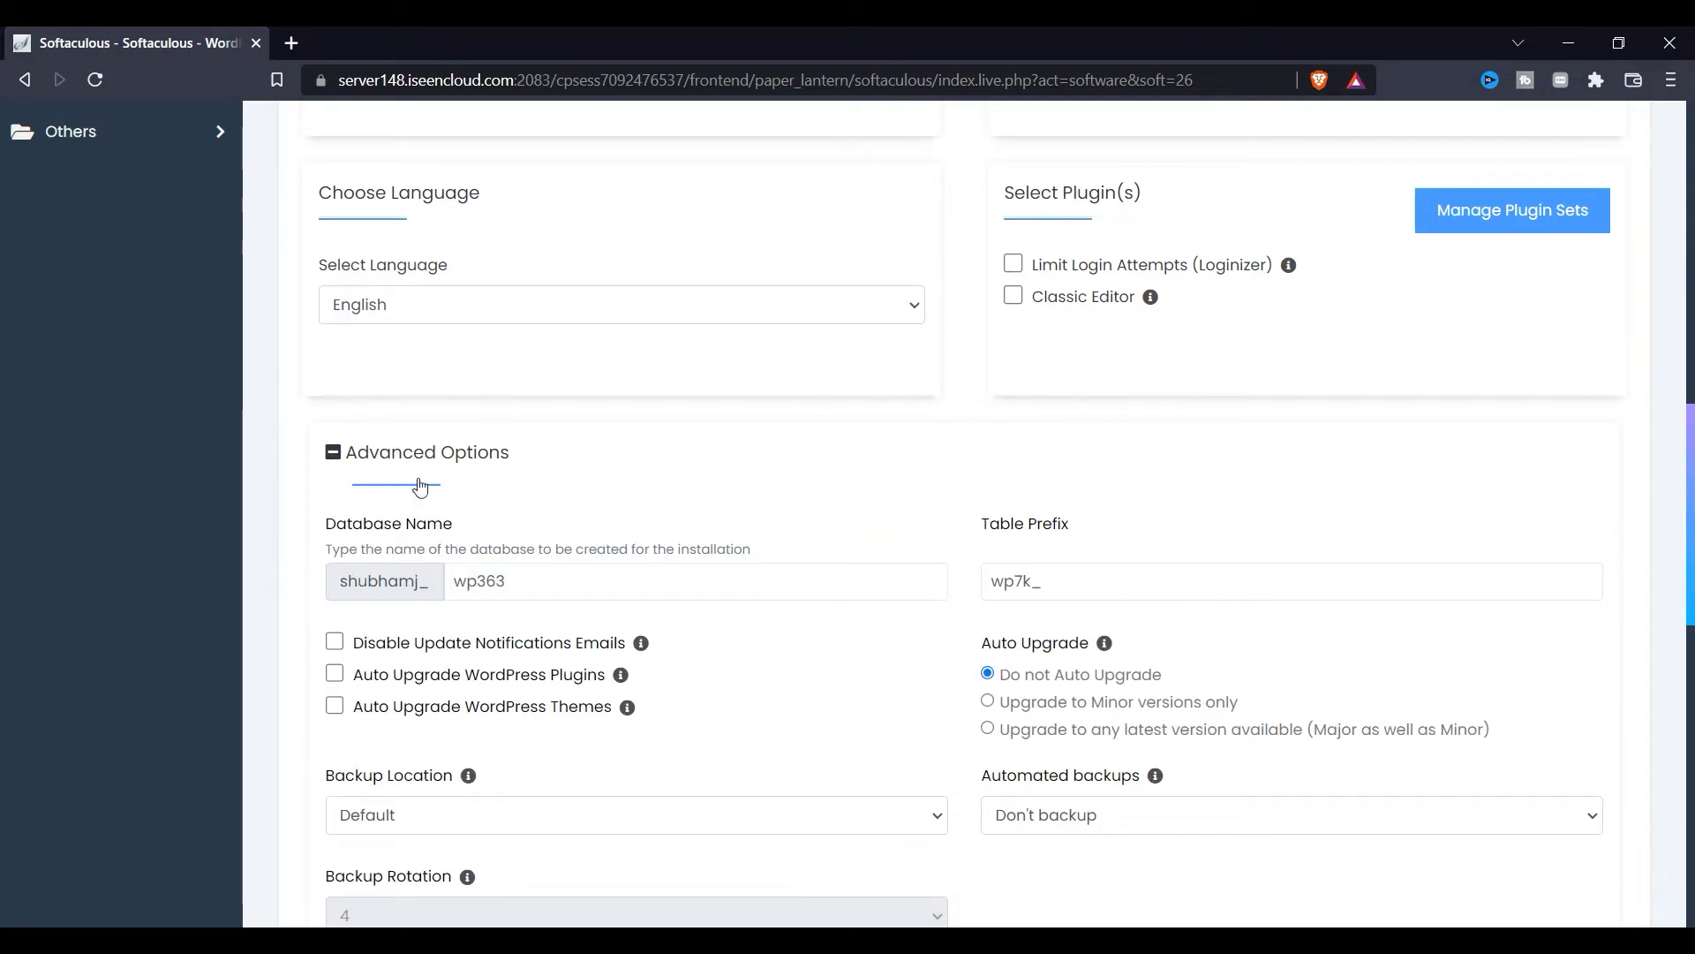
pyautogui.moveTo(410, 544); pyautogui.dragTo(589, 549)
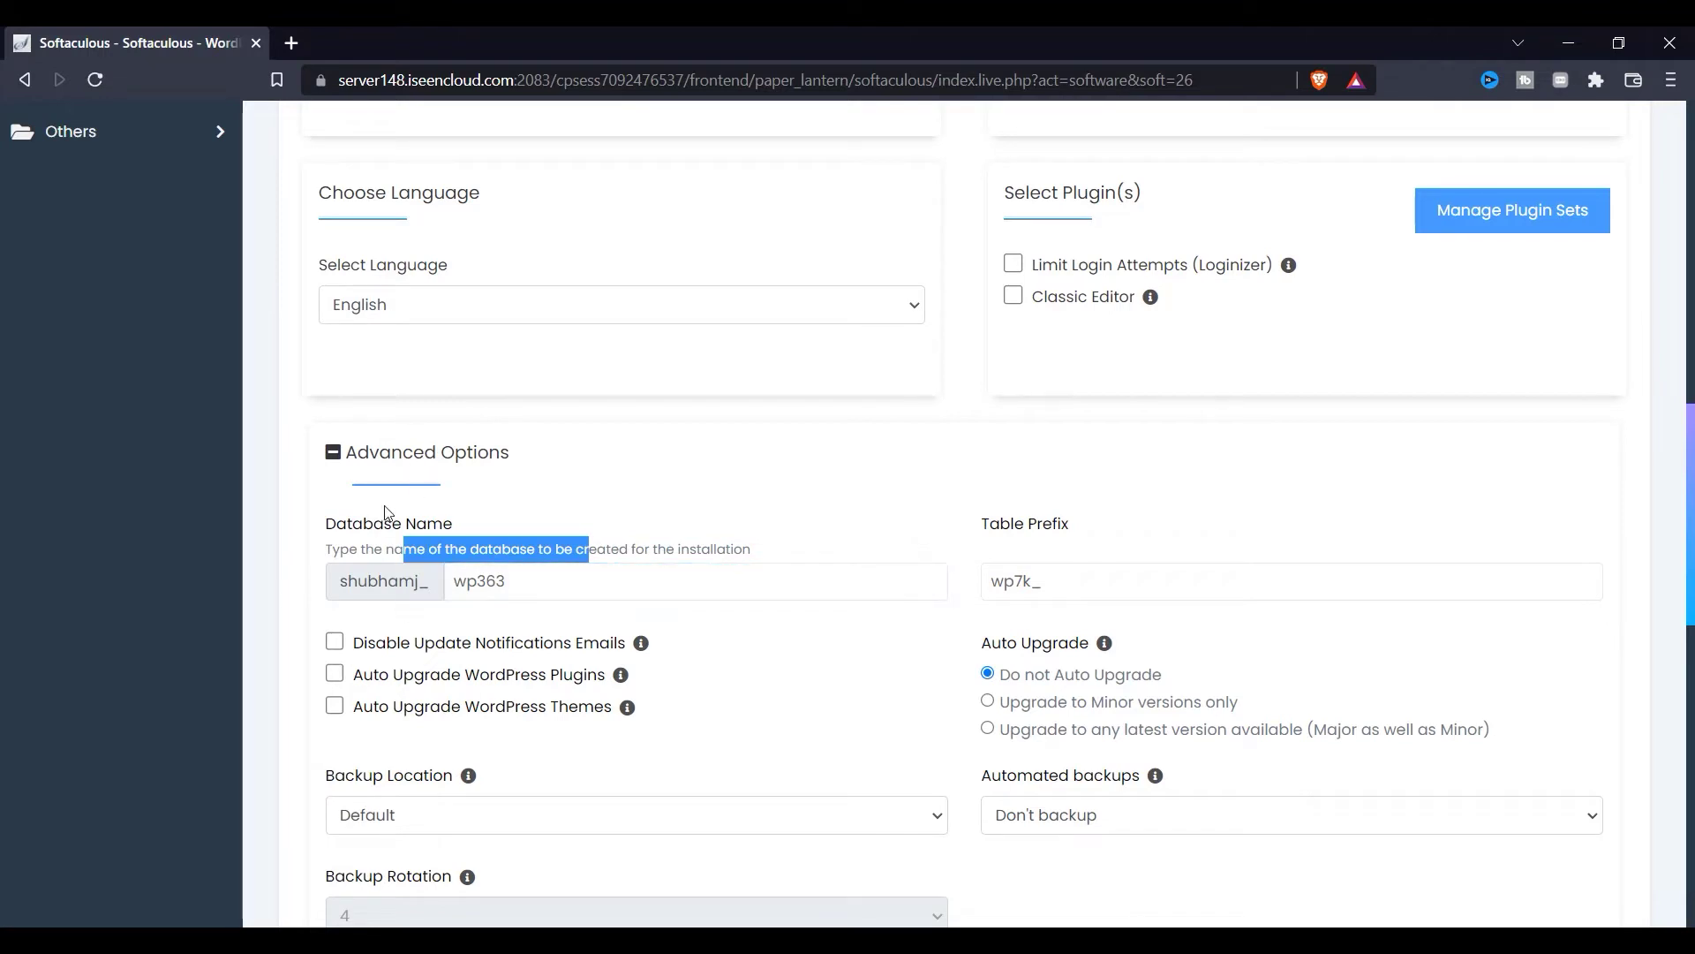
pyautogui.moveTo(336, 523); pyautogui.dragTo(478, 535)
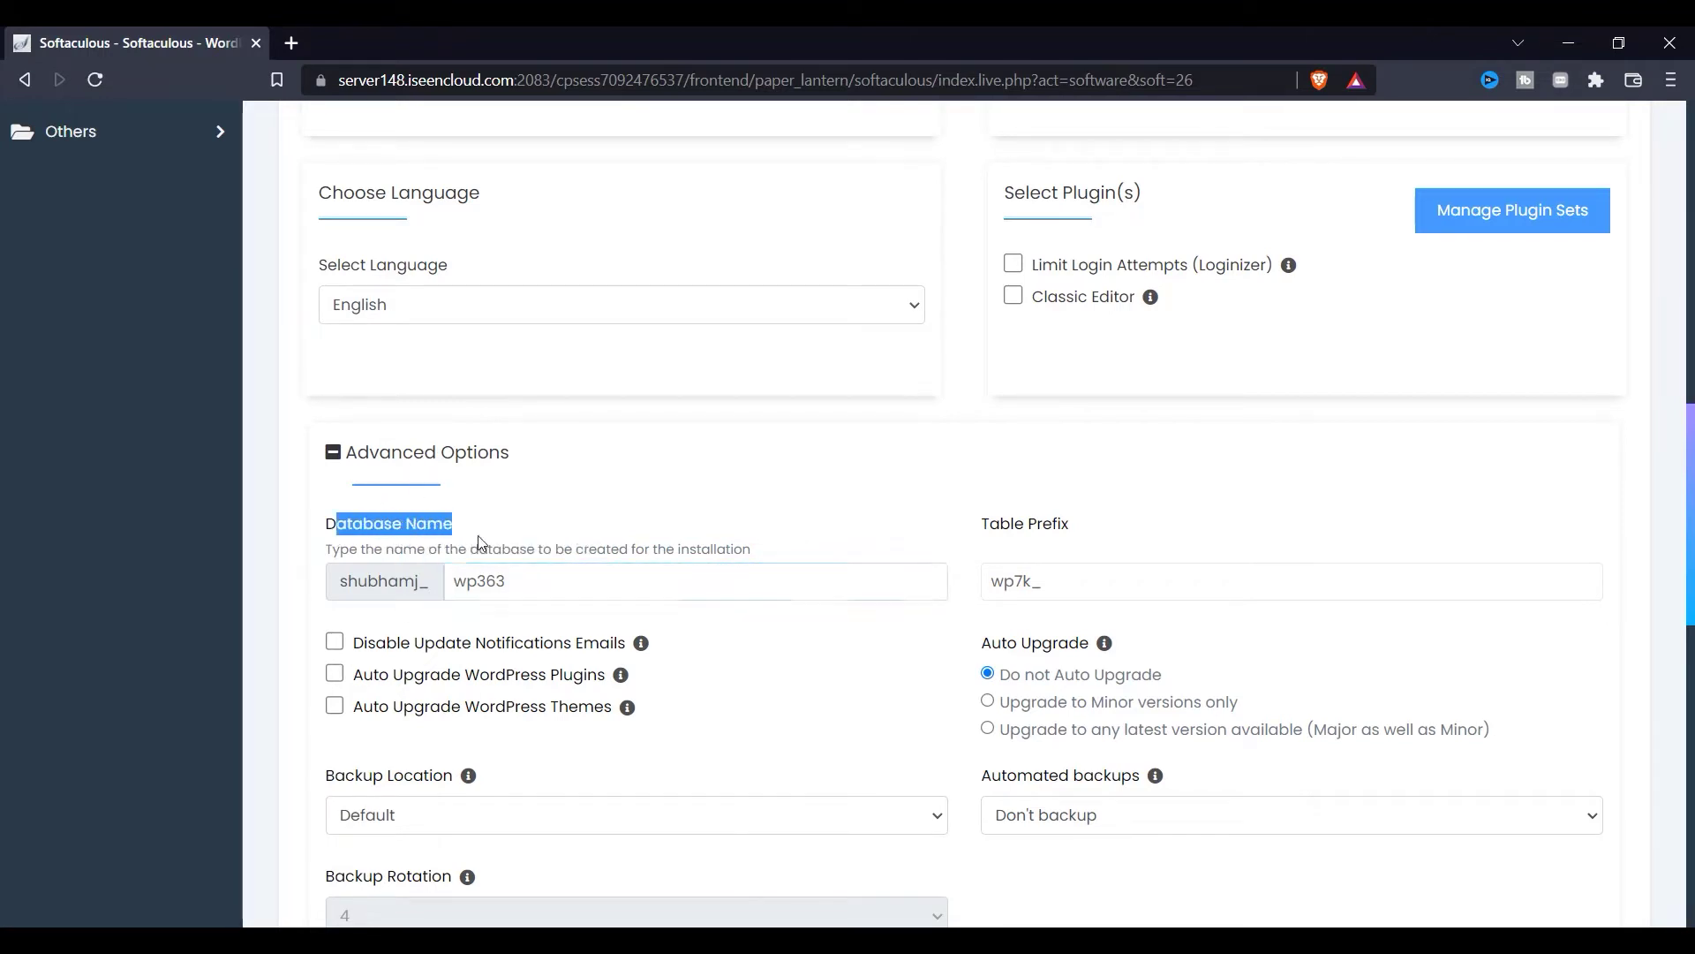
pyautogui.click(513, 588)
pyautogui.press('BackSpace')
pyautogui.press('BackSpace')
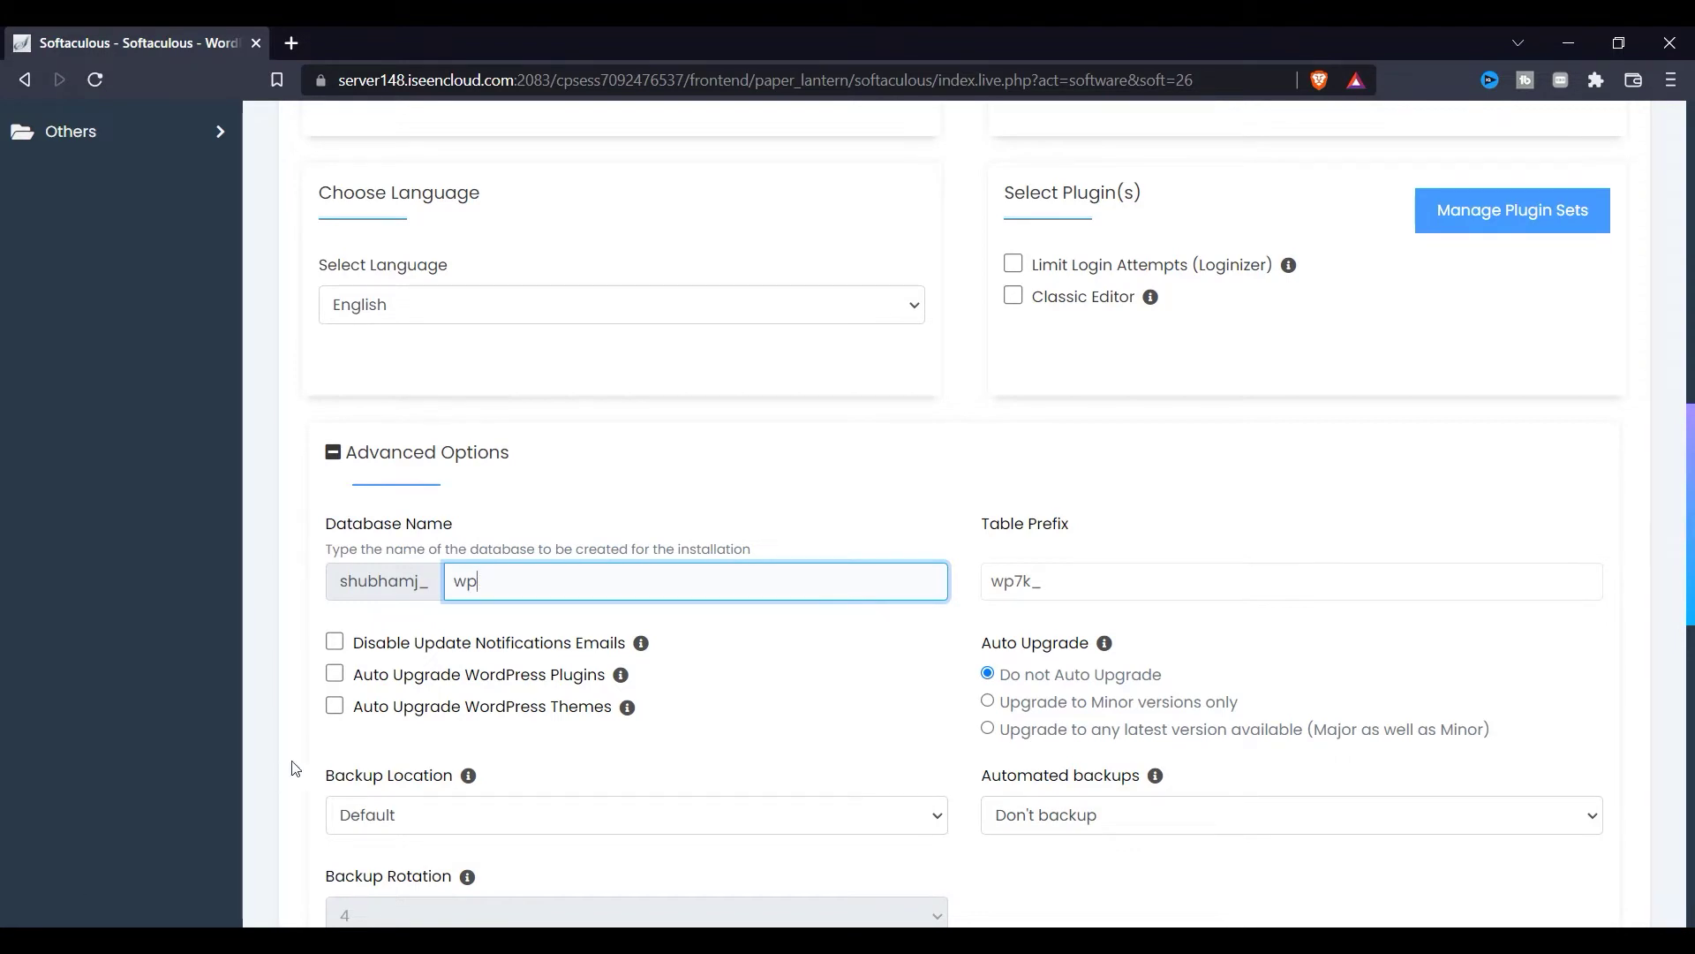
pyautogui.scroll(-2, 25, 576)
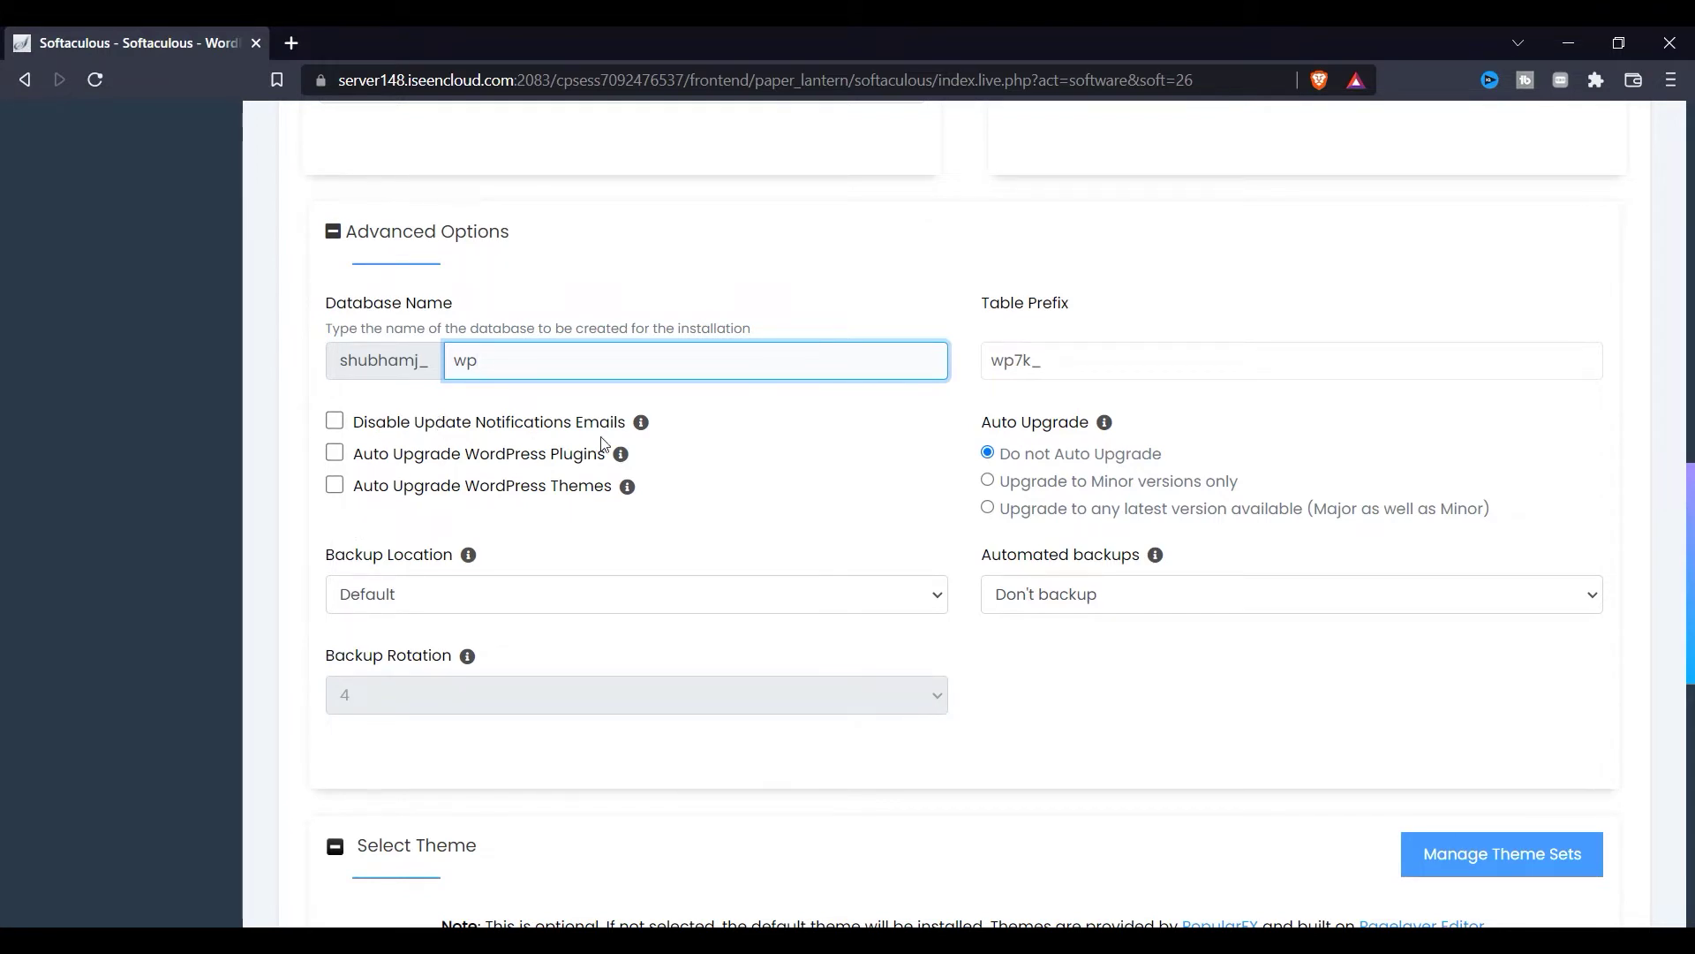
# Step: Enable automatic plugin and theme upgrades, monthly automated backups and Unlimited backup rotation
pyautogui.click(570, 459)
pyautogui.click(335, 488)
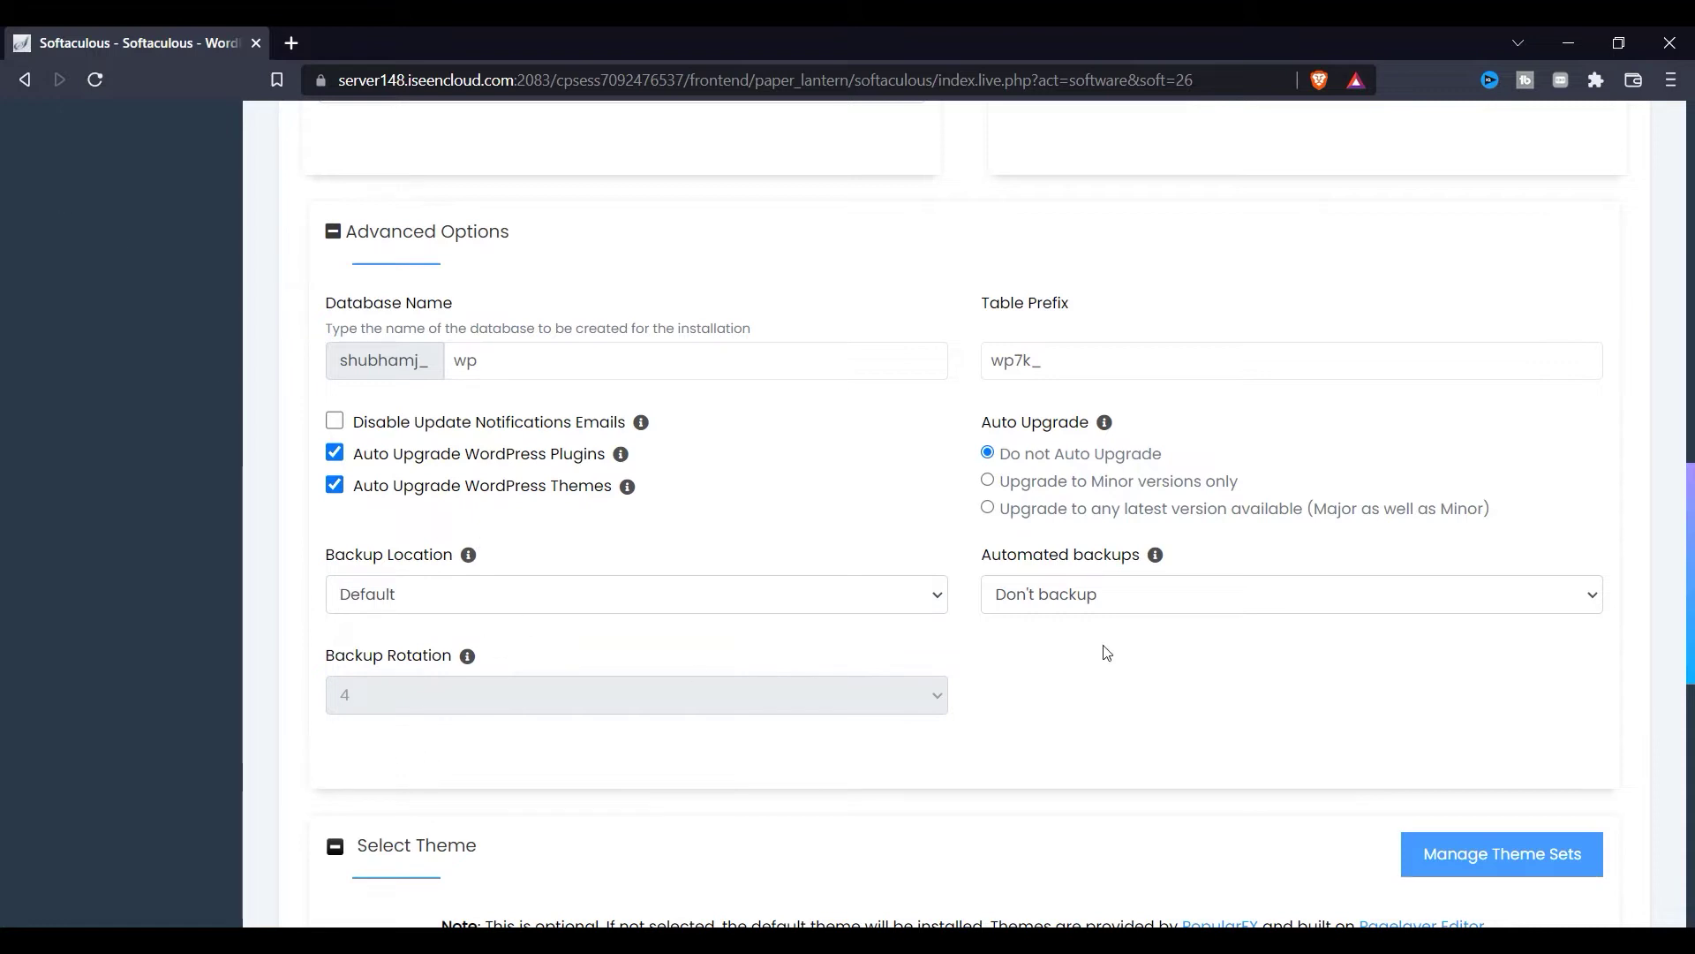
pyautogui.click(1063, 607)
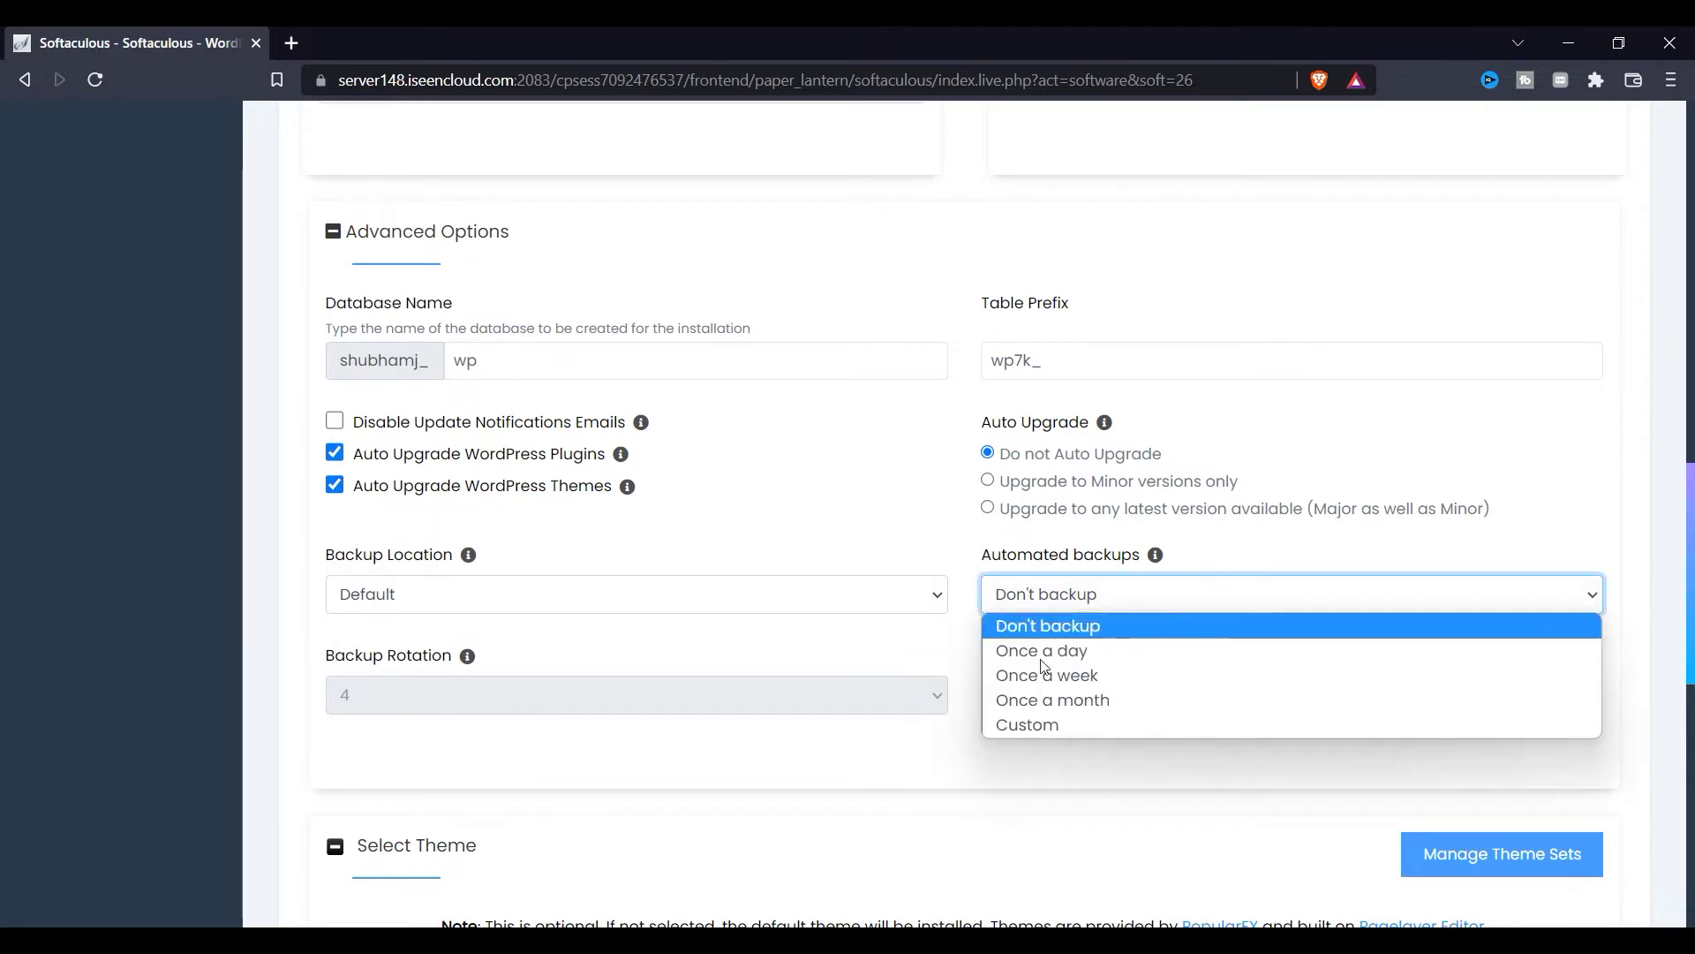
pyautogui.click(1061, 701)
pyautogui.scroll(-1, 364, 636)
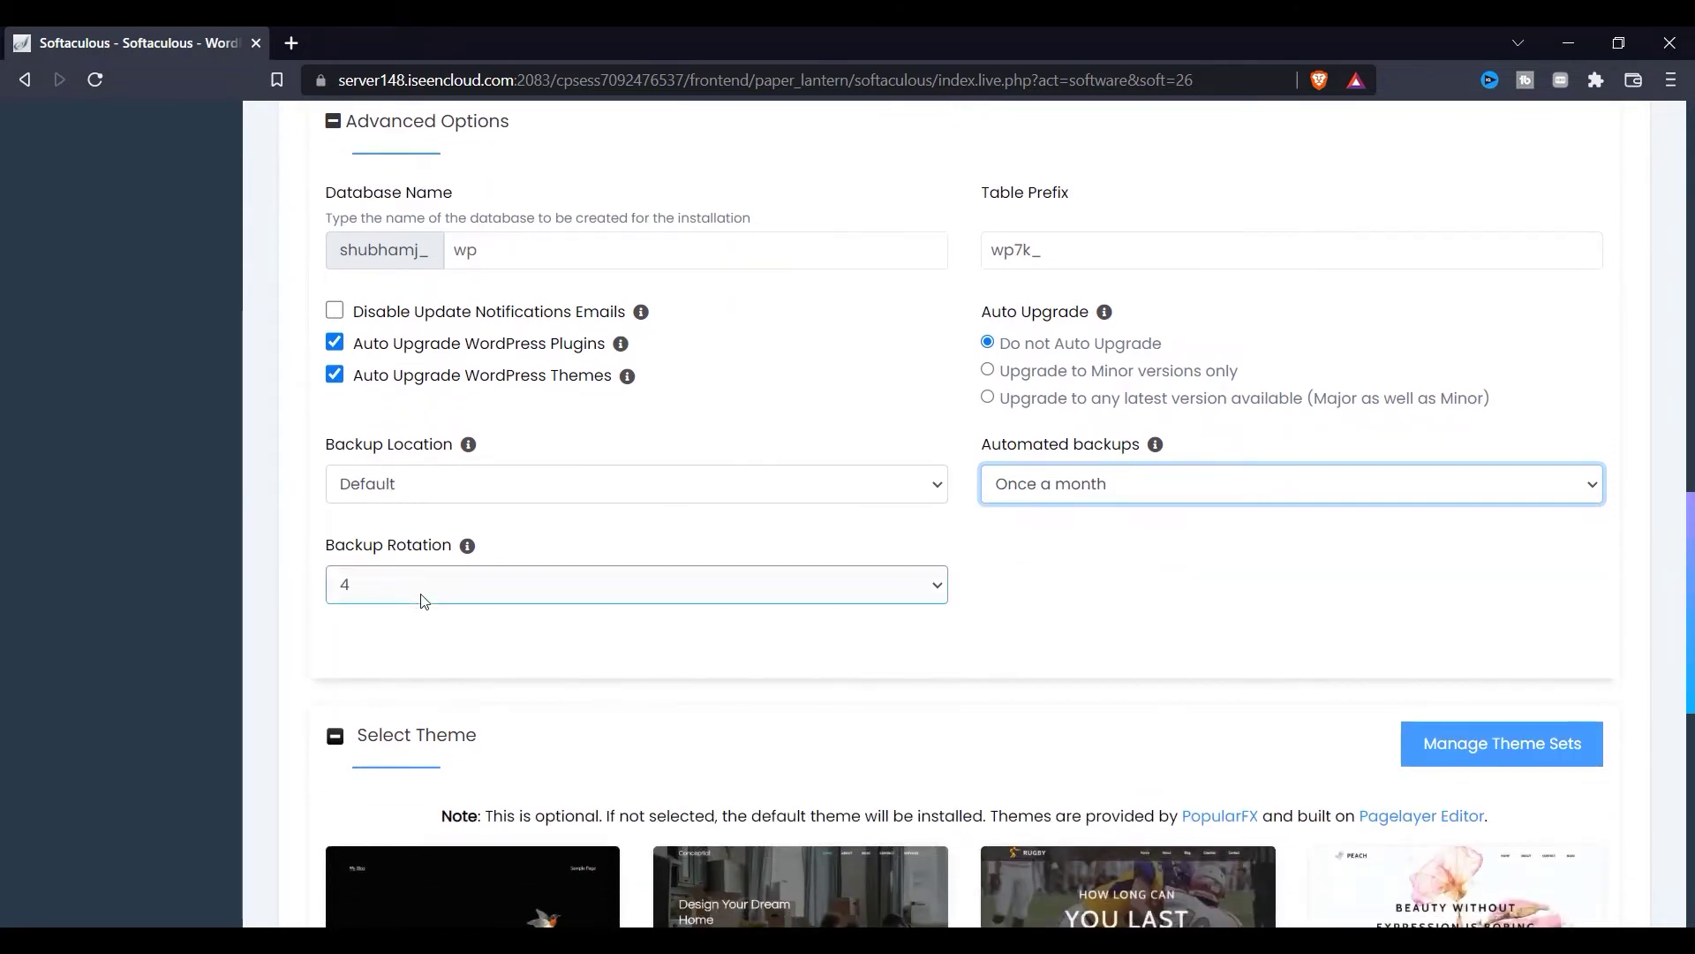
pyautogui.click(481, 593)
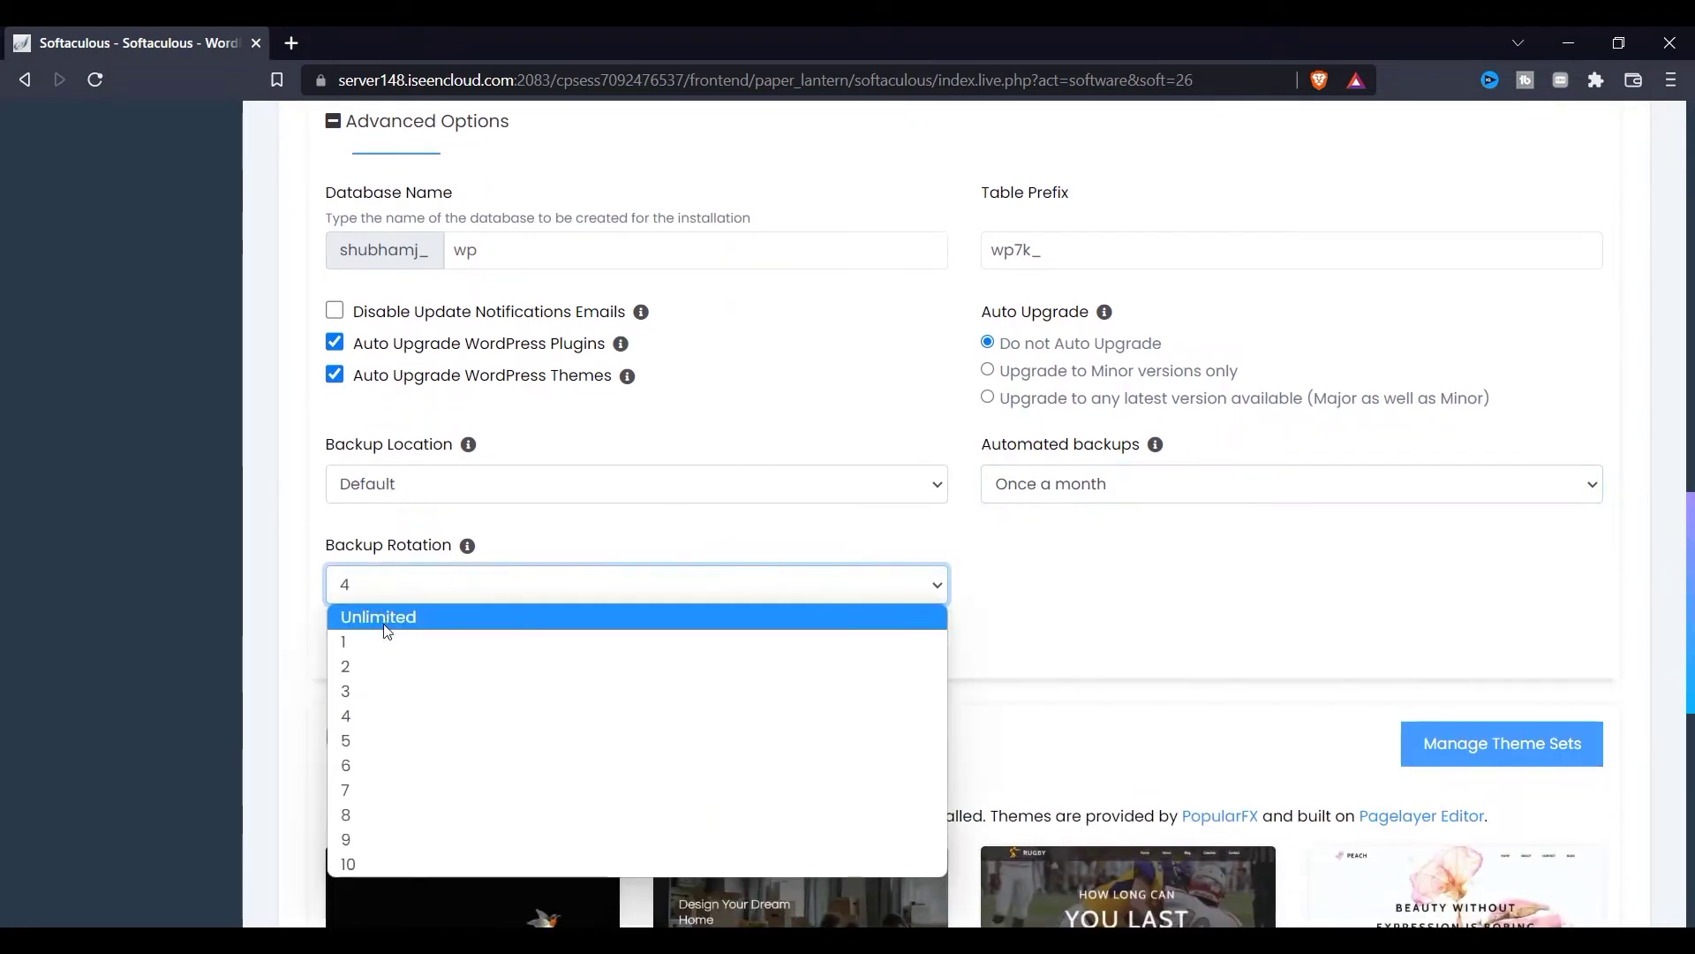
pyautogui.click(386, 618)
pyautogui.scroll(-4, 769, 685)
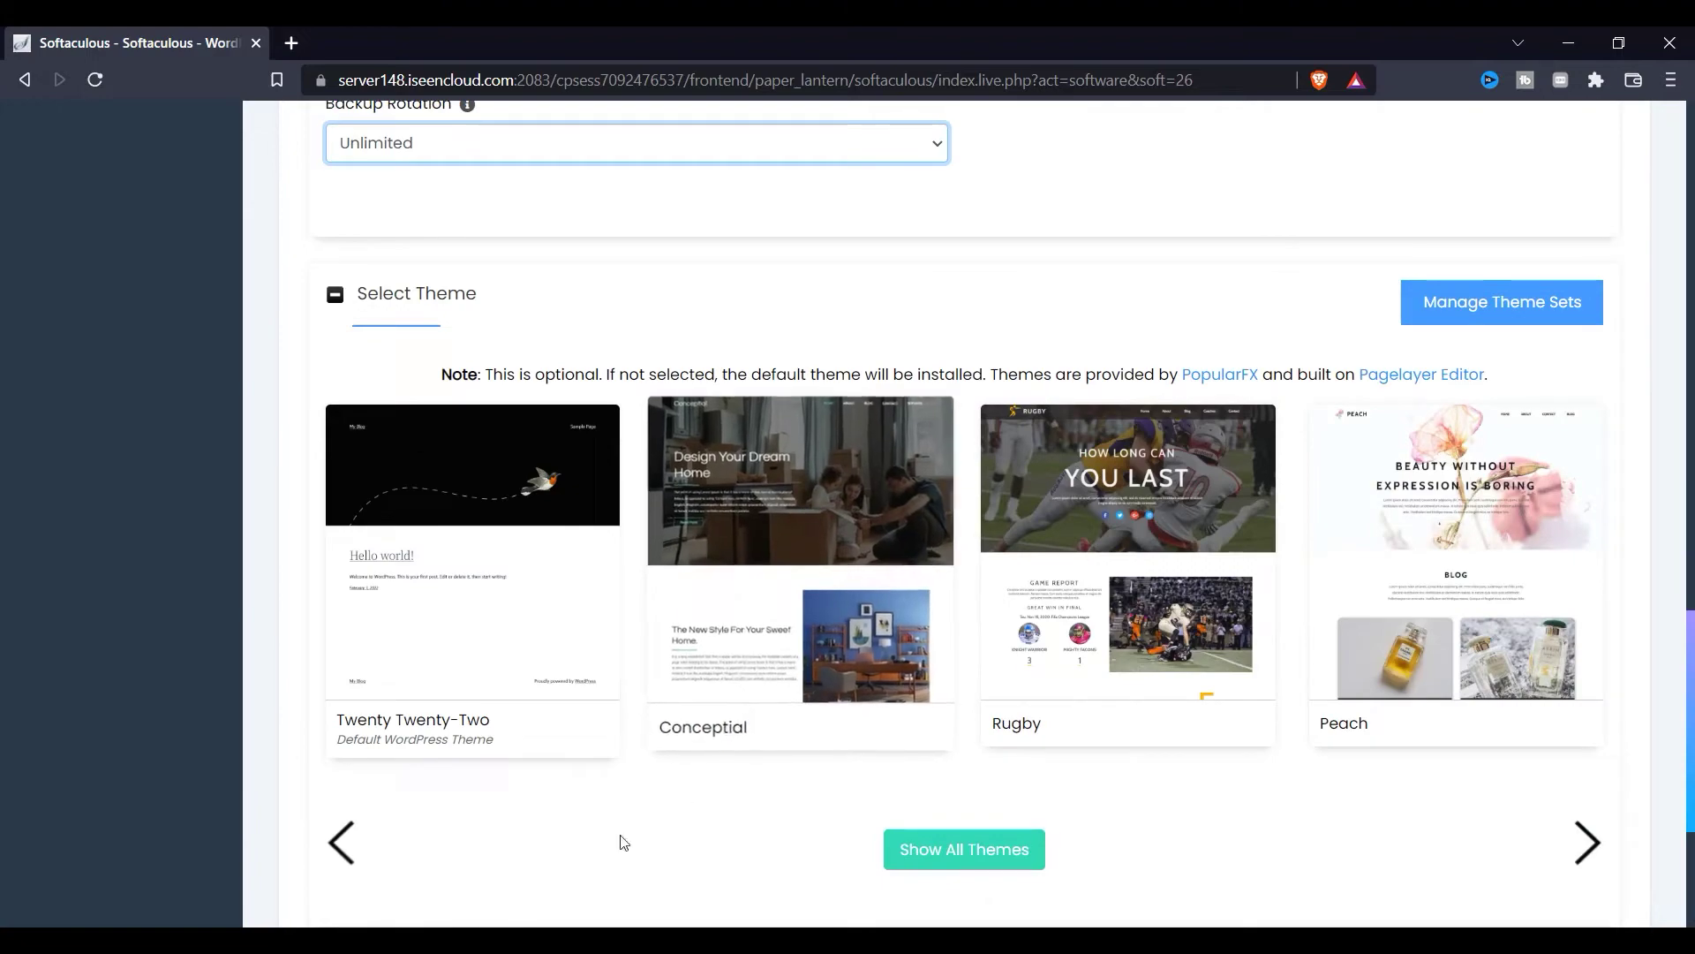
pyautogui.scroll(-3, 650, 719)
# Step: Try the installation and dismiss the 'The email address is not valid.' alert
pyautogui.scroll(5, 700, 707)
pyautogui.scroll(15, 780, 649)
pyautogui.scroll(-10, 701, 630)
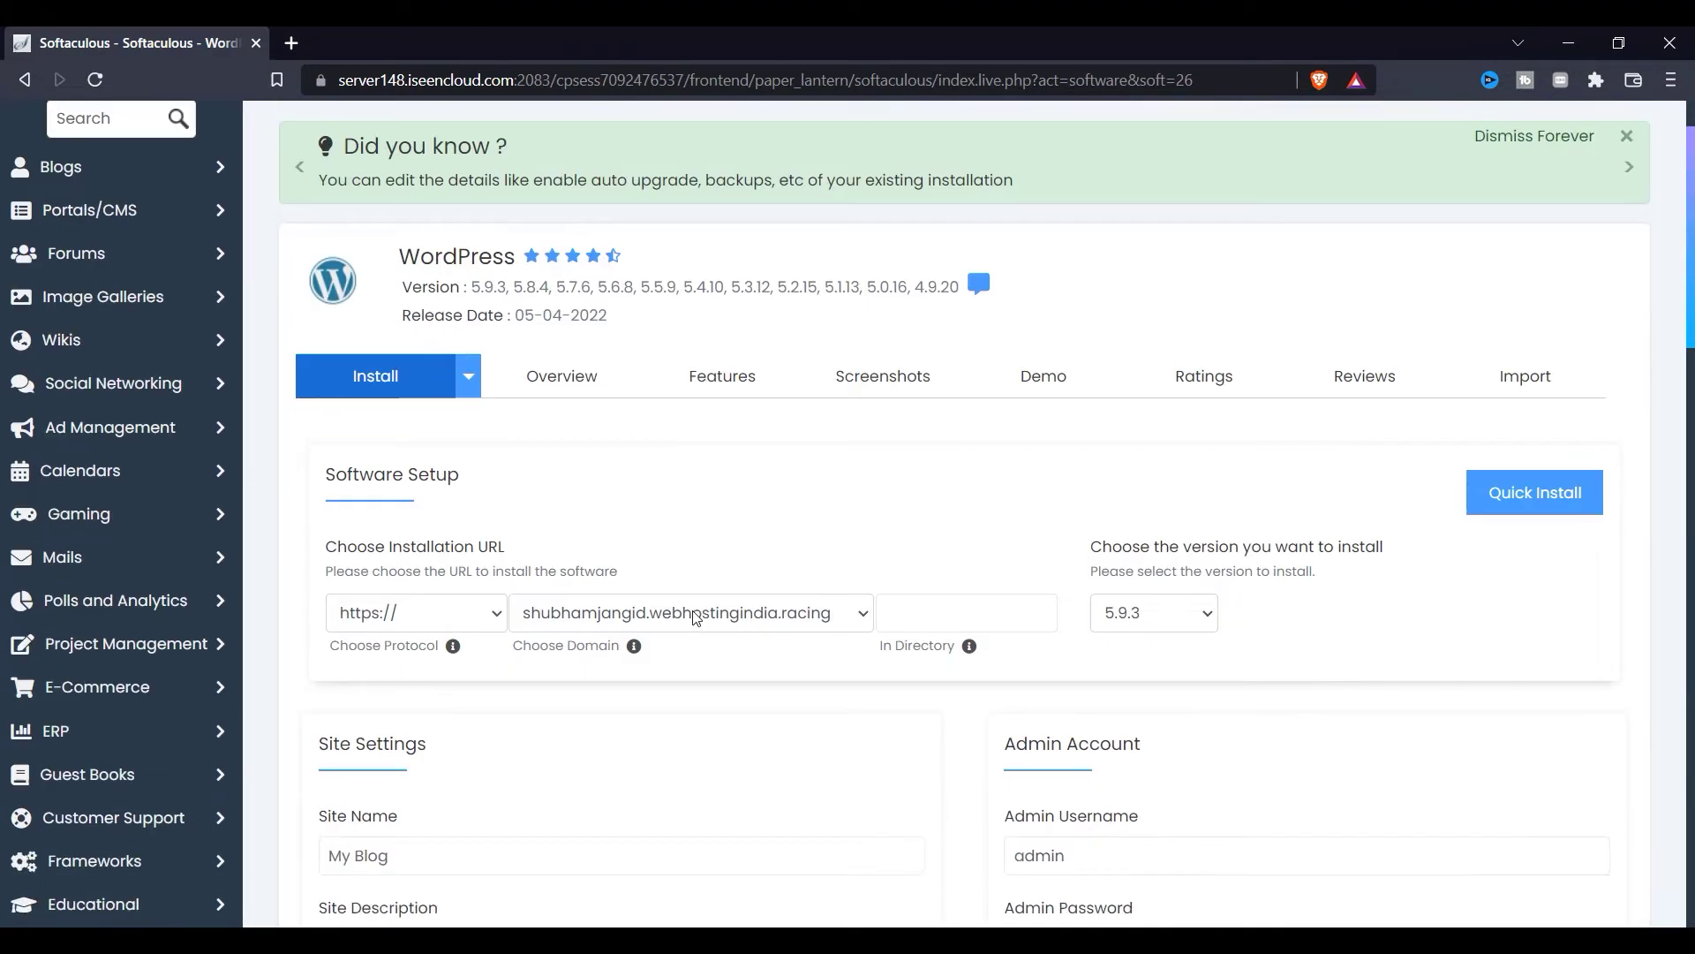
pyautogui.scroll(-12, 702, 630)
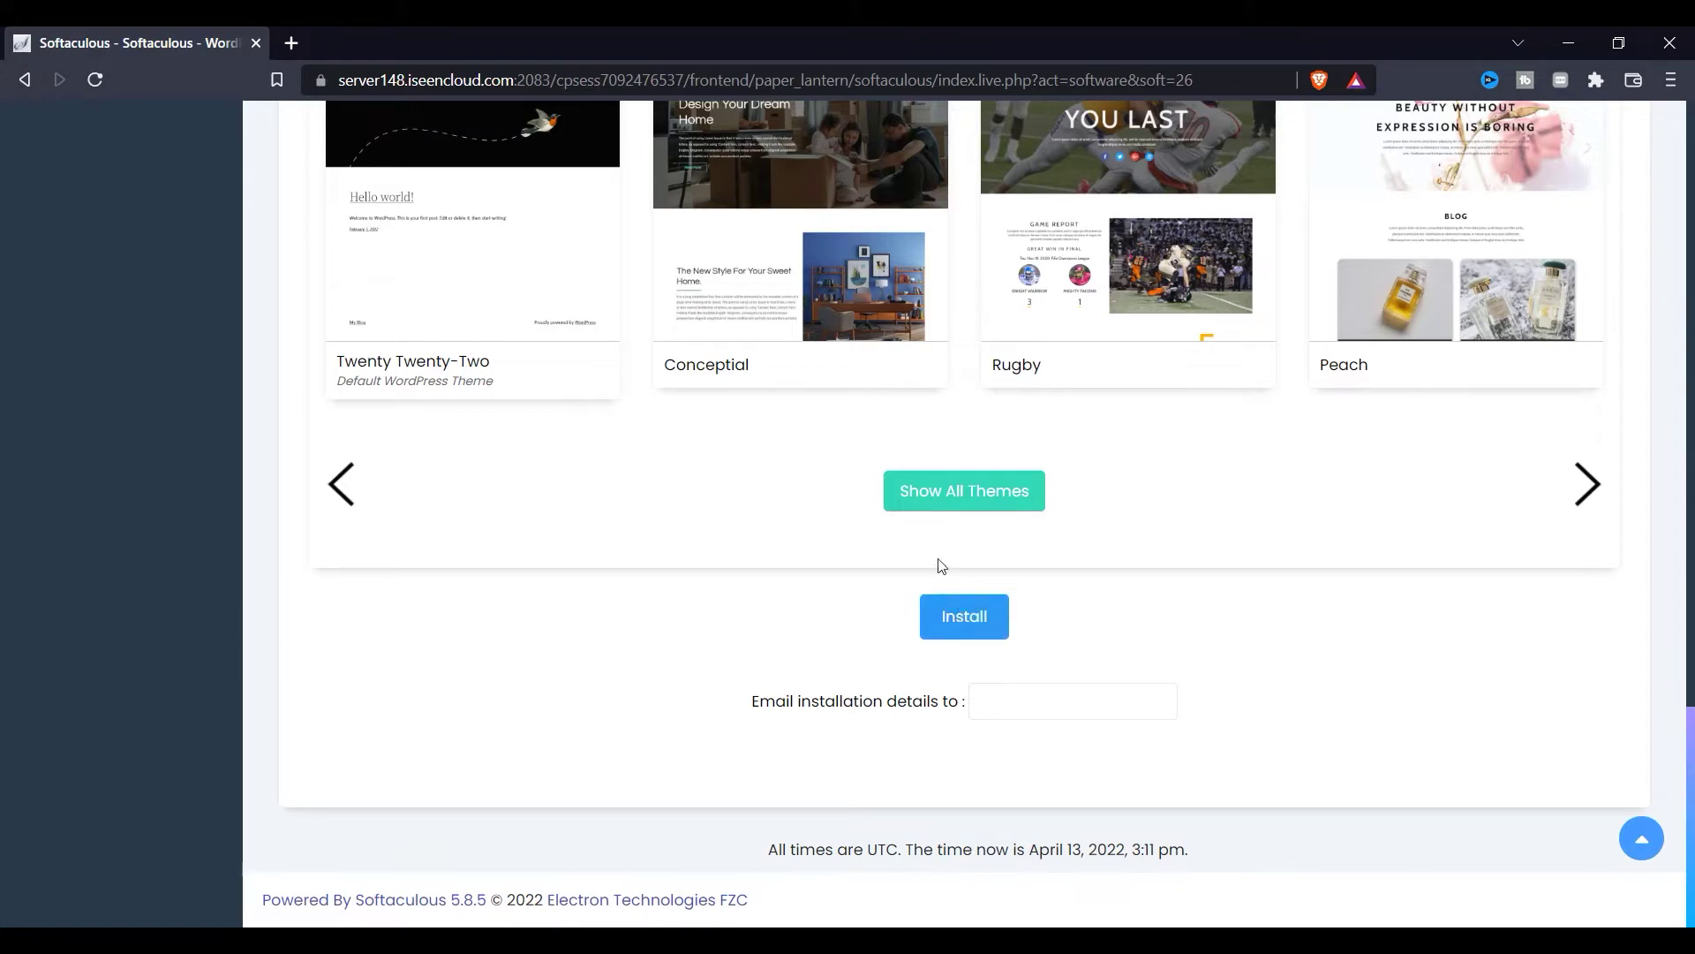
pyautogui.click(961, 634)
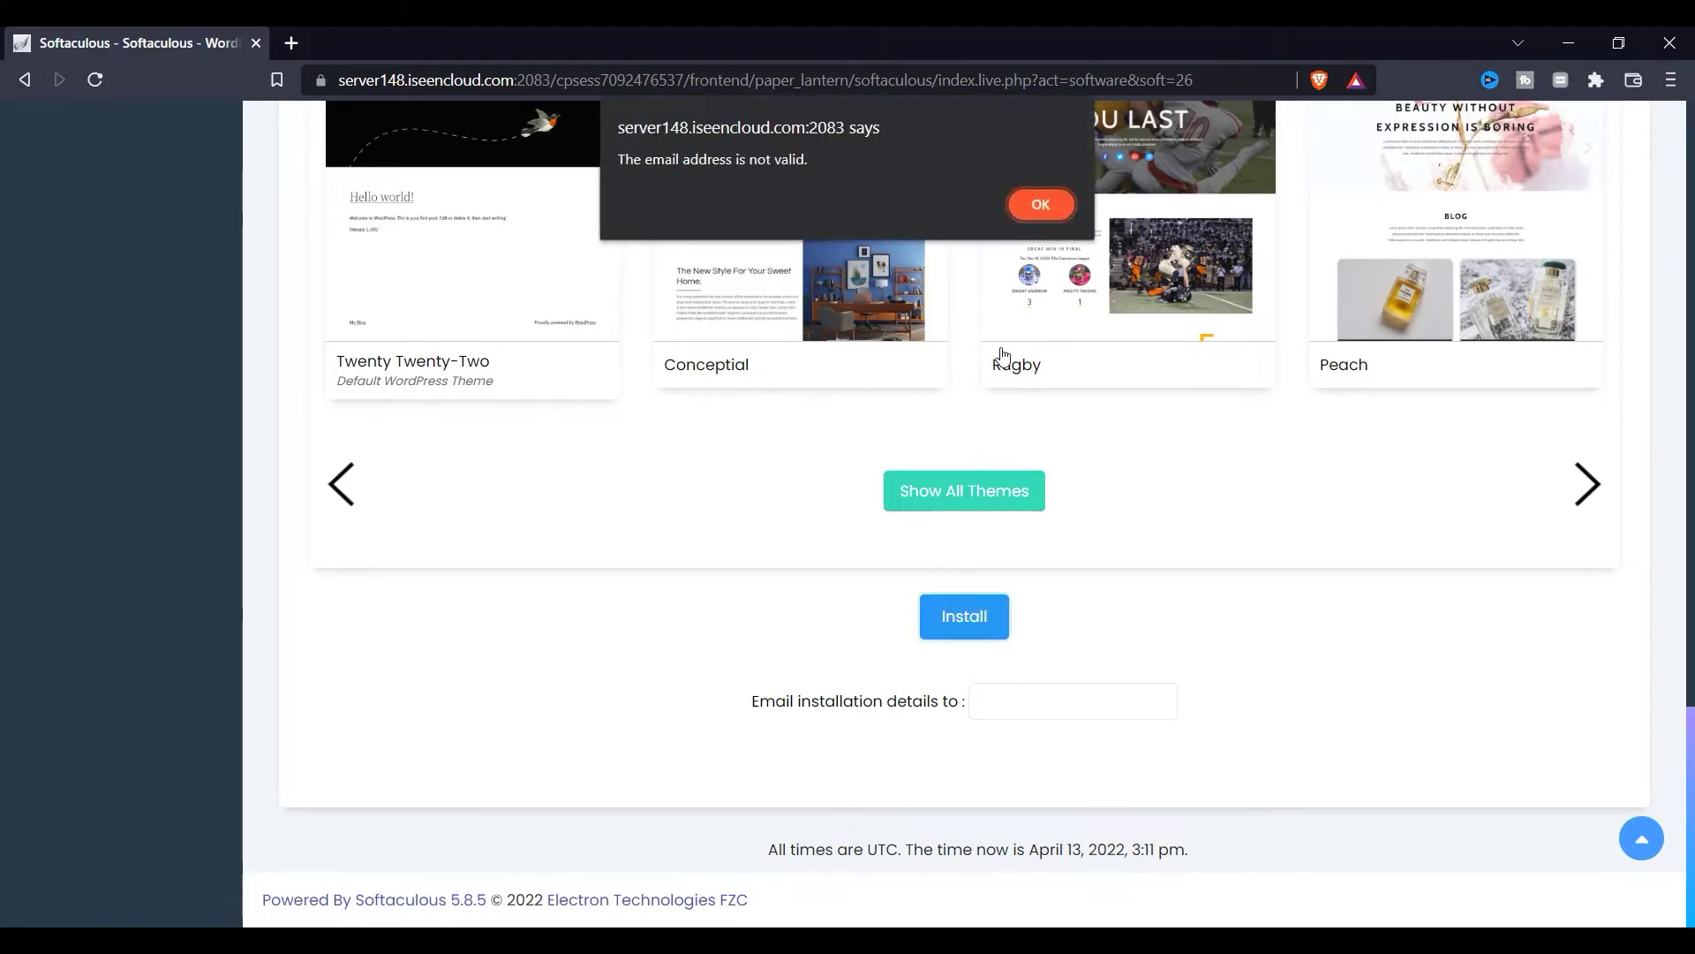
pyautogui.click(1041, 204)
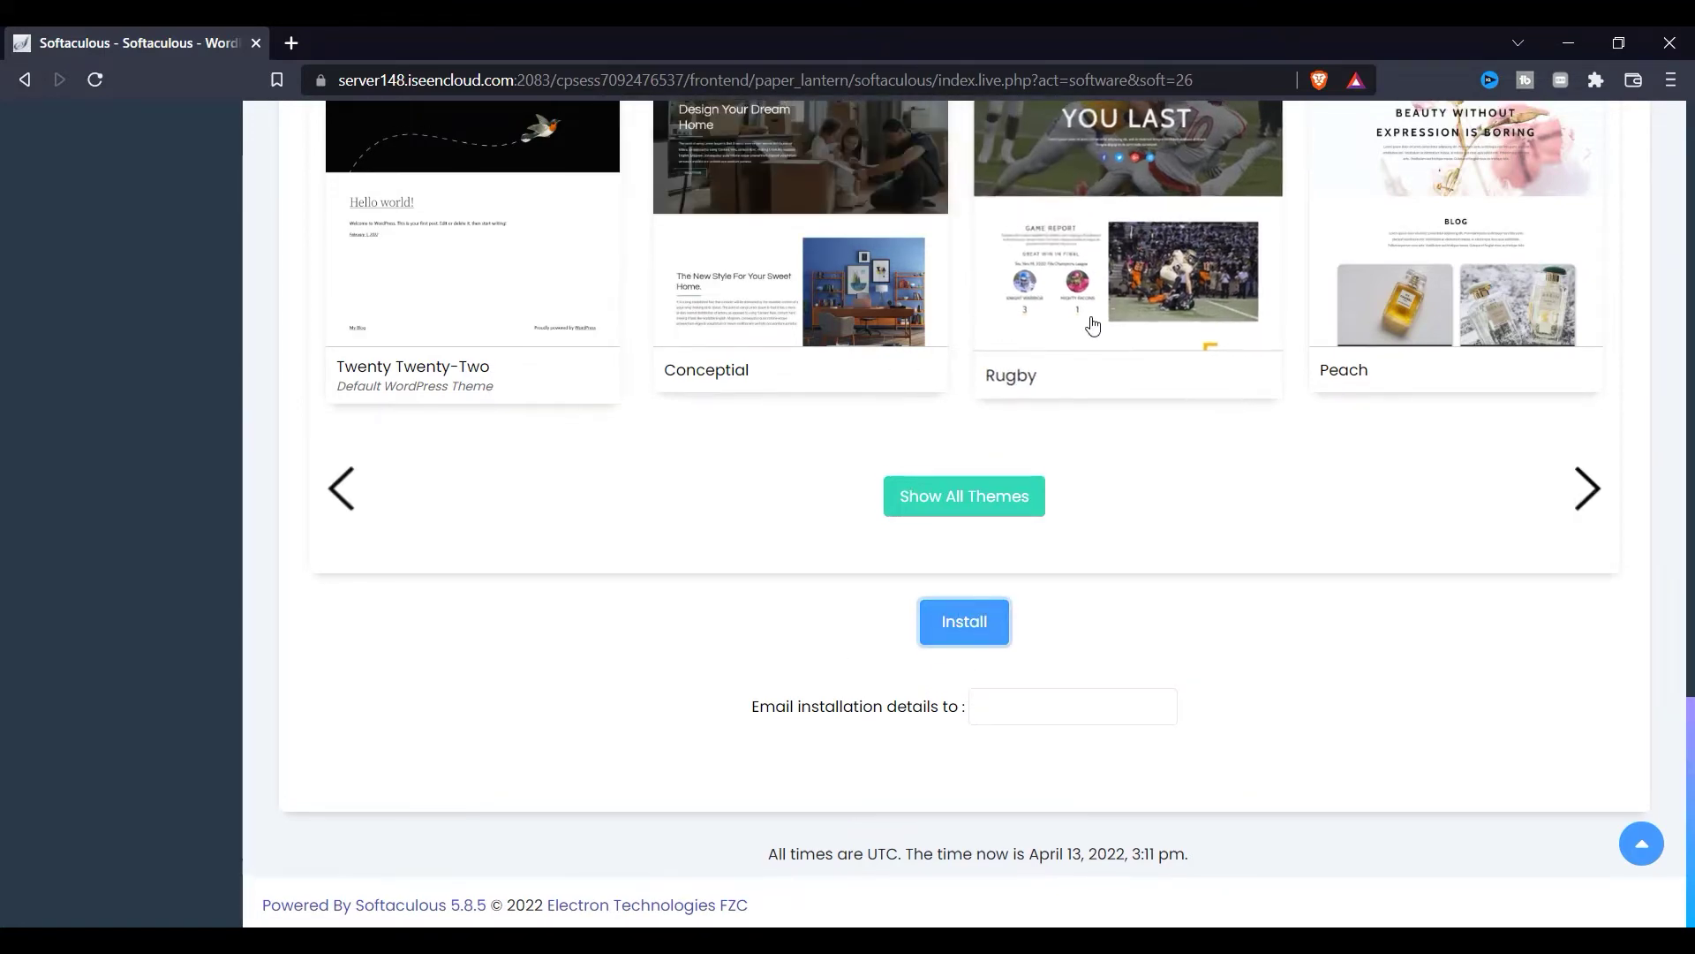
pyautogui.scroll(1, 1081, 424)
# Step: Enter an admin e-mail address and run the install until the success page appears
pyautogui.click(1075, 240)
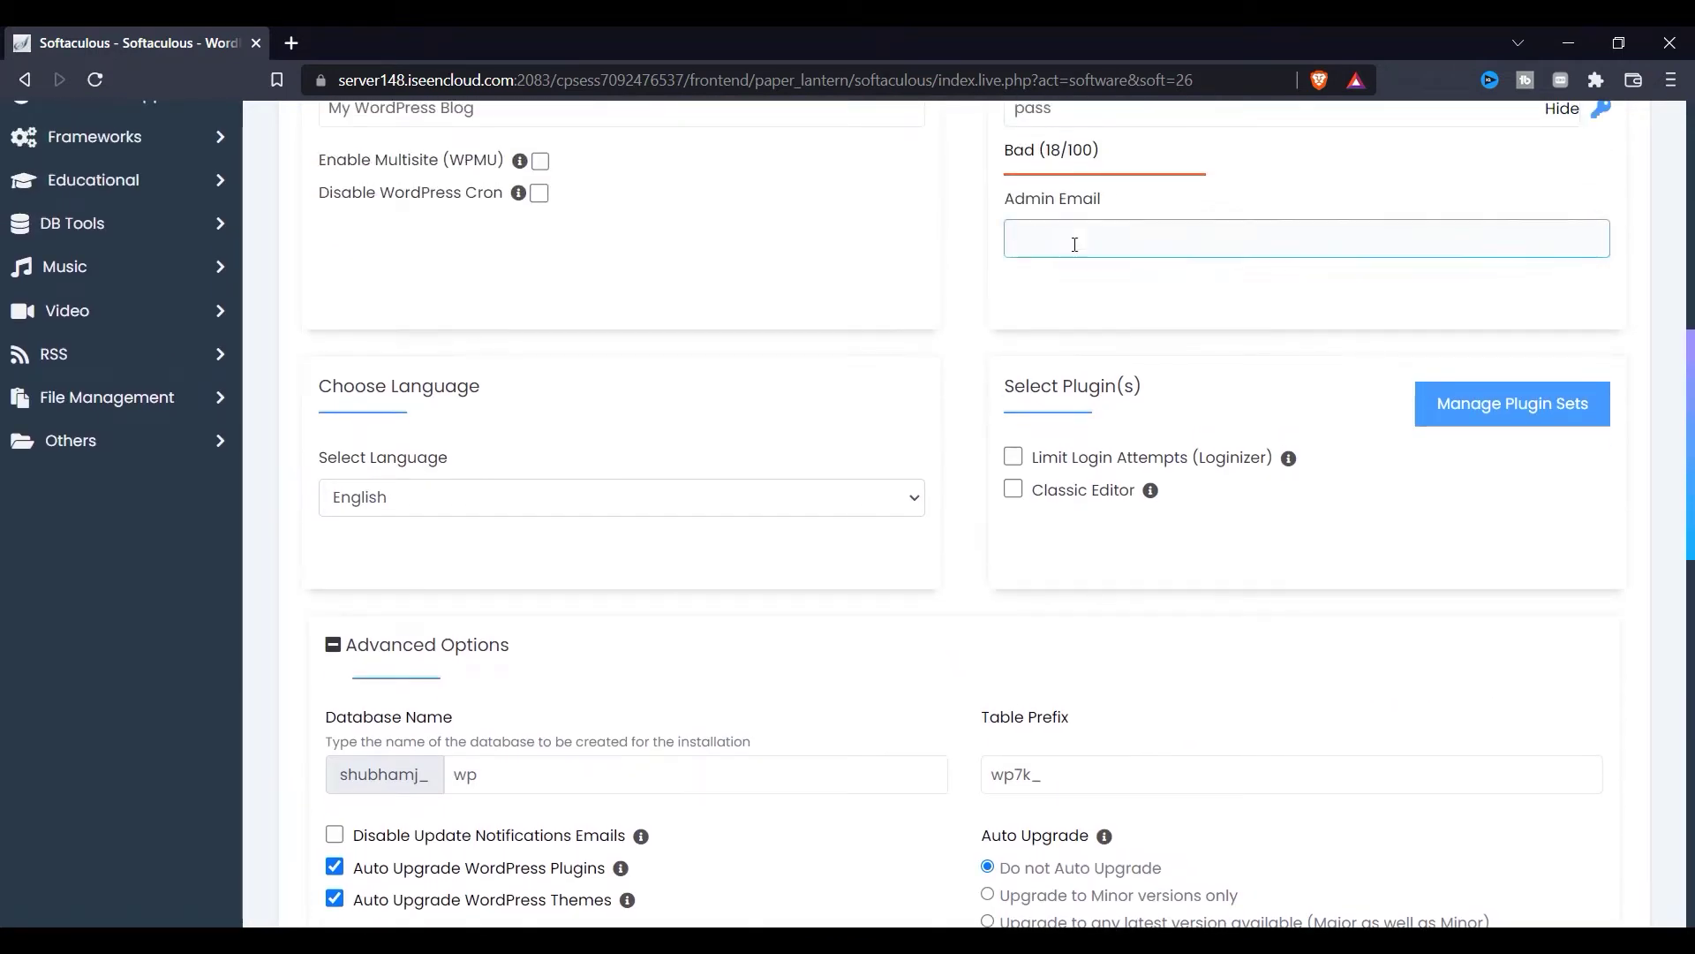
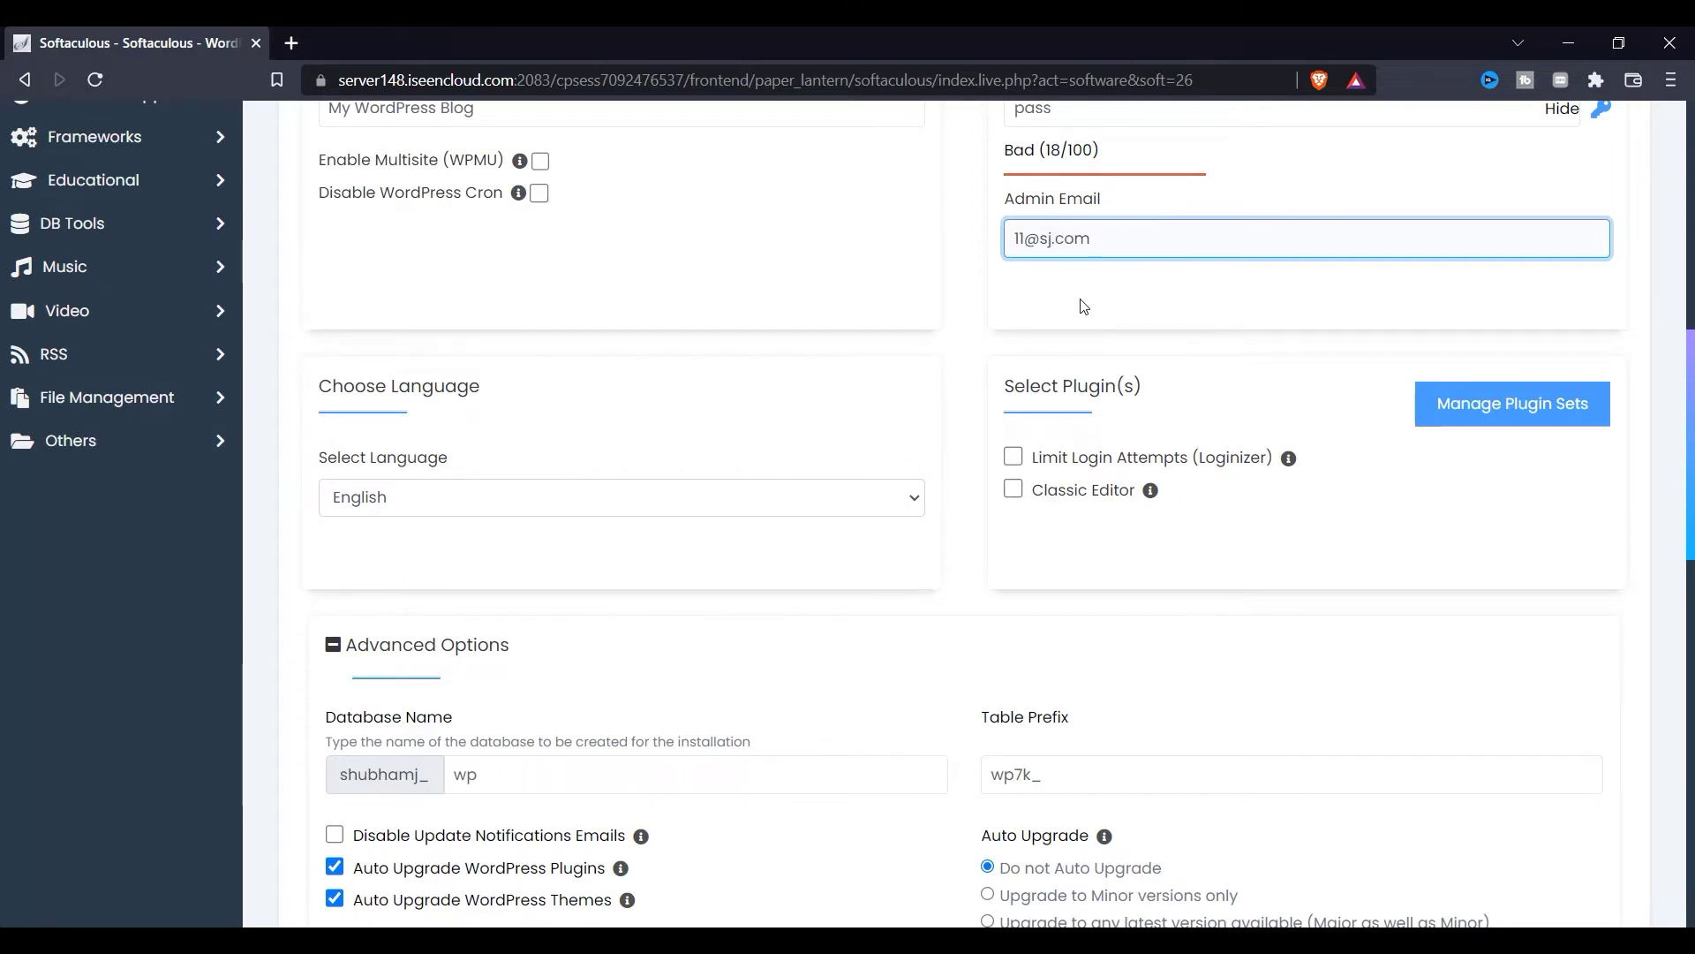
pyautogui.scroll(-15, 1077, 336)
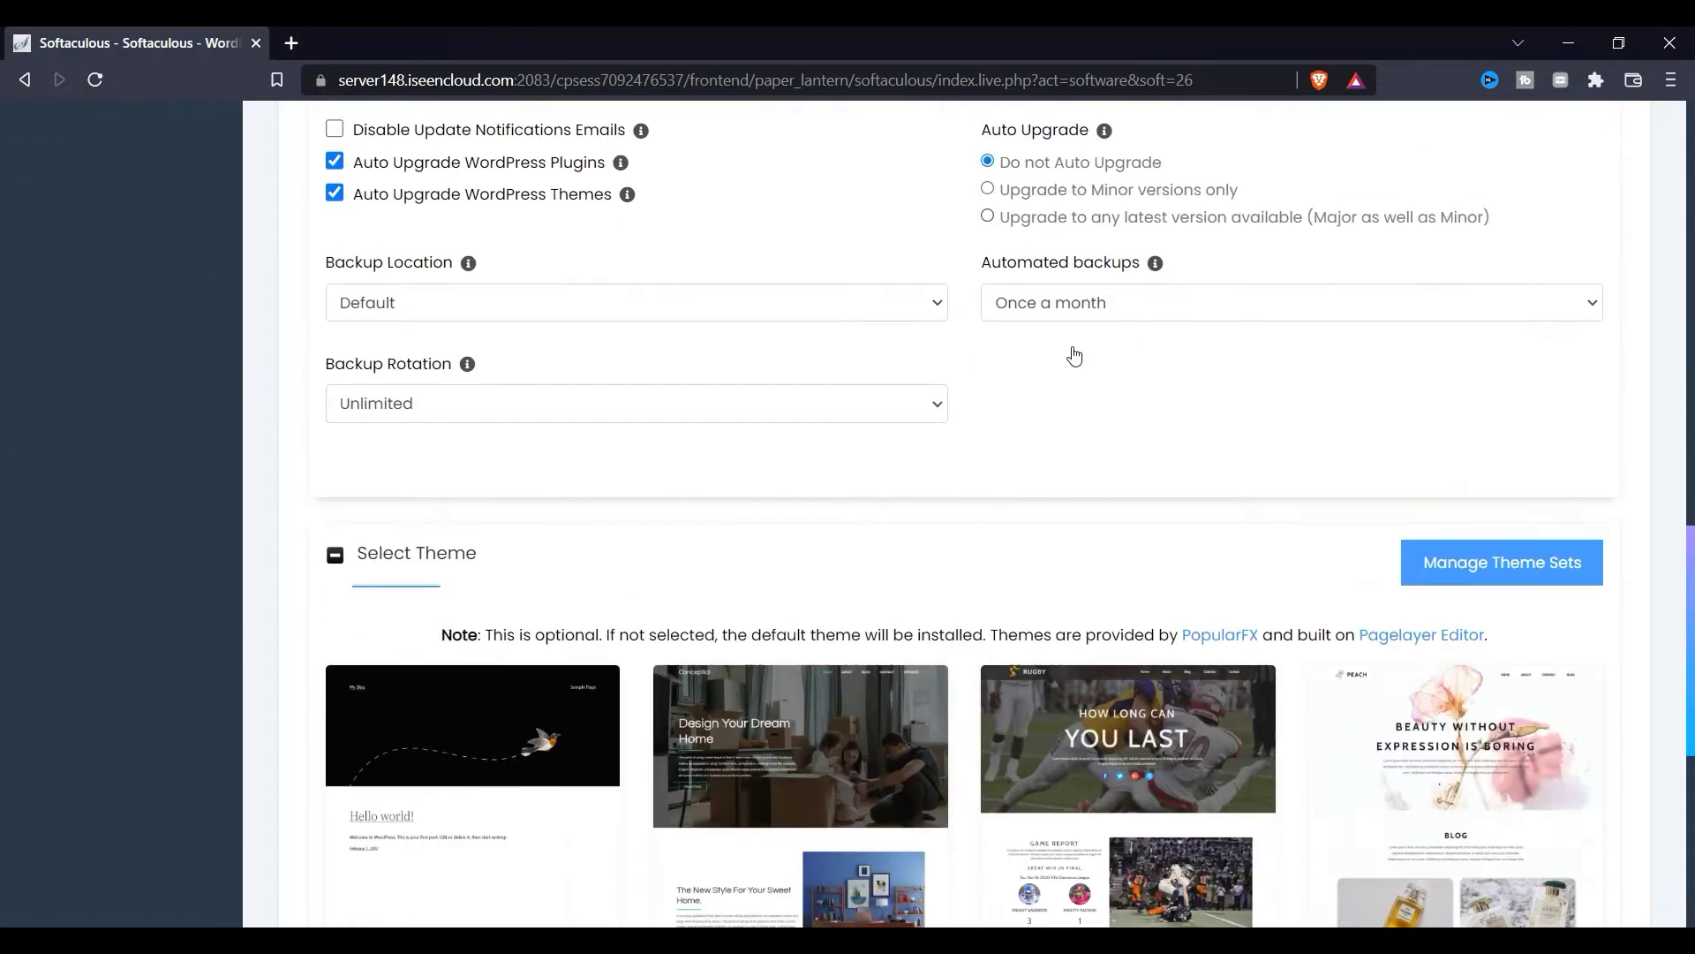
pyautogui.click(946, 617)
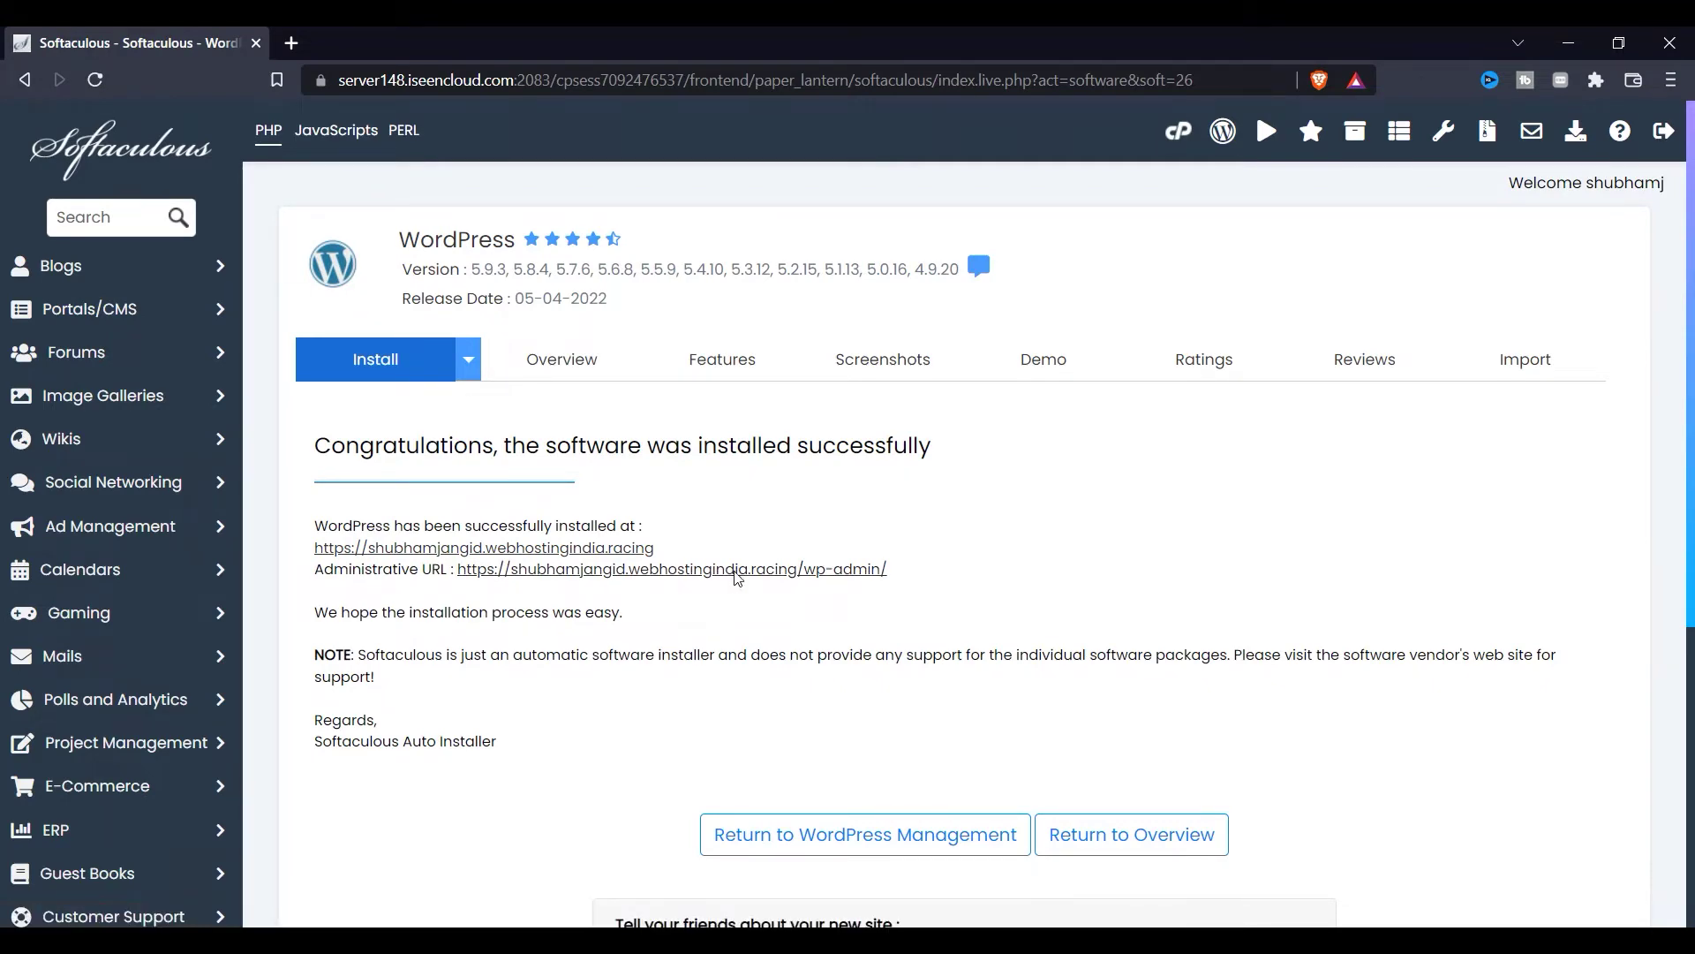
# Step: Open the /wp-admin Administrative URL and the site URL in new tabs from the success page
pyautogui.click(737, 573)
pyautogui.click(170, 40)
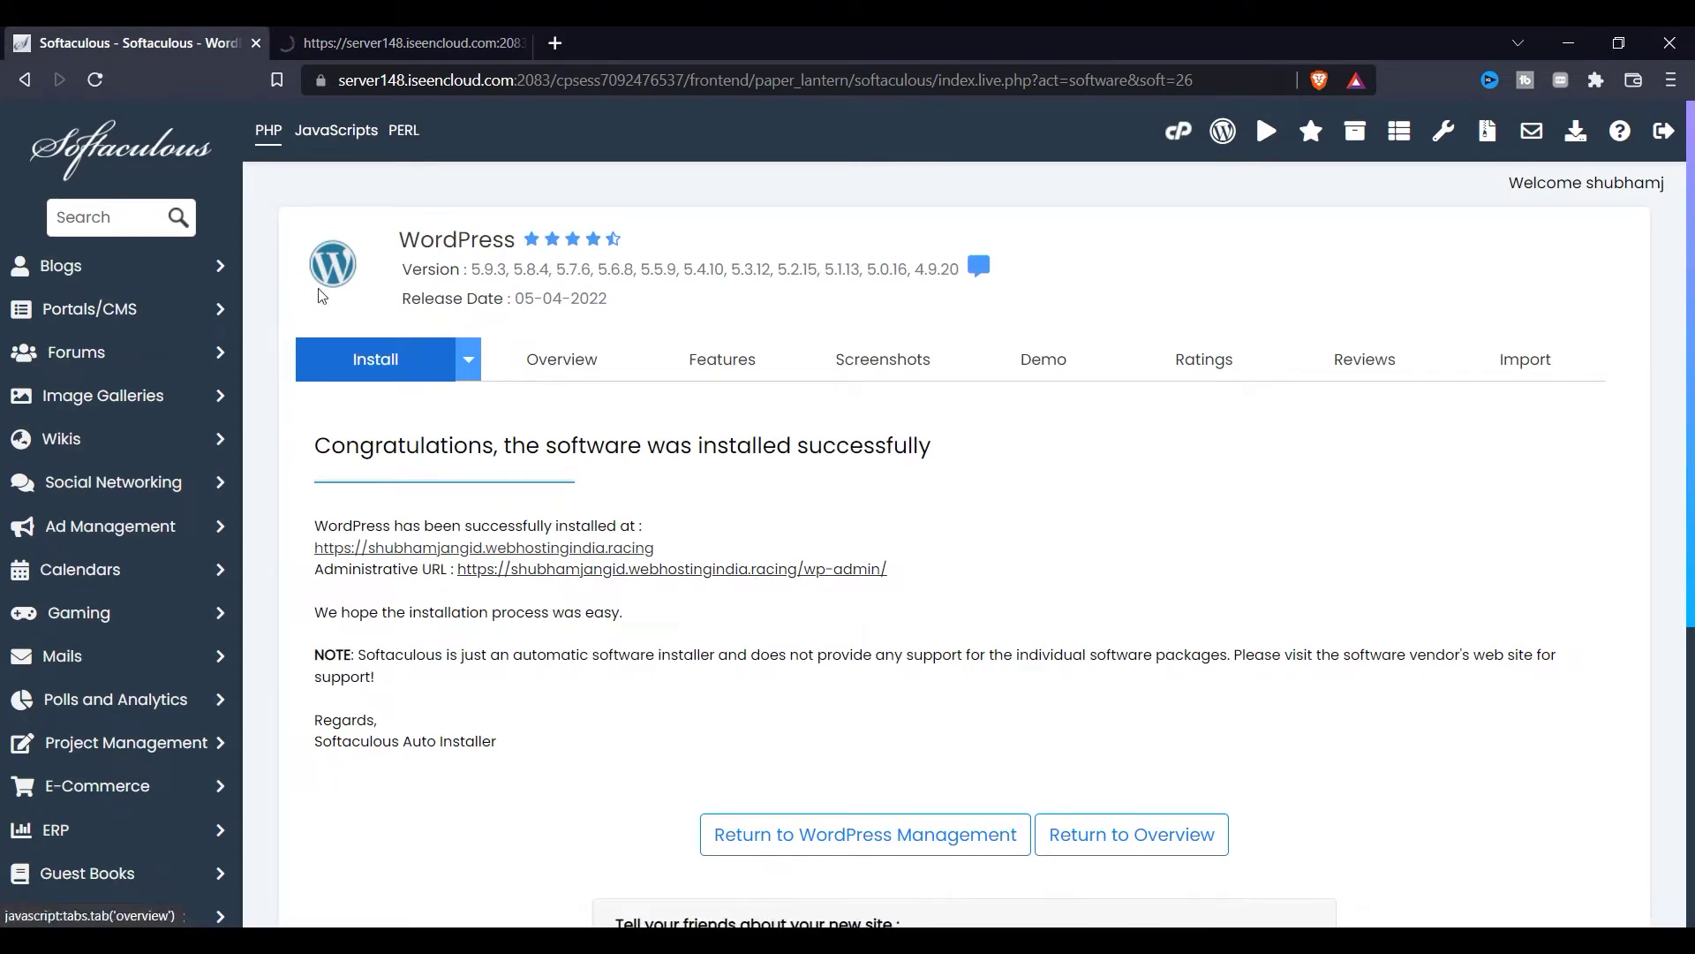
pyautogui.click(491, 548)
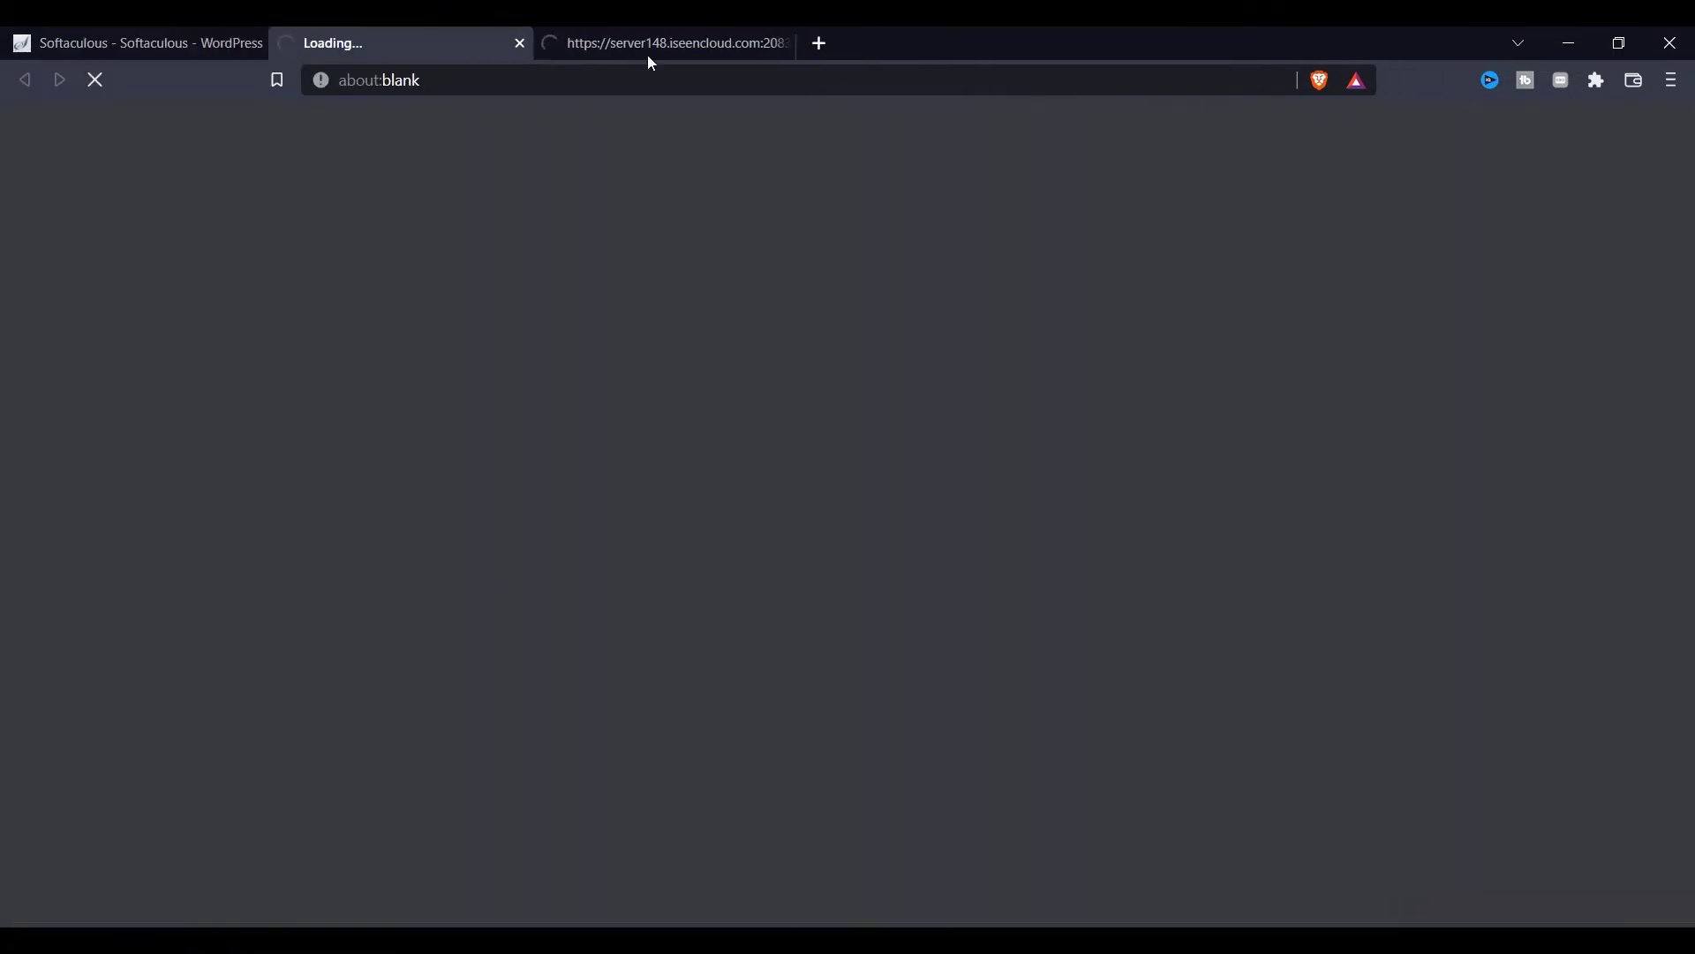
pyautogui.click(644, 45)
pyautogui.click(132, 42)
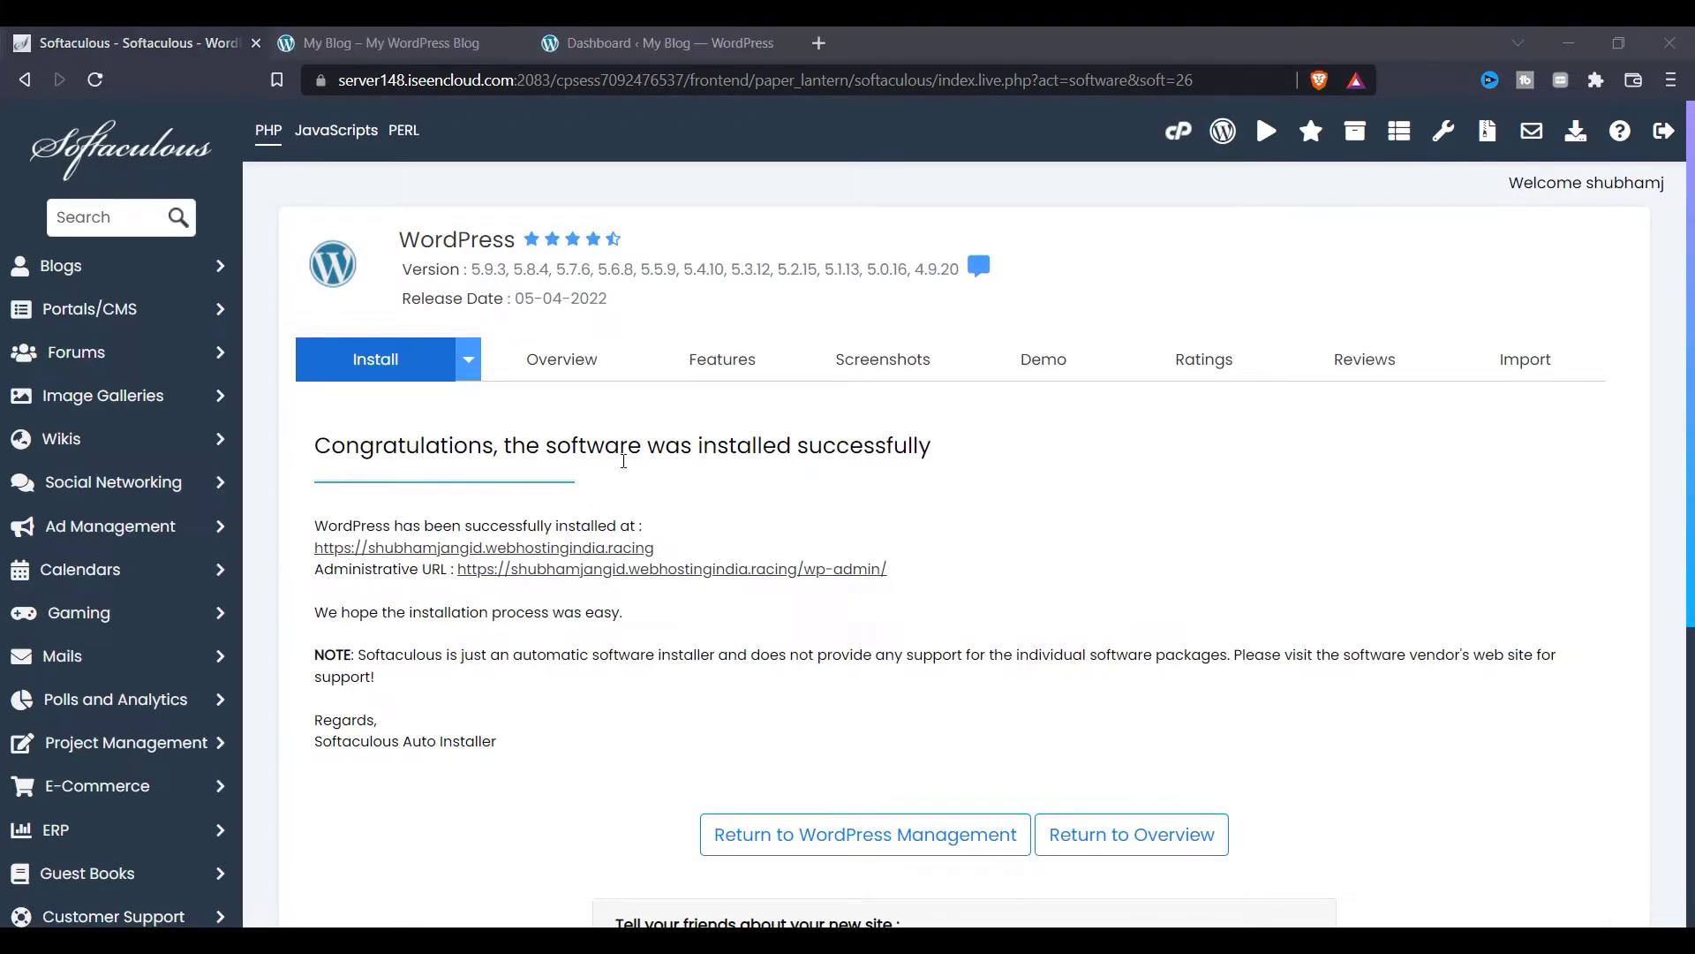
# Step: Look at the My Blog home page, then close its tab, keeping the admin Dashboard
pyautogui.click(443, 44)
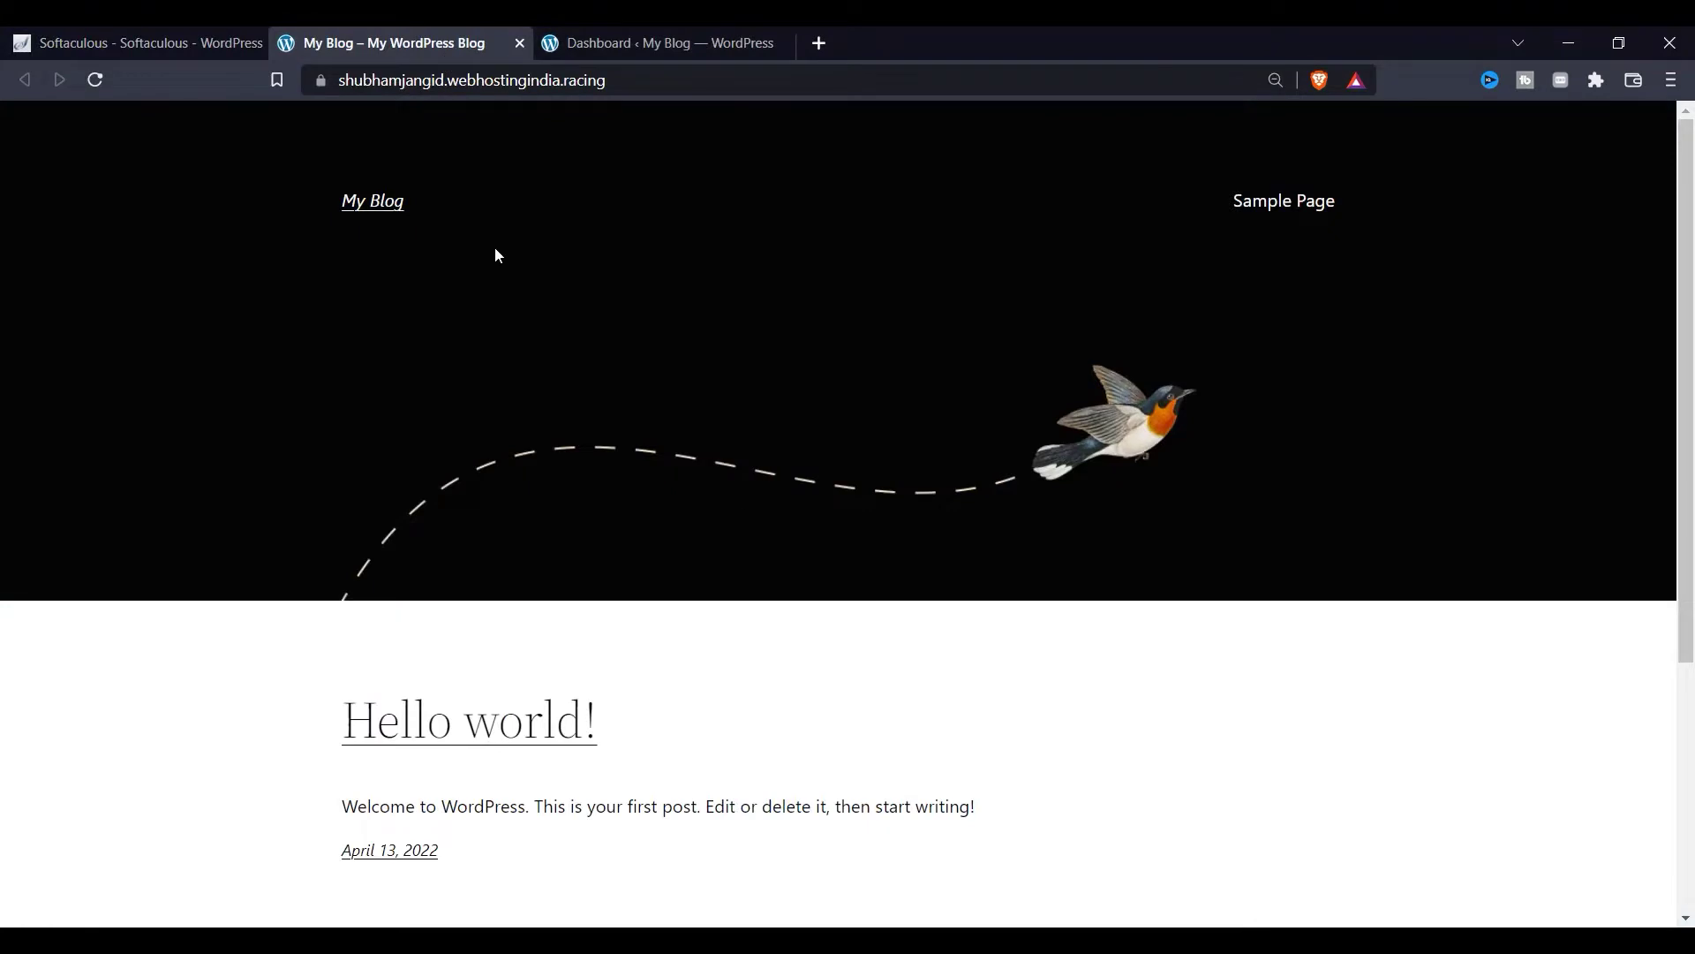
pyautogui.click(609, 43)
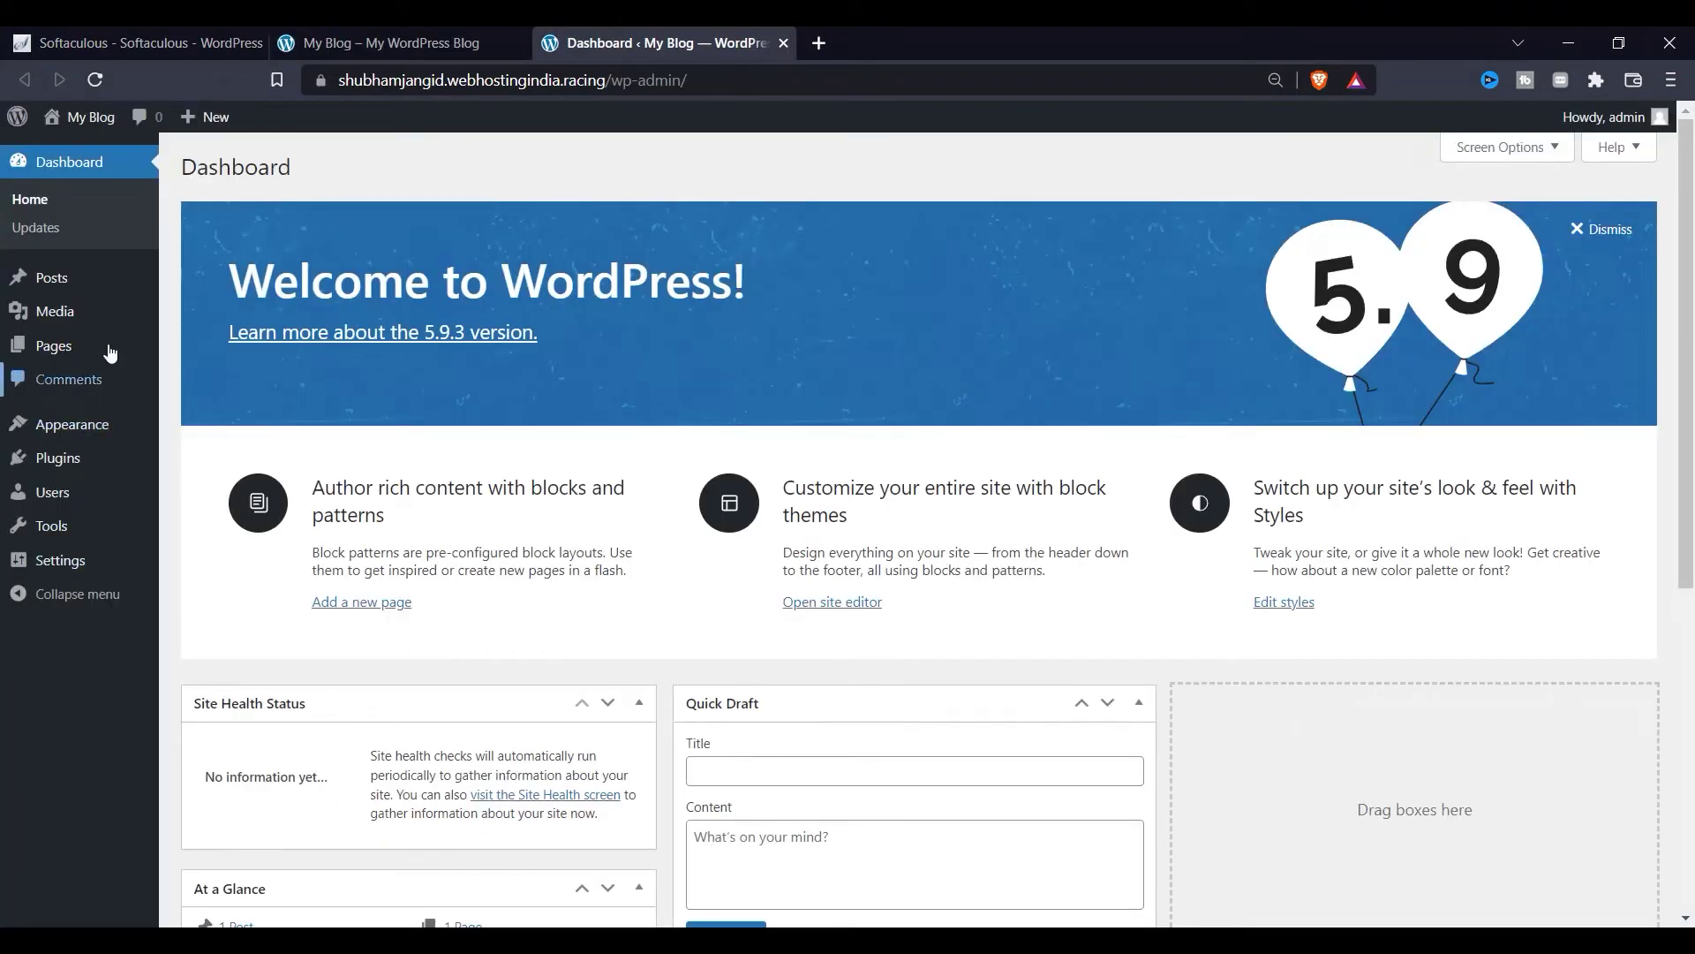
pyautogui.moveTo(143, 324)
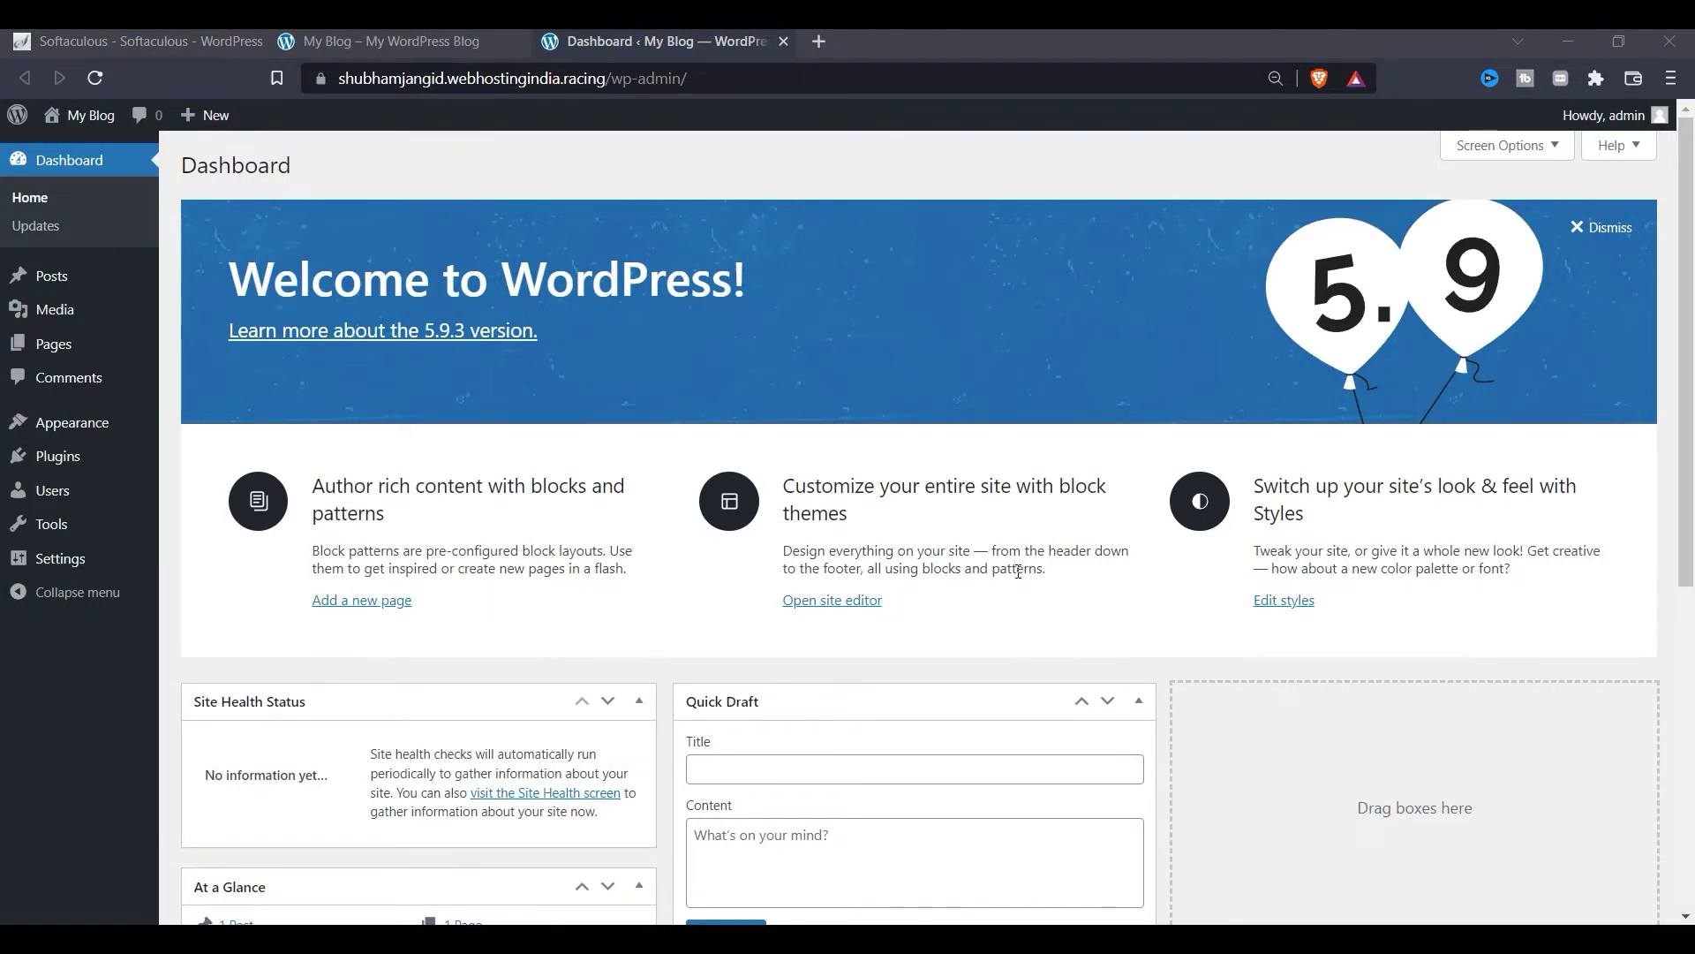
pyautogui.click(521, 42)
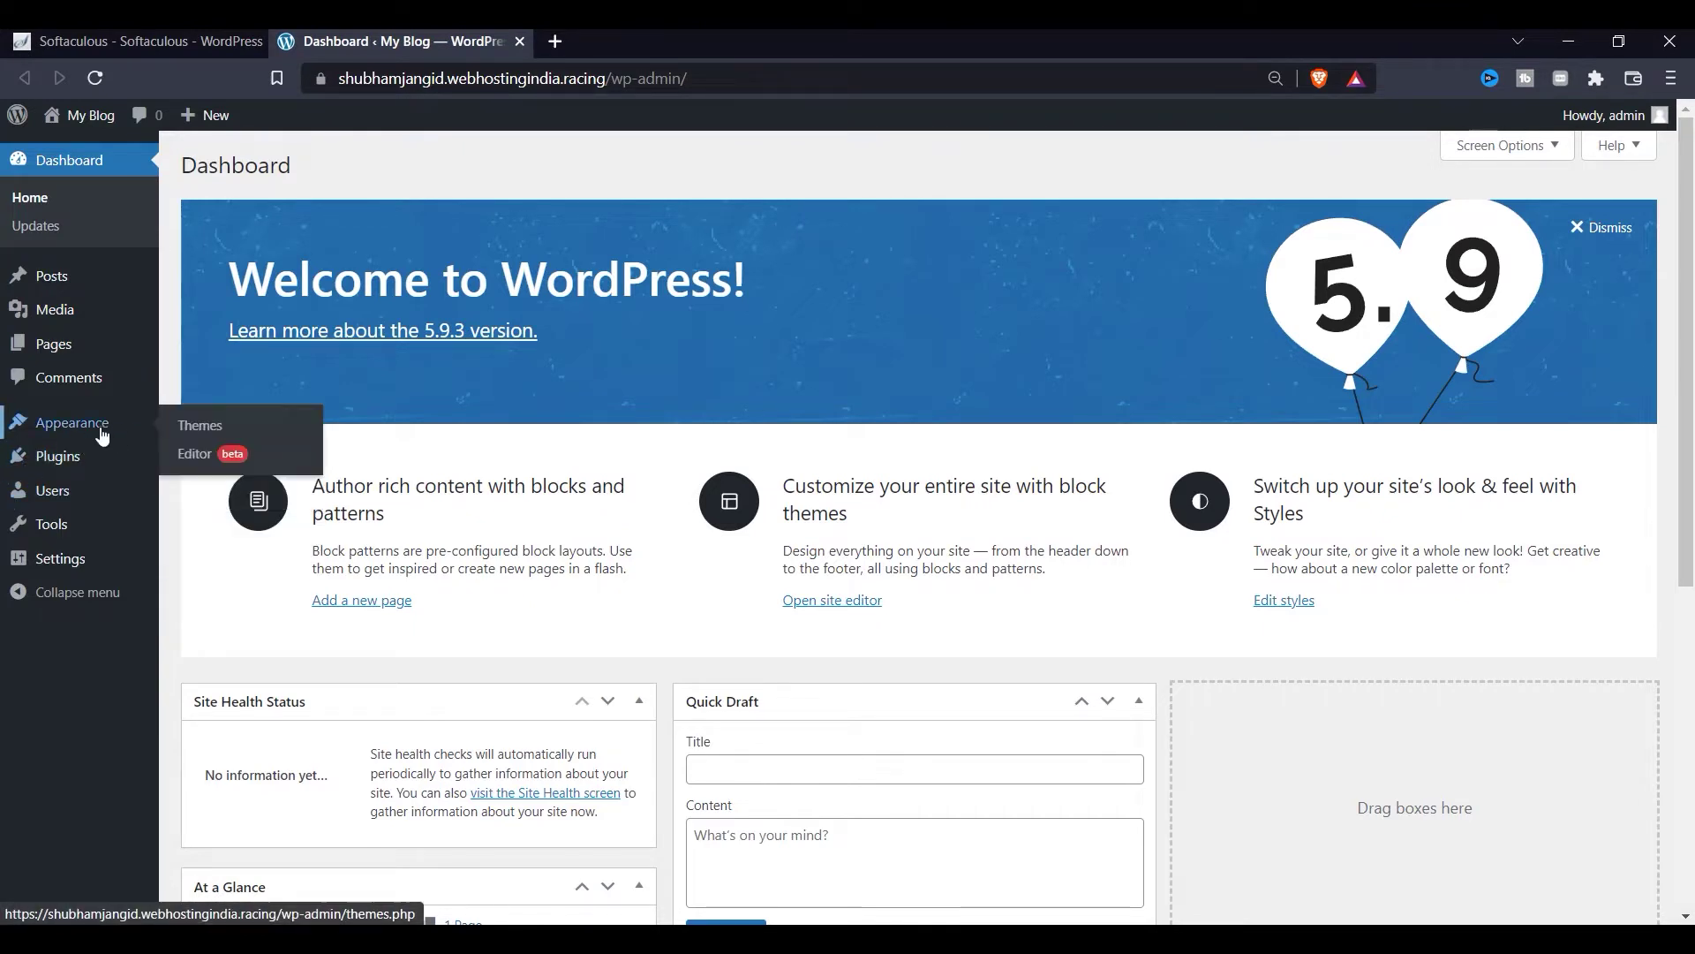
# Step: Go to Appearance > Themes > Add New, browse Popular themes and open Neve's Details & Preview
pyautogui.click(178, 434)
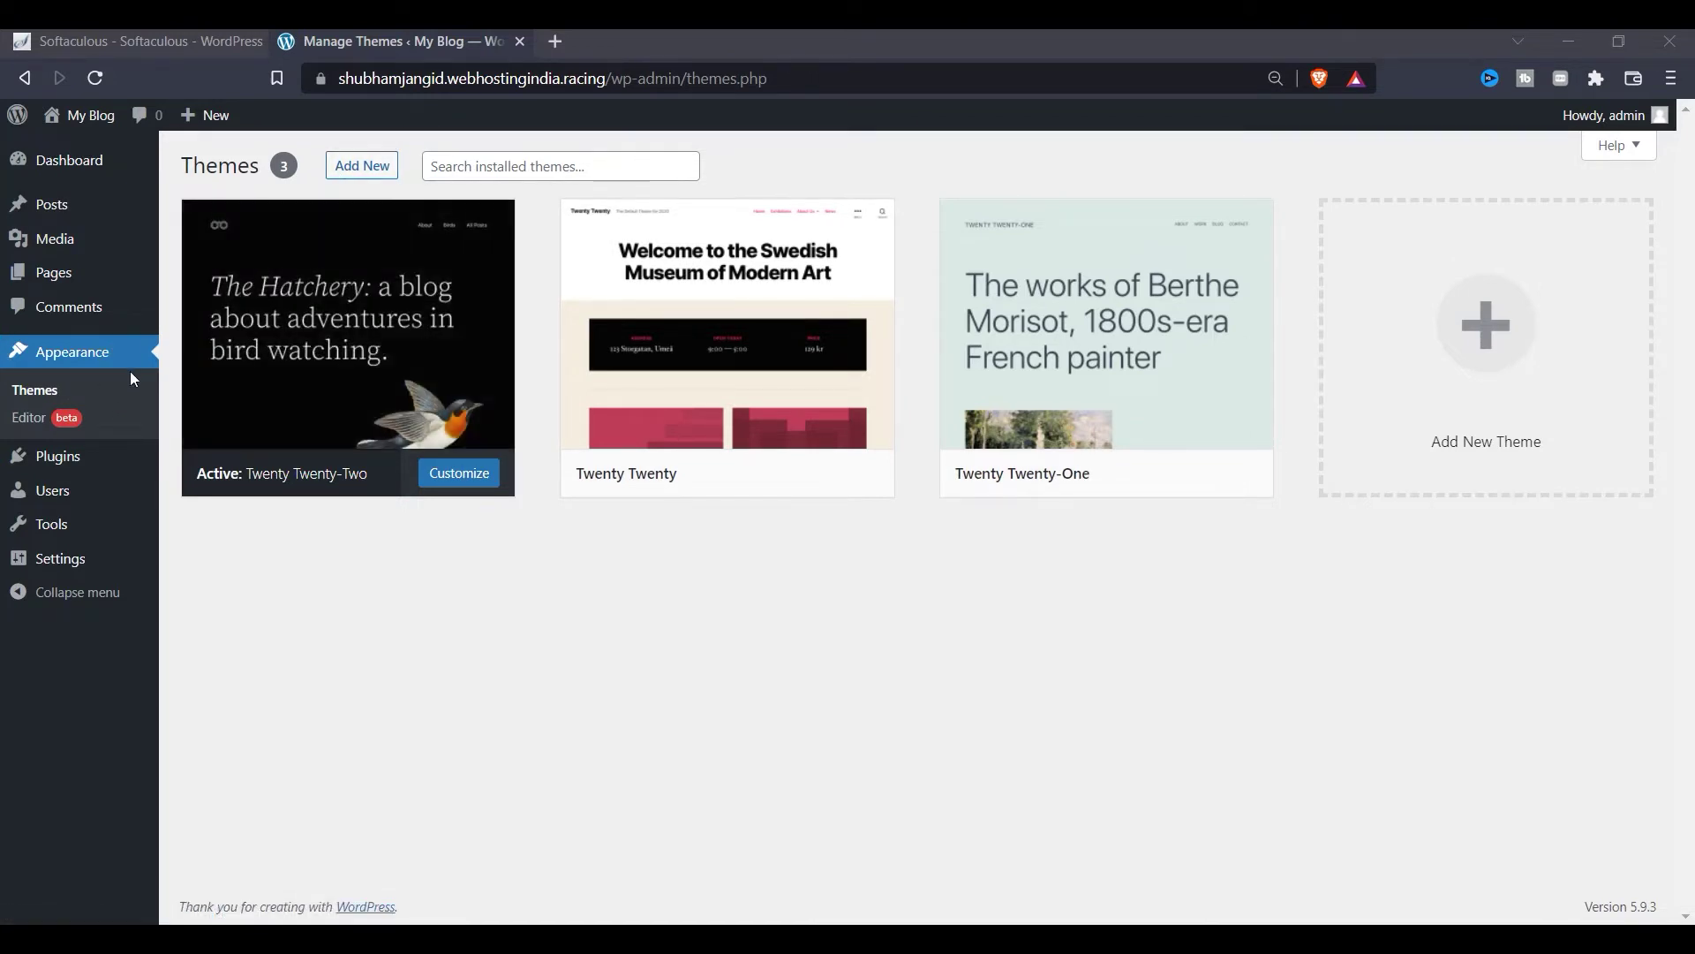
pyautogui.click(383, 176)
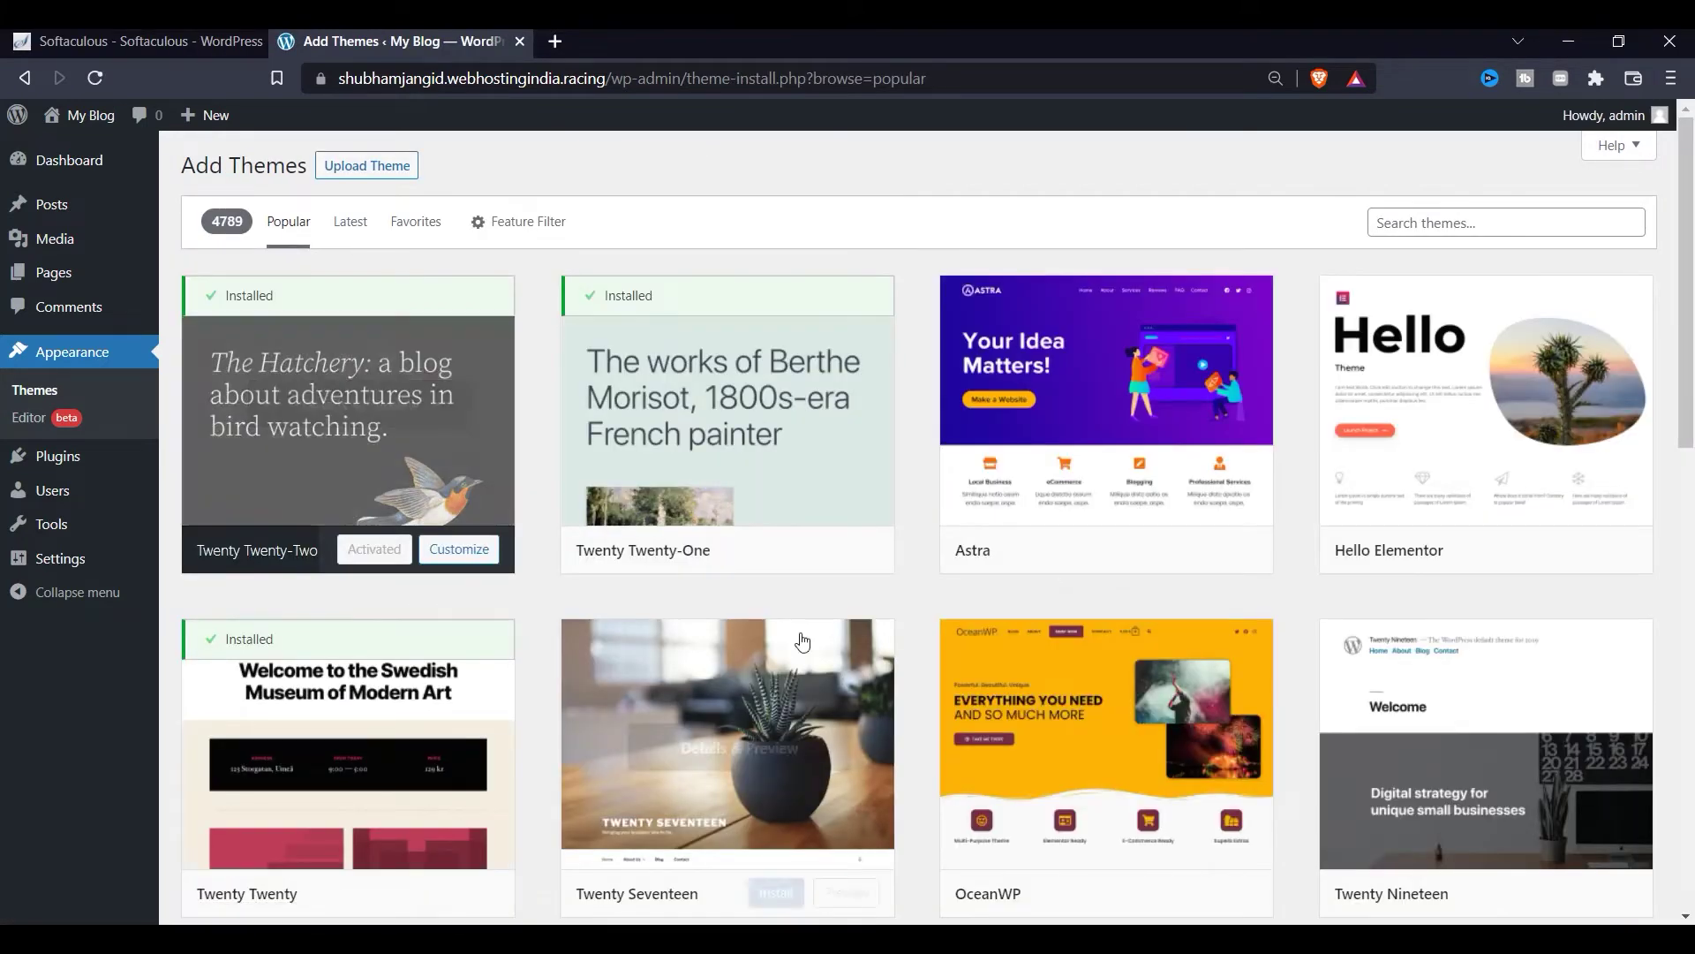
pyautogui.scroll(-1, 1147, 717)
pyautogui.scroll(-1, 1148, 717)
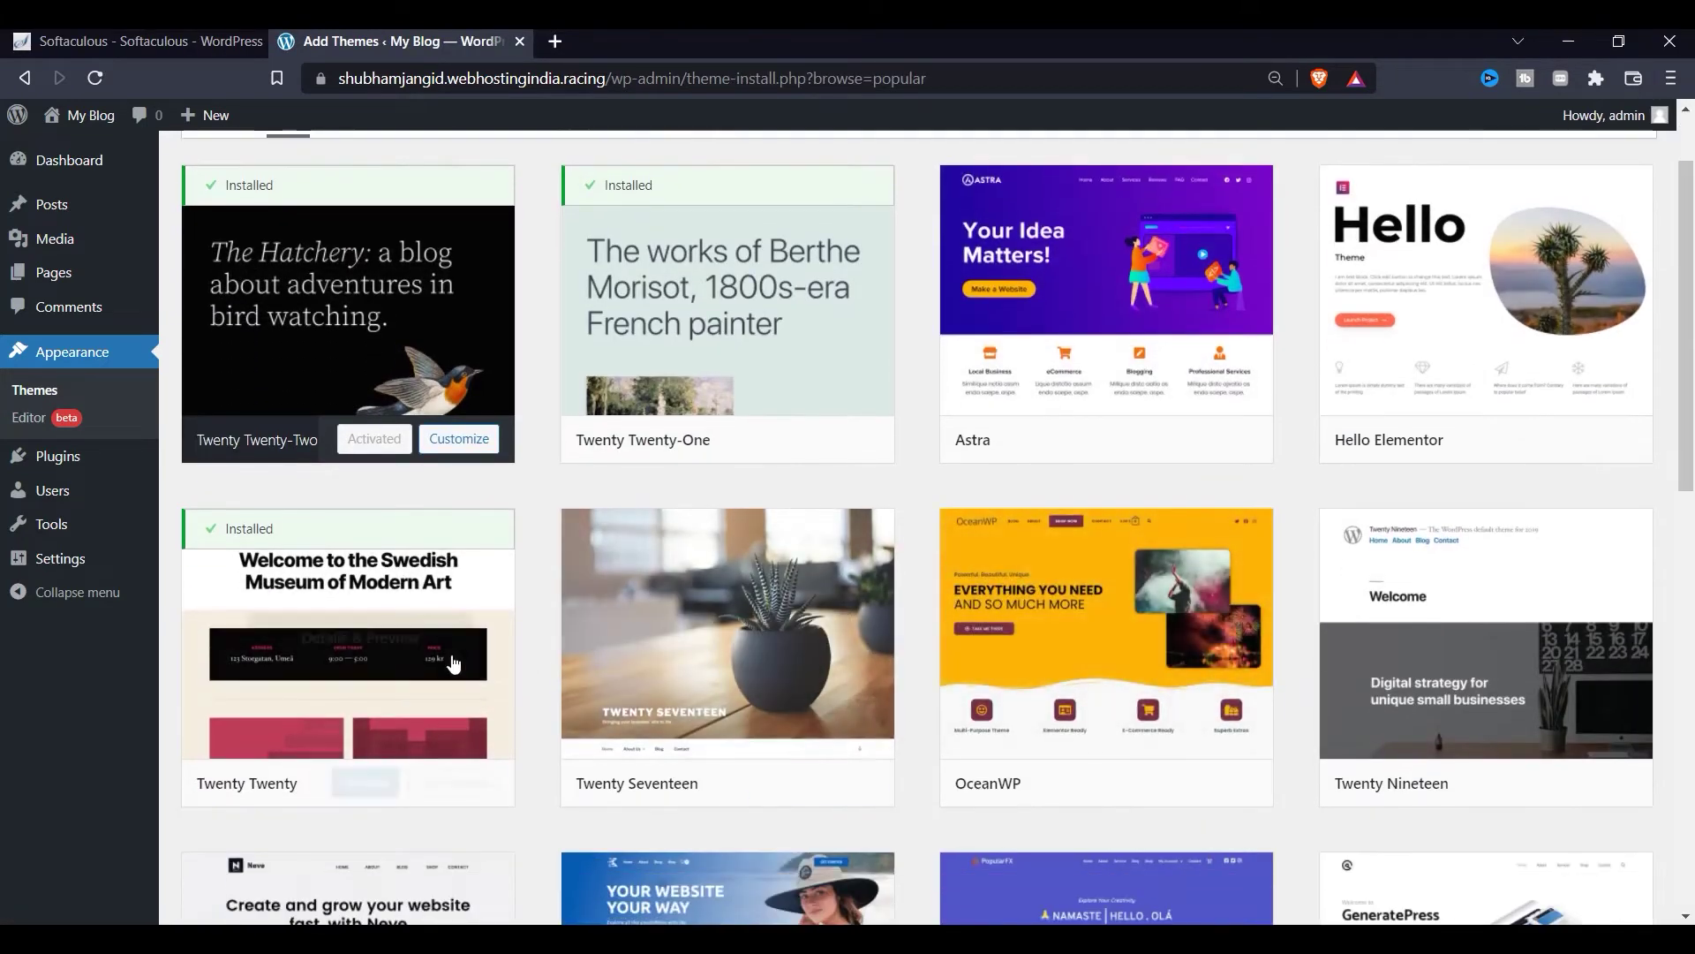
pyautogui.scroll(-3, 1324, 636)
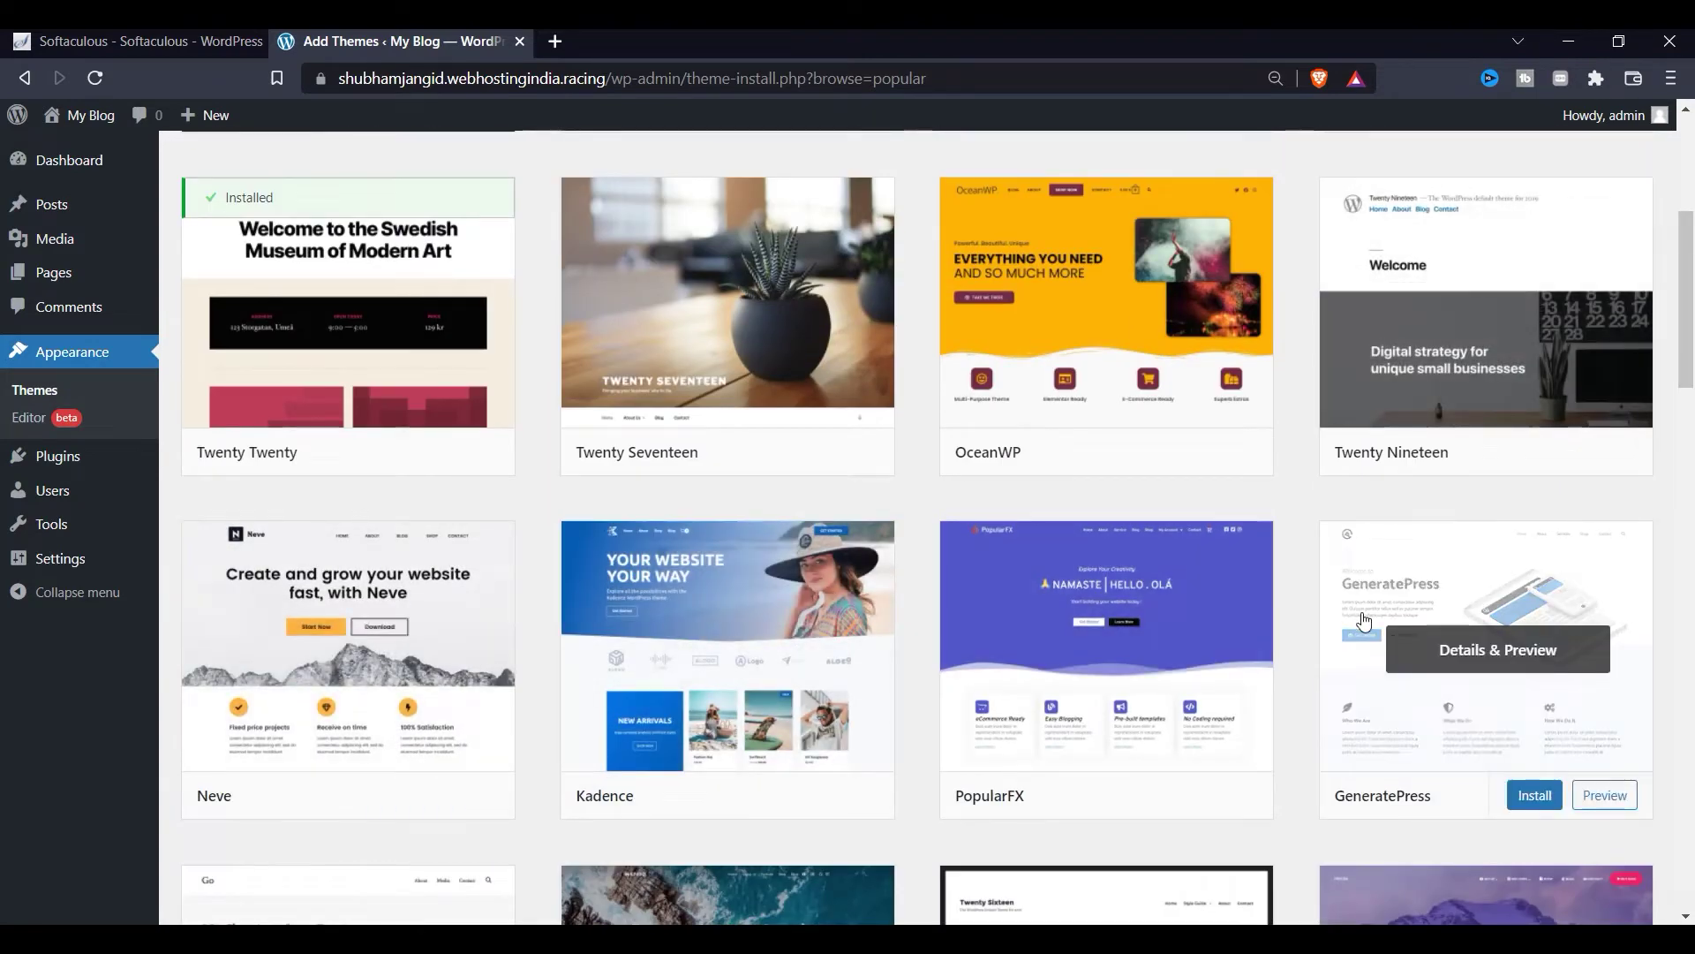
pyautogui.click(325, 675)
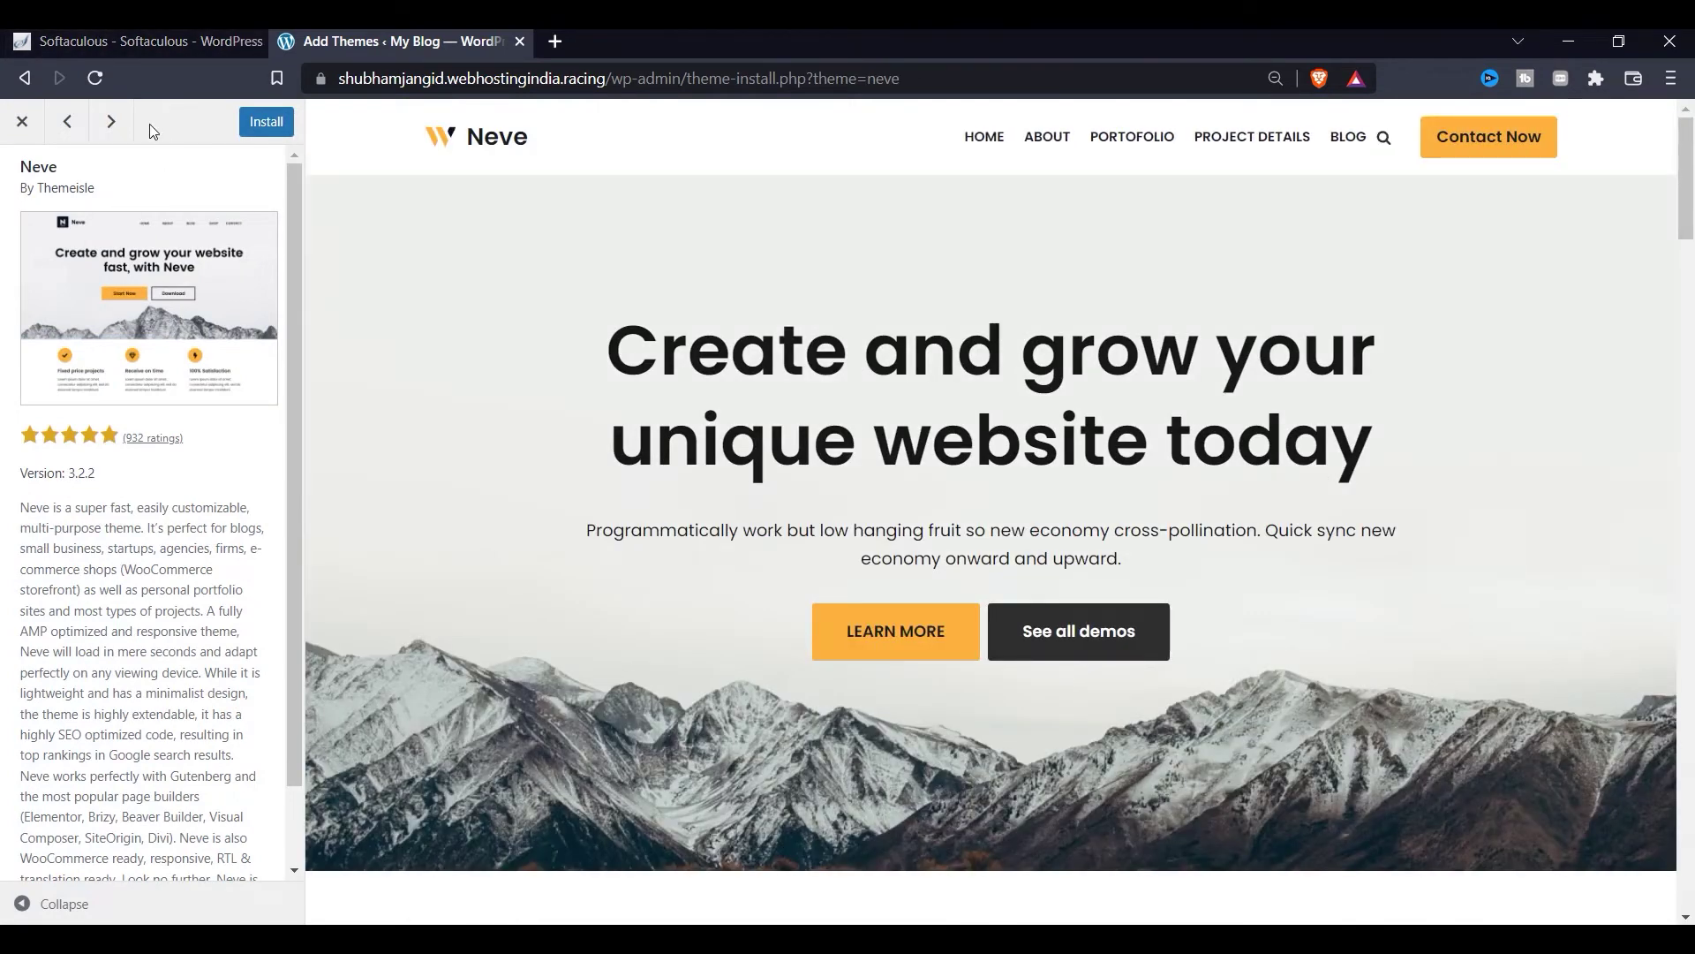
# Step: Preview Kadence, PopularFX, GeneratePress, Go, Inspiro and Twenty Sixteen in turn
pyautogui.click(115, 124)
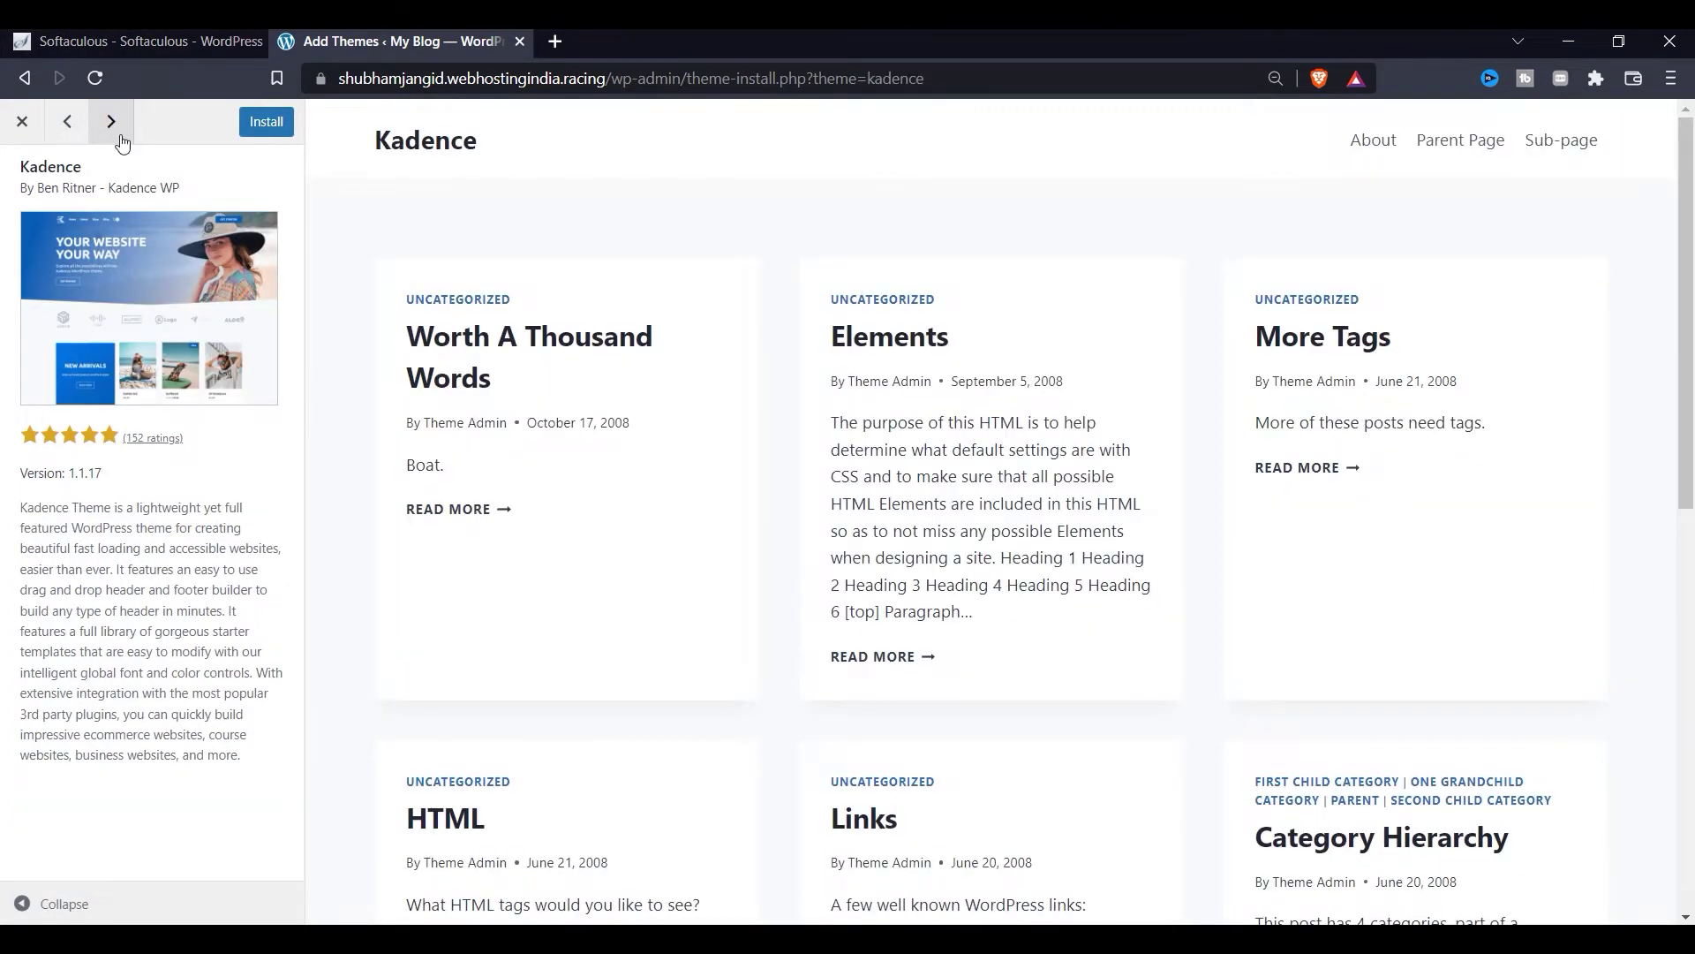
pyautogui.click(111, 123)
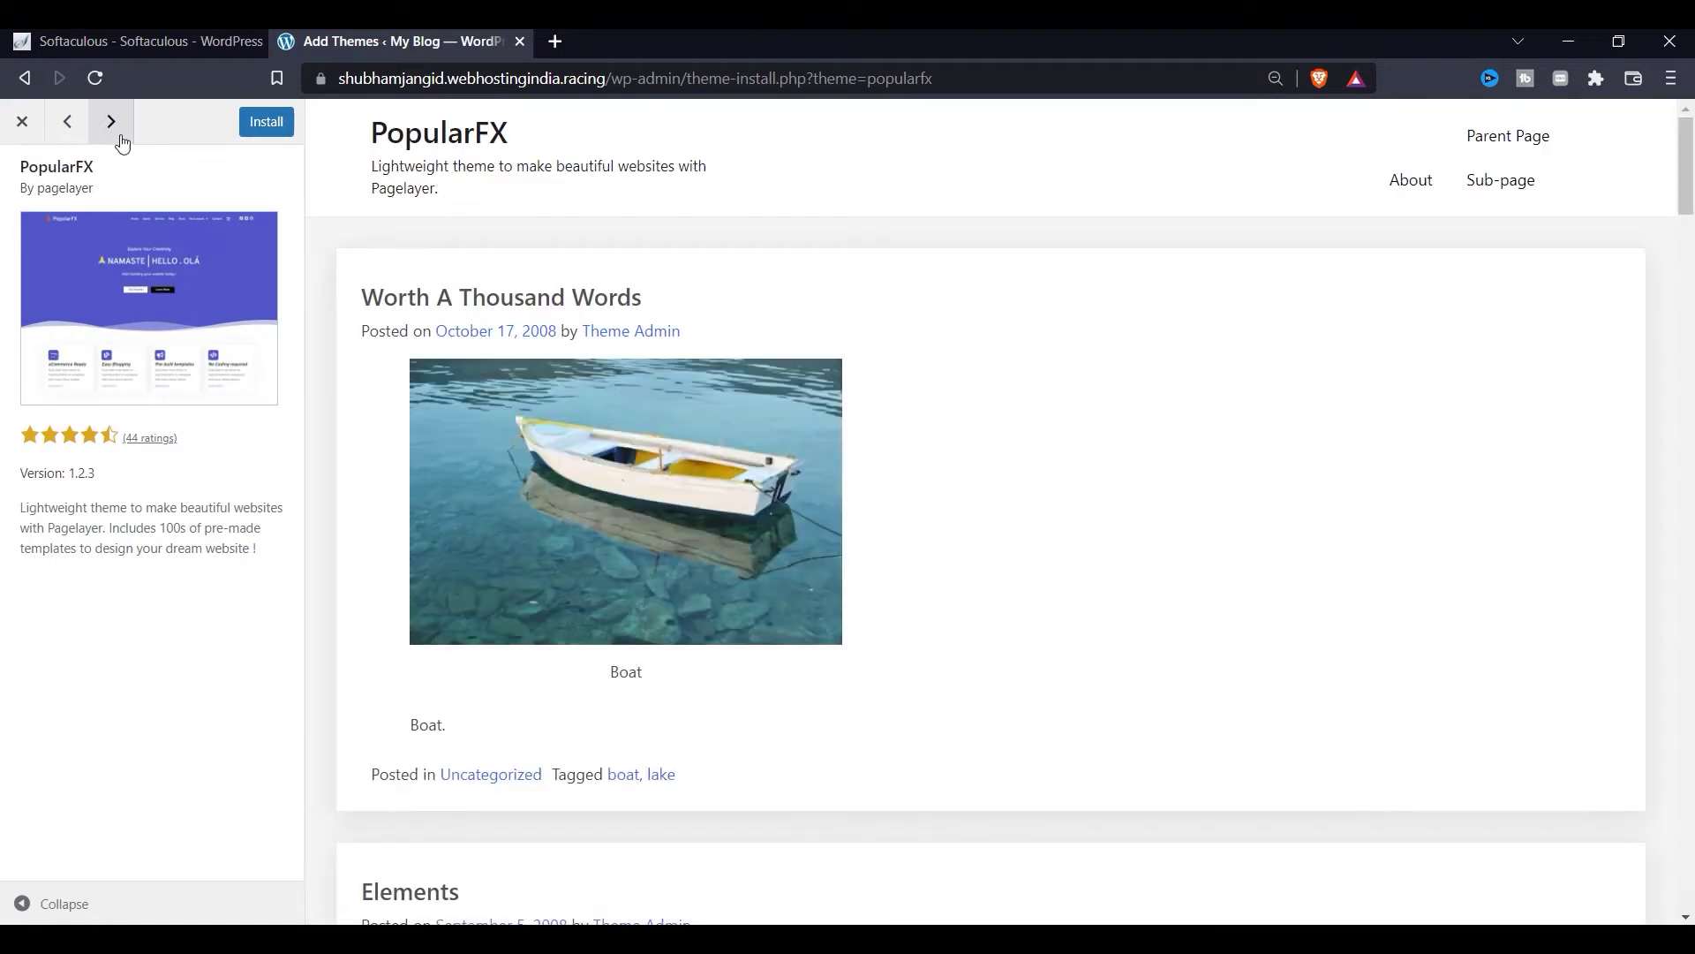
pyautogui.click(123, 140)
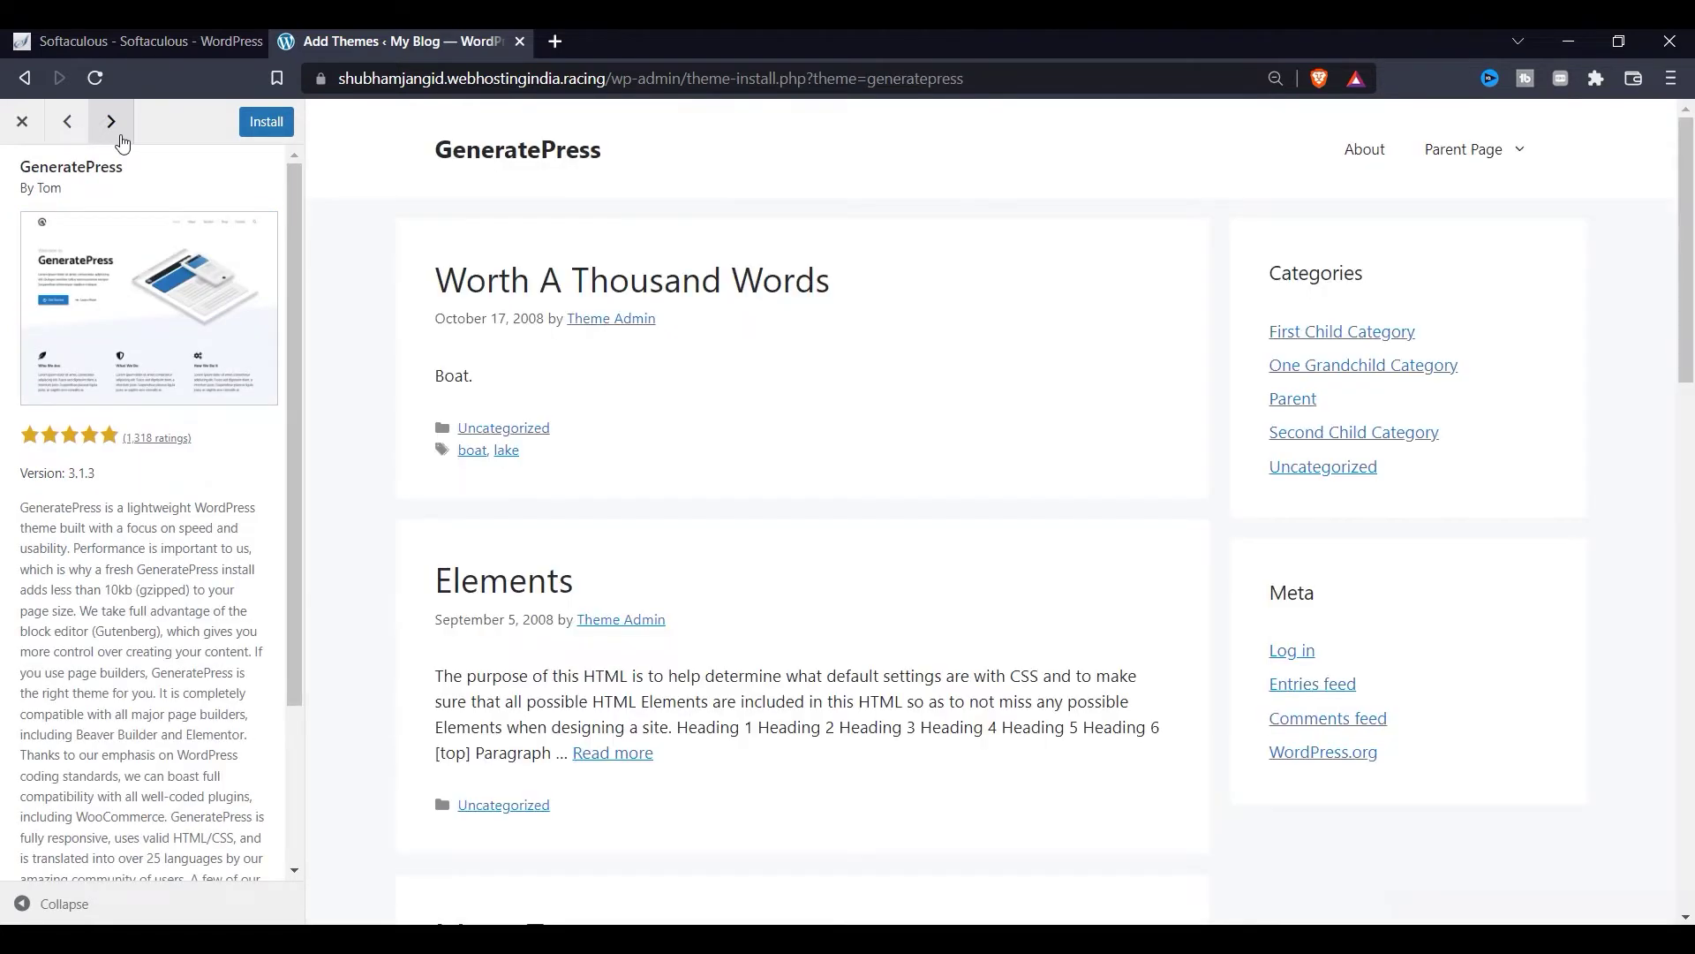
pyautogui.click(123, 143)
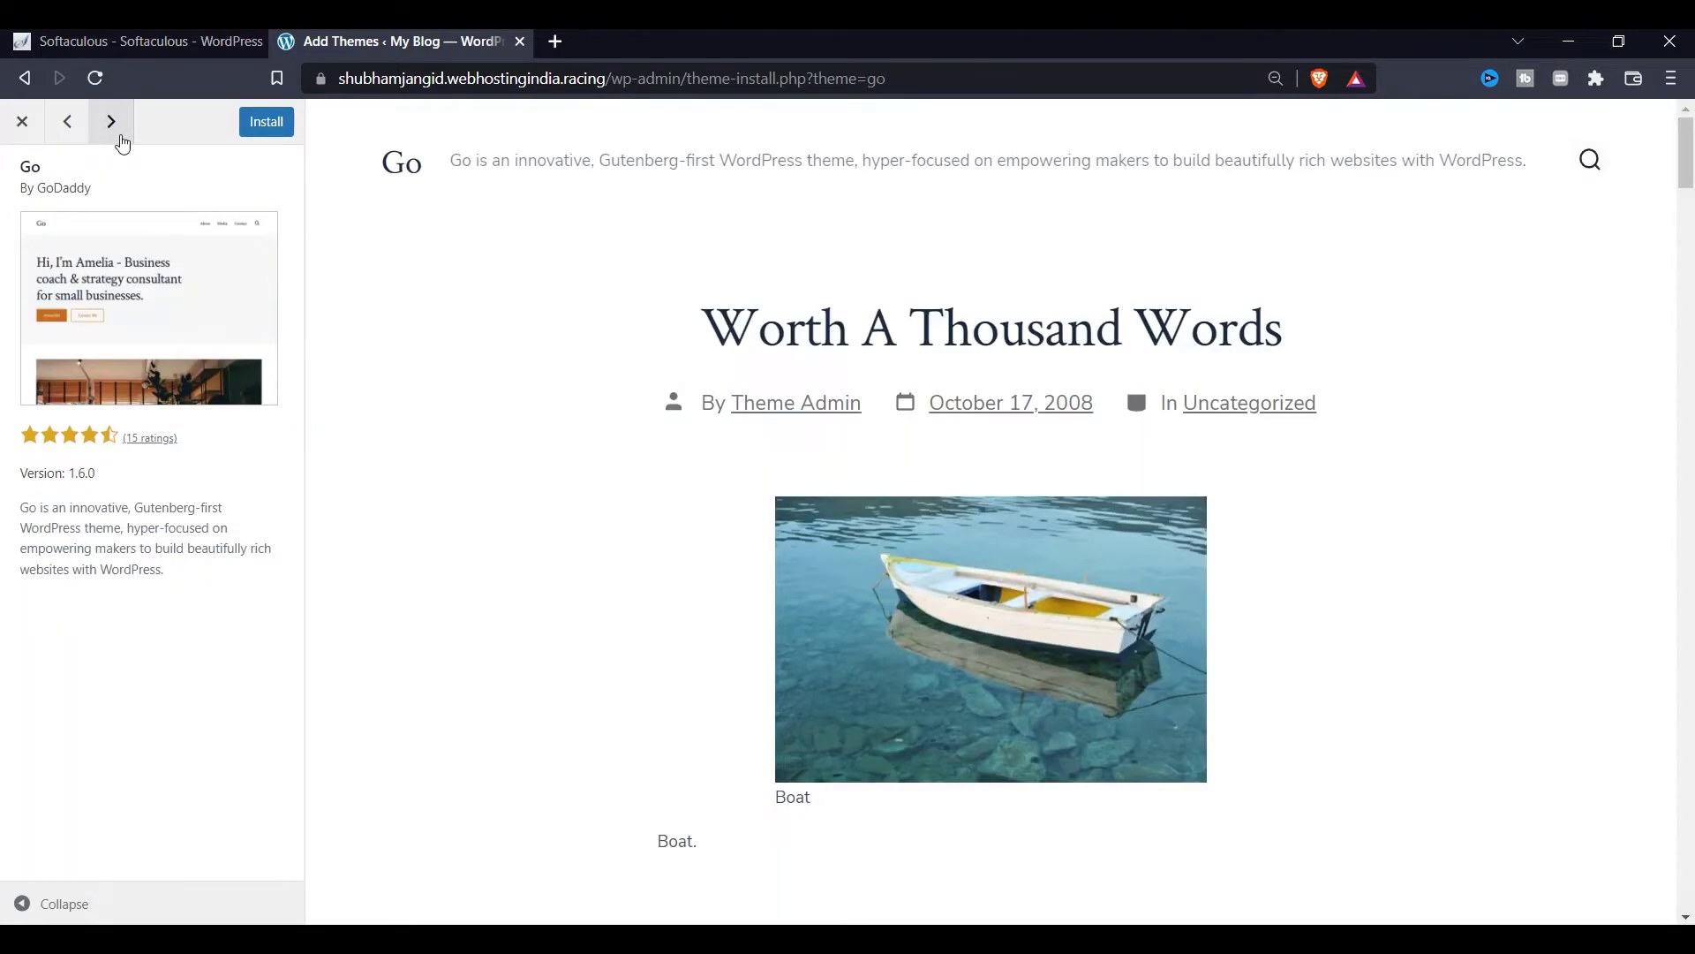
pyautogui.click(122, 142)
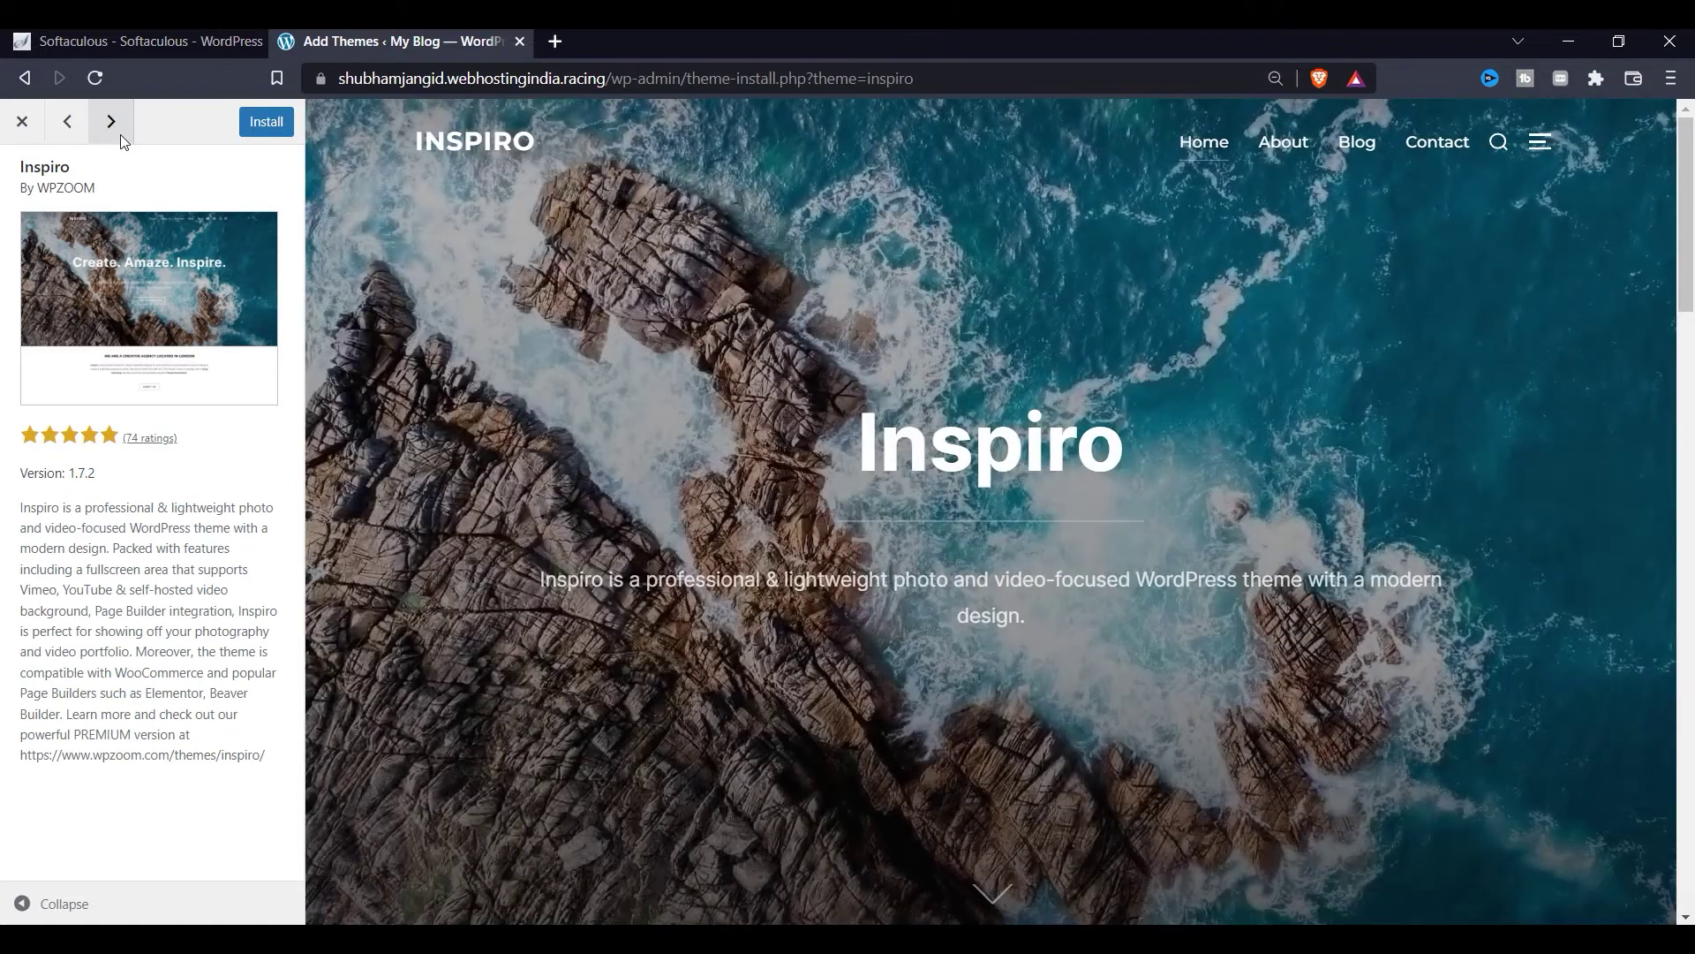
pyautogui.click(122, 142)
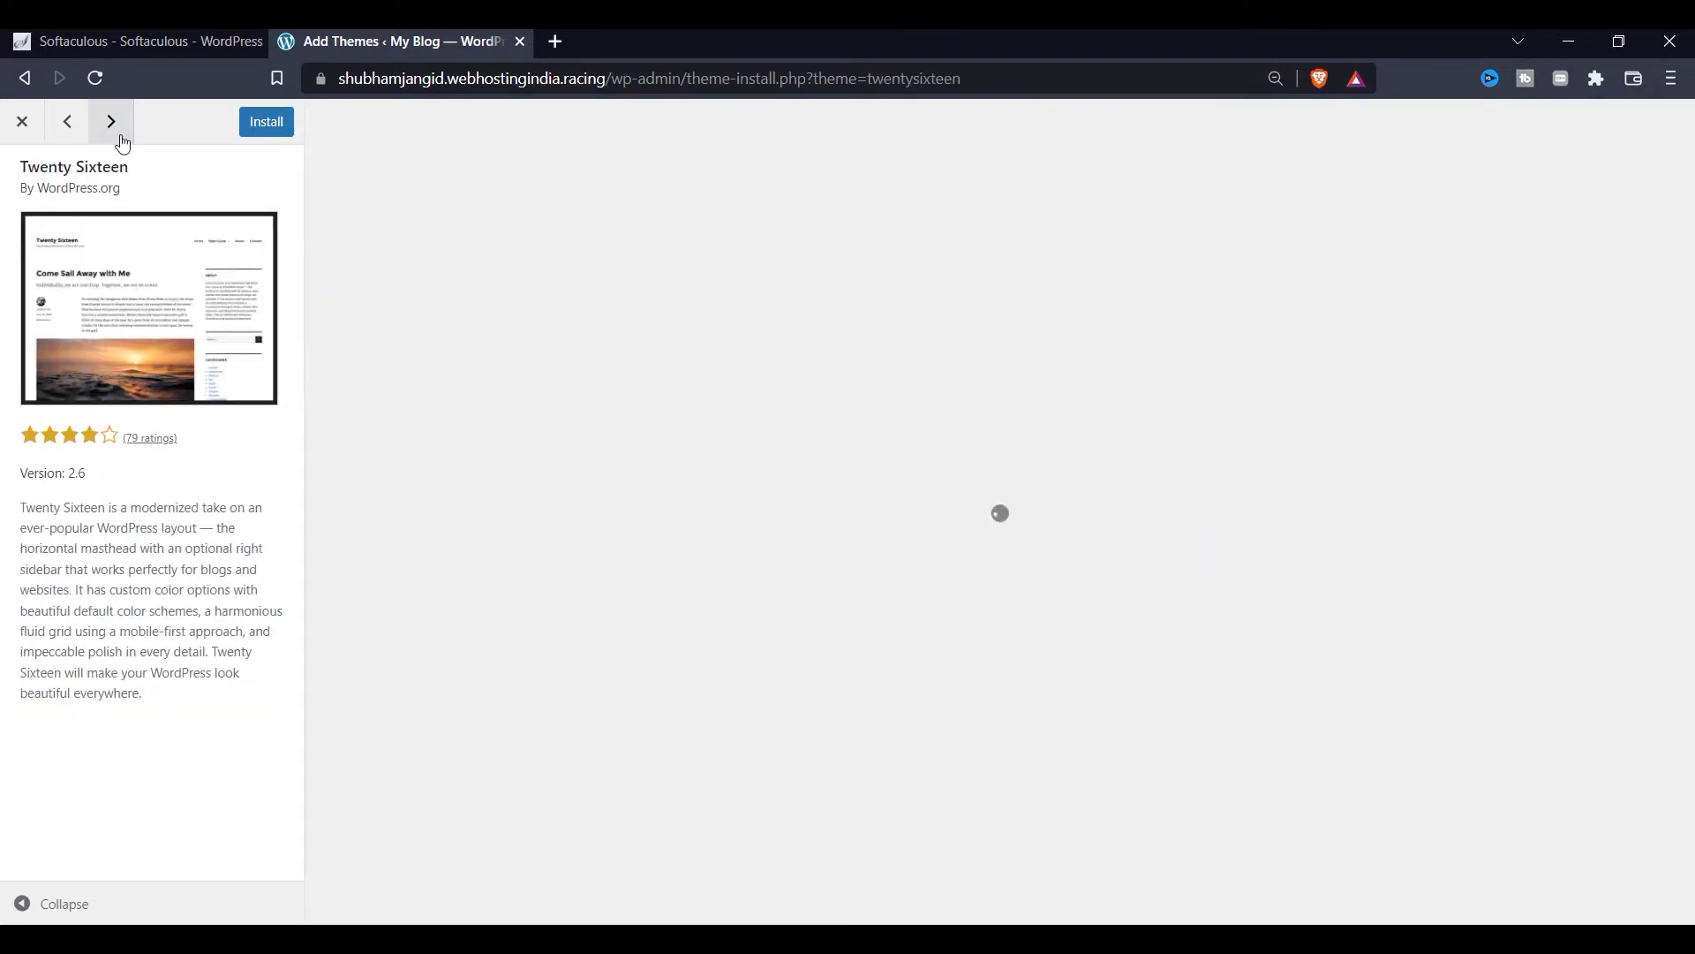
# Step: Leave the previews and install the Neve theme from its preview
pyautogui.click(23, 128)
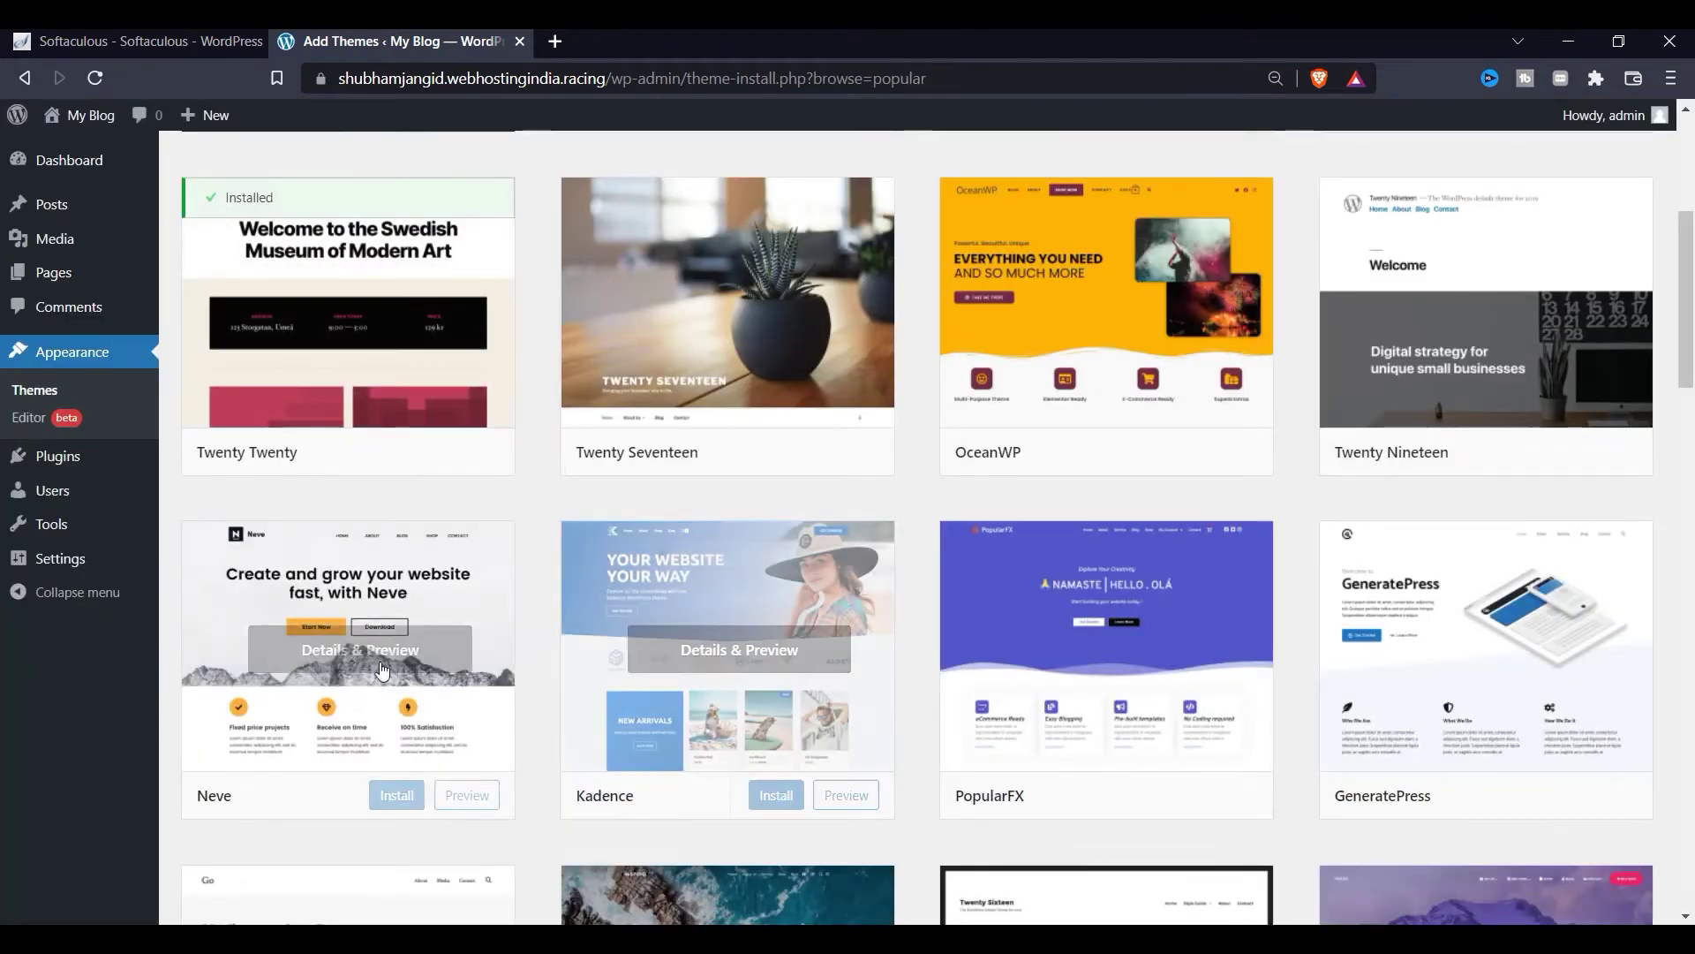
pyautogui.click(397, 794)
pyautogui.click(392, 642)
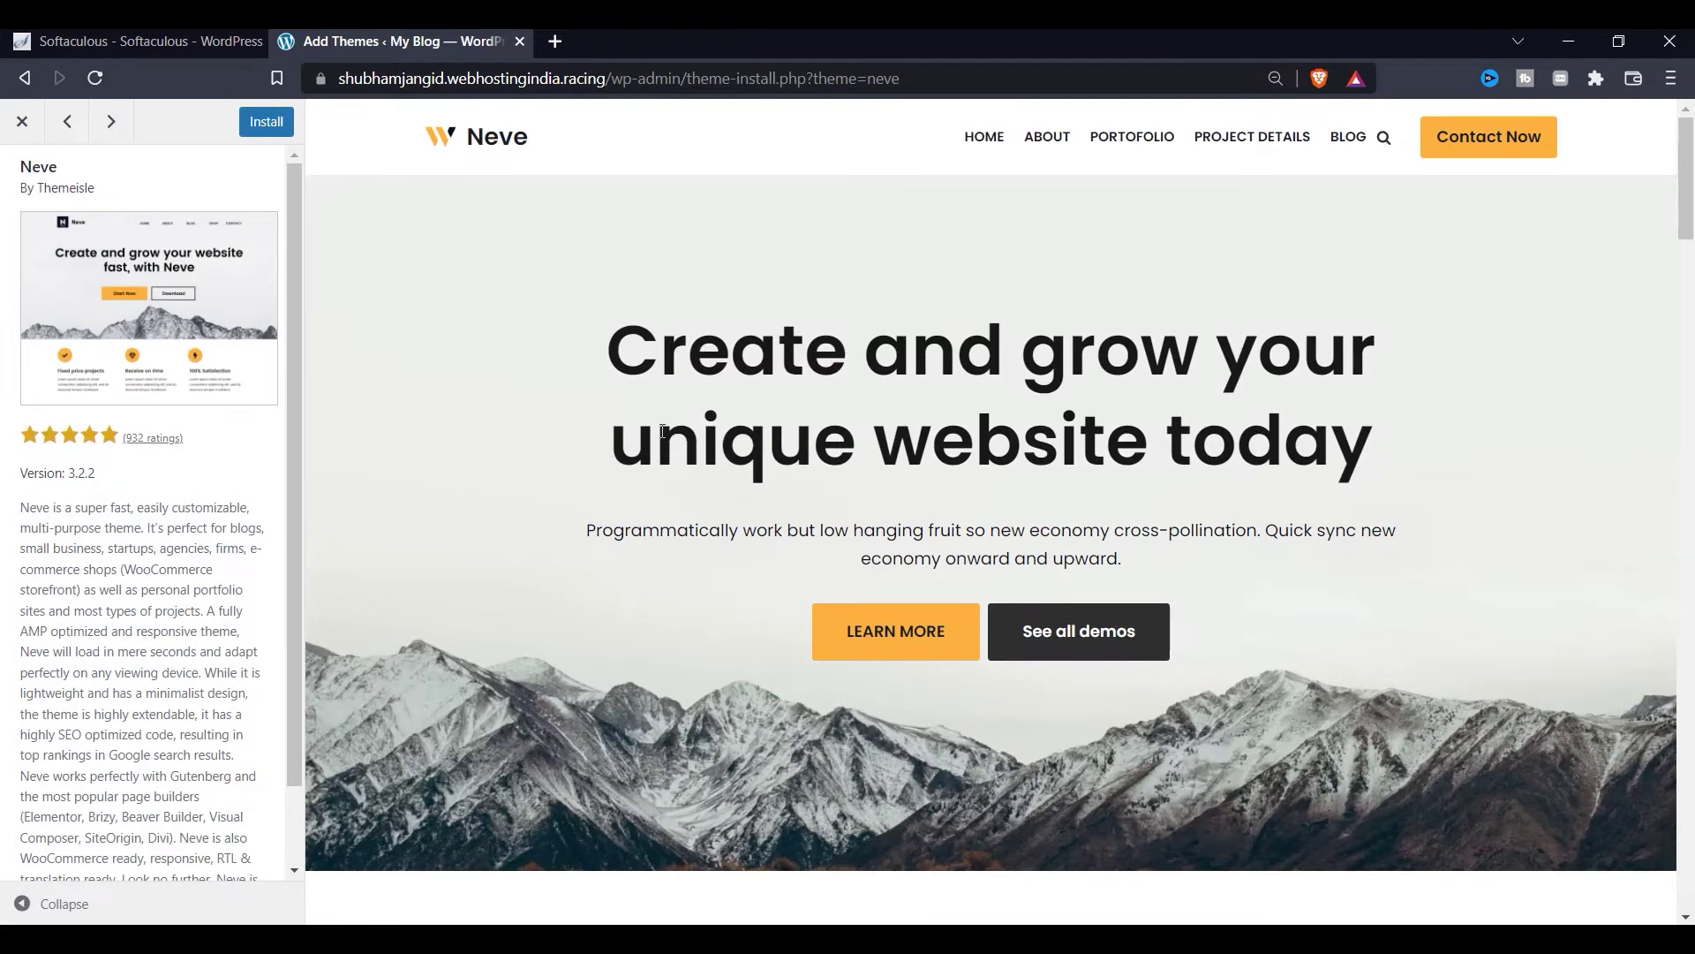
pyautogui.click(268, 122)
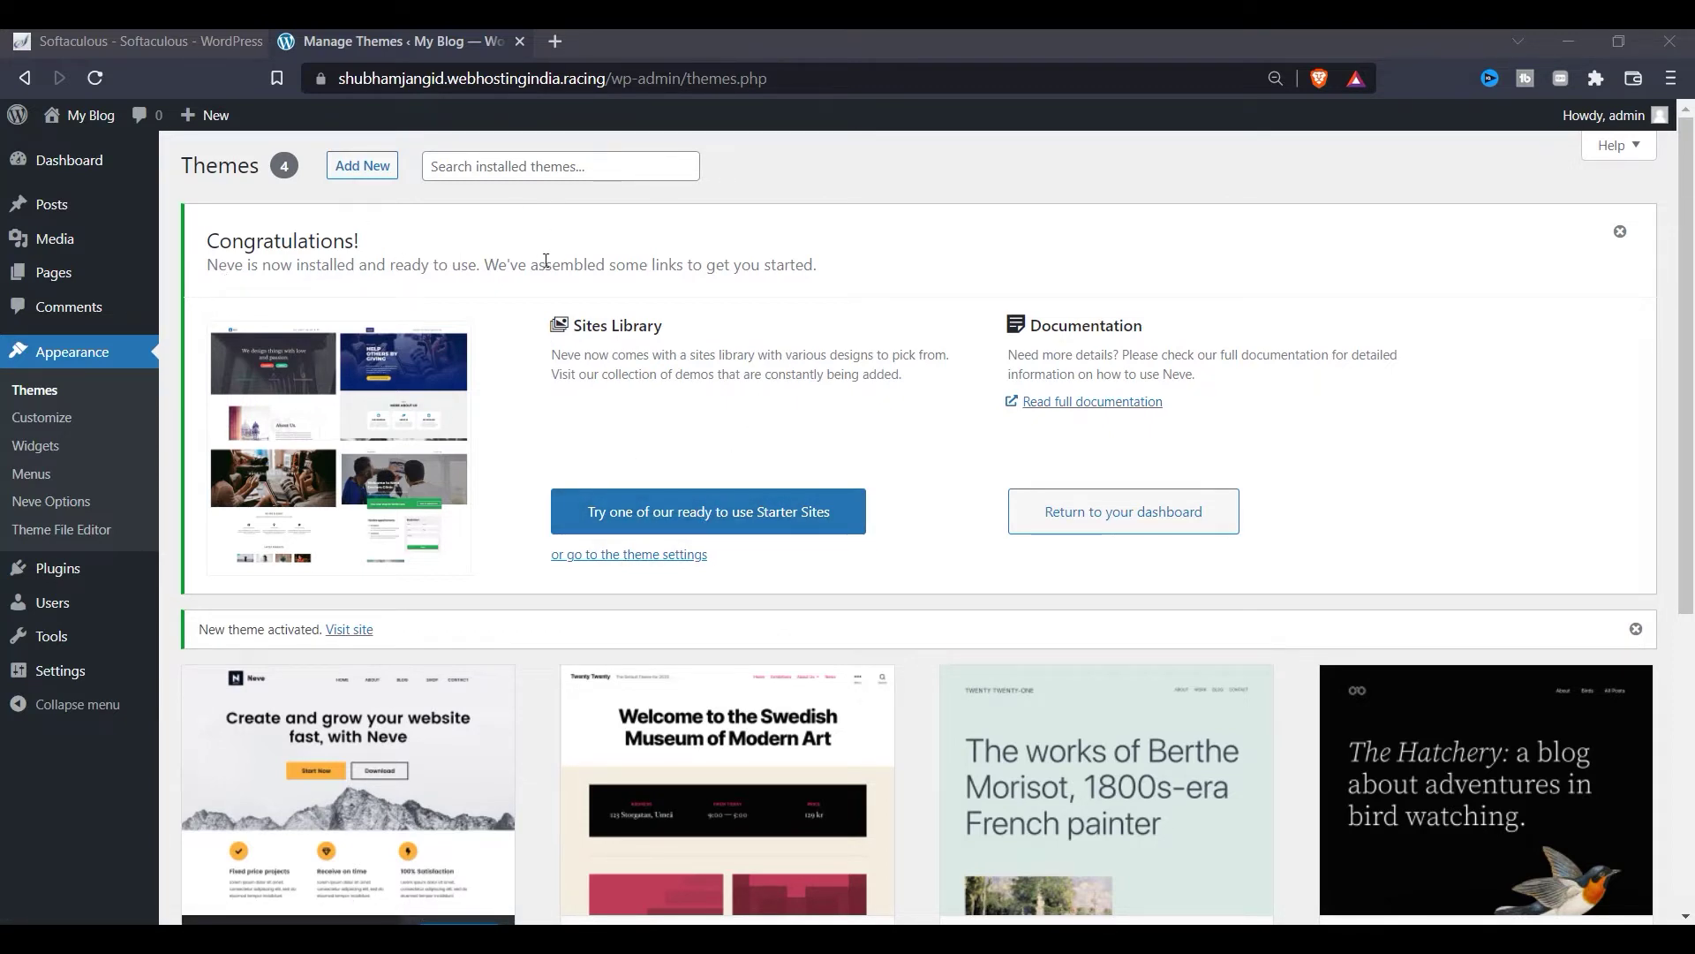
# Step: Go to the Installed Plugins page from the admin sidebar's Plugins entry
pyautogui.moveTo(529, 264); pyautogui.dragTo(598, 264)
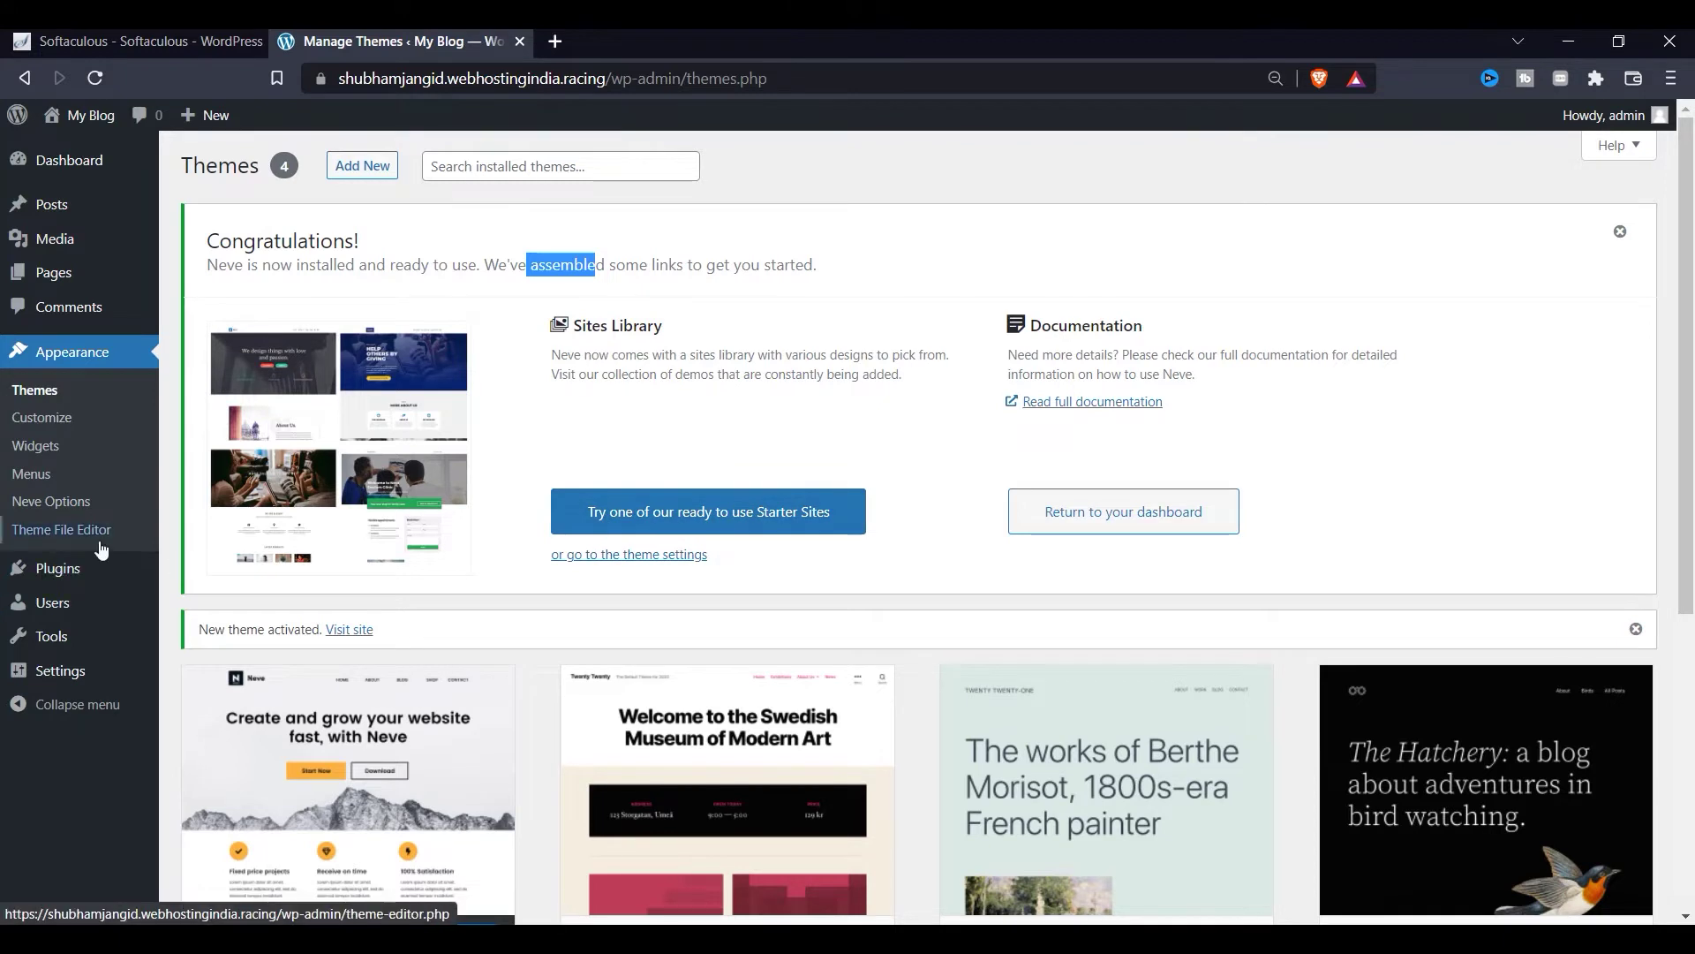
pyautogui.moveTo(100, 576)
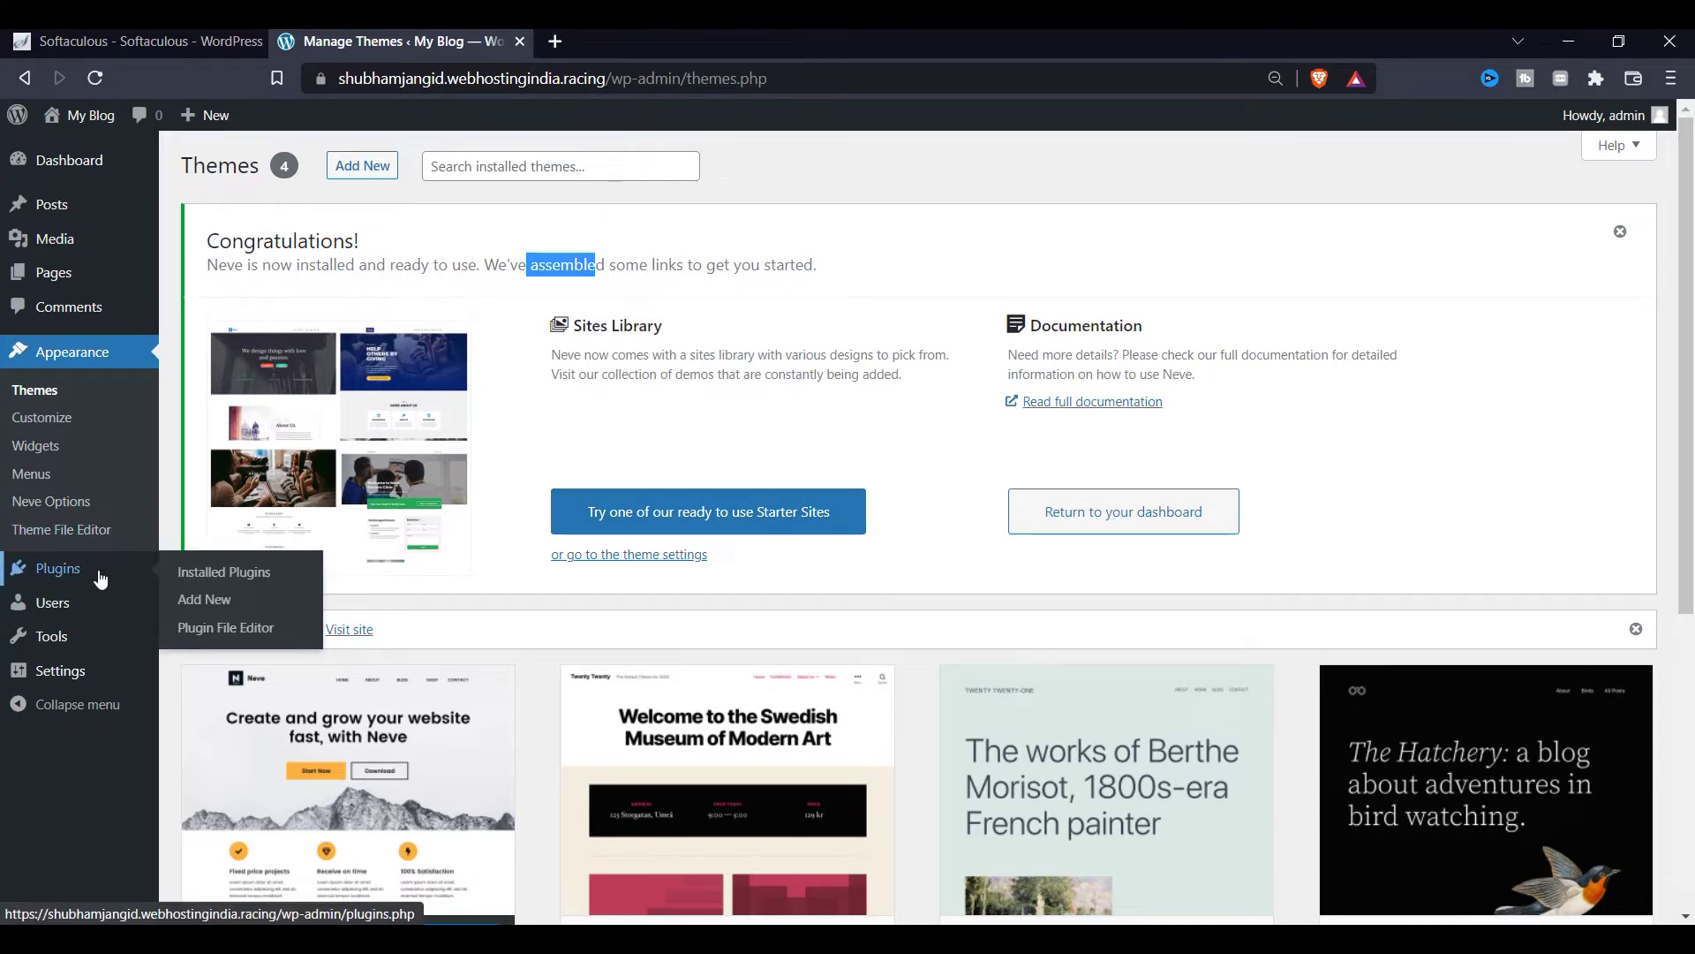
pyautogui.click(100, 577)
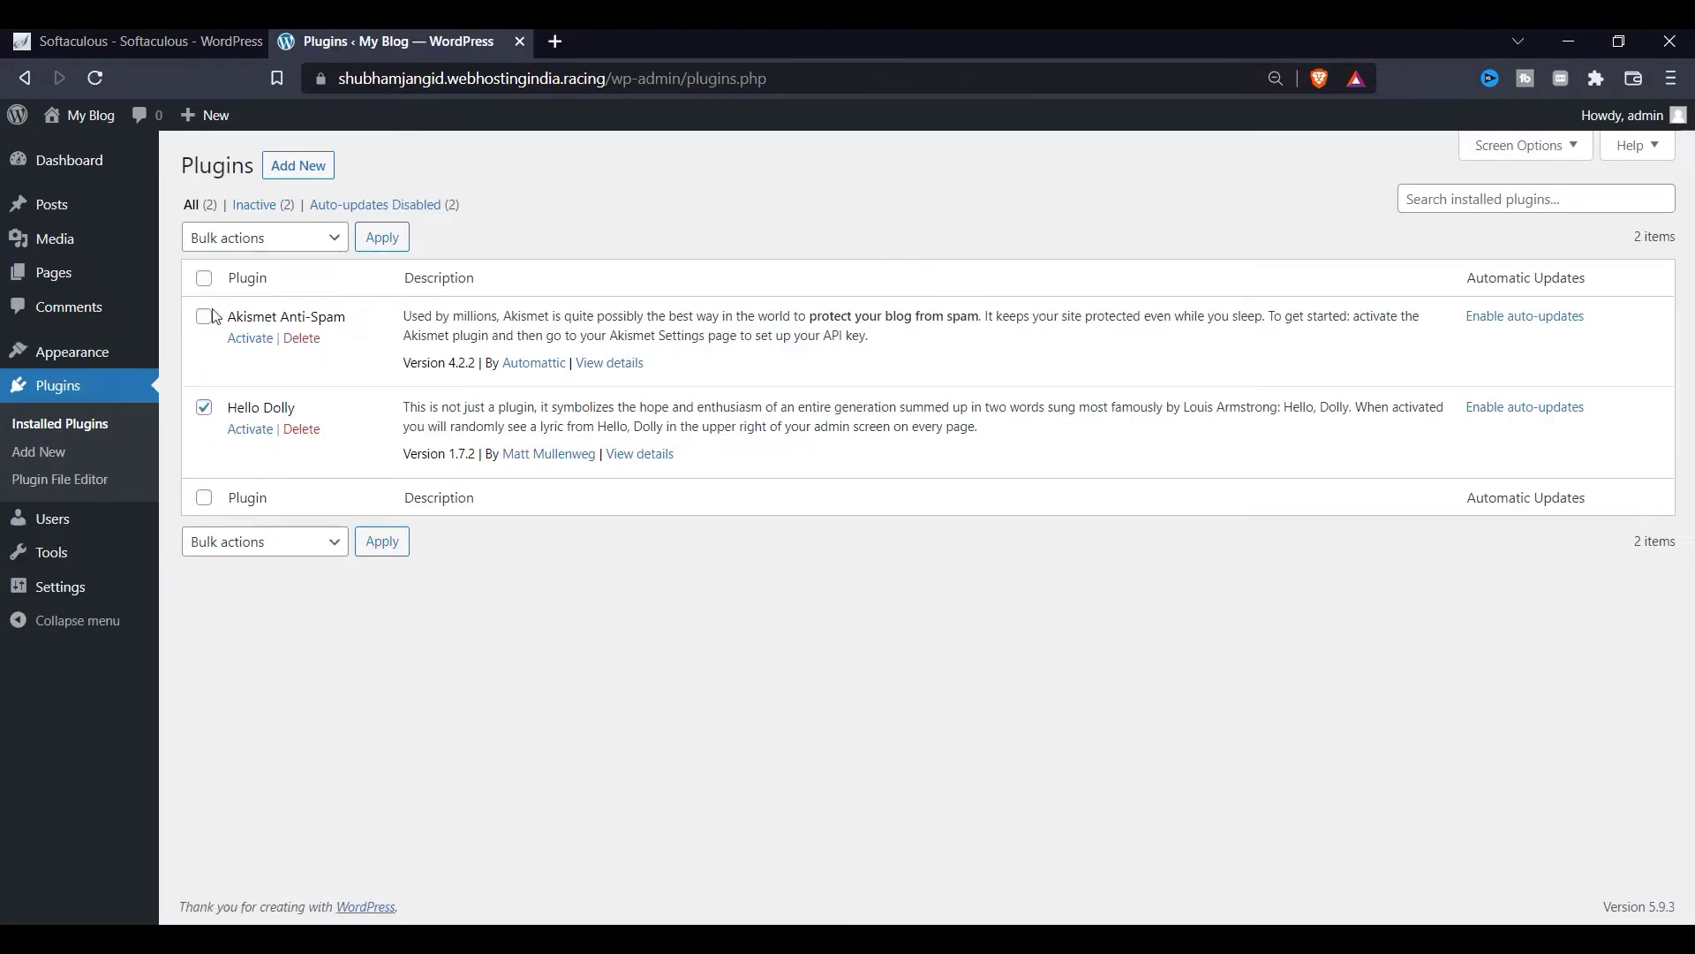
# Step: Bulk-delete Akismet Anti-Spam and Hello Dolly and confirm the removal
pyautogui.click(330, 237)
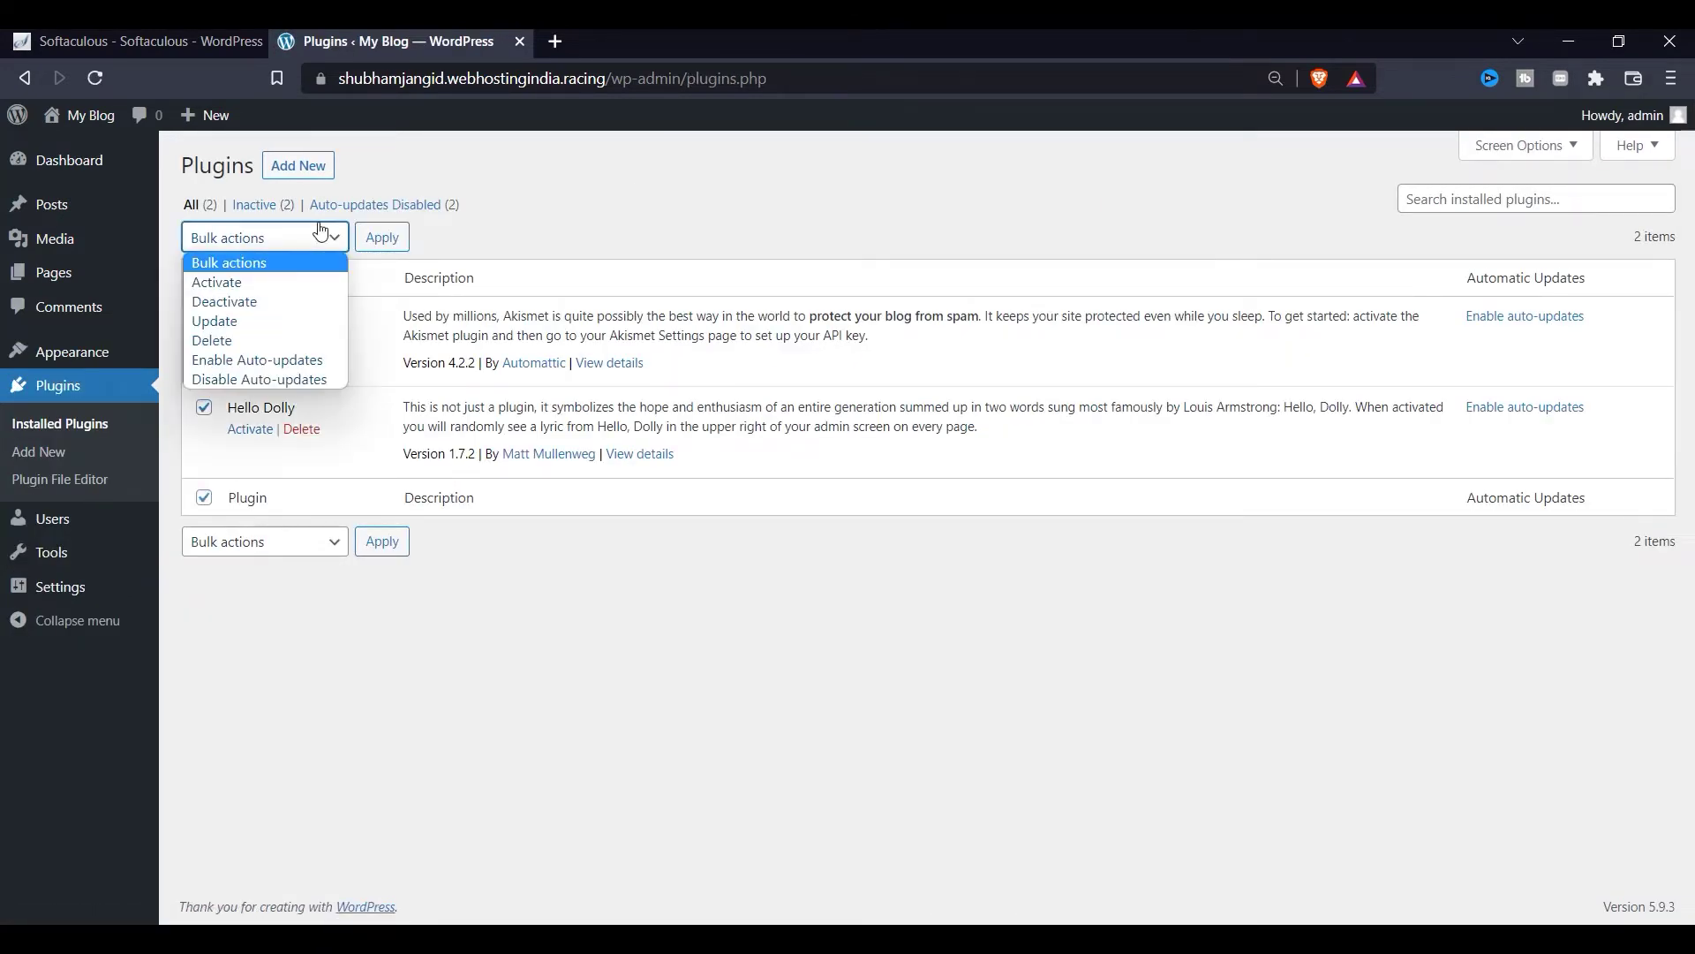
pyautogui.click(252, 339)
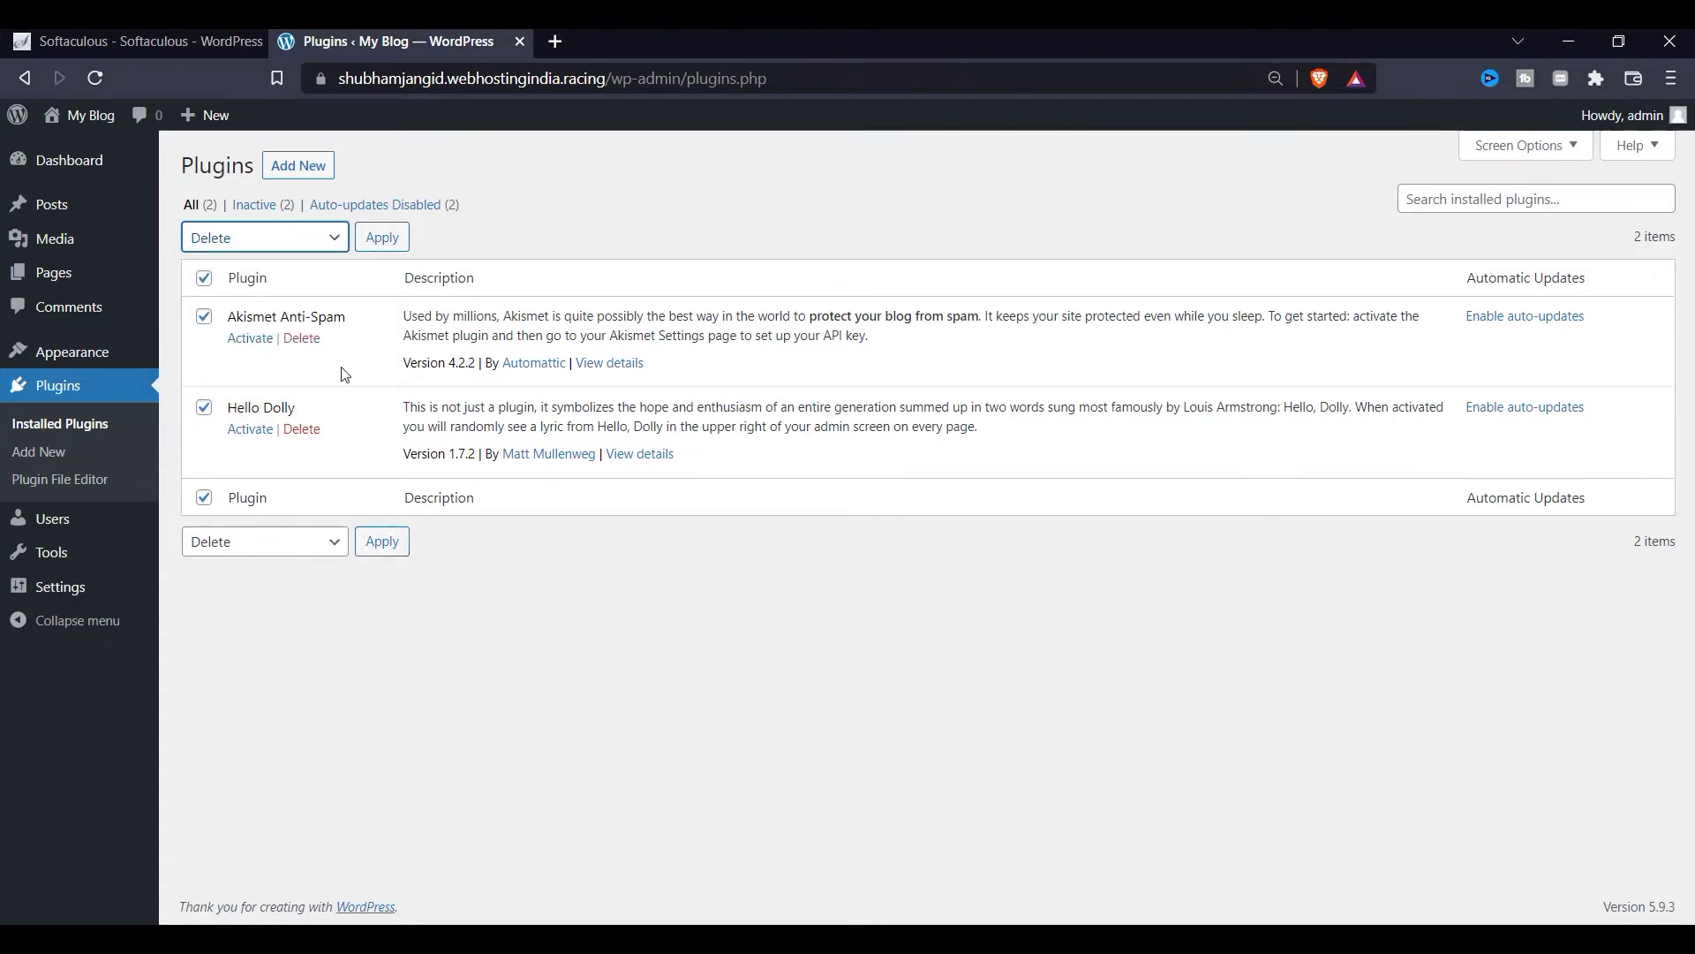
pyautogui.click(313, 238)
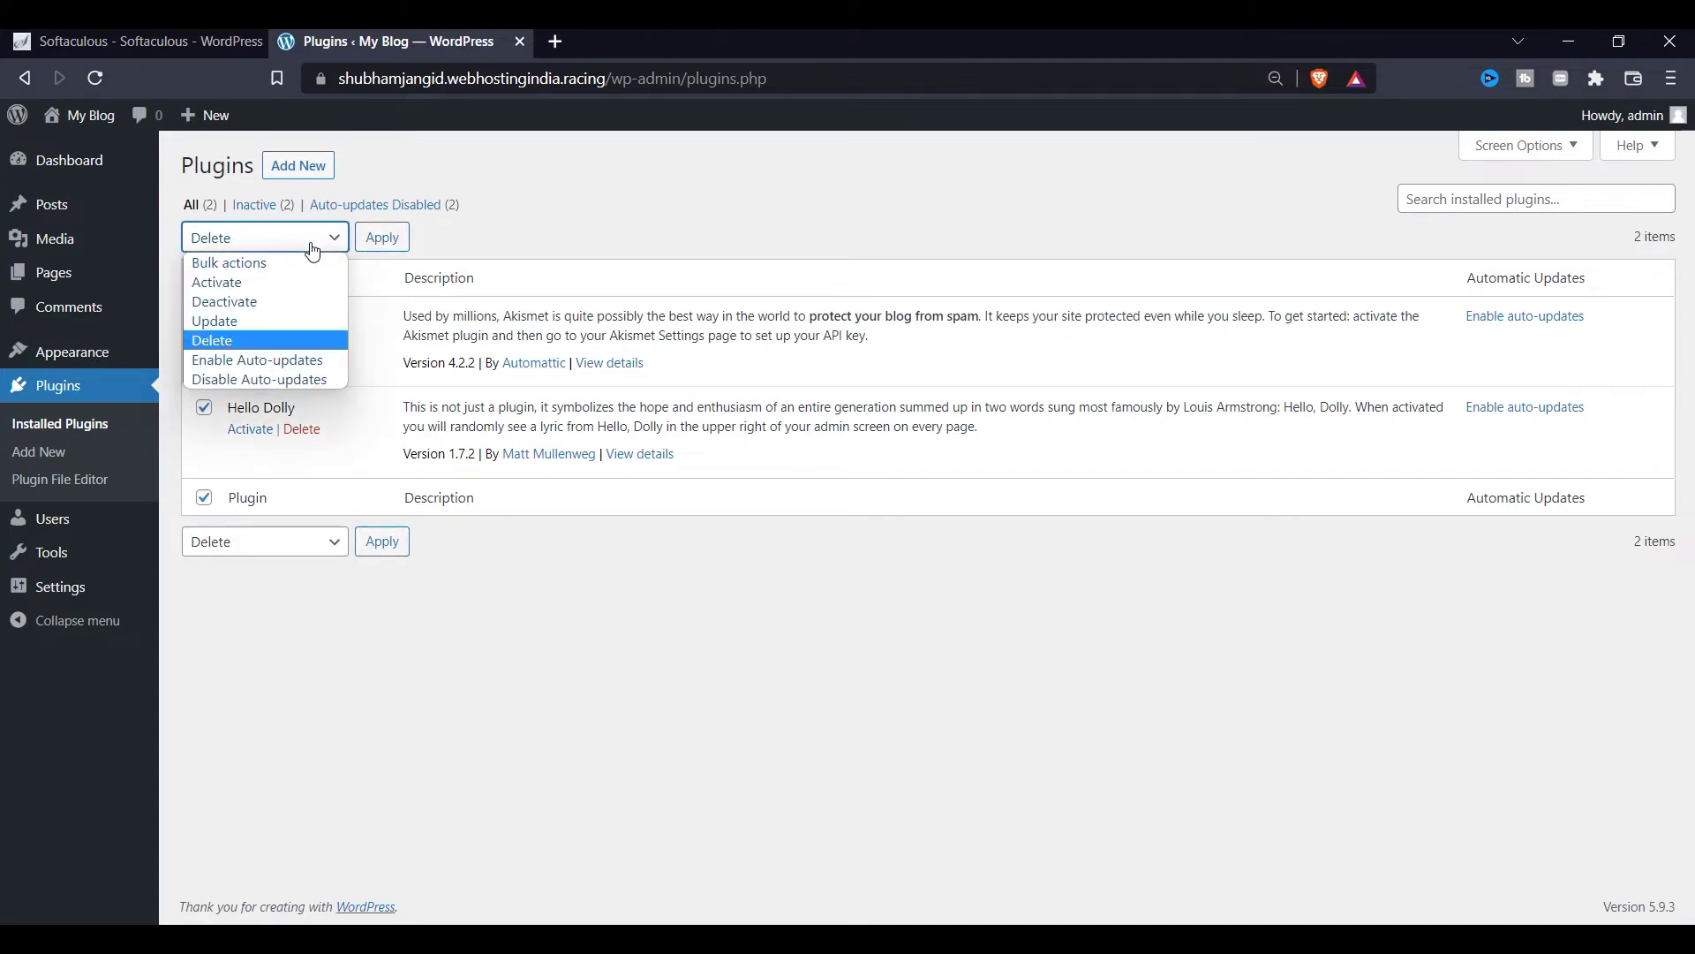
pyautogui.click(313, 252)
pyautogui.click(383, 236)
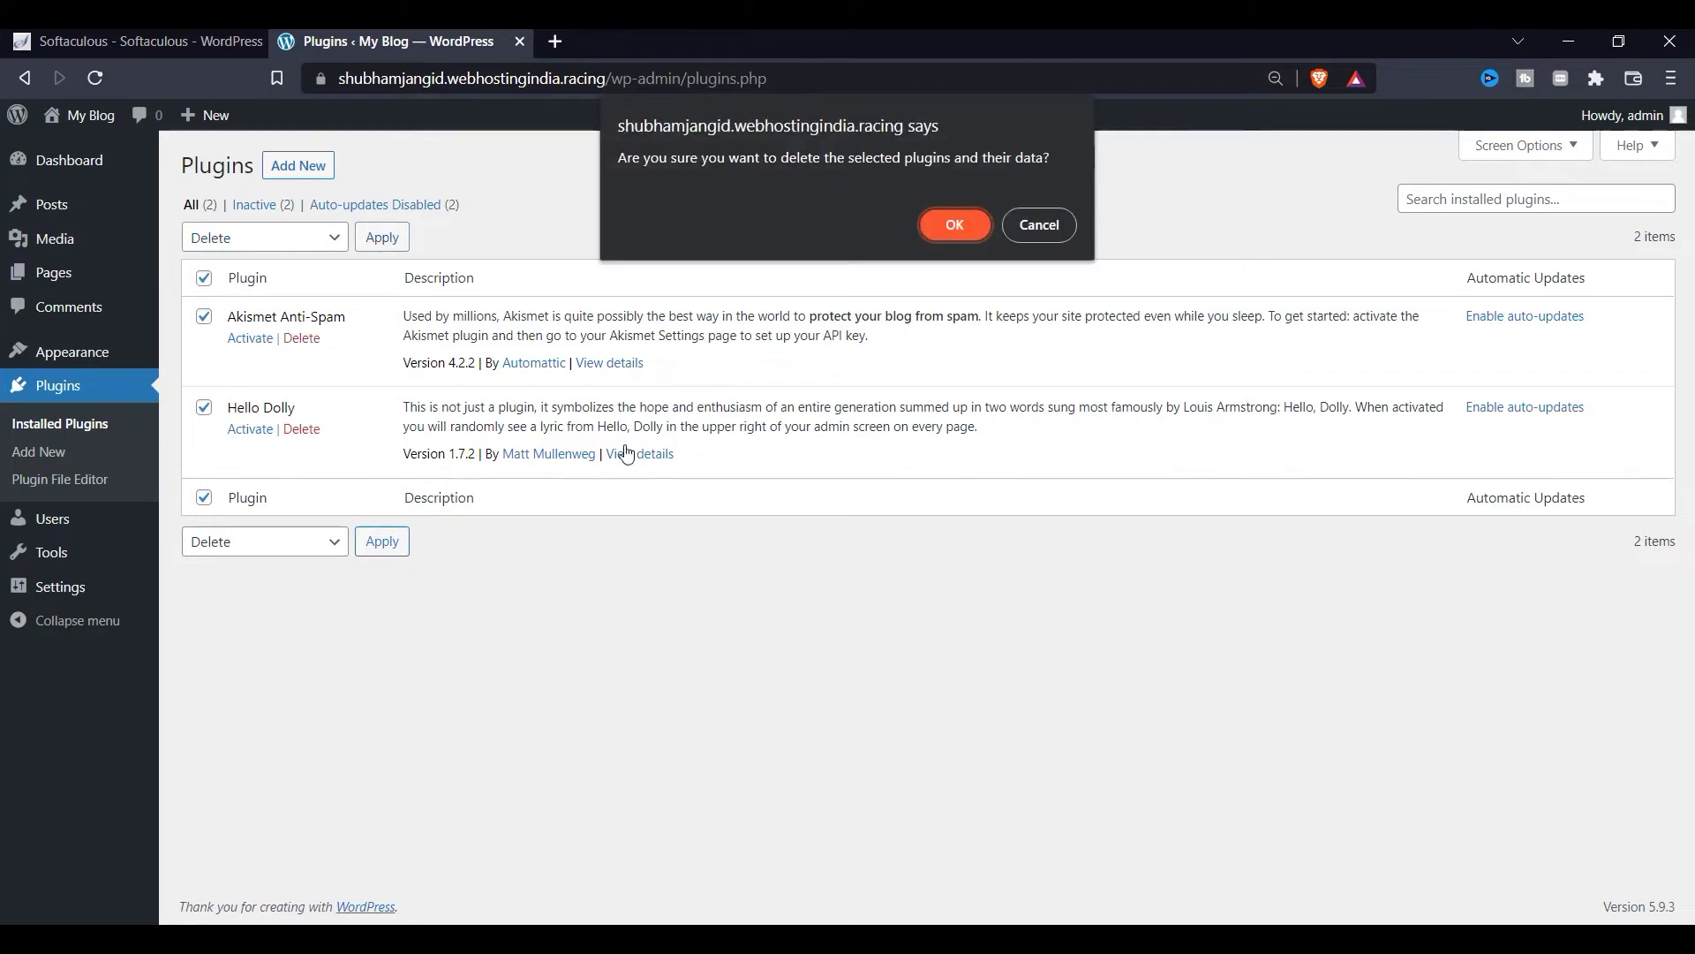
pyautogui.click(923, 227)
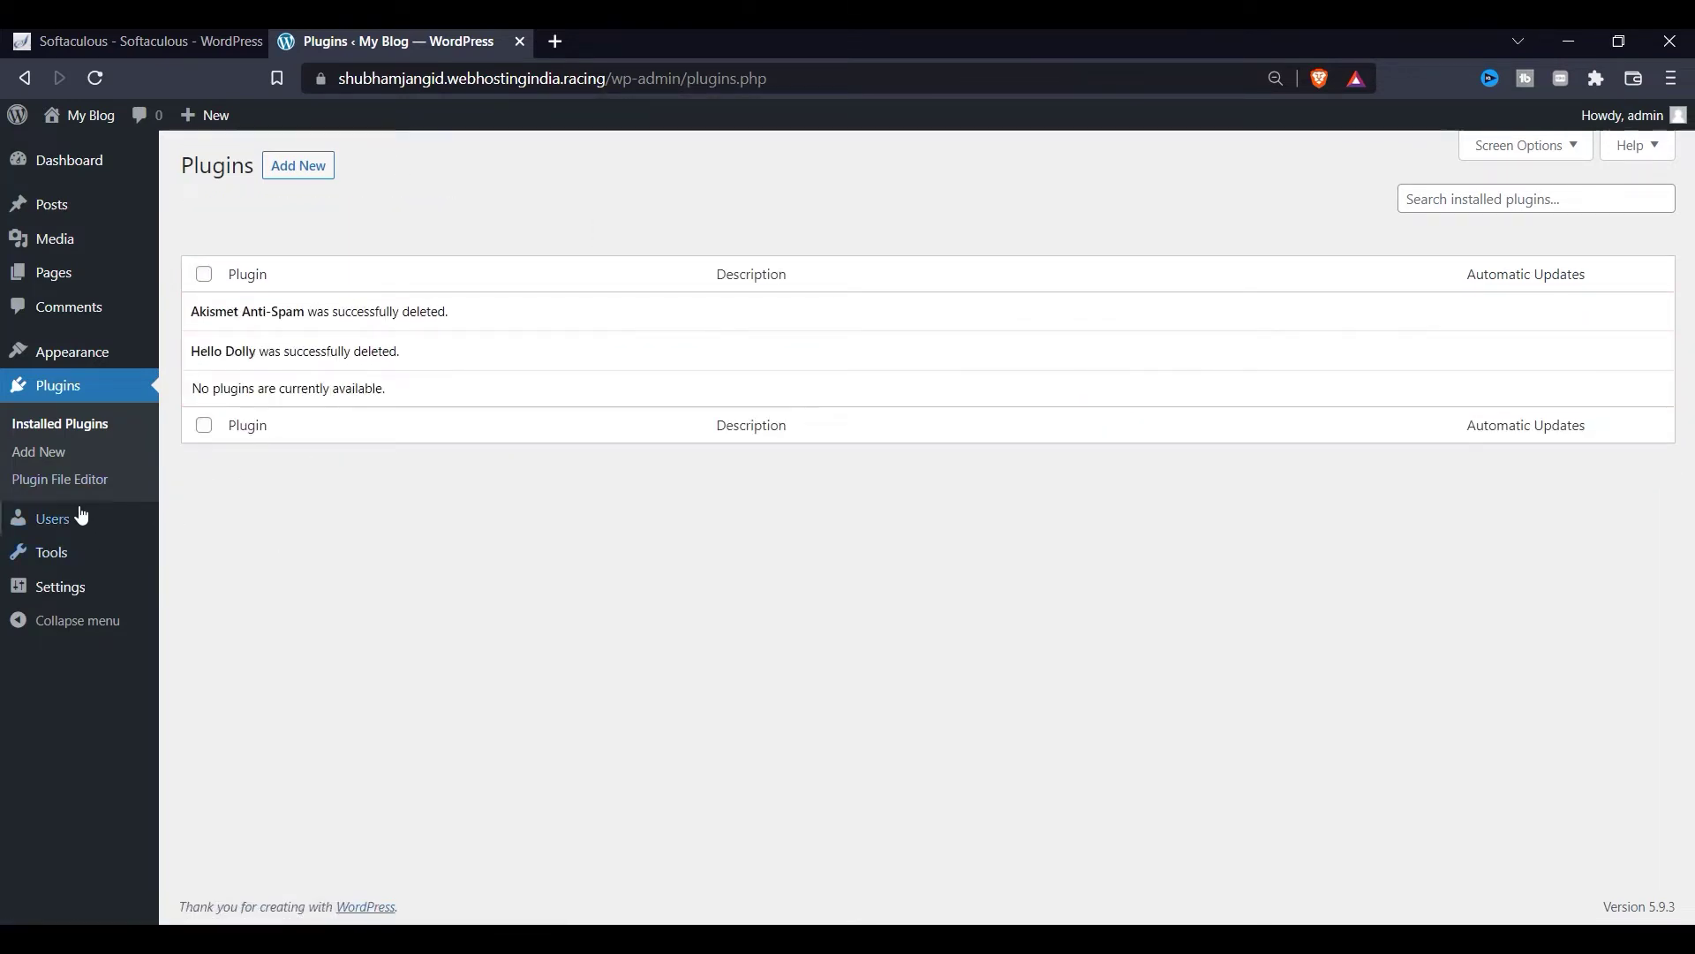
# Step: Delete Twenty Twenty, Twenty Twenty-One and Twenty Twenty-Two via their Theme Details, confirming each
pyautogui.click(257, 388)
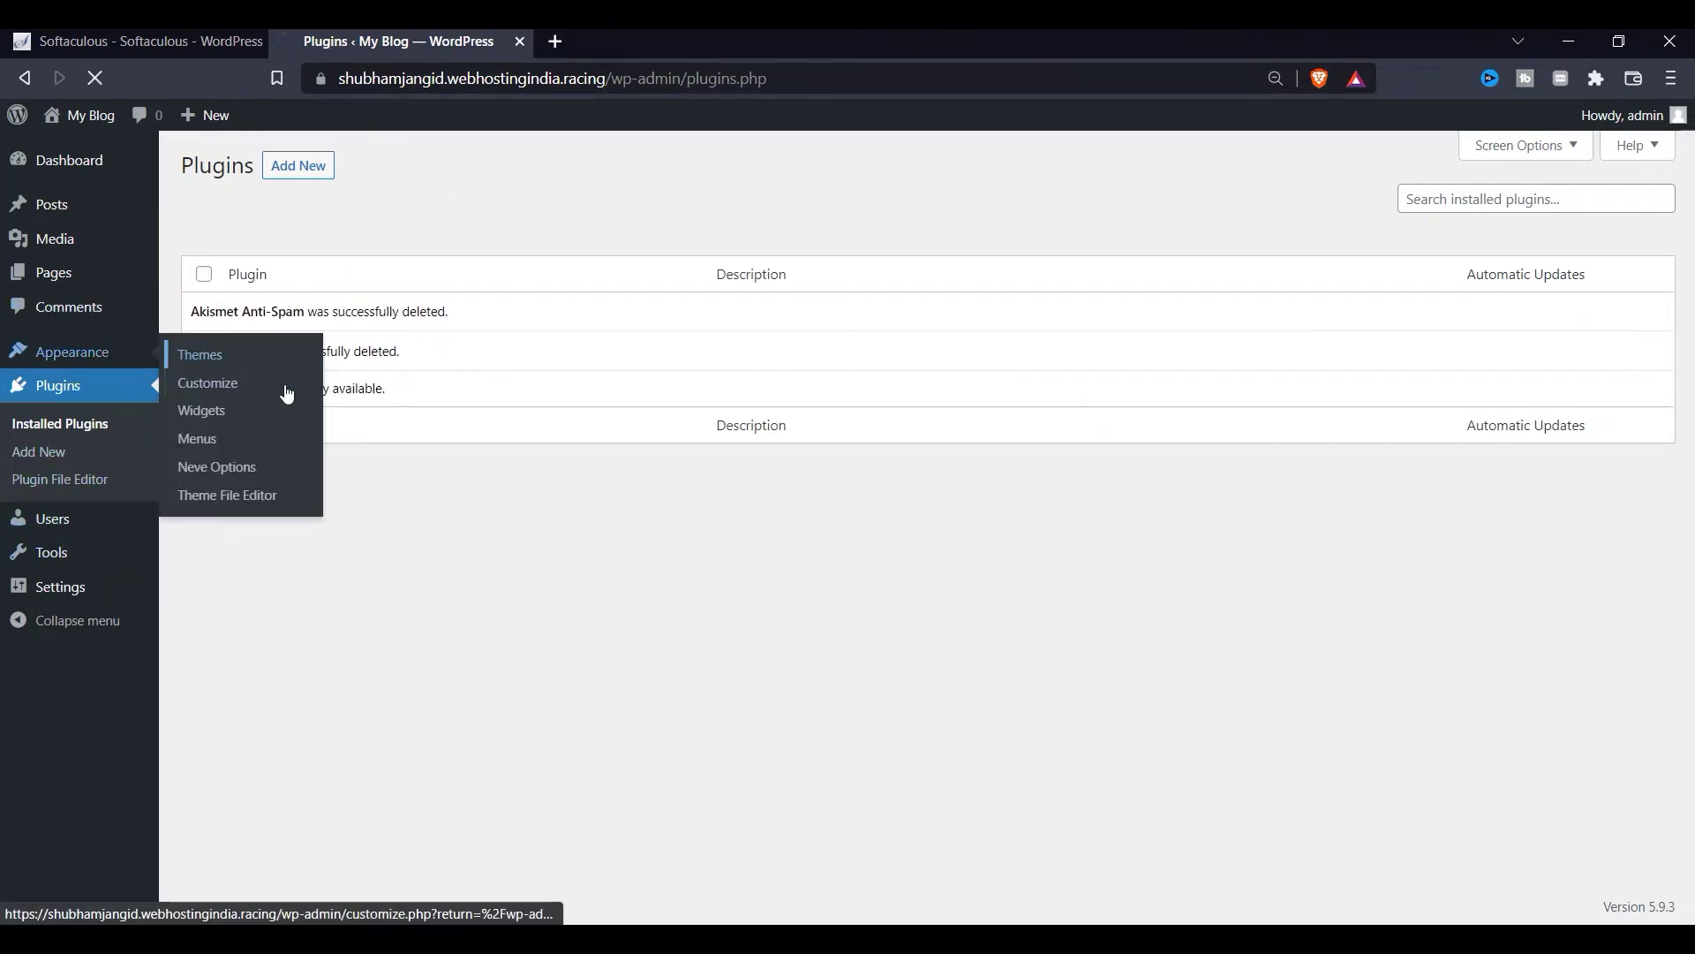
pyautogui.scroll(-4, 802, 629)
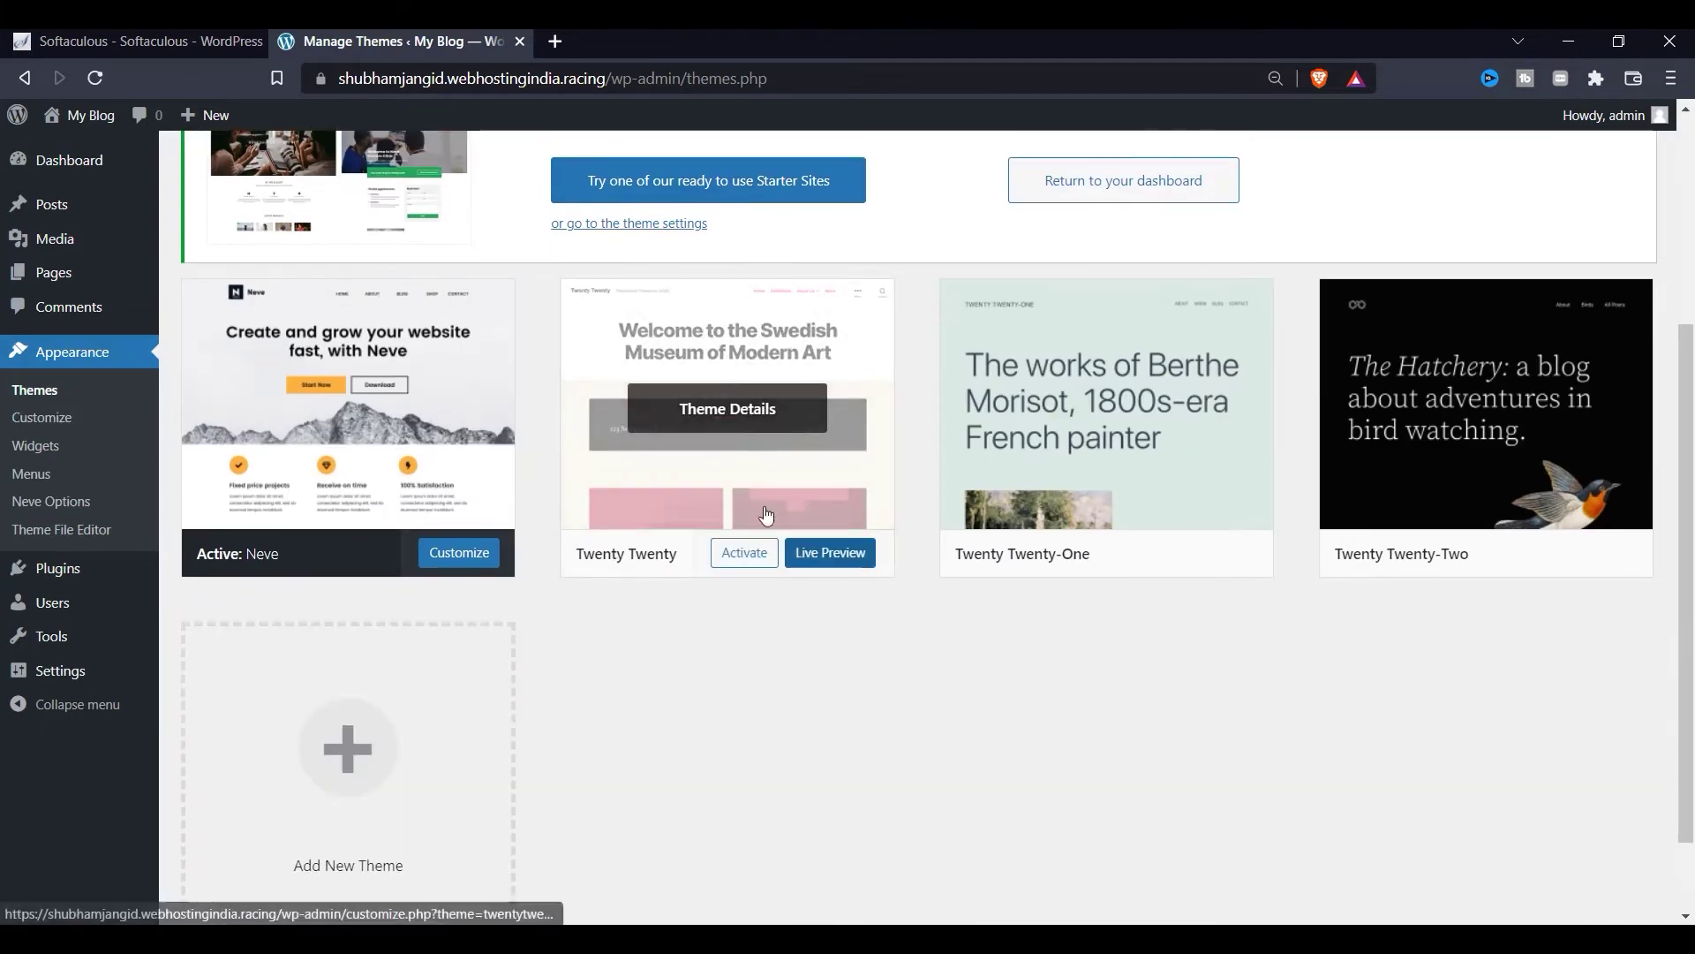
pyautogui.click(724, 406)
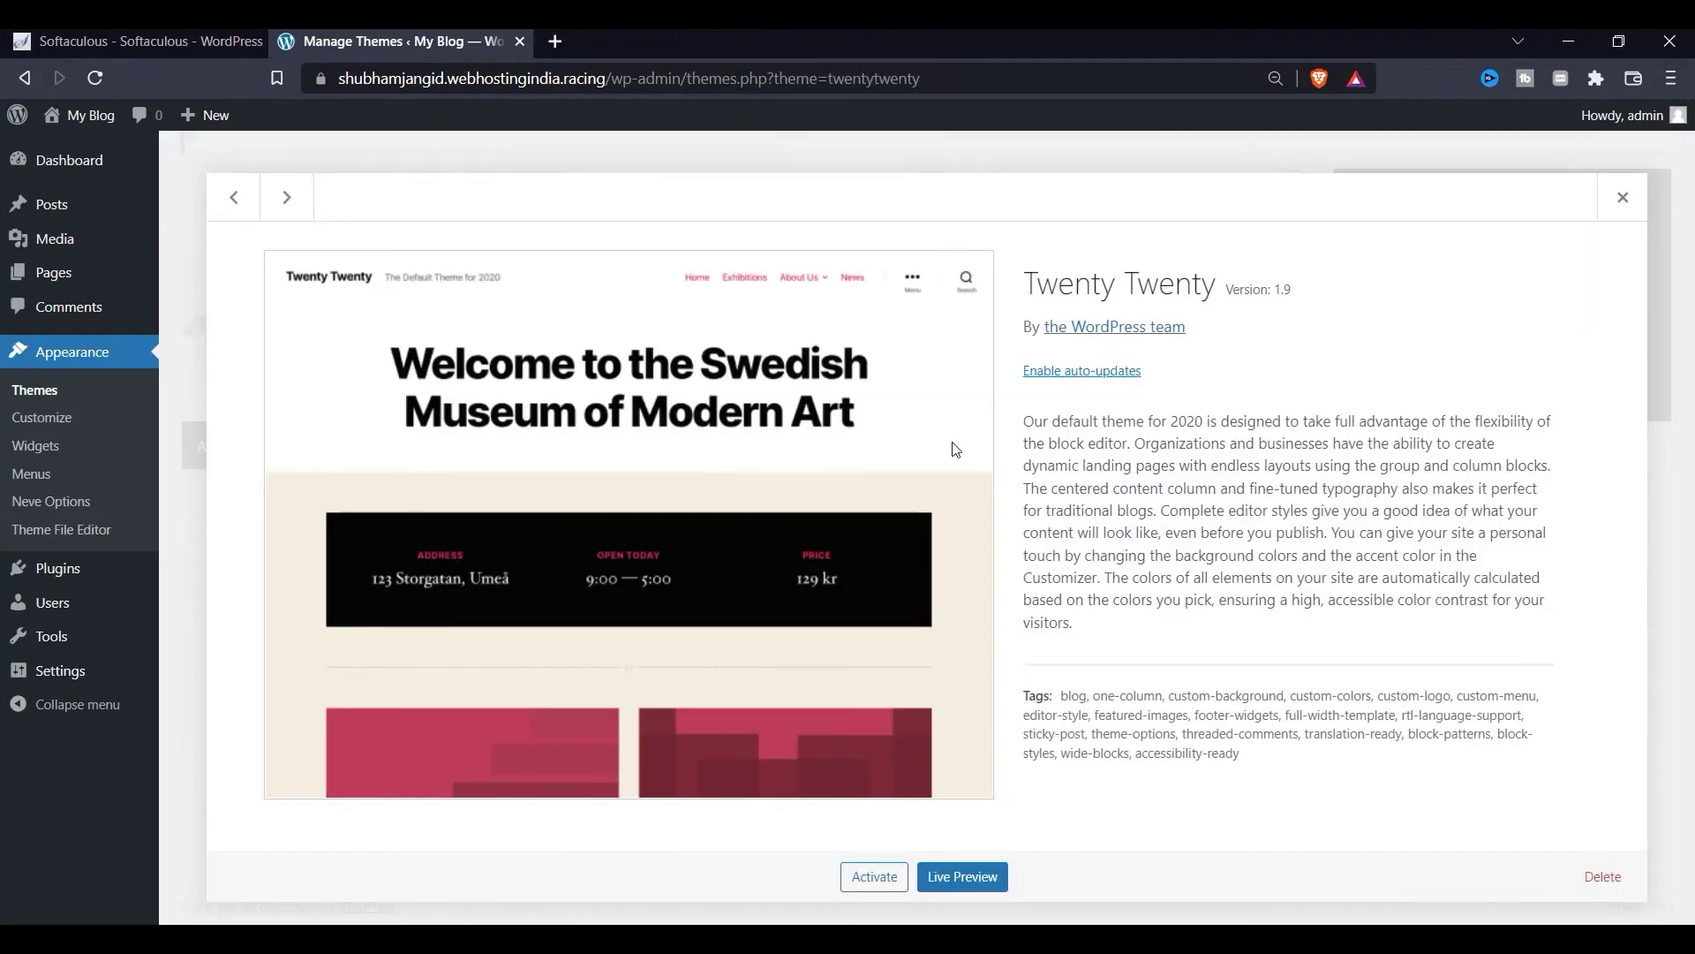
pyautogui.click(1602, 876)
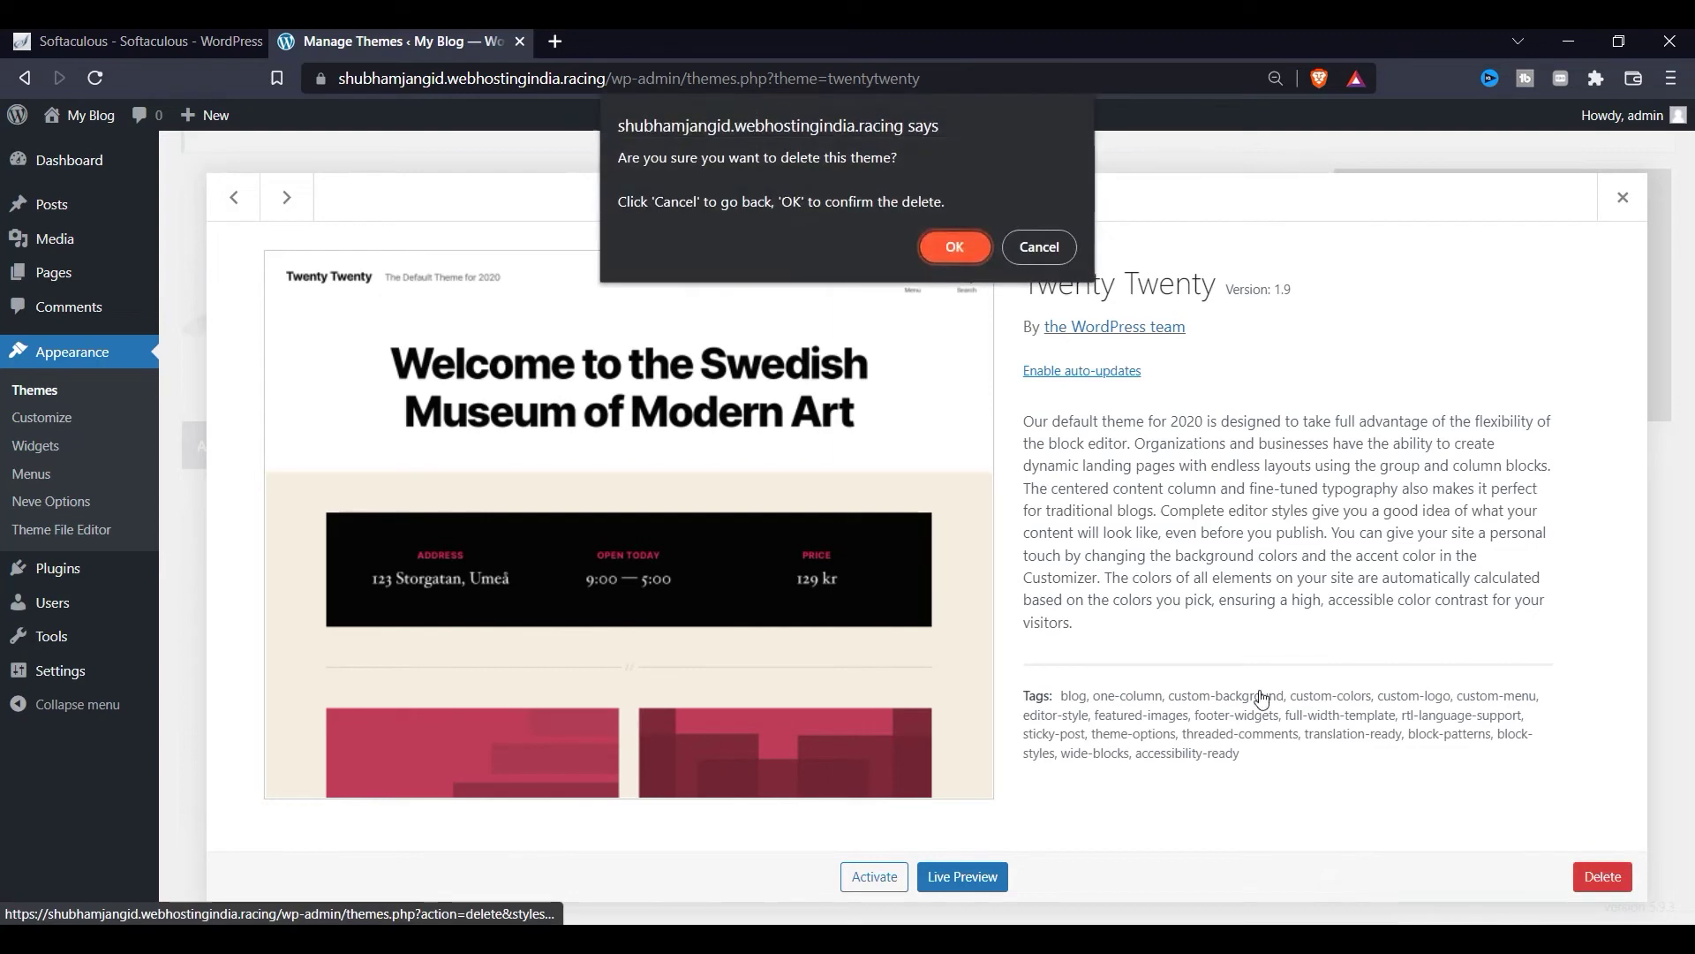
pyautogui.click(950, 243)
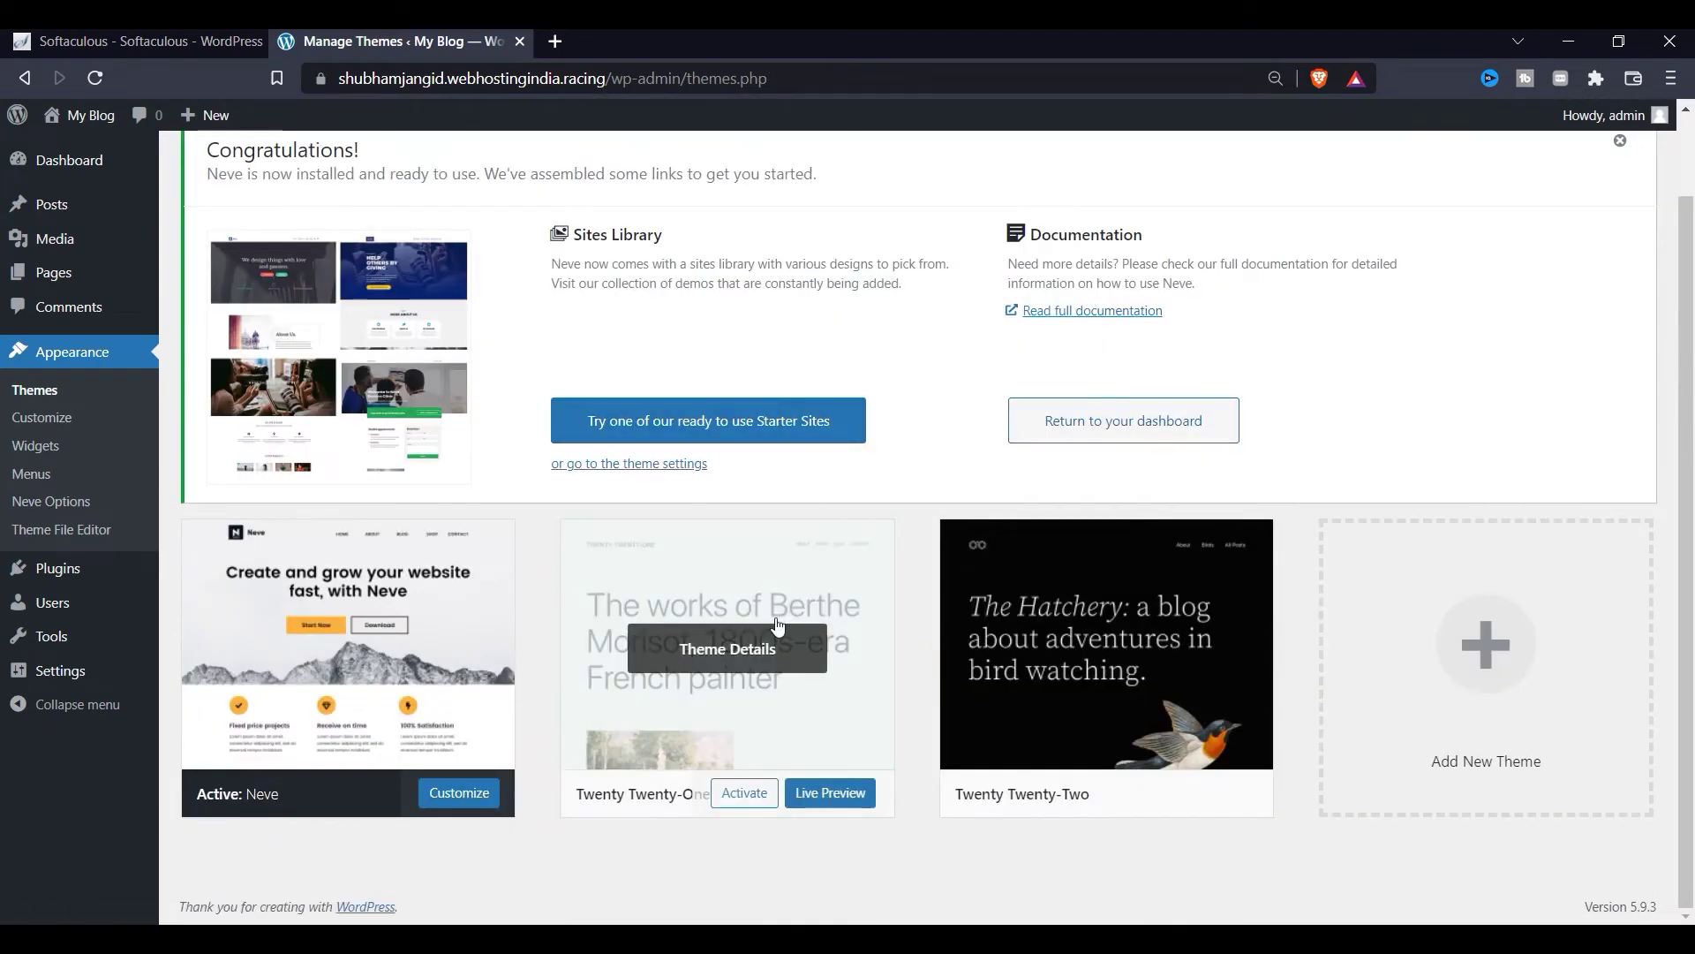
pyautogui.click(775, 618)
pyautogui.click(1603, 876)
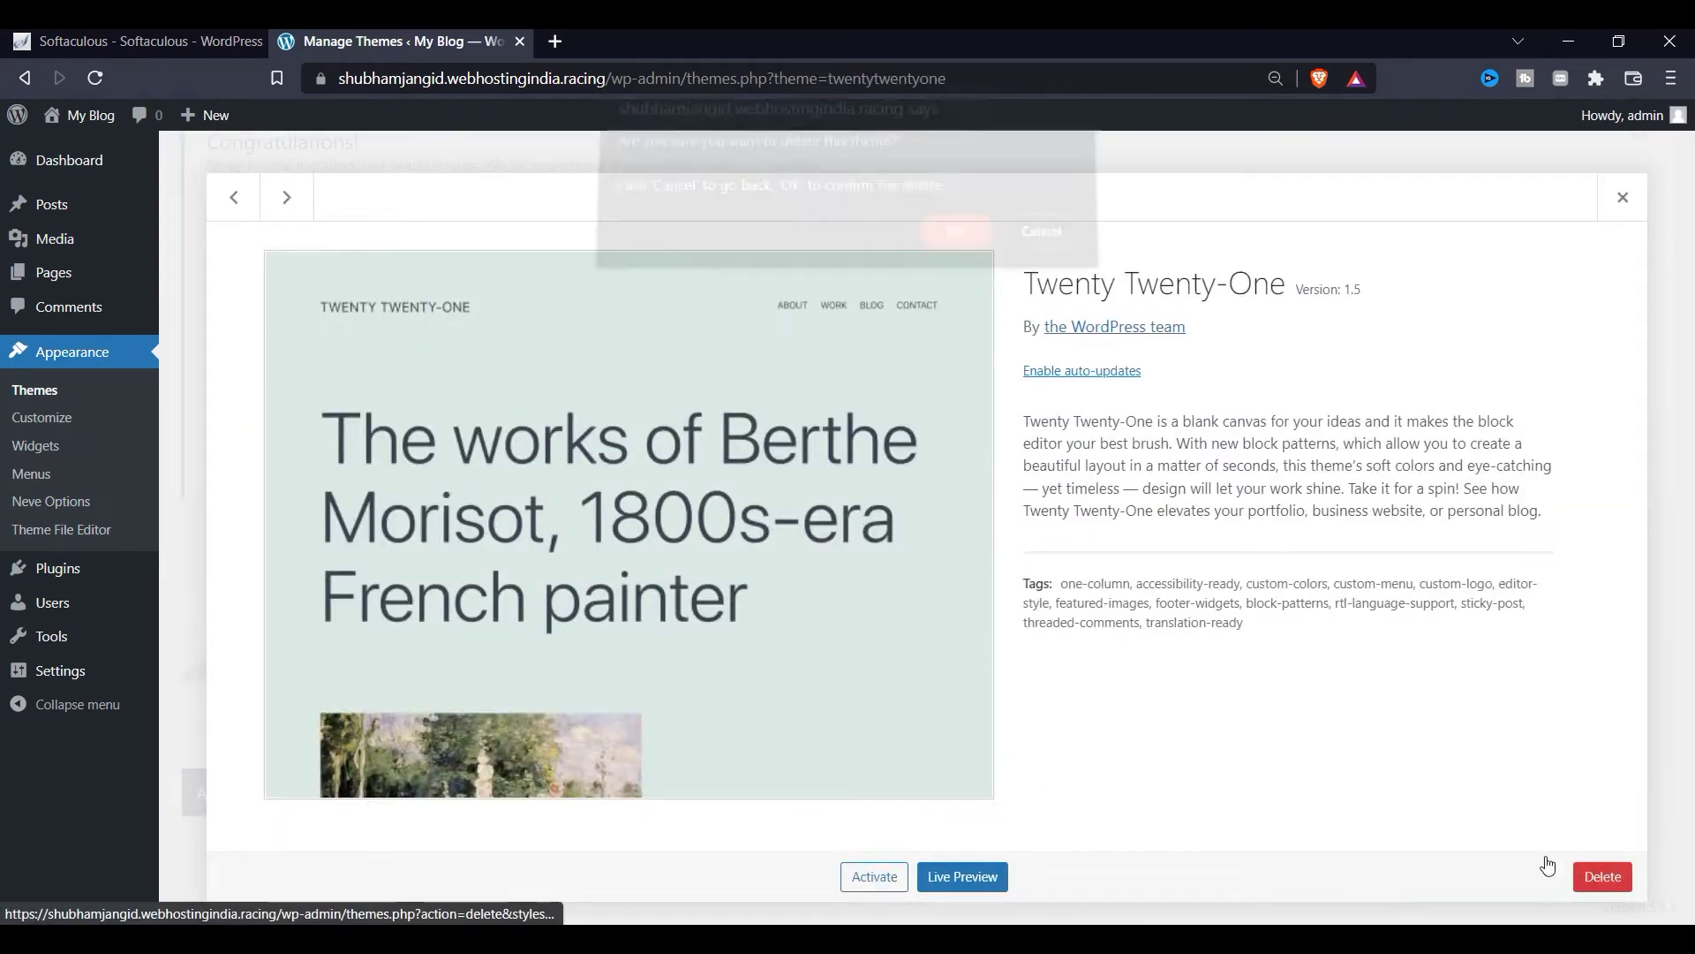
pyautogui.press('Return')
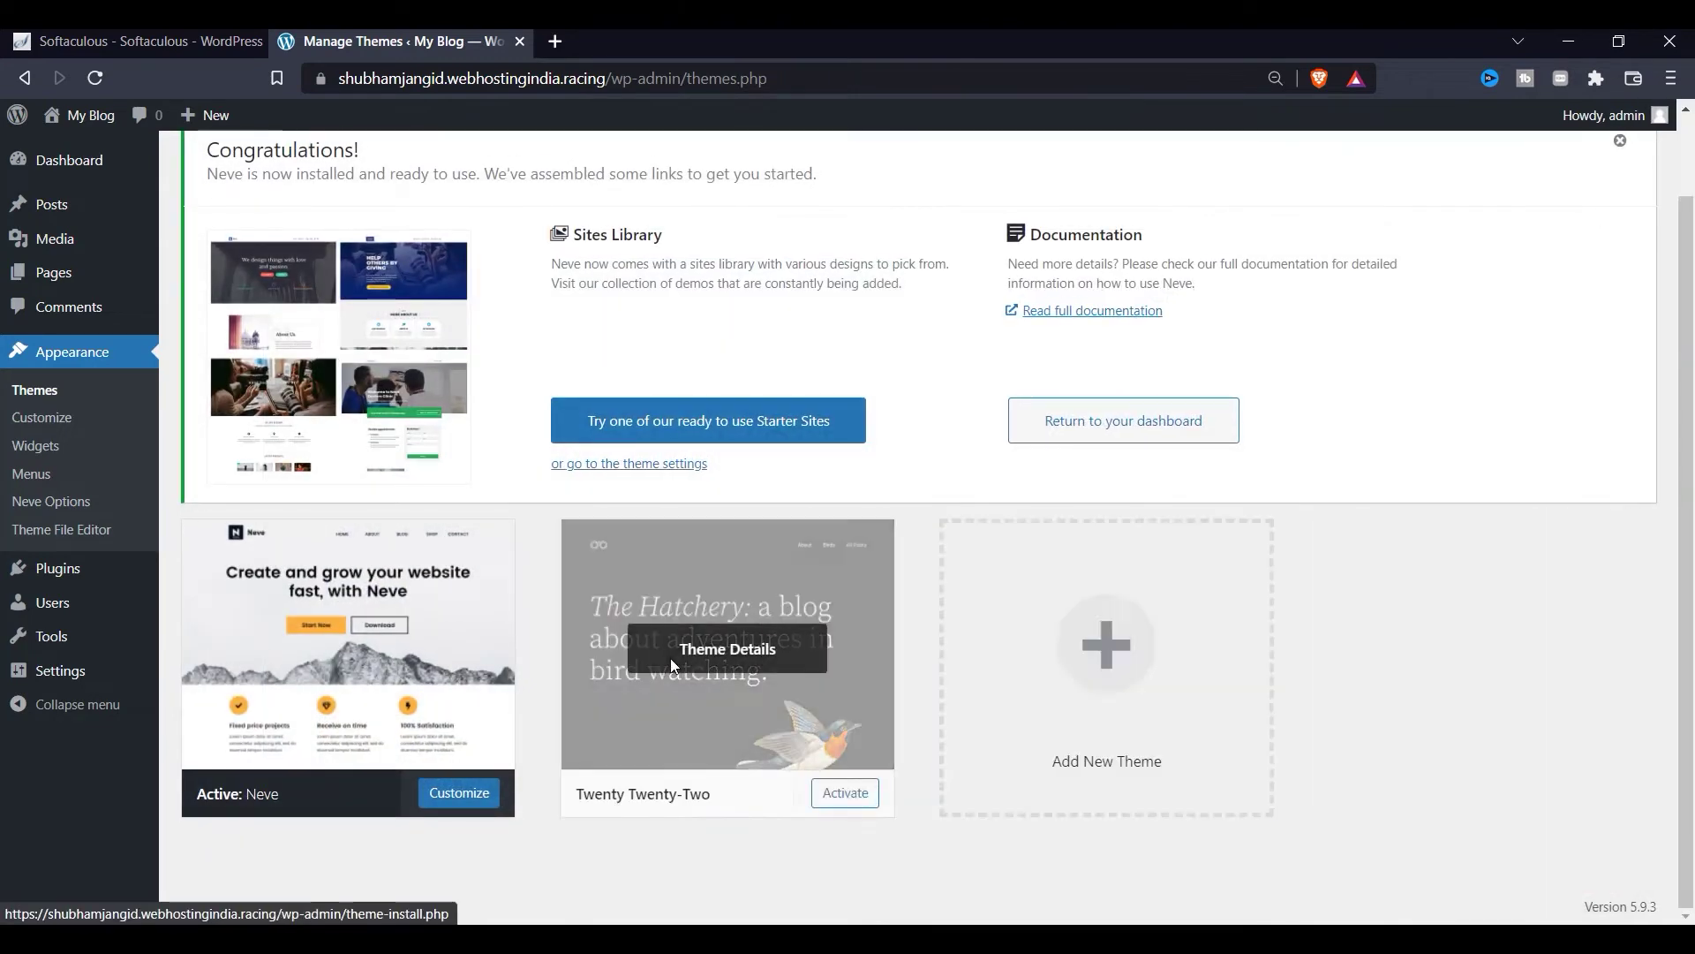
pyautogui.click(727, 651)
pyautogui.click(1603, 876)
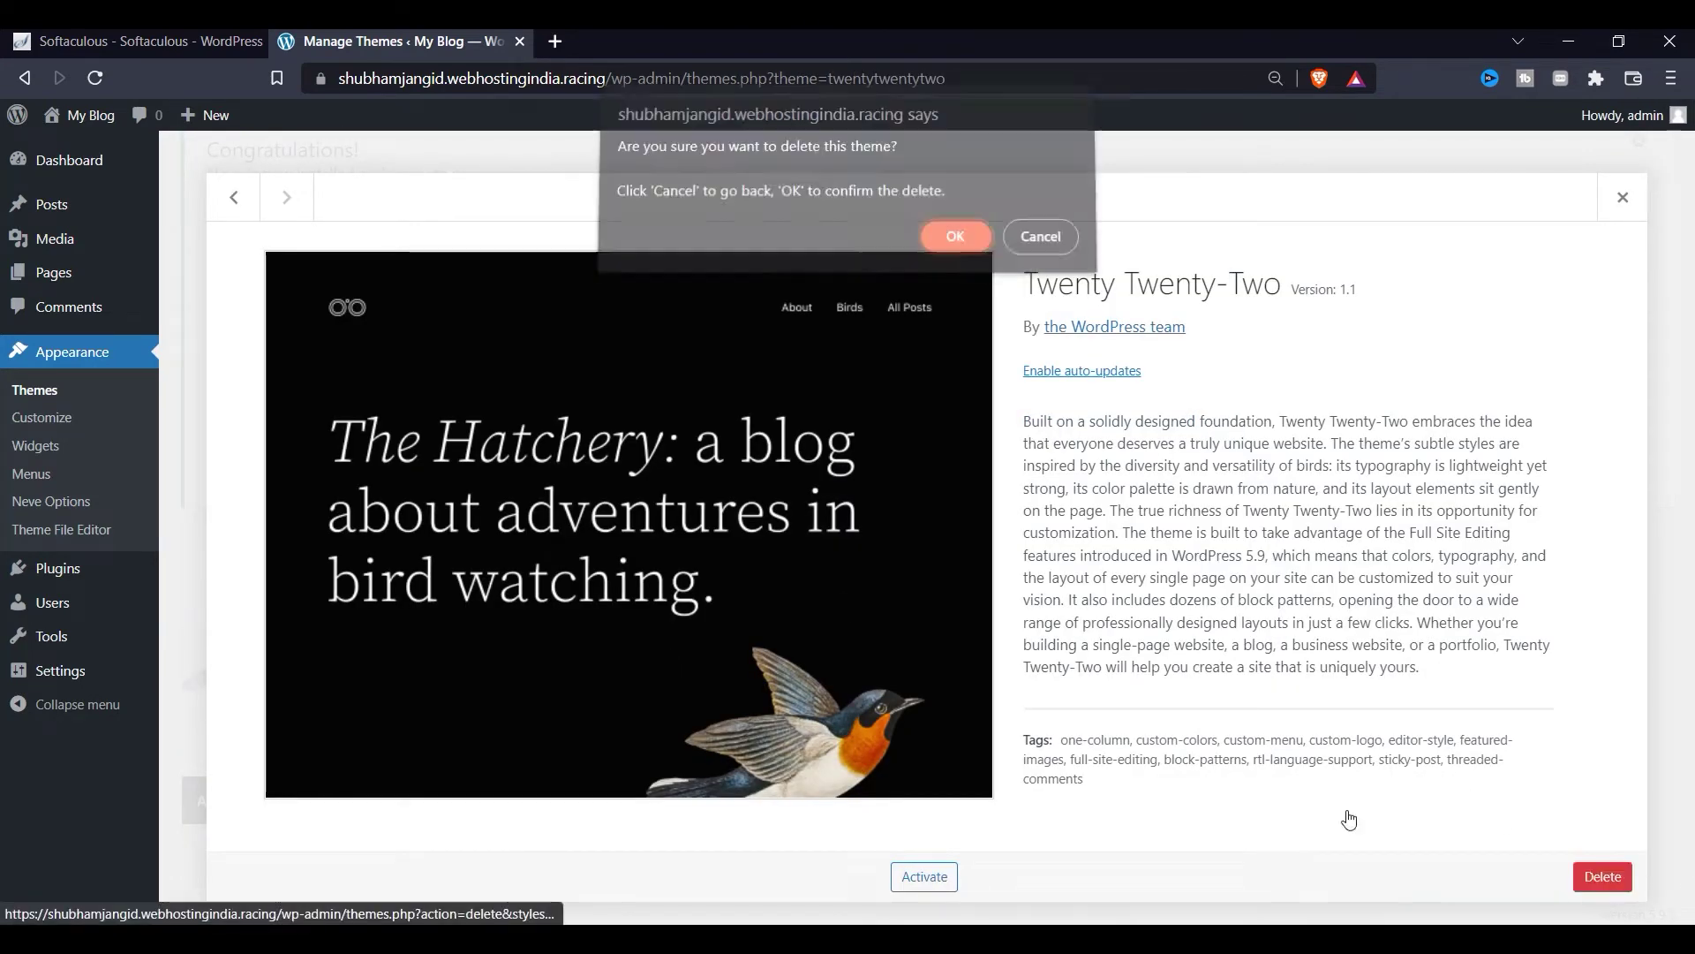
pyautogui.click(943, 254)
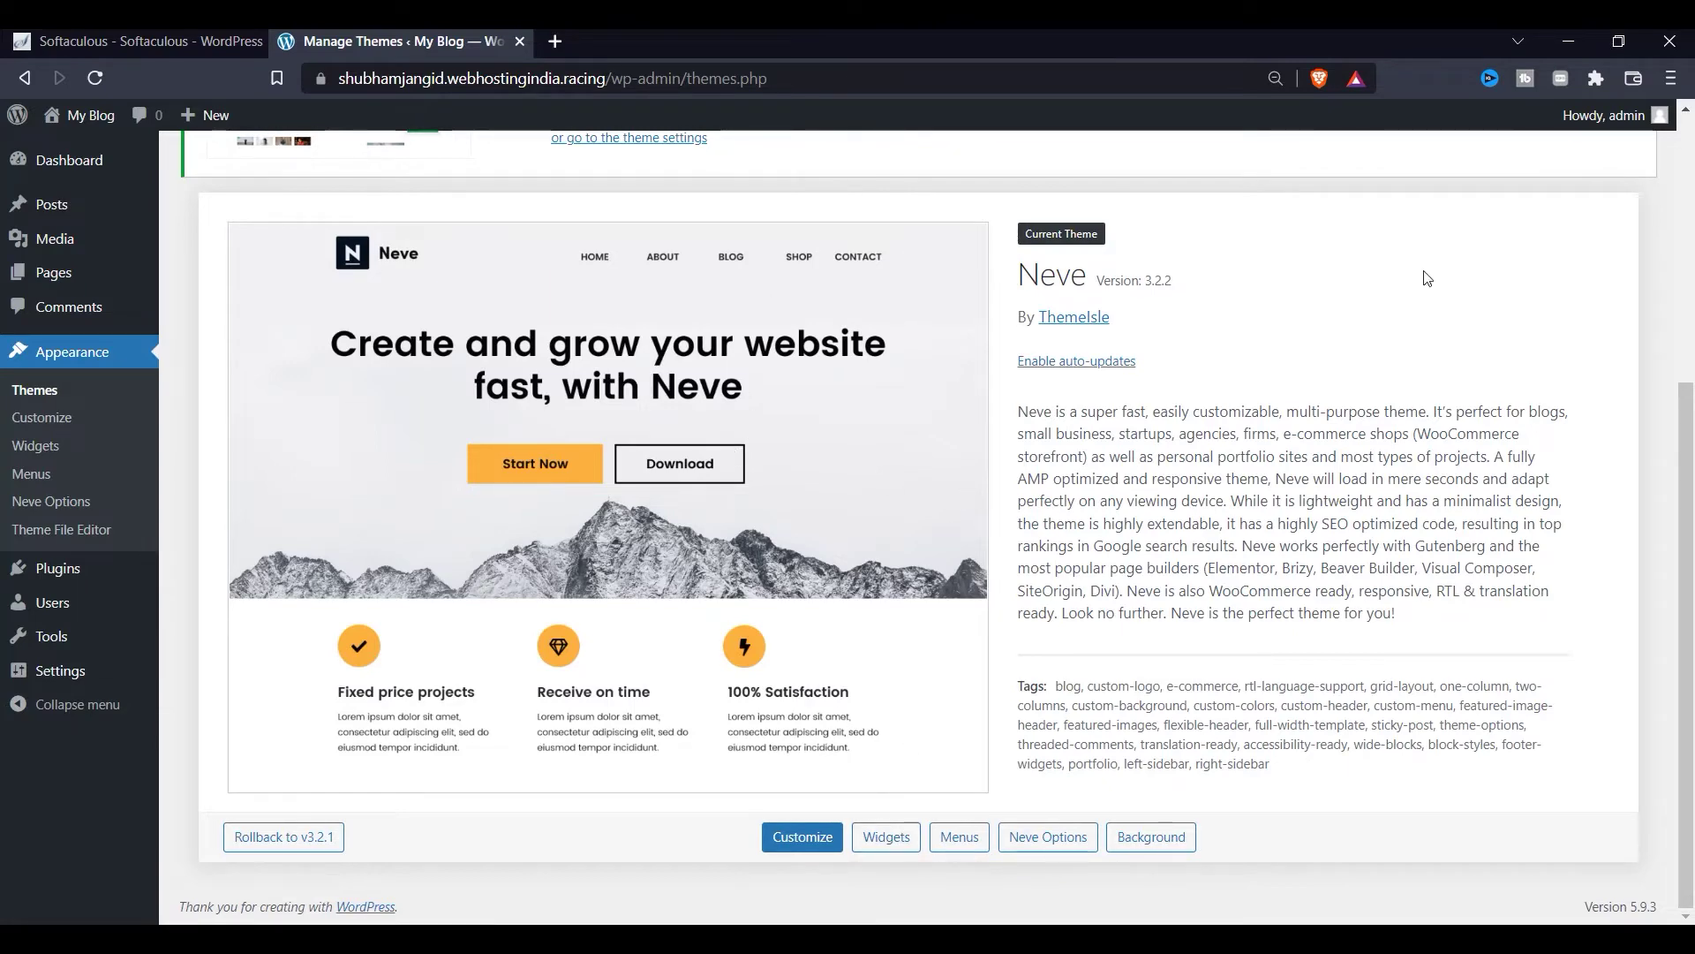
pyautogui.scroll(5, 1163, 401)
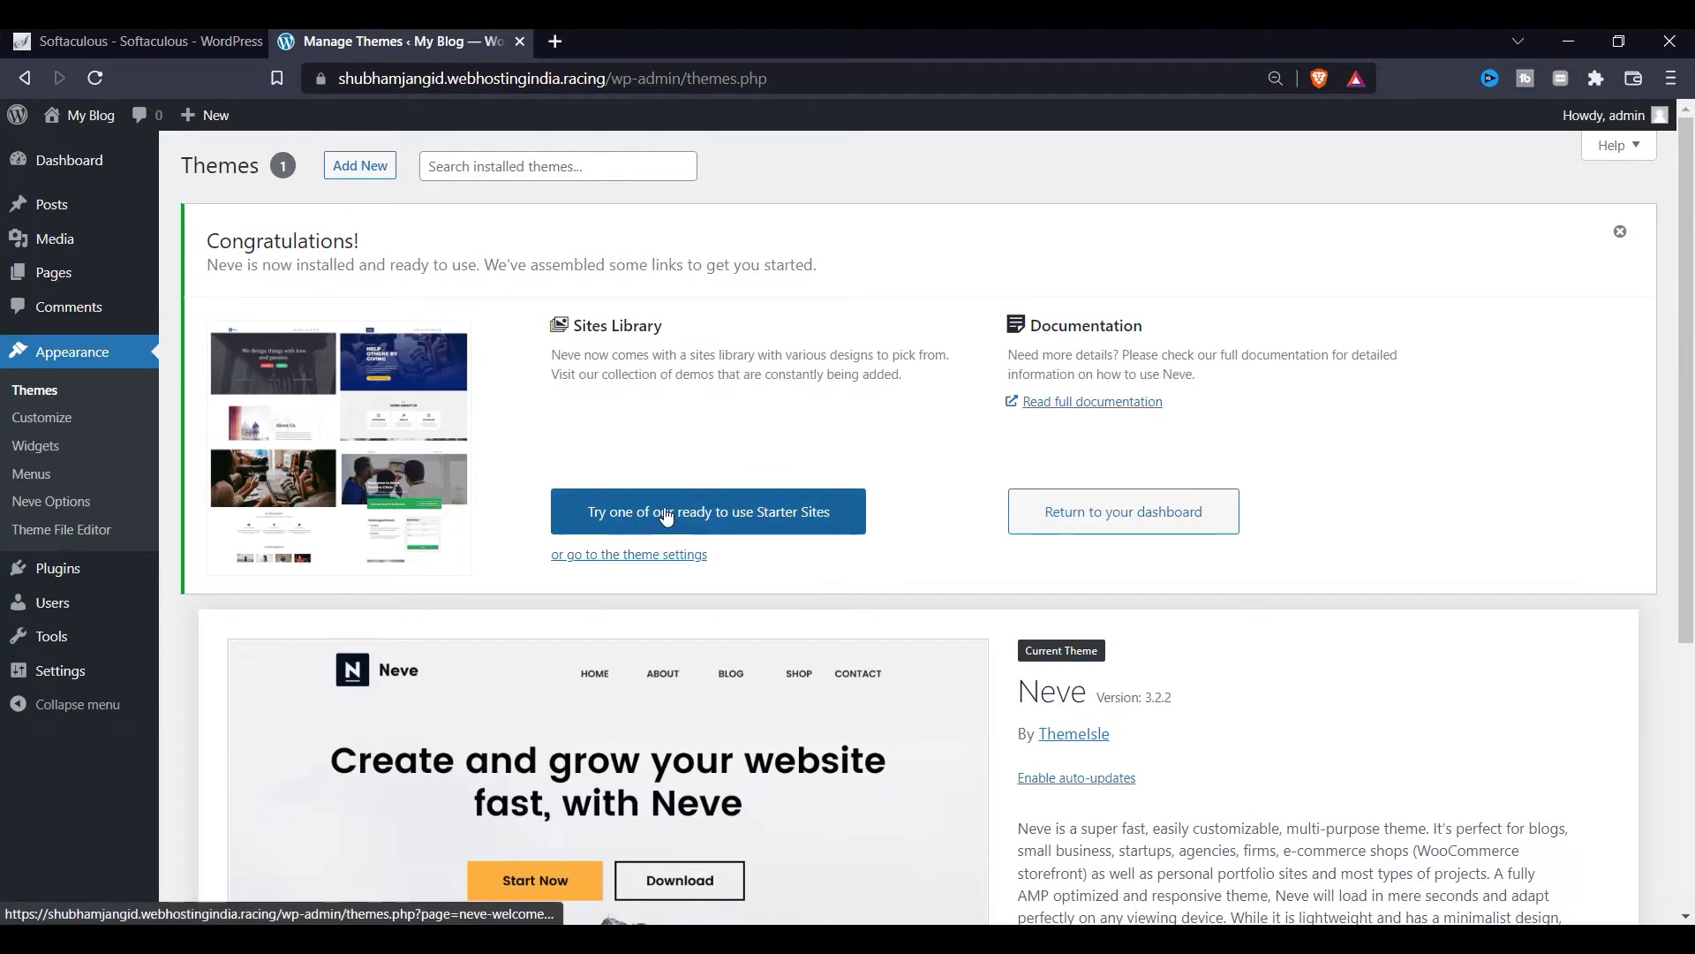
# Step: Open Neve's Starter Sites and install and activate Cloud Templates & Patterns Collection
pyautogui.click(745, 507)
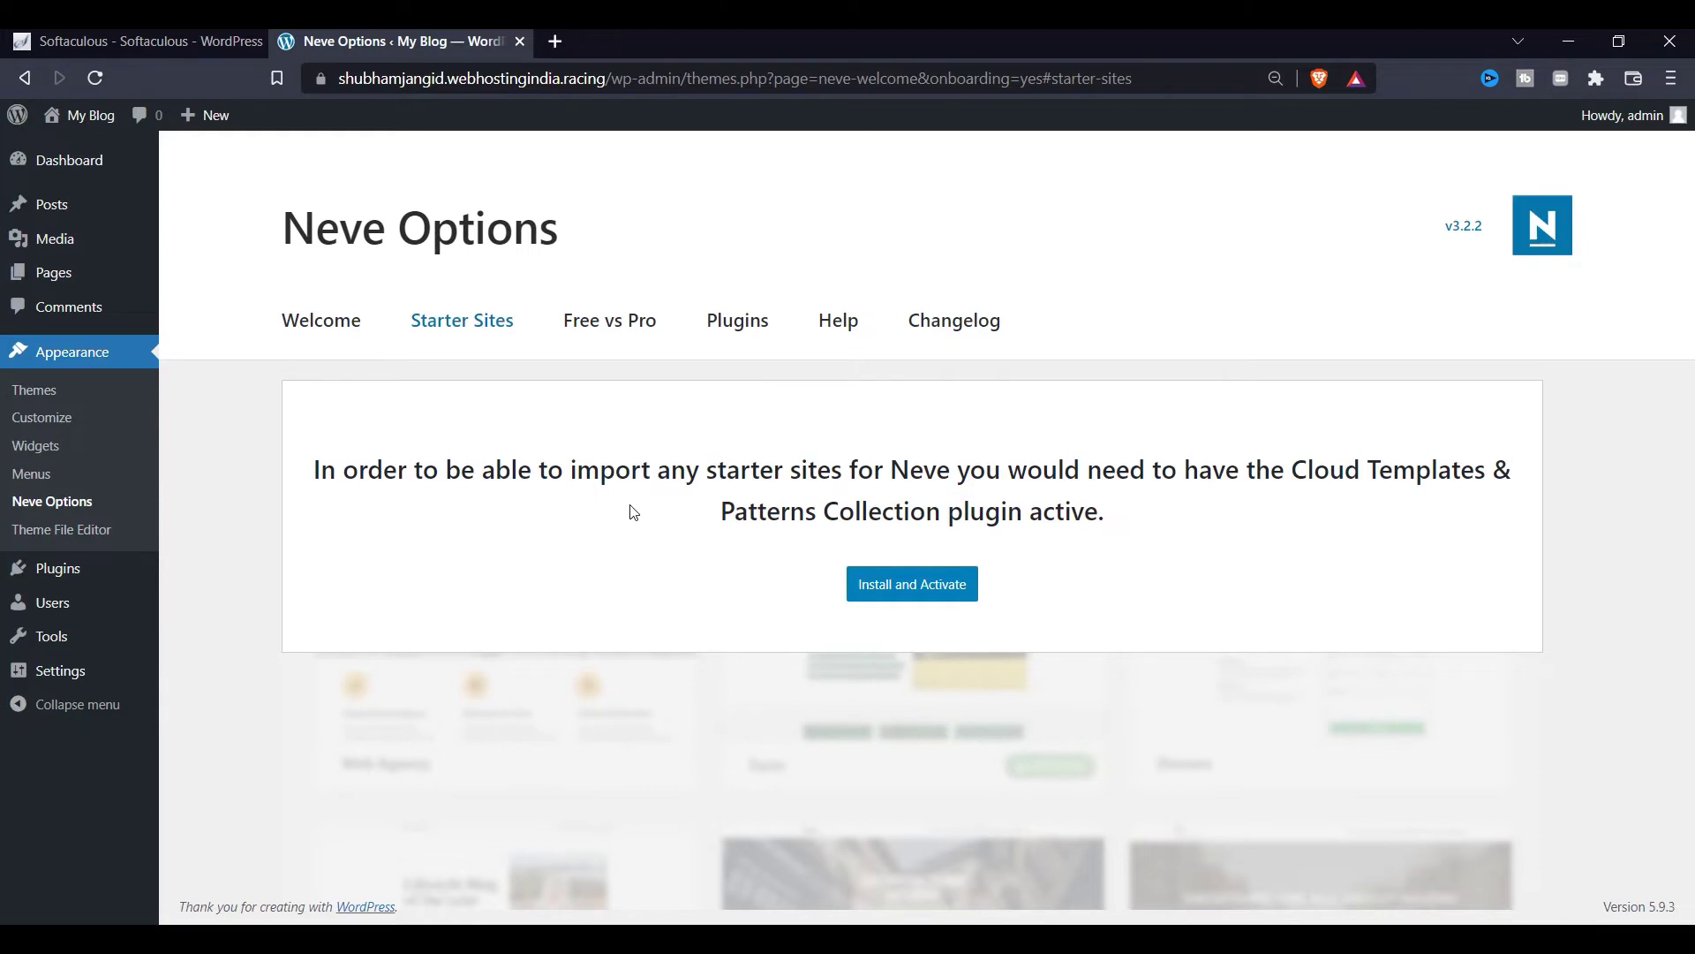
pyautogui.click(888, 594)
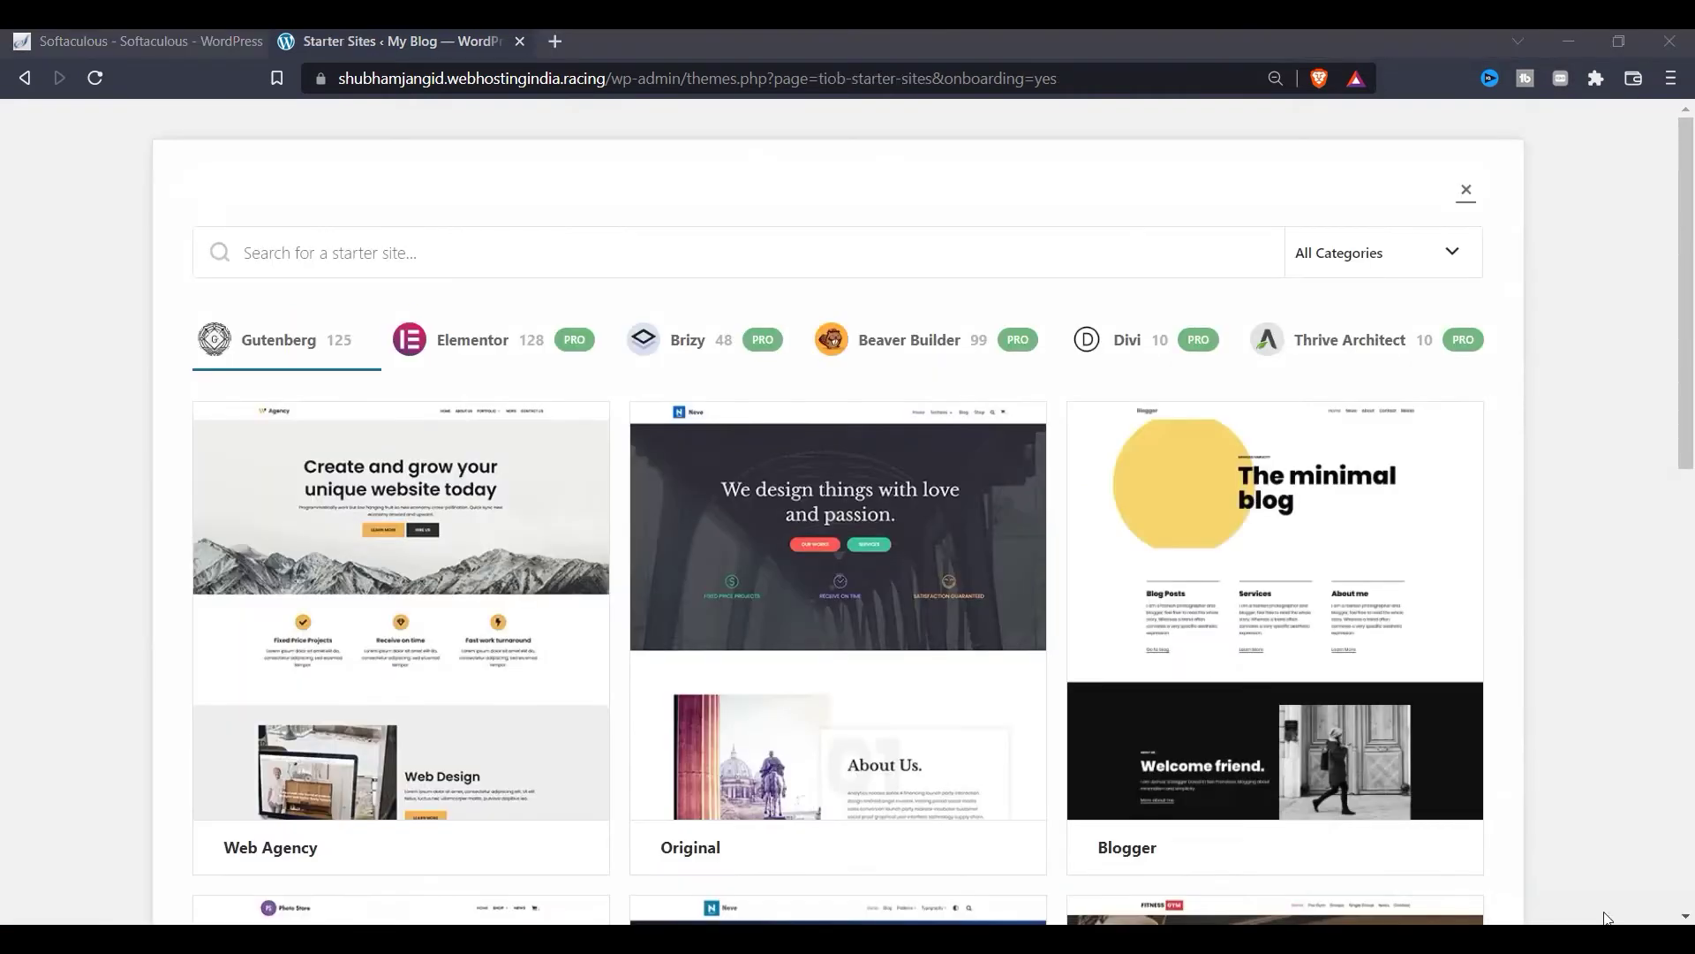
# Step: Browse the Starter Sites grid to locate the Vacation Rental card
pyautogui.moveTo(690, 528)
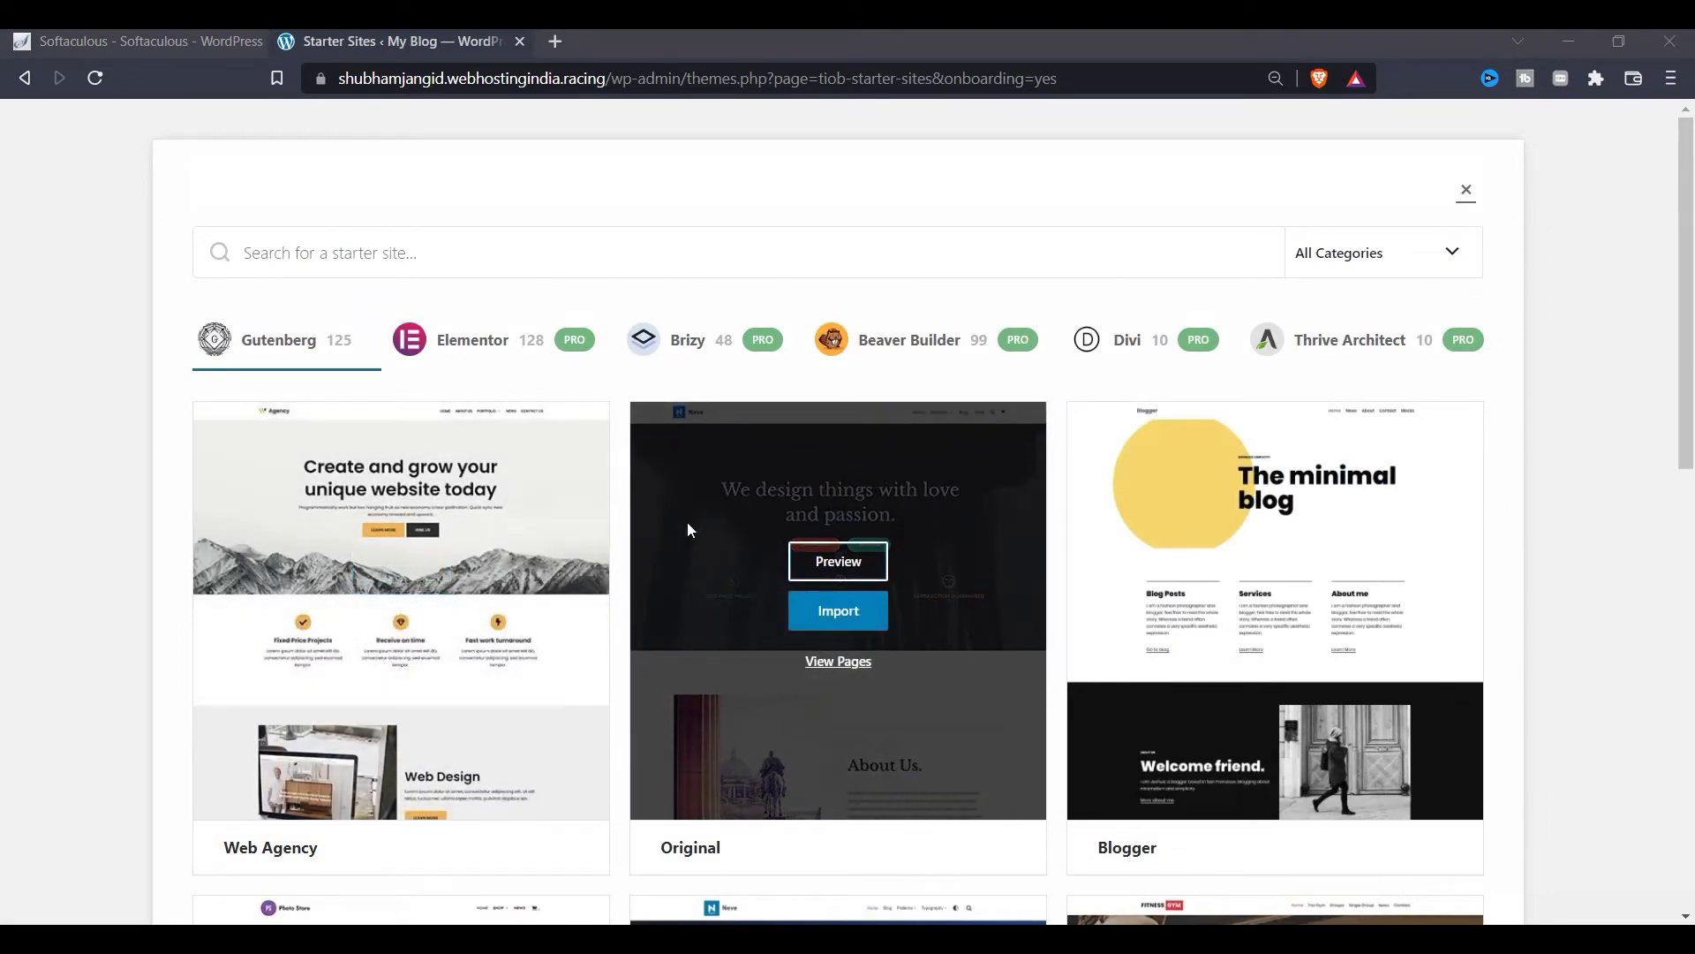
pyautogui.moveTo(389, 367)
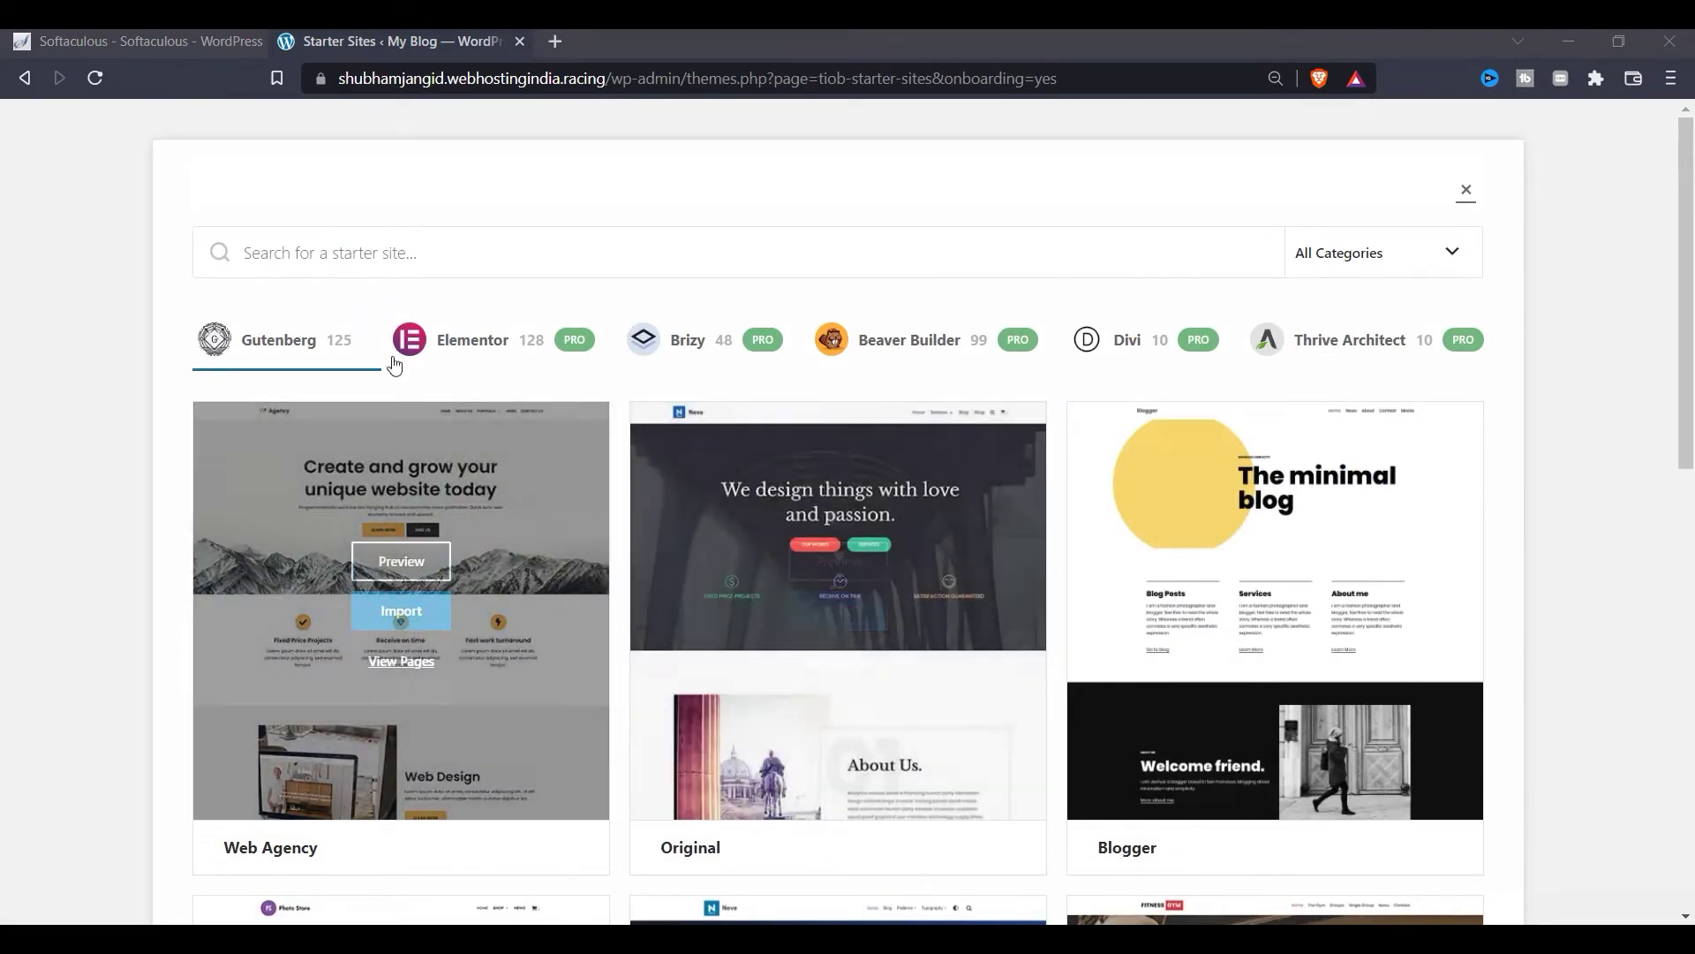
pyautogui.scroll(-2, 300, 212)
pyautogui.scroll(2, 794, 618)
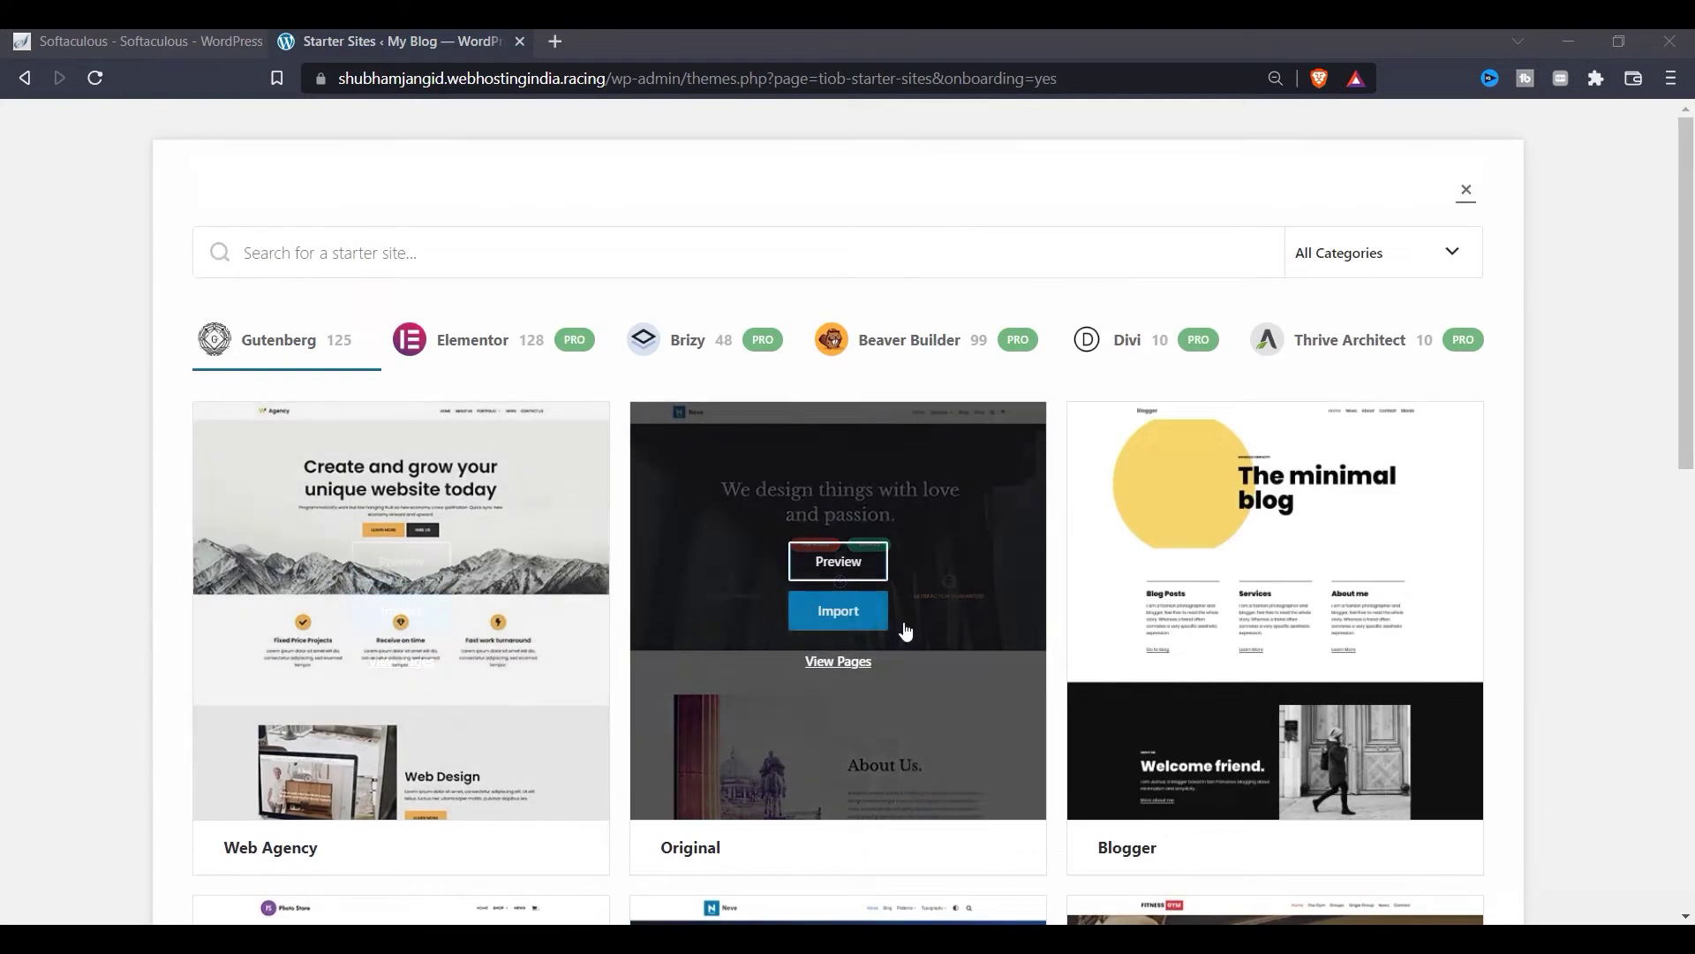
pyautogui.scroll(-6, 1208, 604)
pyautogui.scroll(-3, 593, 658)
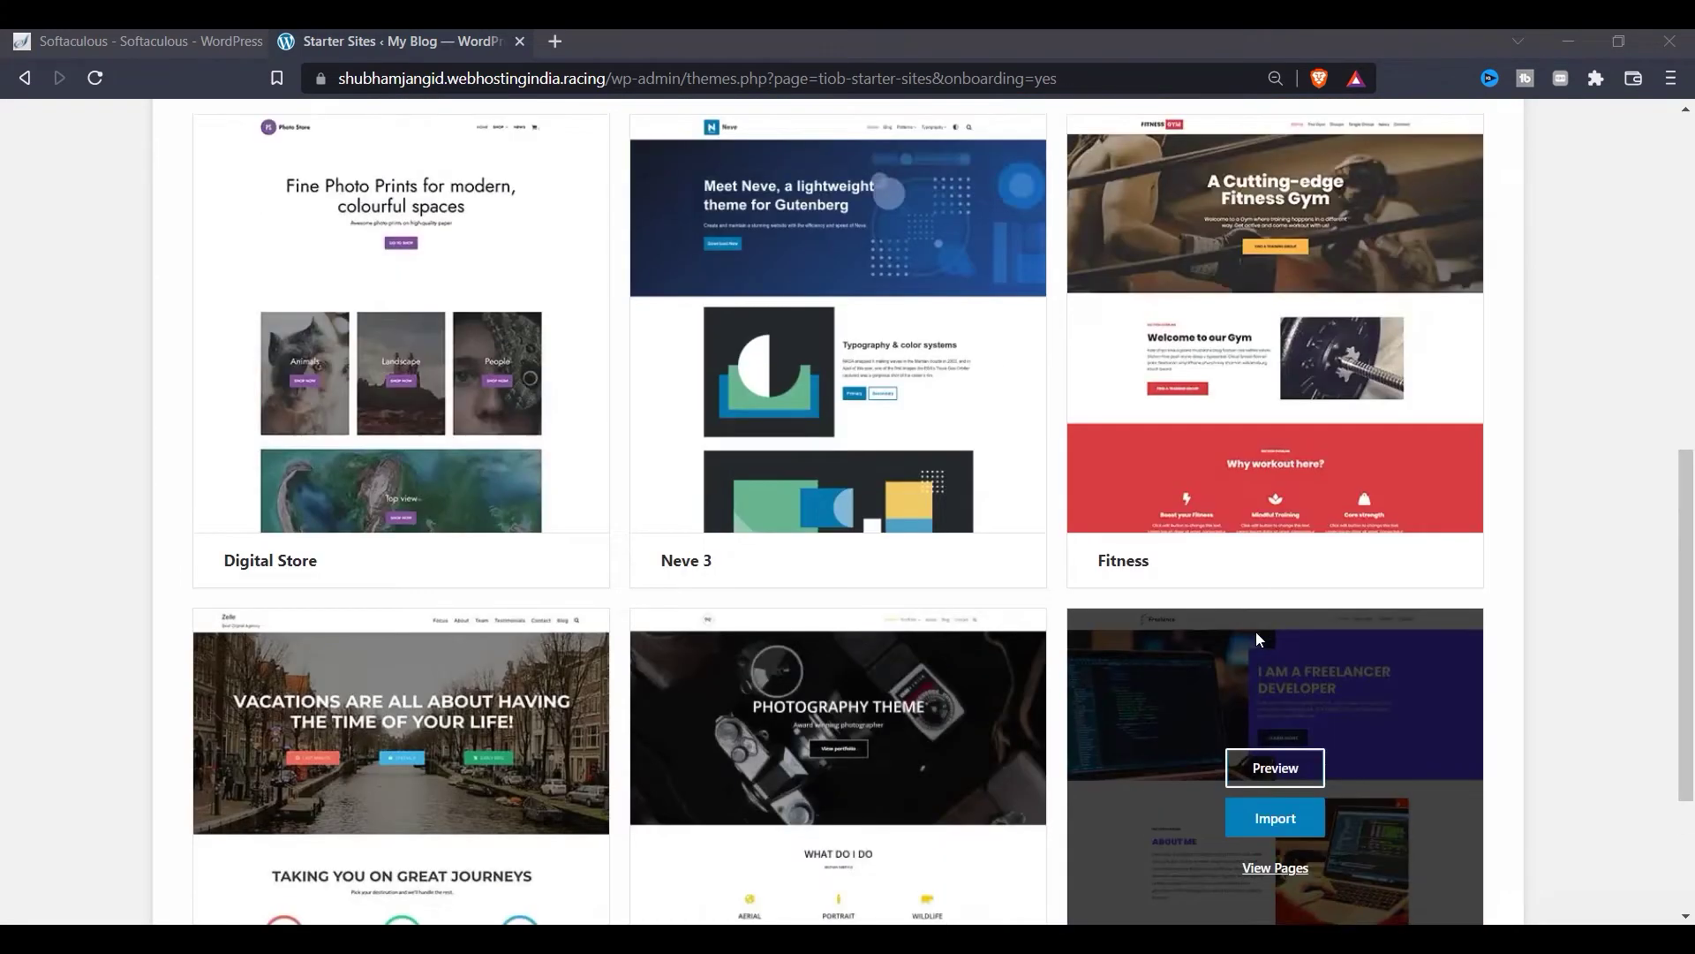
pyautogui.scroll(9, 1256, 633)
pyautogui.moveTo(507, 701)
pyautogui.scroll(-2, 507, 701)
pyautogui.scroll(2, 507, 701)
pyautogui.moveTo(745, 559)
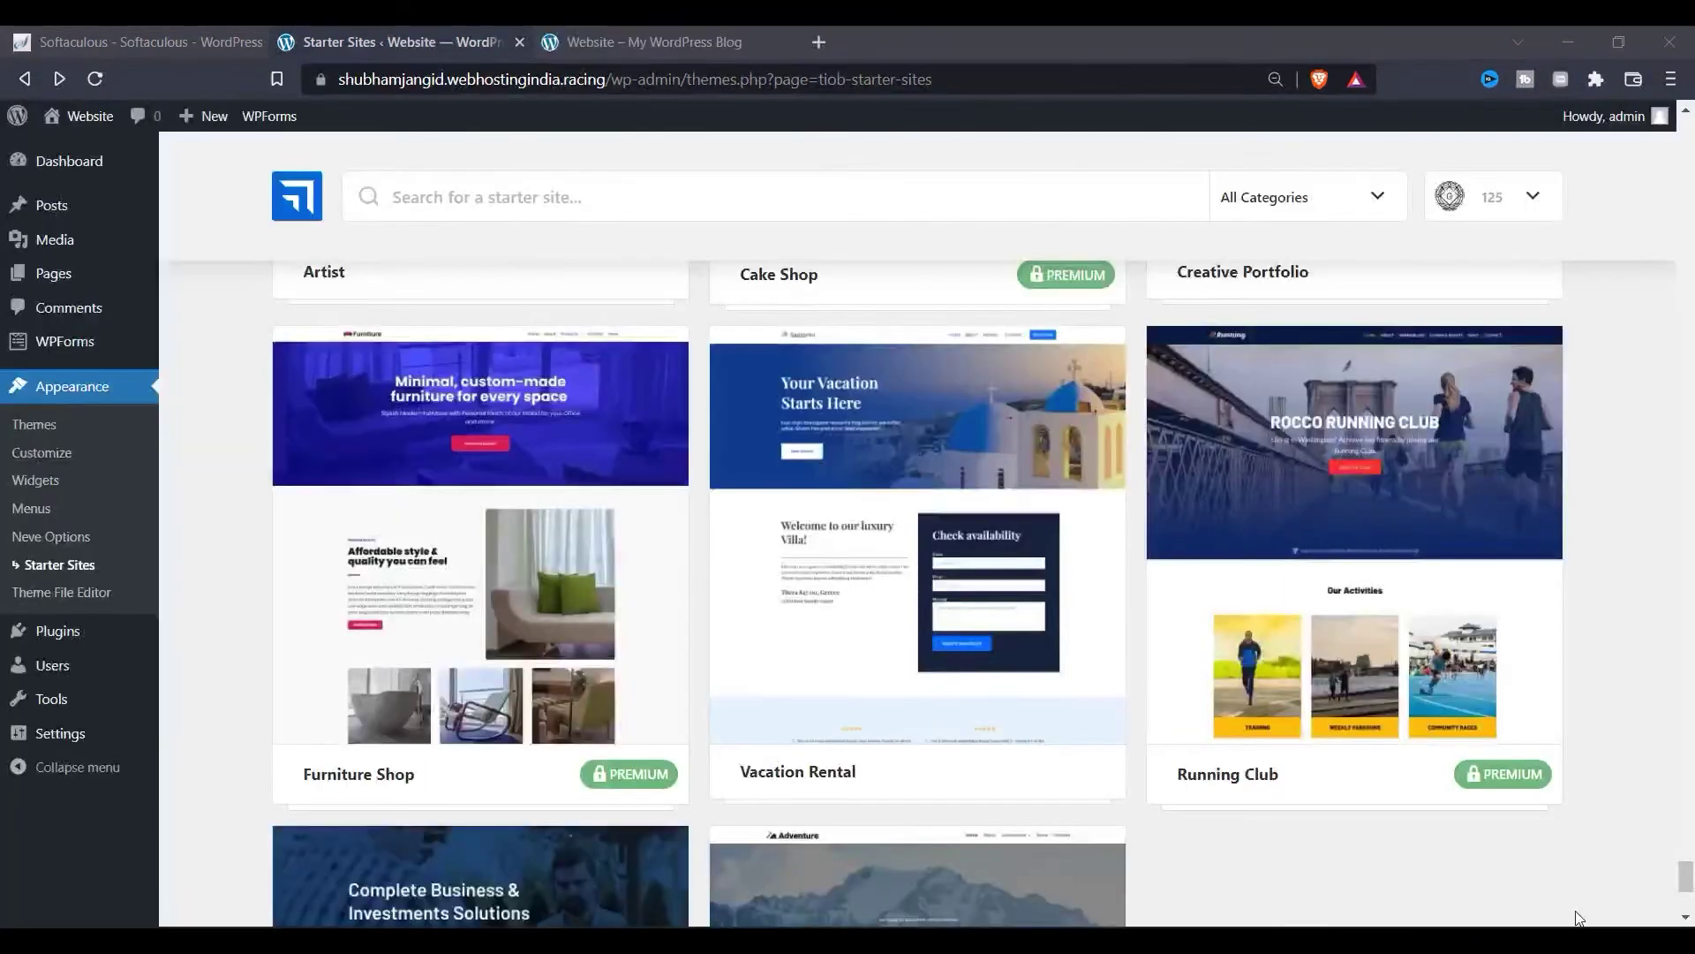
pyautogui.moveTo(970, 587)
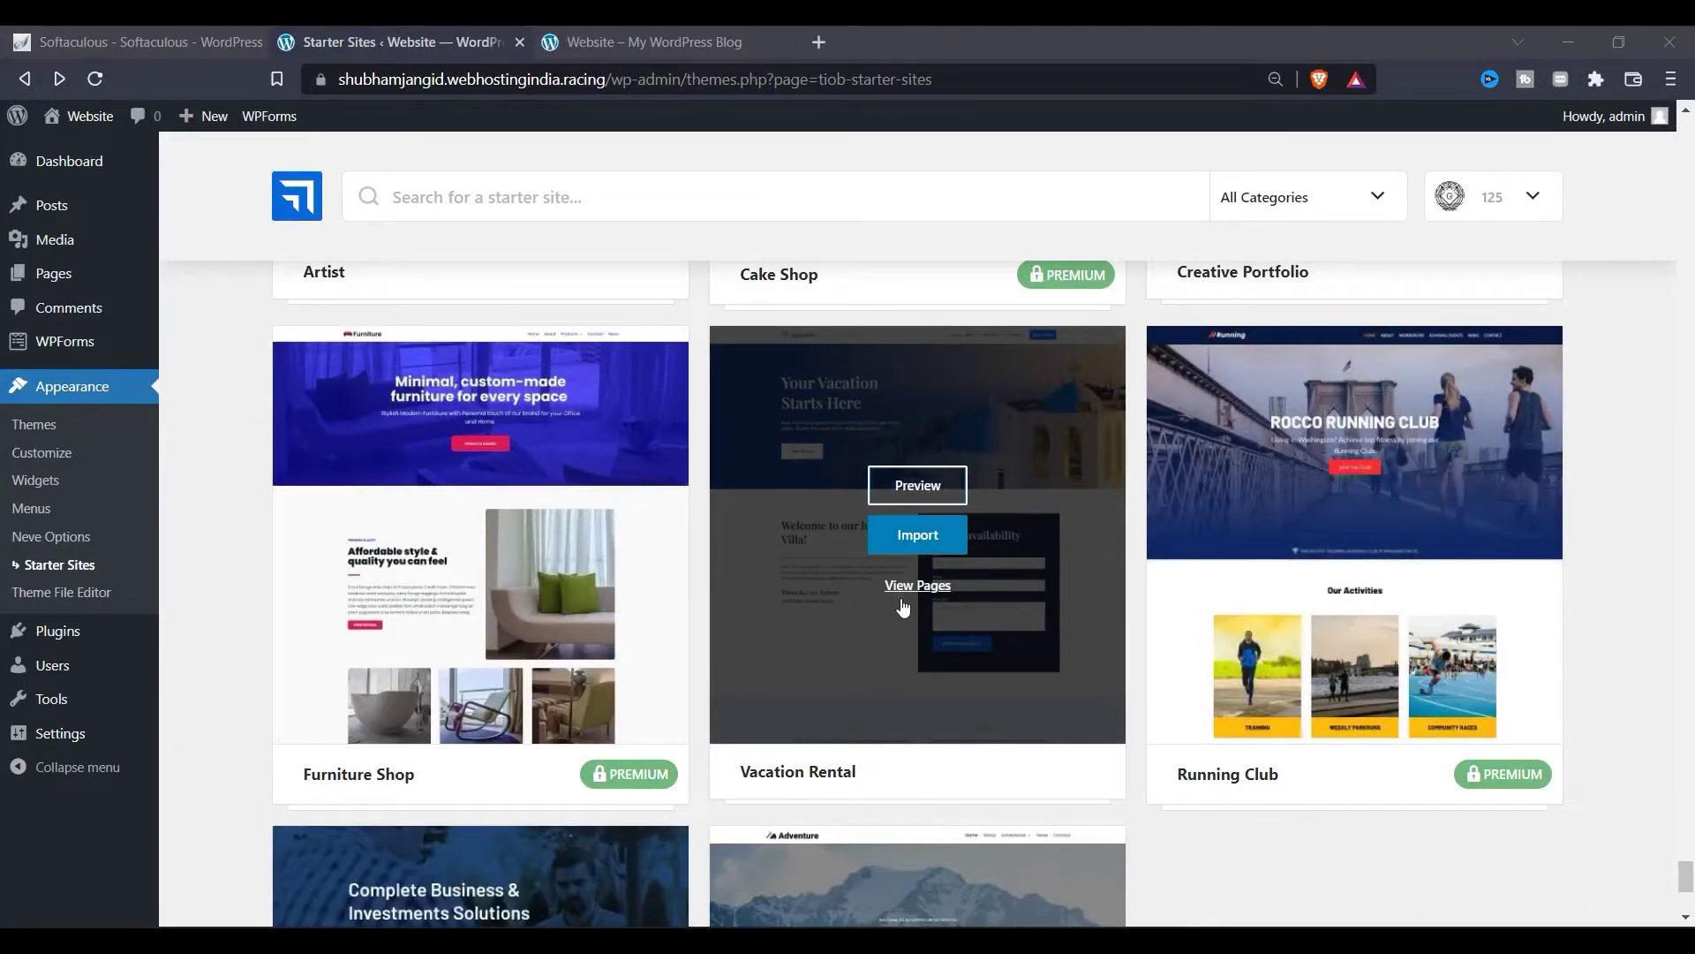
# Step: Import the entire Vacation Rental site with previous-import cleanup and the WPForms plugin enabled
pyautogui.click(918, 536)
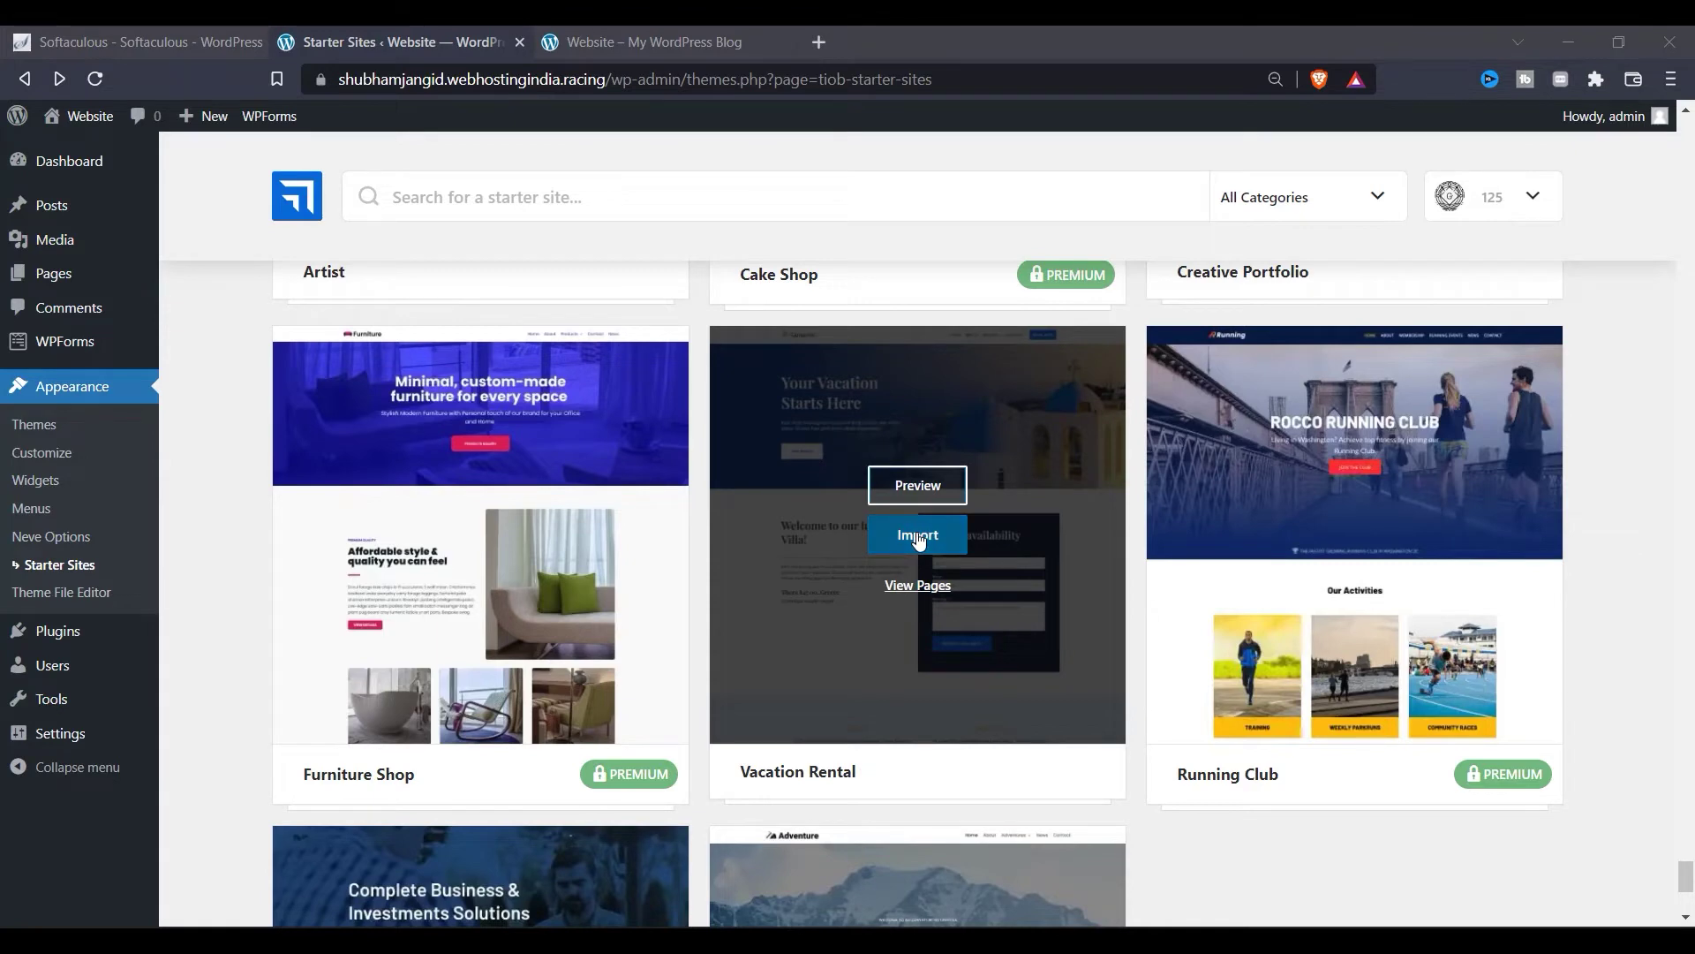
pyautogui.scroll(-3, 584, 497)
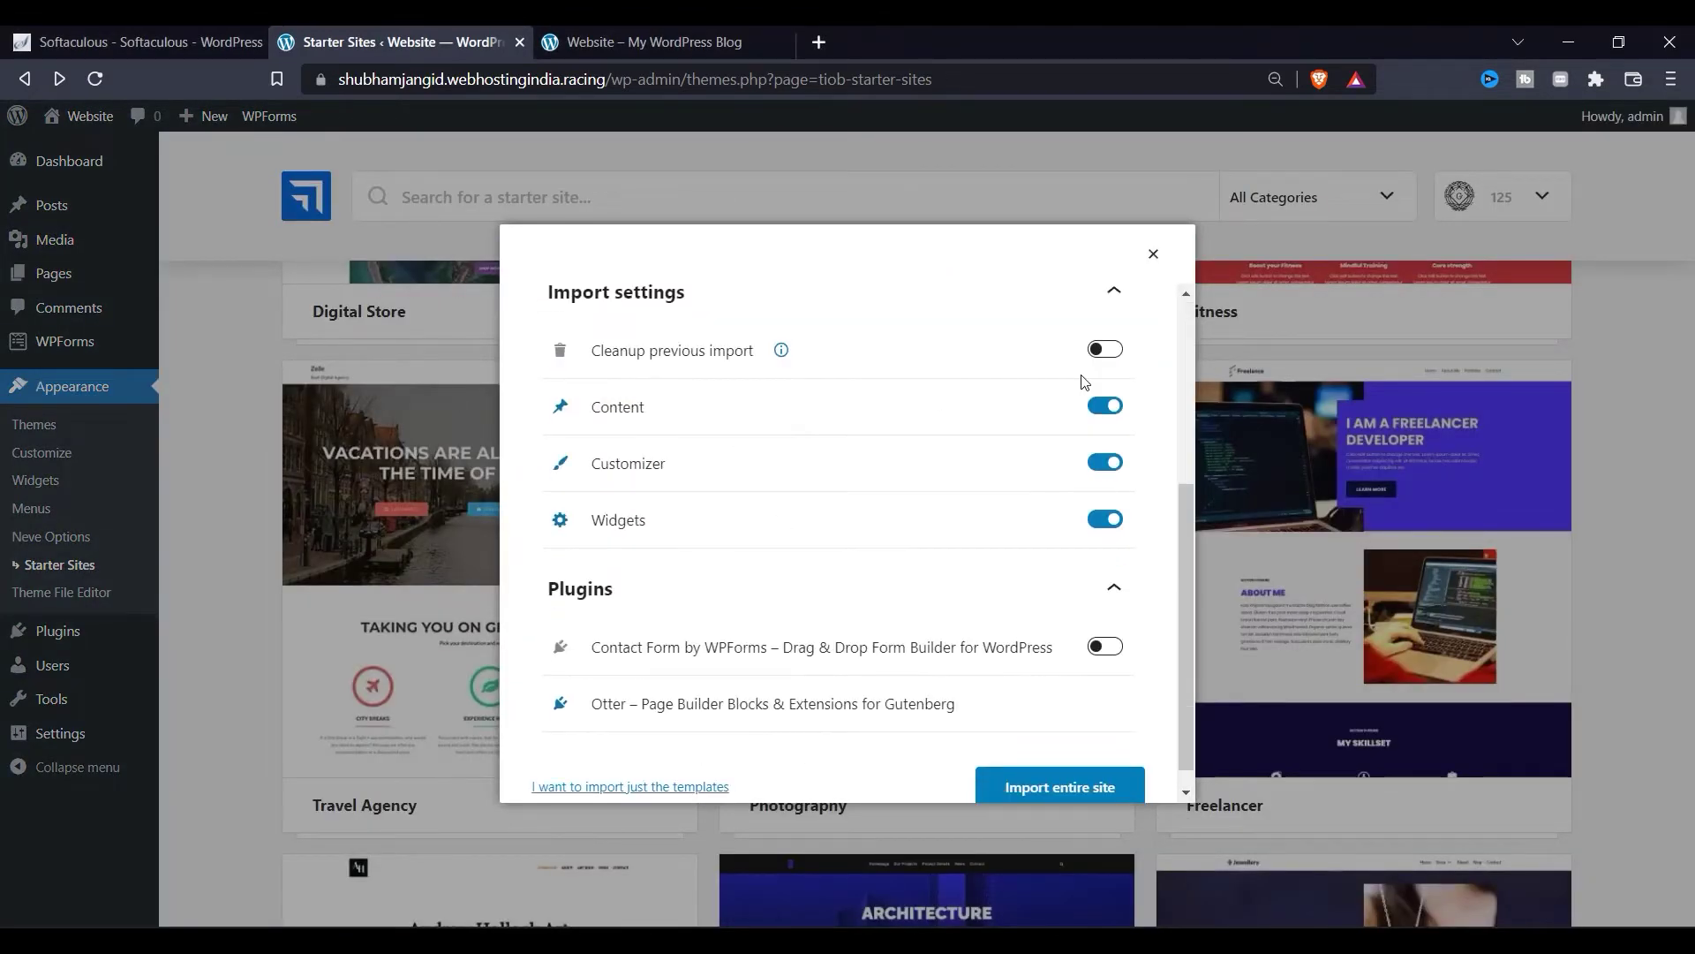
pyautogui.click(1105, 350)
pyautogui.scroll(-1, 787, 647)
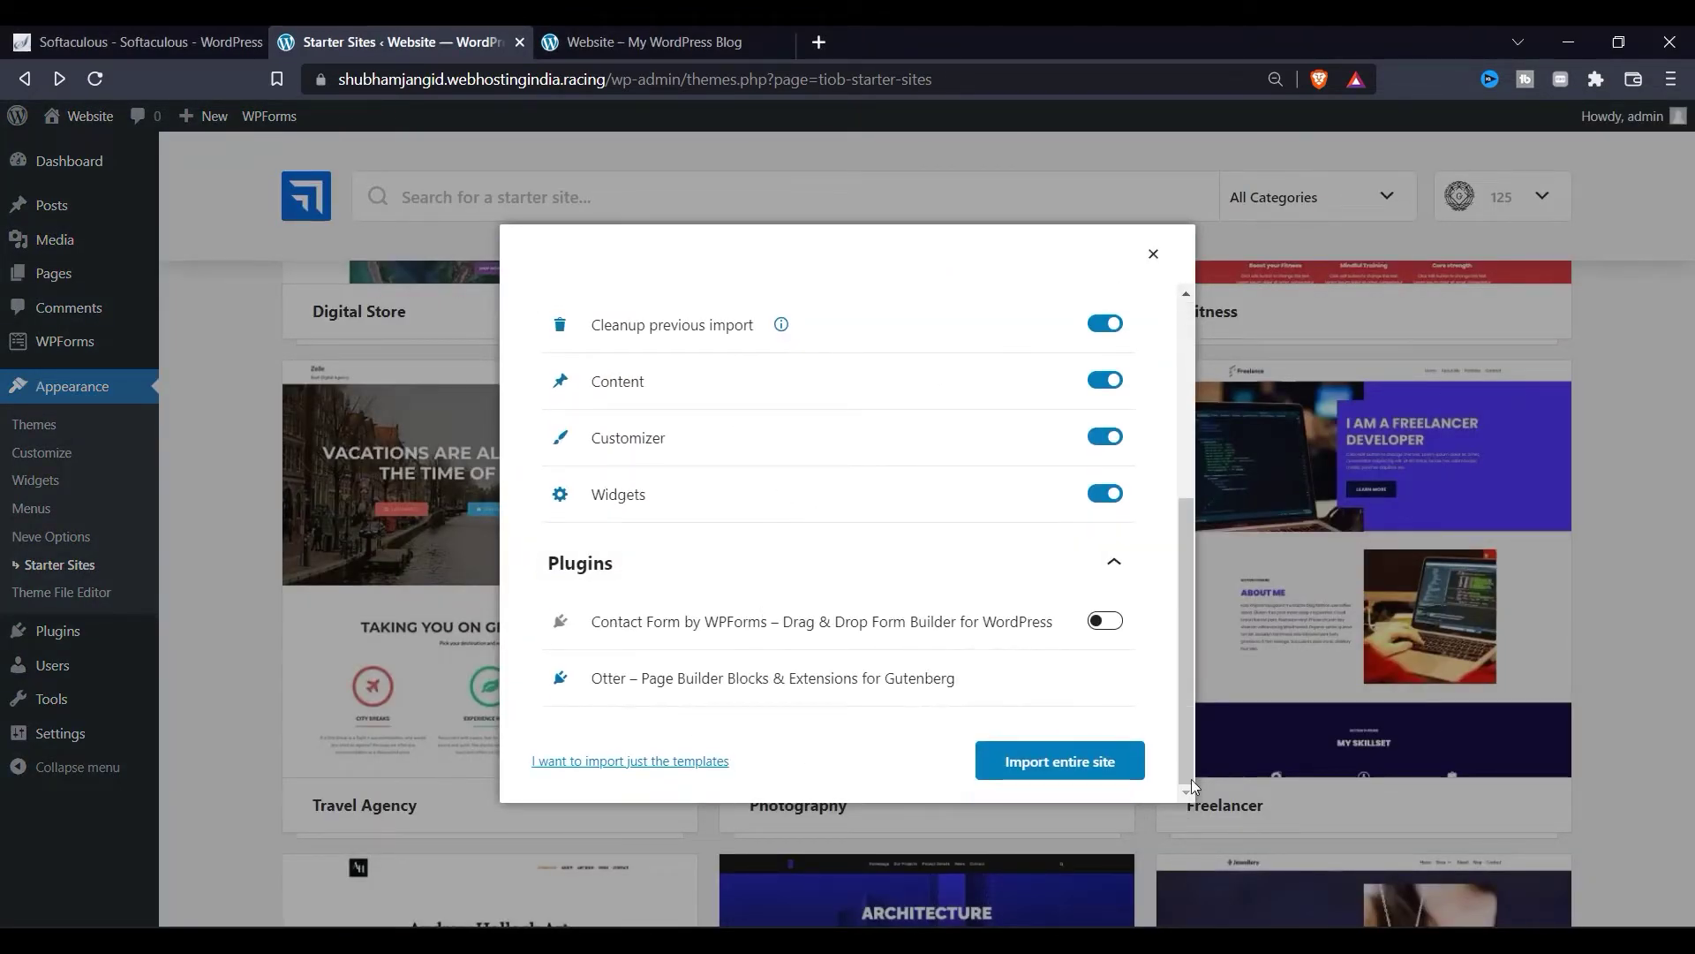
pyautogui.scroll(5, 1002, 438)
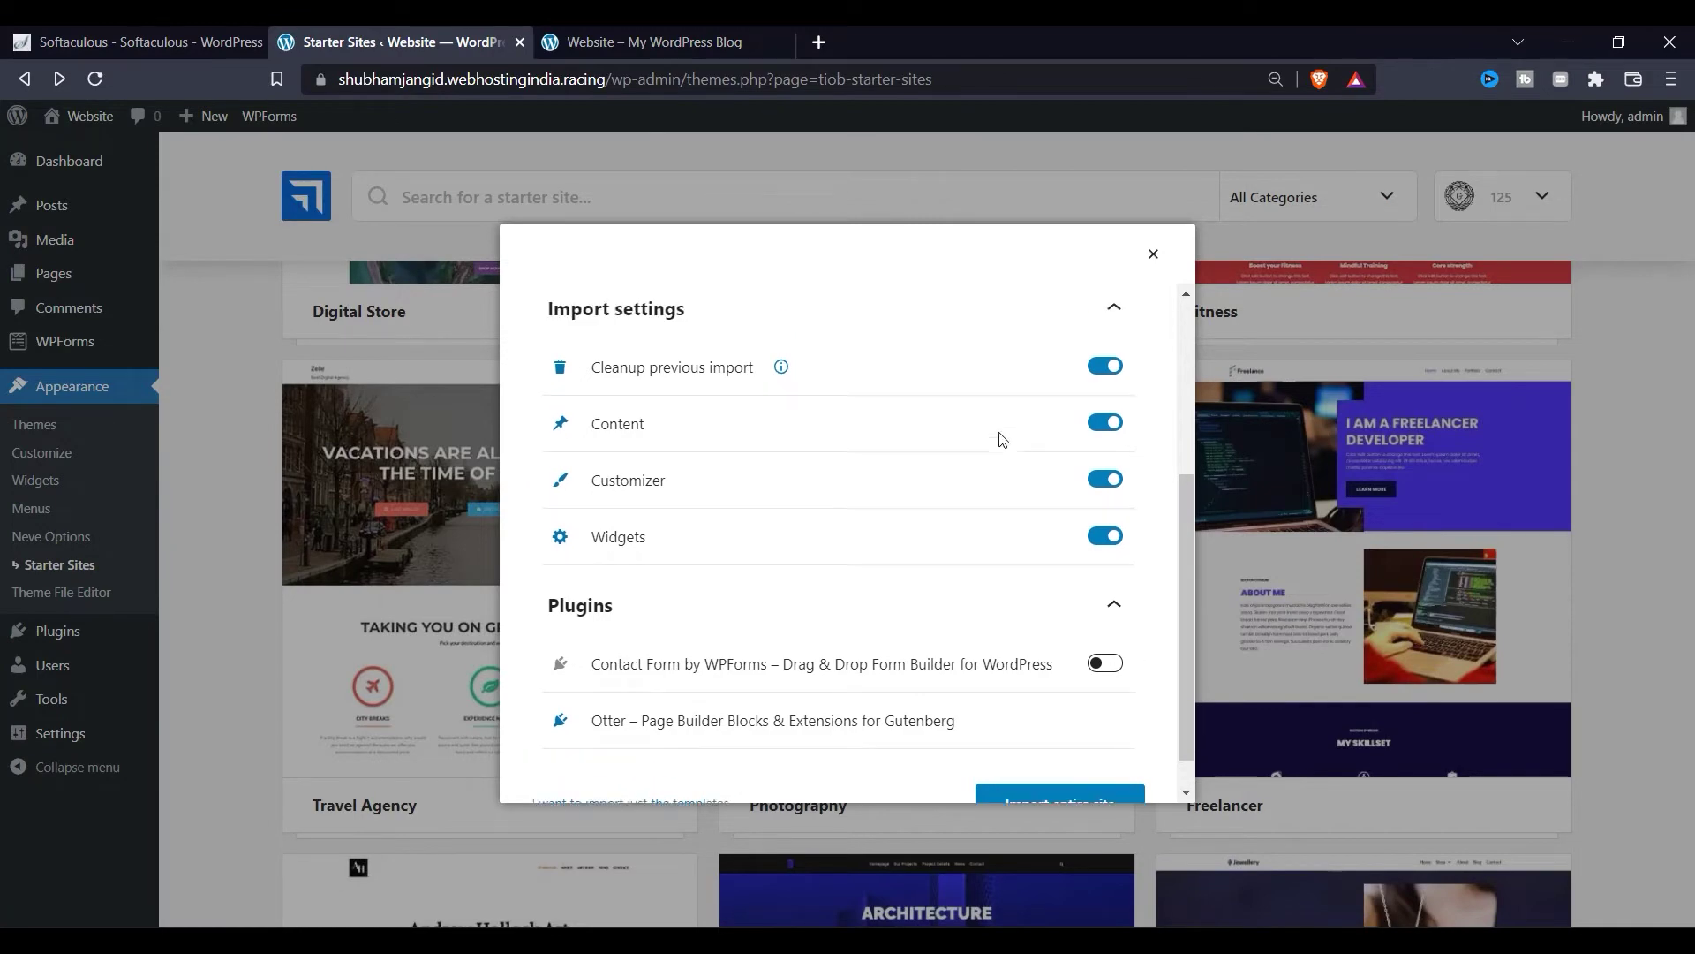
pyautogui.scroll(-4, 1013, 484)
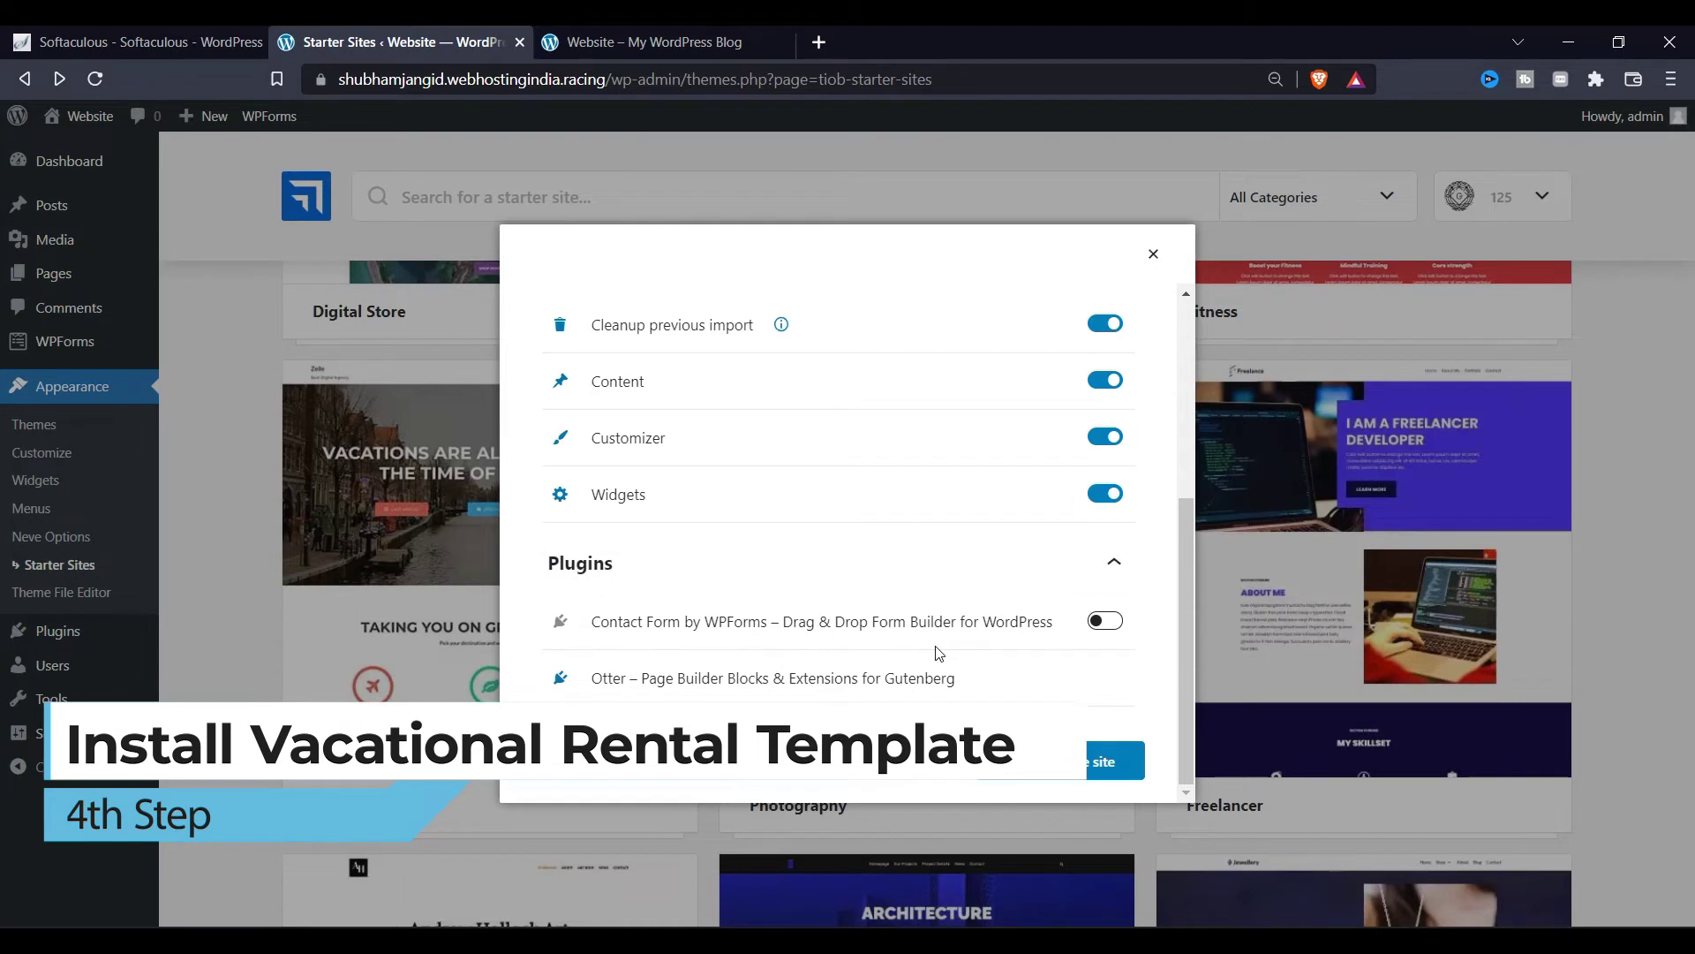
pyautogui.click(1104, 622)
pyautogui.click(1116, 761)
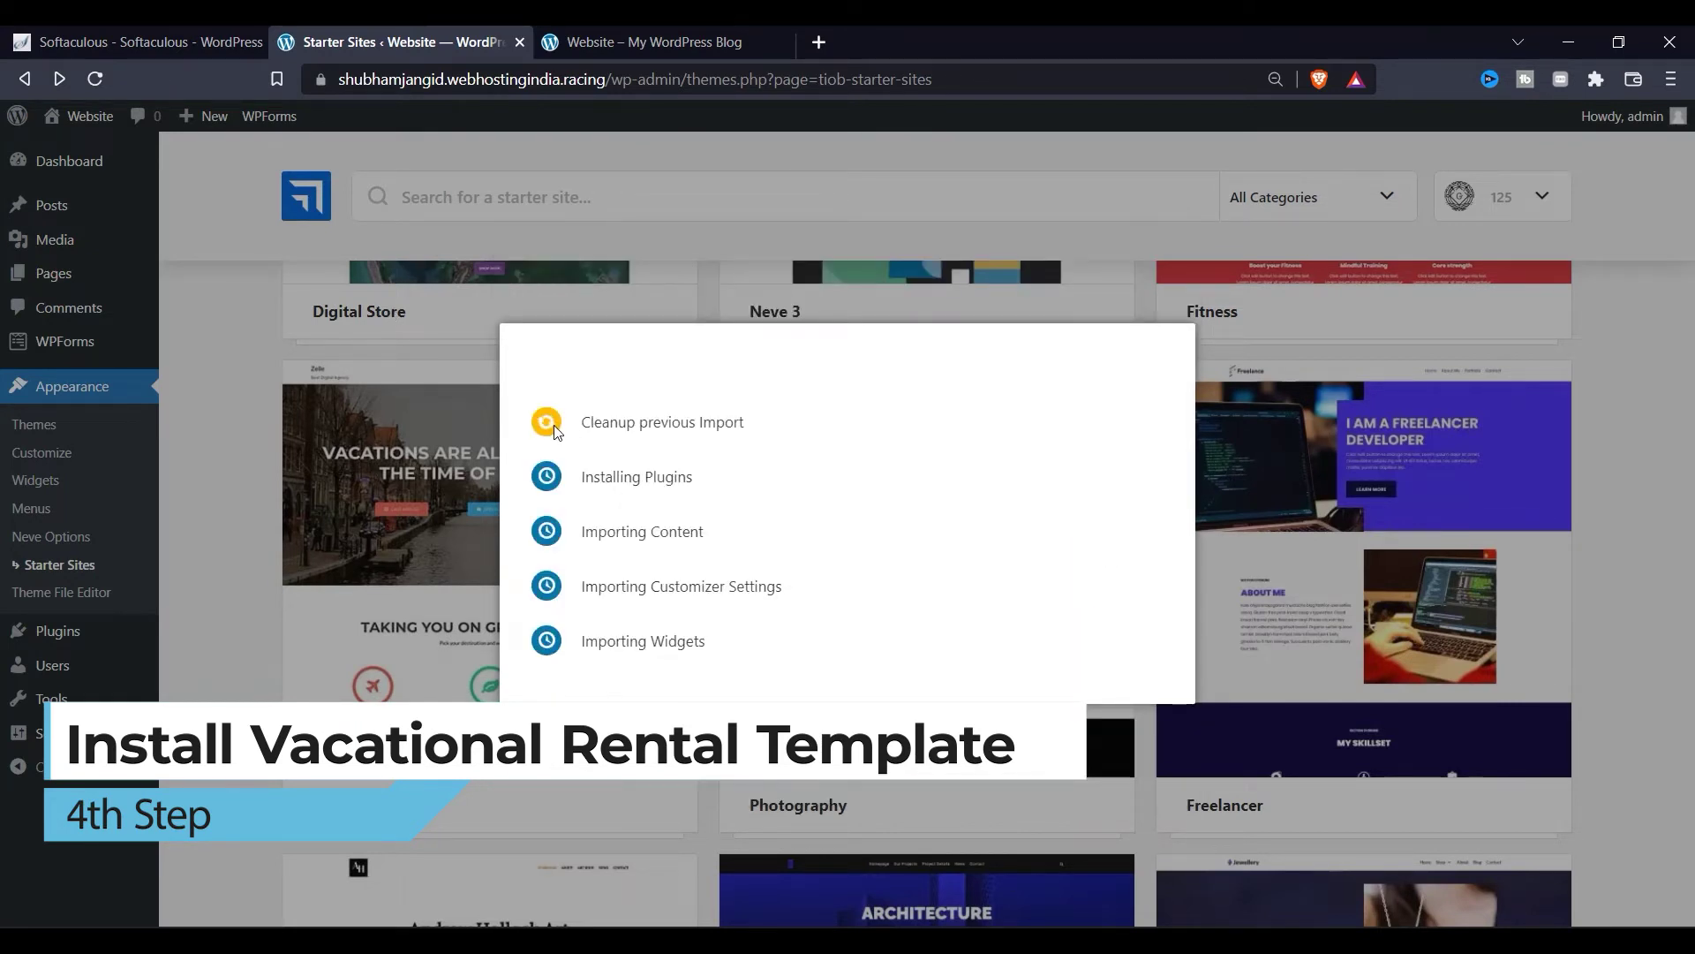
# Step: Once the import finishes, open View Website in a new tab
pyautogui.moveTo(583, 427); pyautogui.dragTo(896, 447)
pyautogui.click(639, 420)
pyautogui.tripleClick(639, 422)
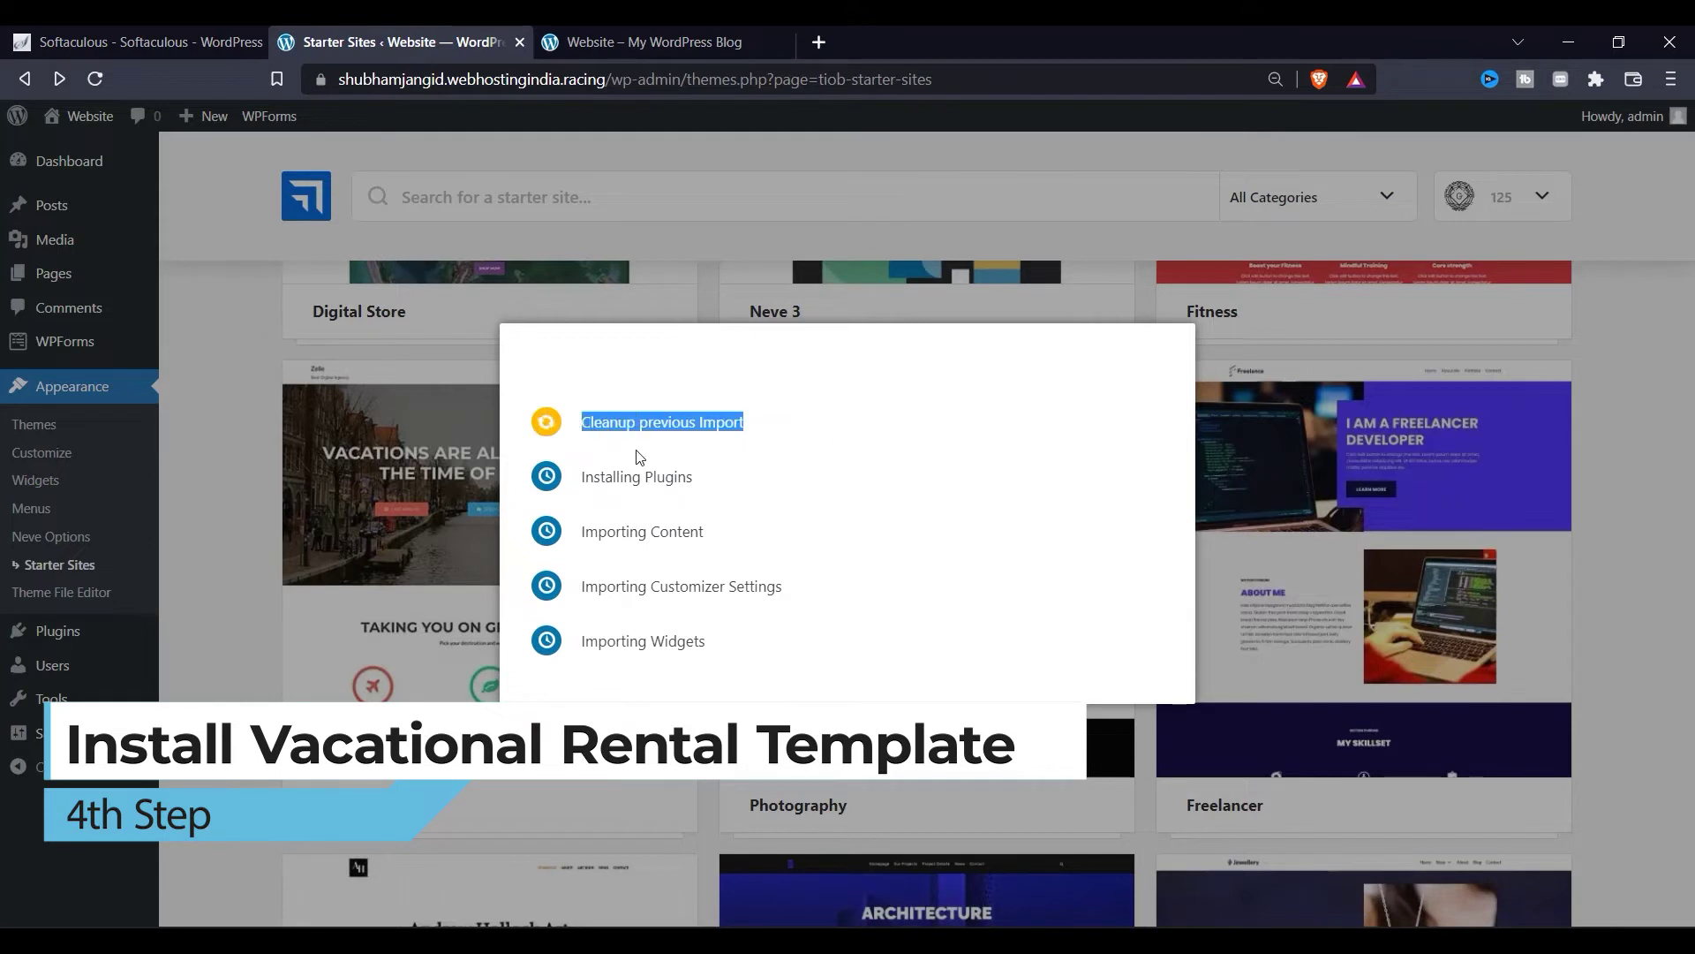
pyautogui.click(605, 448)
pyautogui.moveTo(572, 404); pyautogui.dragTo(827, 427)
pyautogui.click(826, 428)
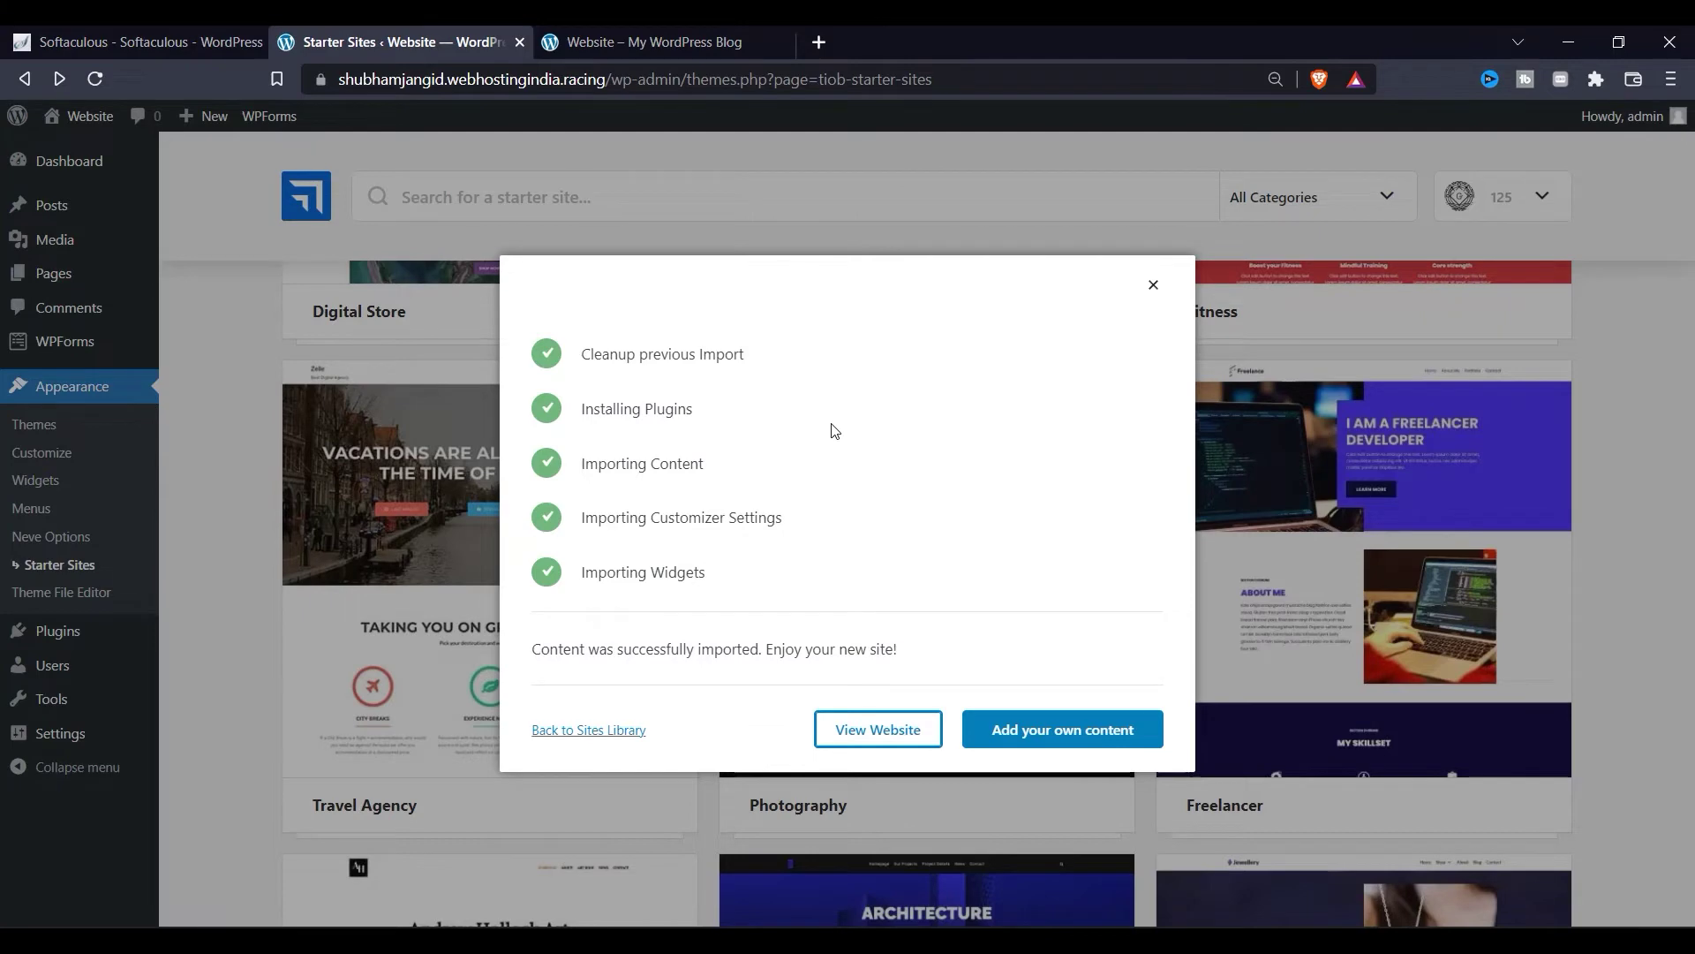
pyautogui.rightClick(885, 733)
pyautogui.click(988, 499)
pyautogui.click(1045, 42)
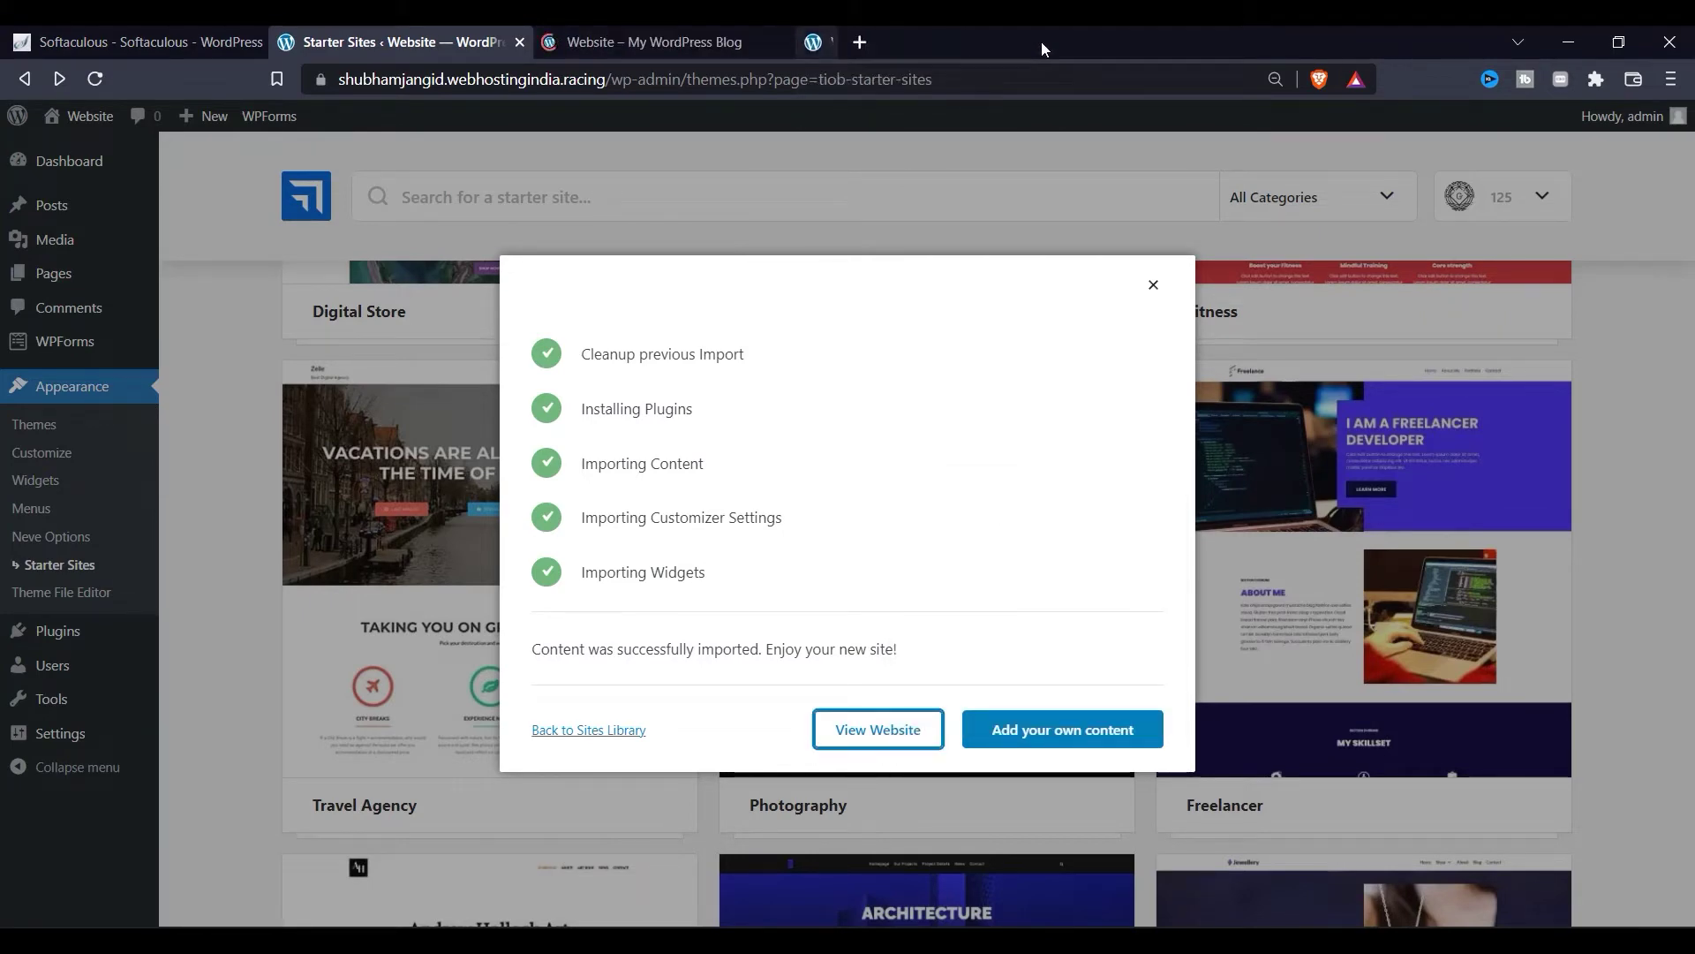
# Step: Switch to the site tab and highlight the 'Your Vacation Starts Here' hero heading
pyautogui.click(654, 39)
pyautogui.scroll(-3, 460, 391)
pyautogui.scroll(3, 460, 391)
pyautogui.moveTo(366, 389); pyautogui.dragTo(436, 399)
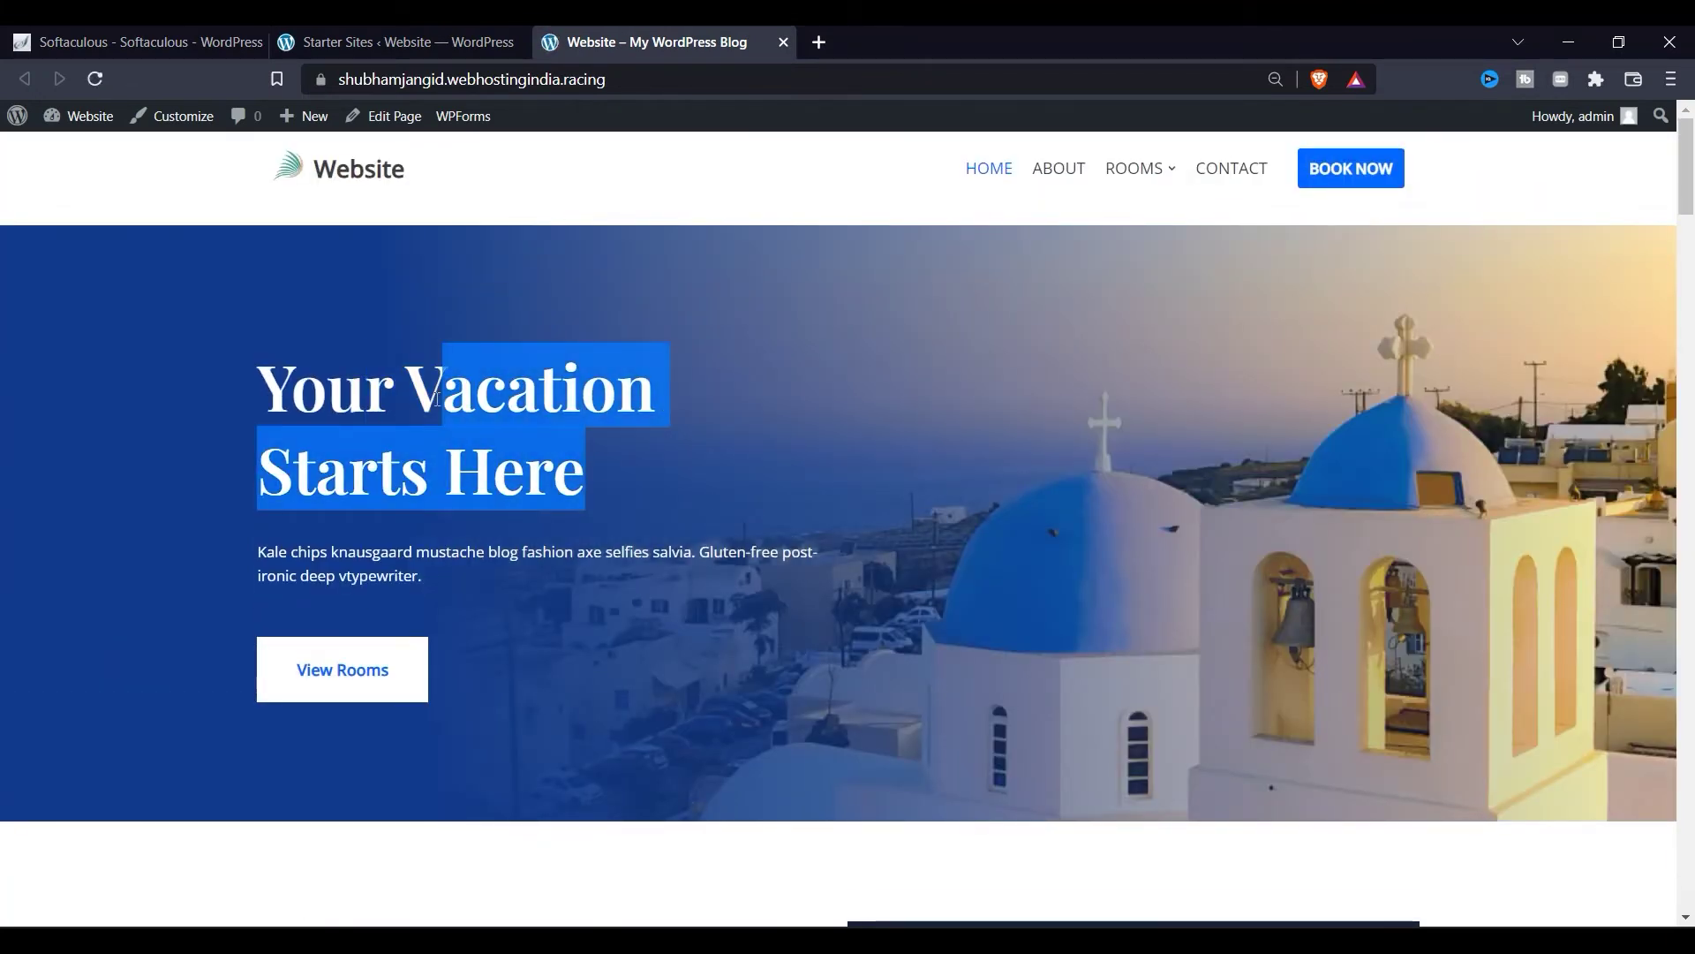
pyautogui.click(363, 371)
pyautogui.moveTo(593, 505); pyautogui.dragTo(220, 368)
pyautogui.click(412, 434)
pyautogui.tripleClick(615, 504)
pyautogui.click(664, 533)
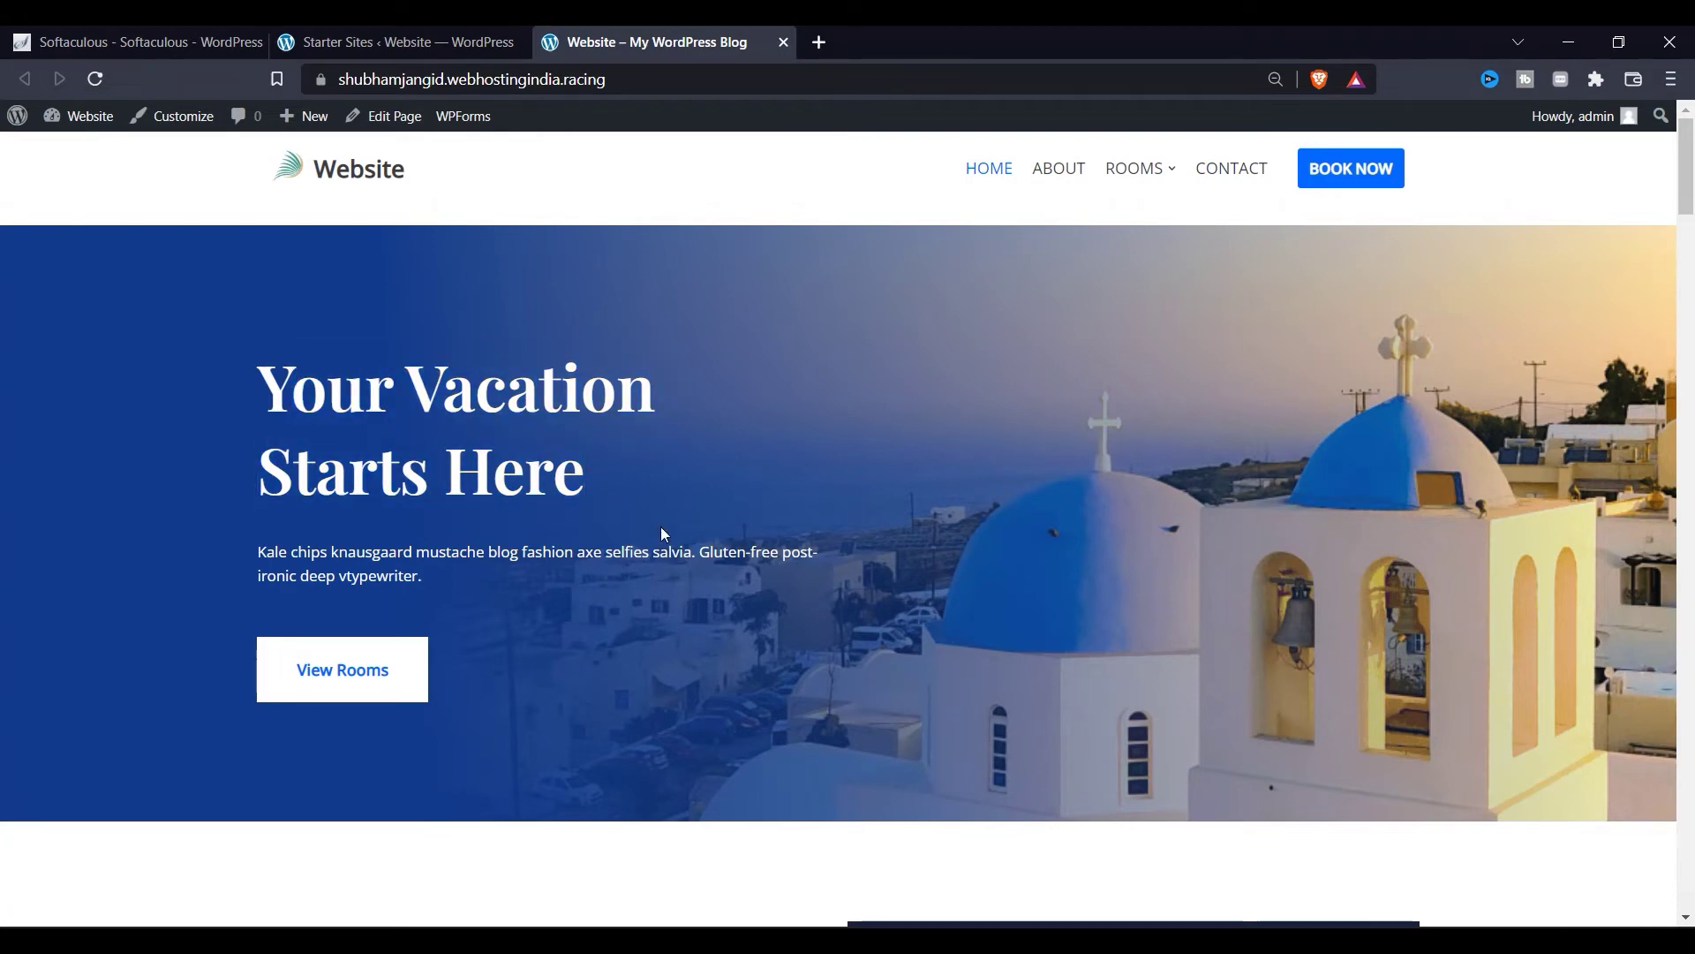
# Step: Scroll through the imported home page, then open the site Customizer
pyautogui.scroll(-10, 596, 510)
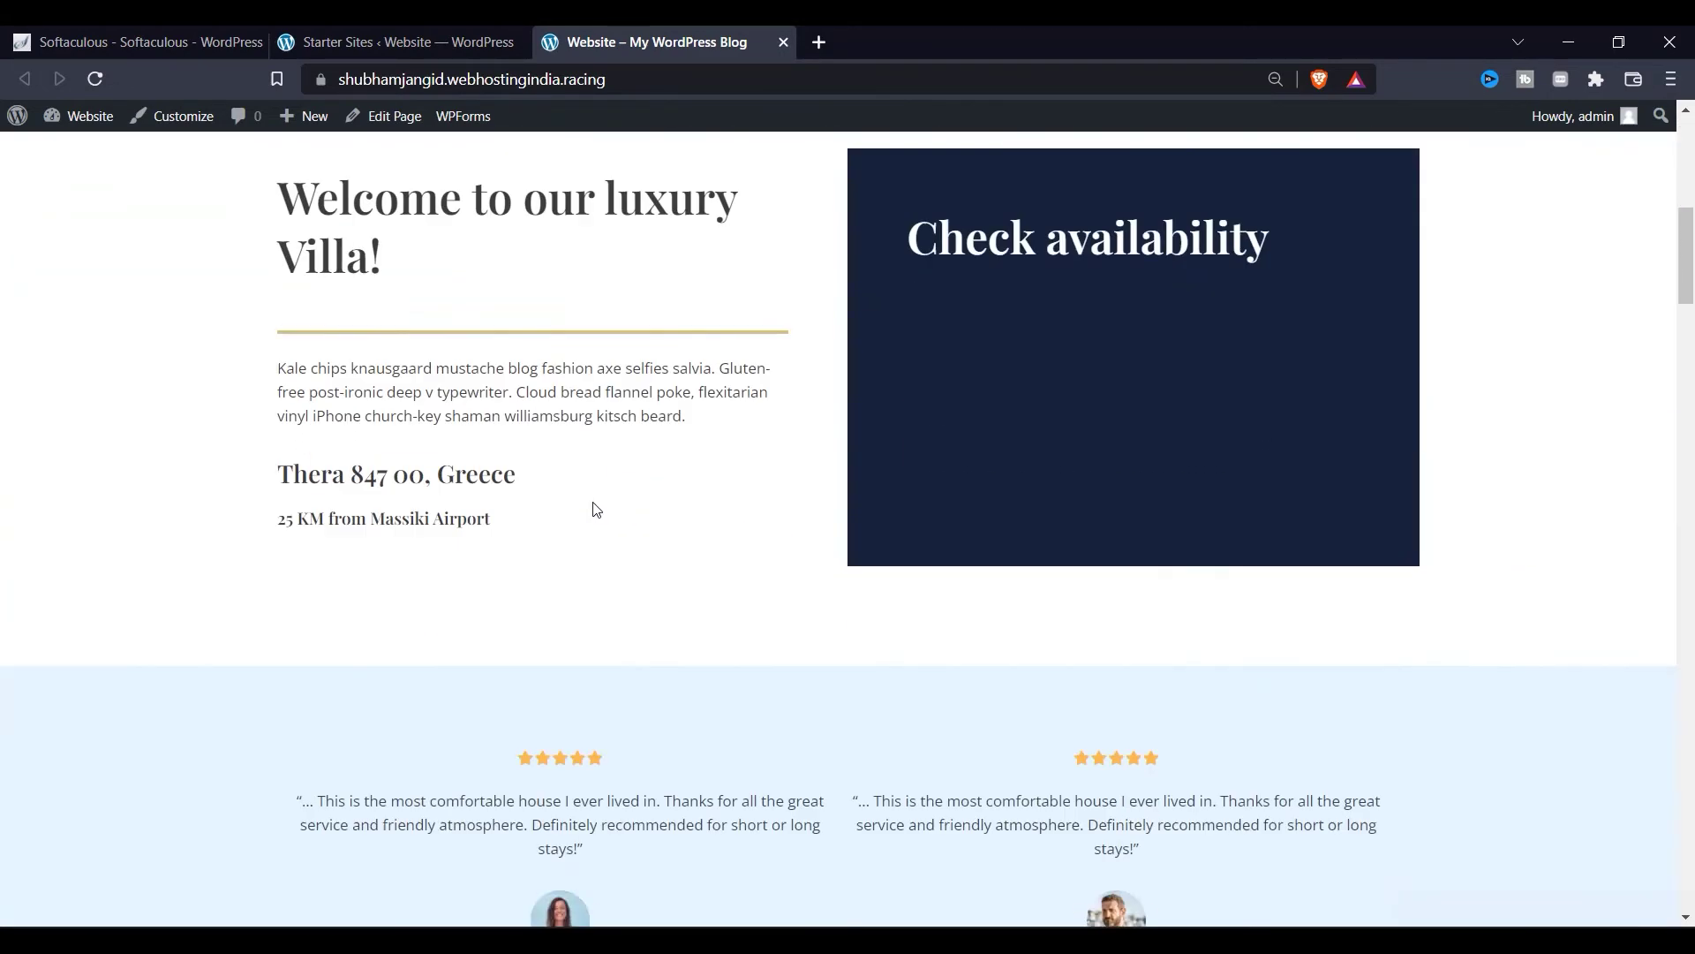
pyautogui.scroll(10, 596, 509)
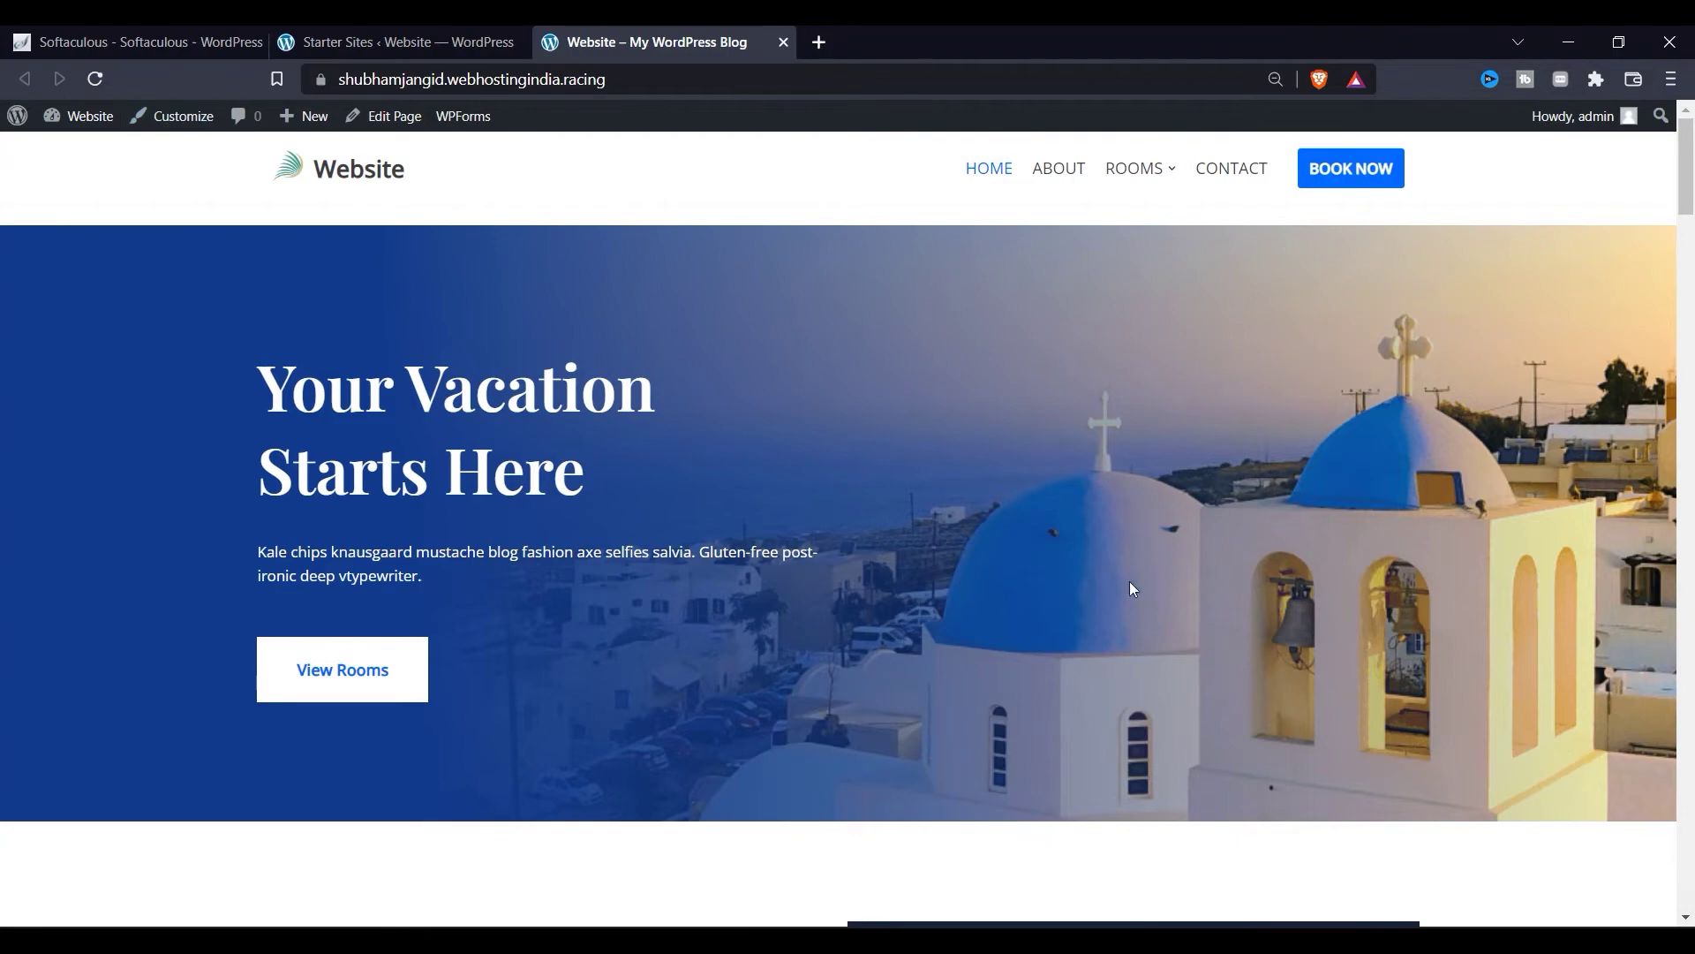
pyautogui.scroll(-20, 1170, 609)
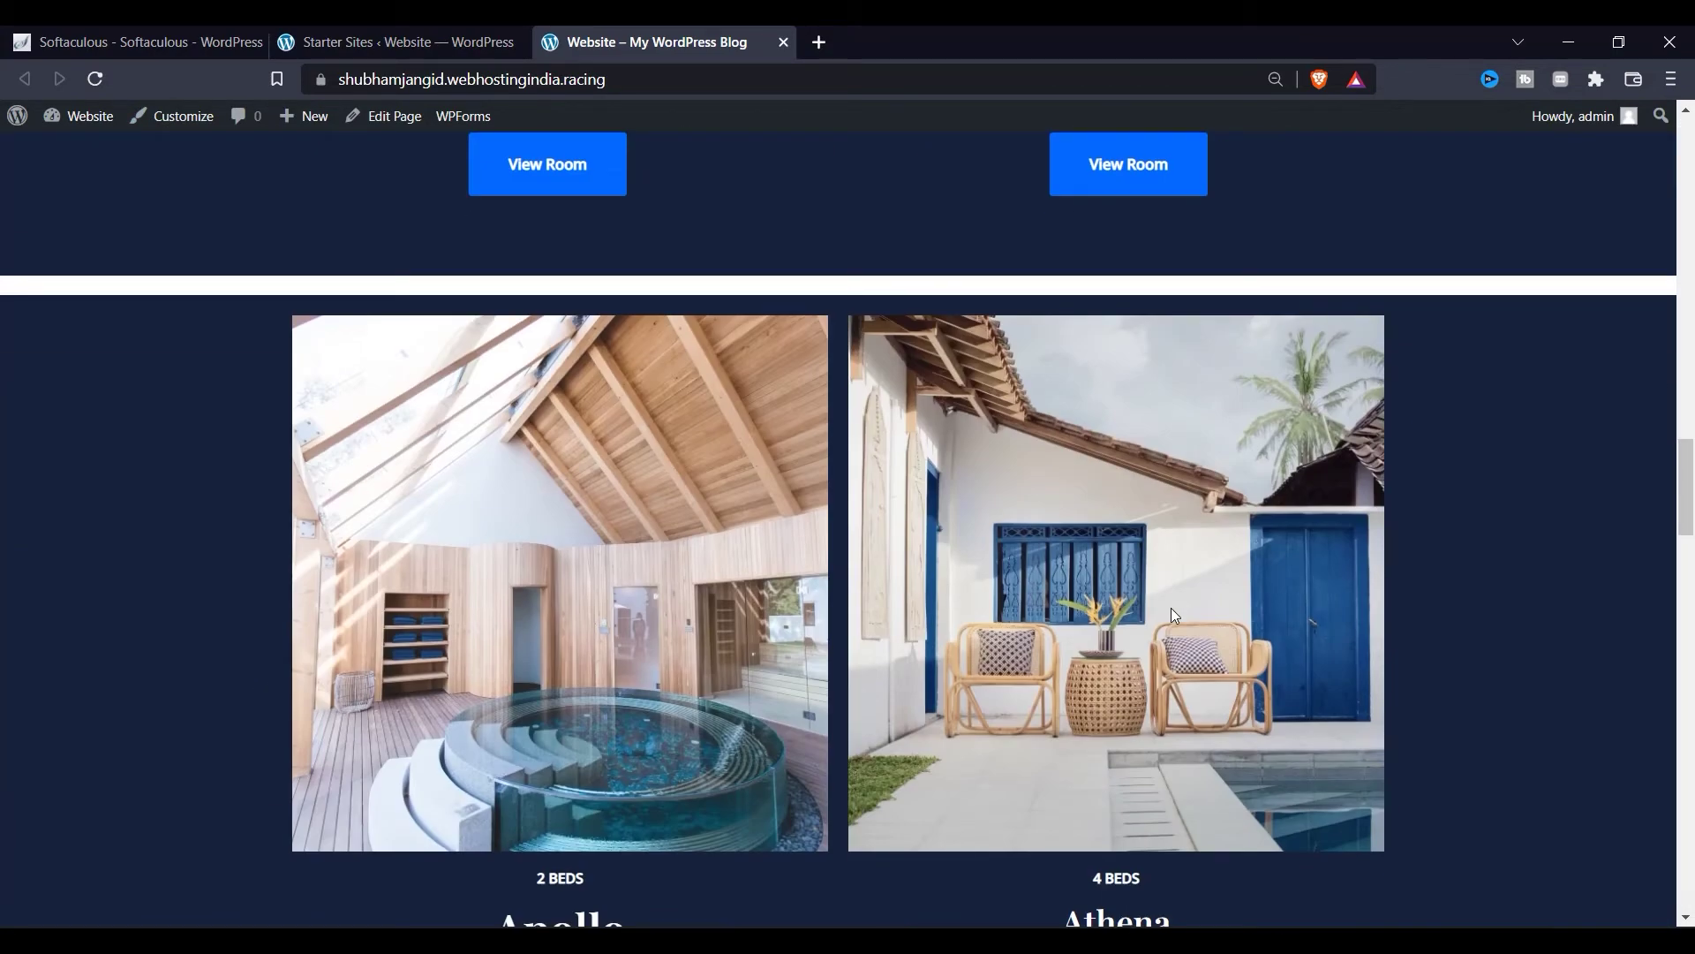
pyautogui.scroll(20, 1170, 607)
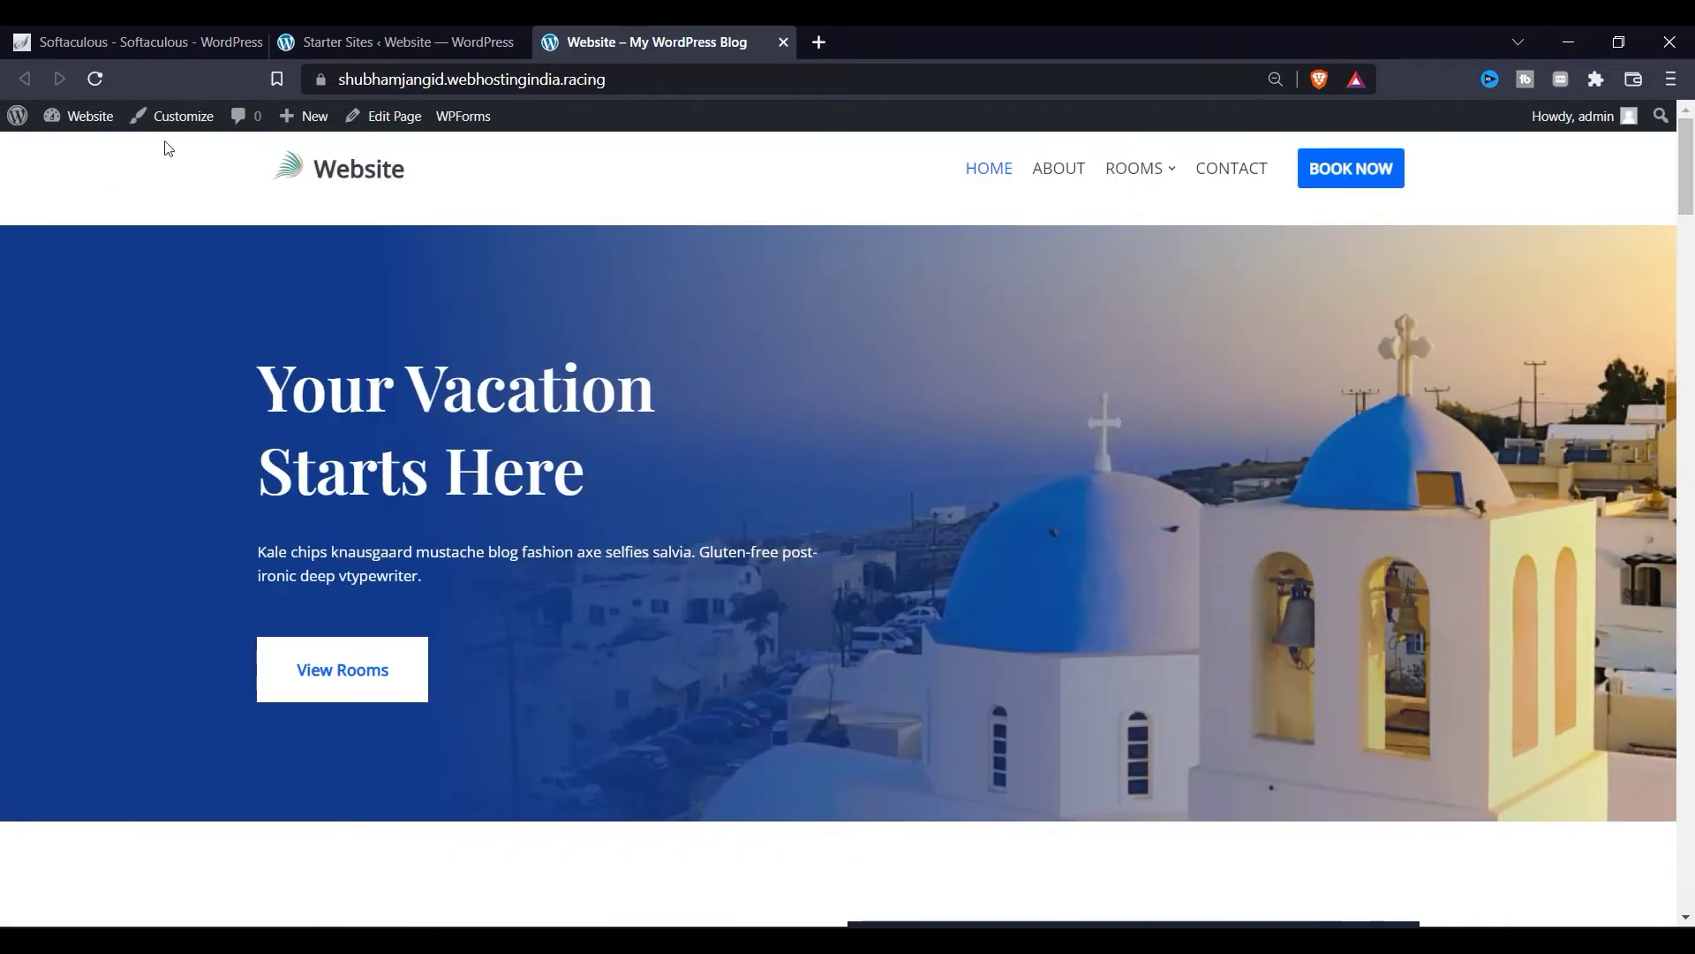
pyautogui.click(170, 116)
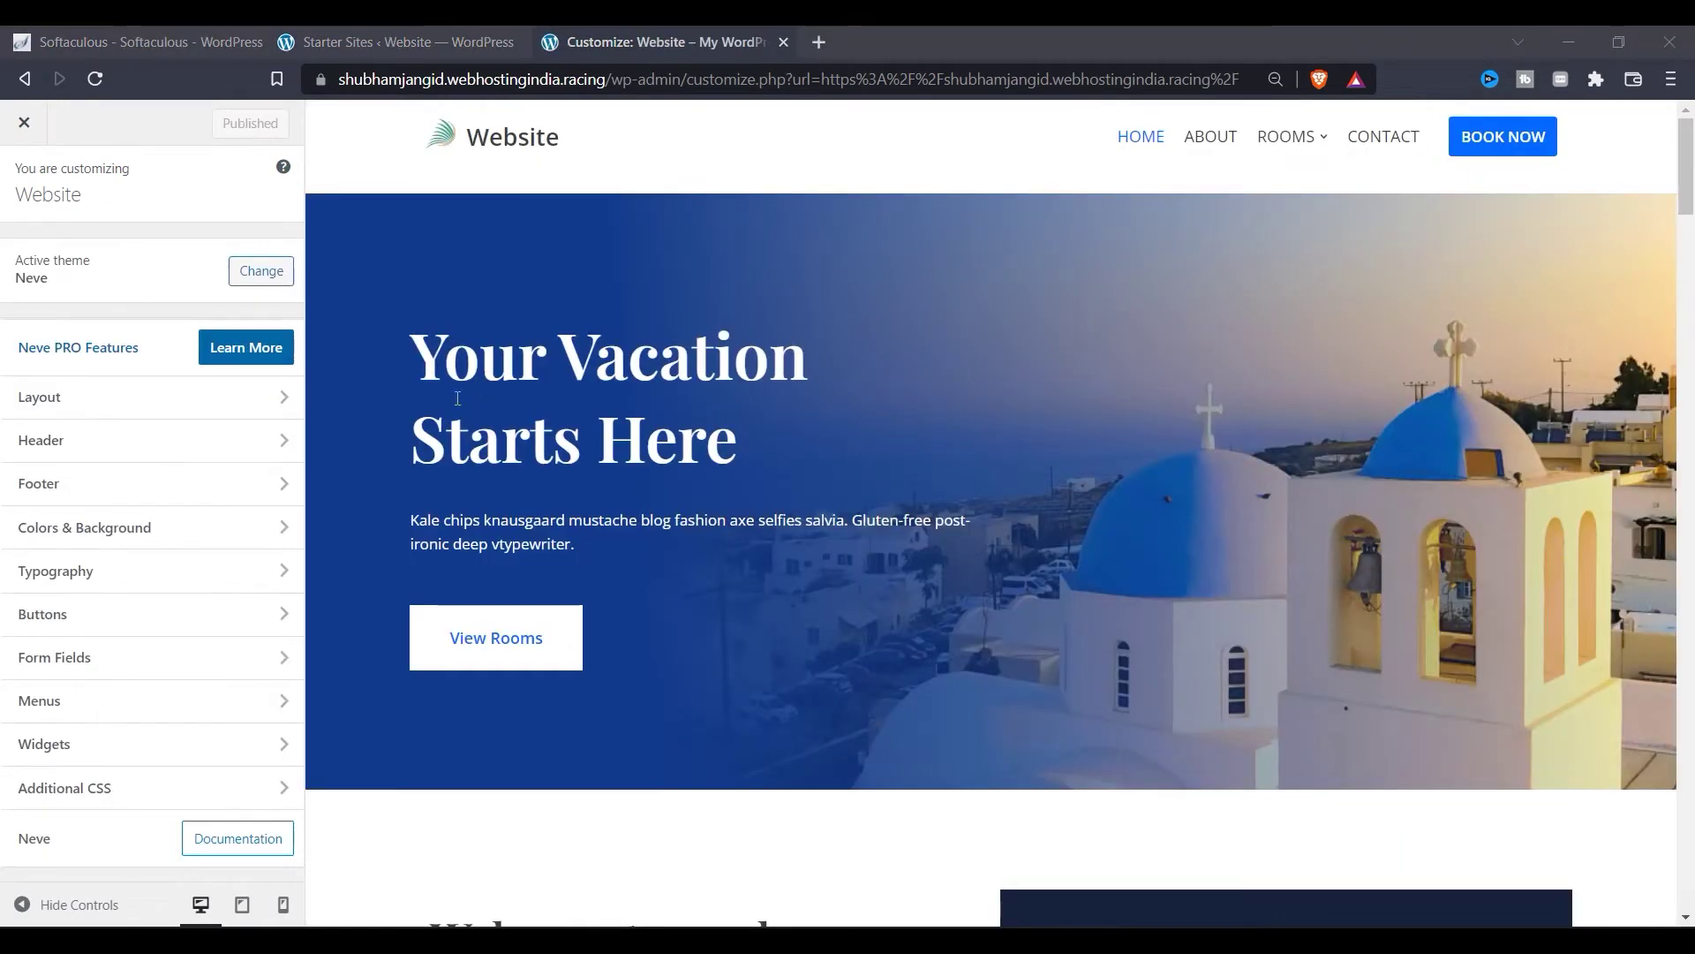
# Step: Look through the Layout content and sidebar options, then return to the main sections
pyautogui.click(187, 401)
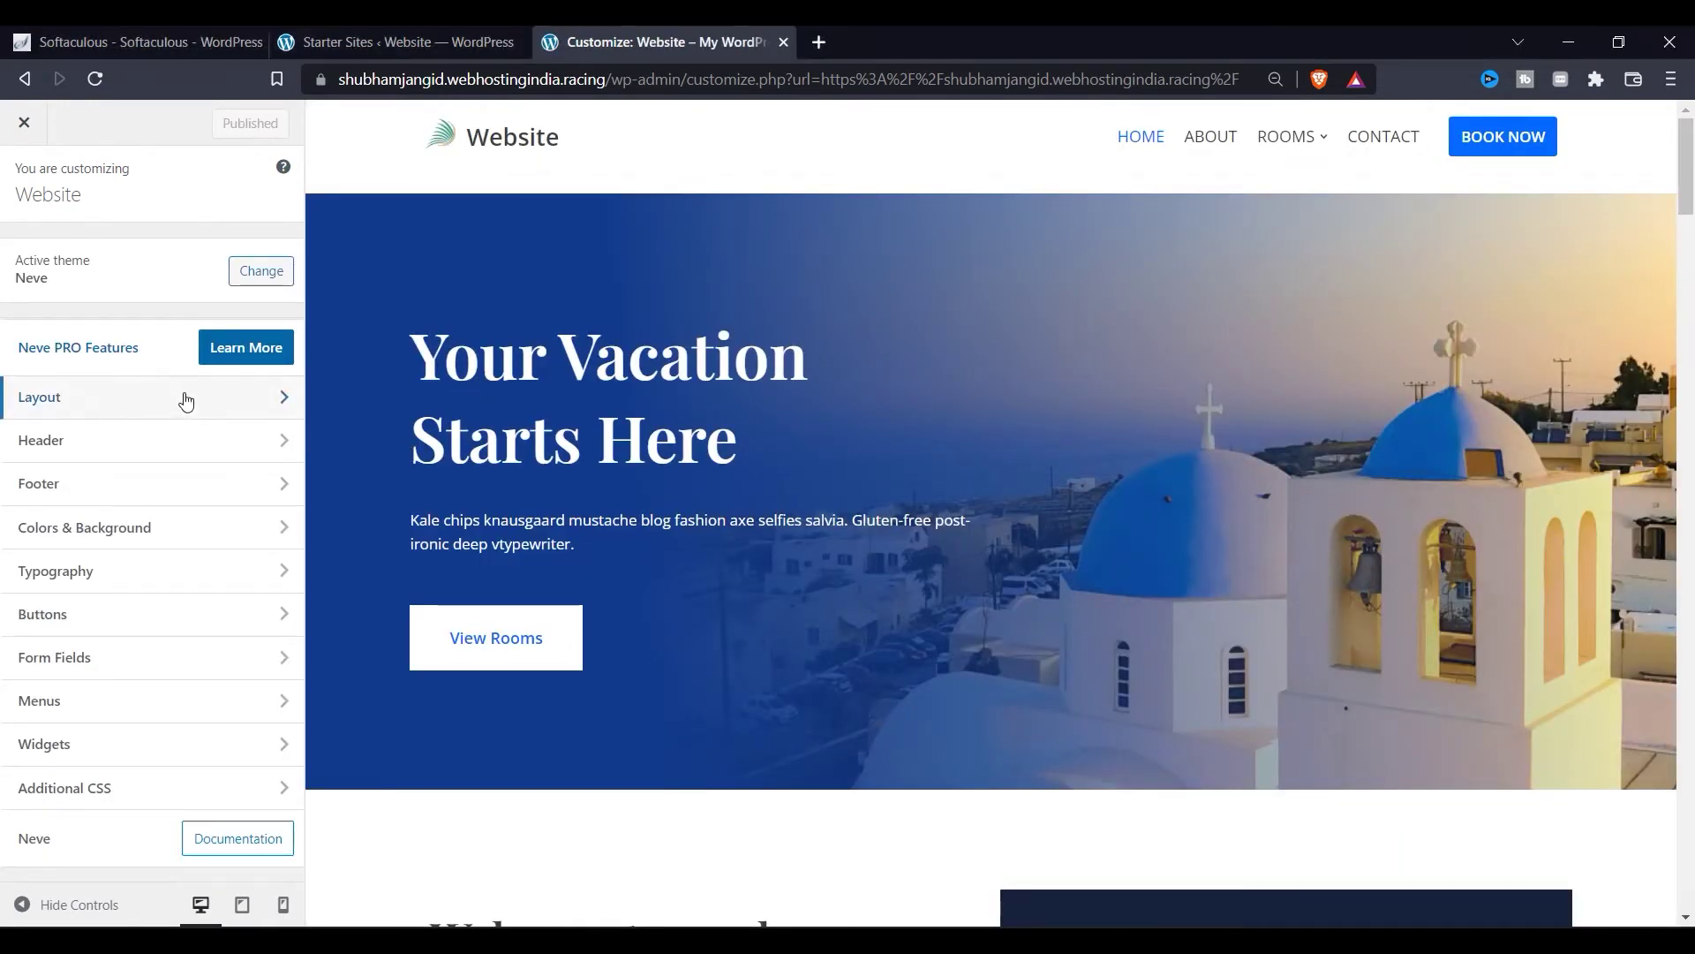
pyautogui.click(186, 401)
pyautogui.click(195, 298)
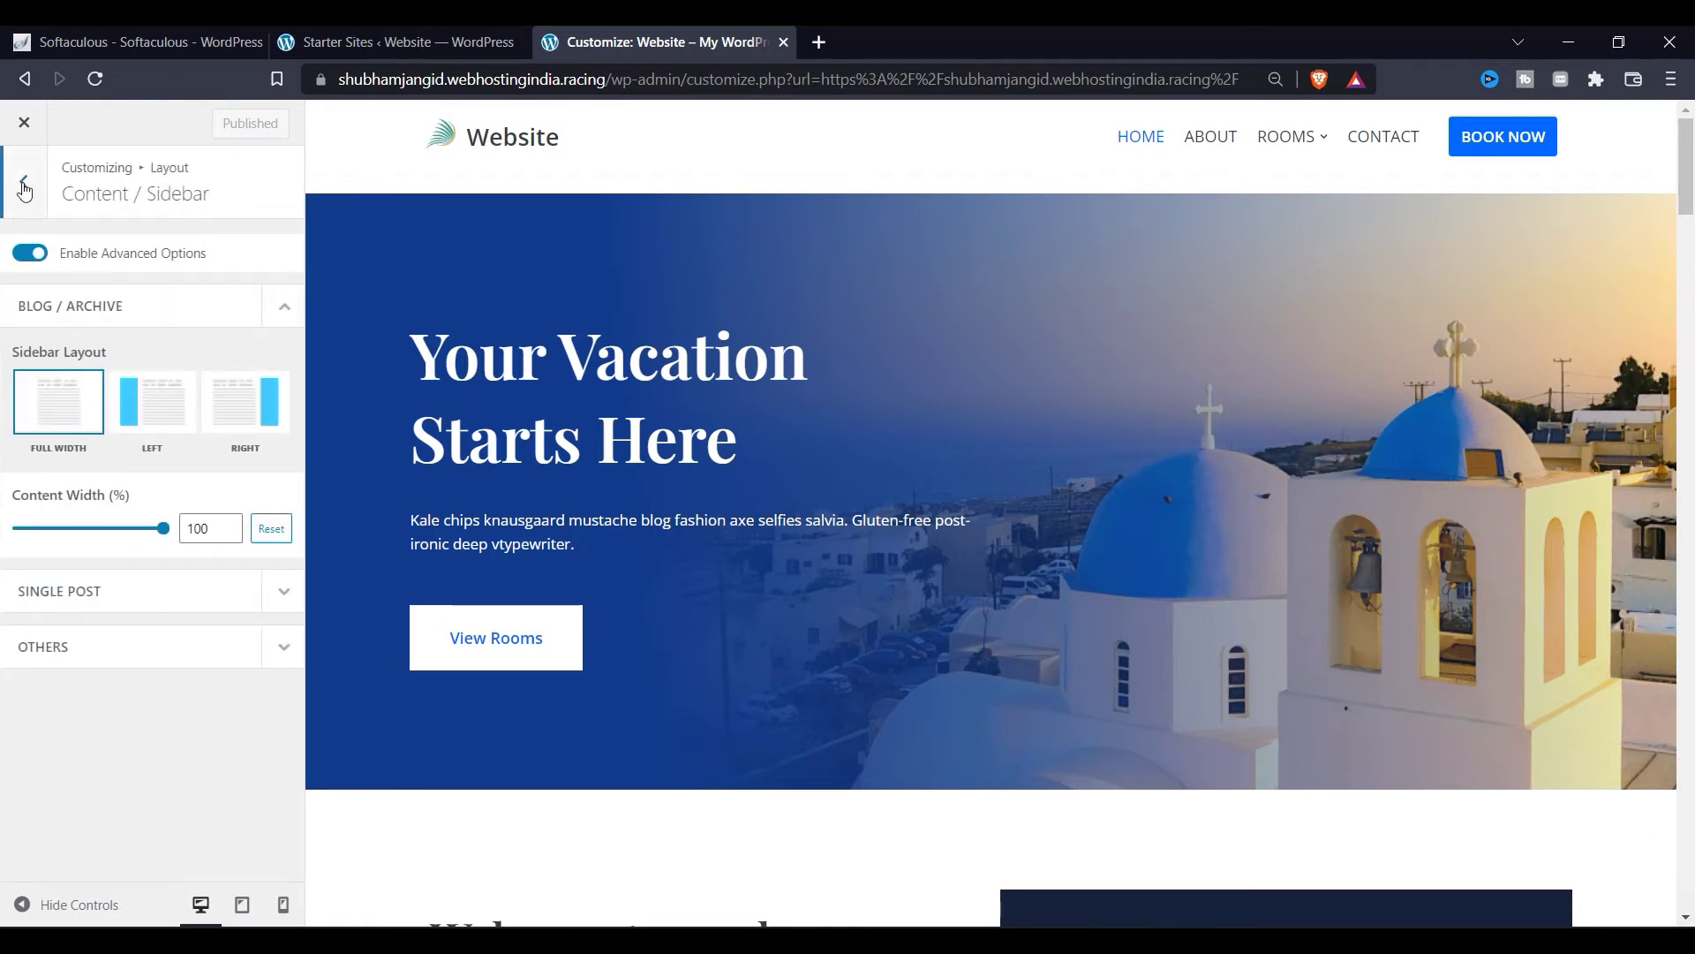
pyautogui.click(31, 212)
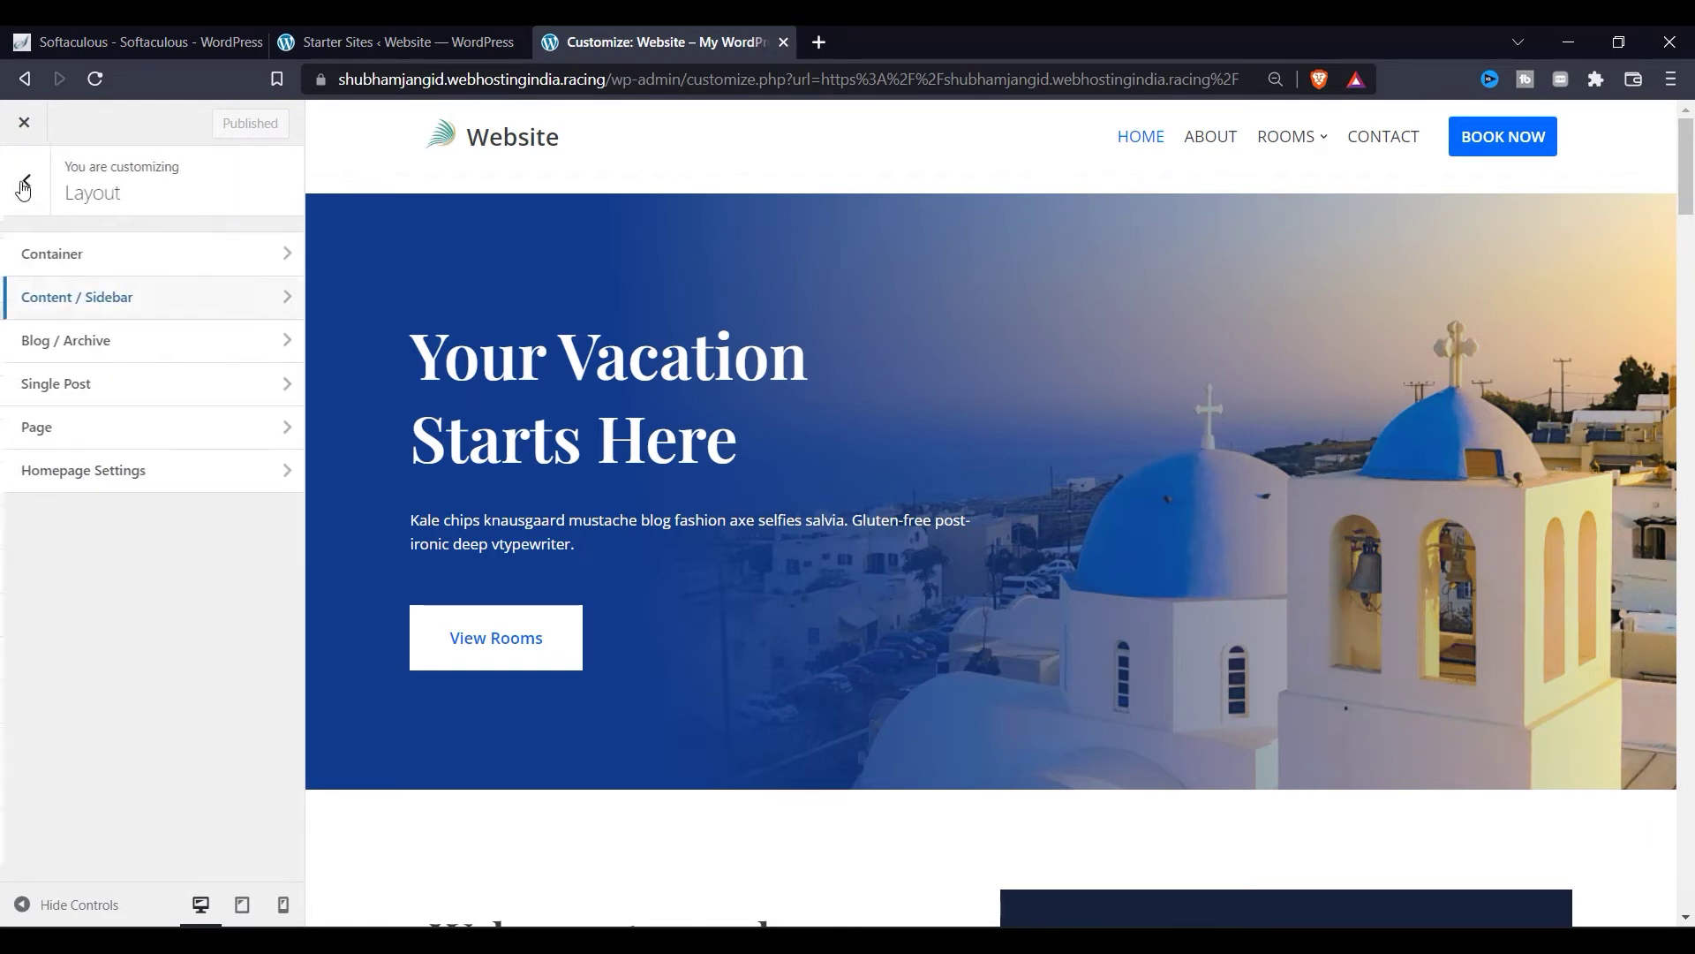
pyautogui.click(24, 199)
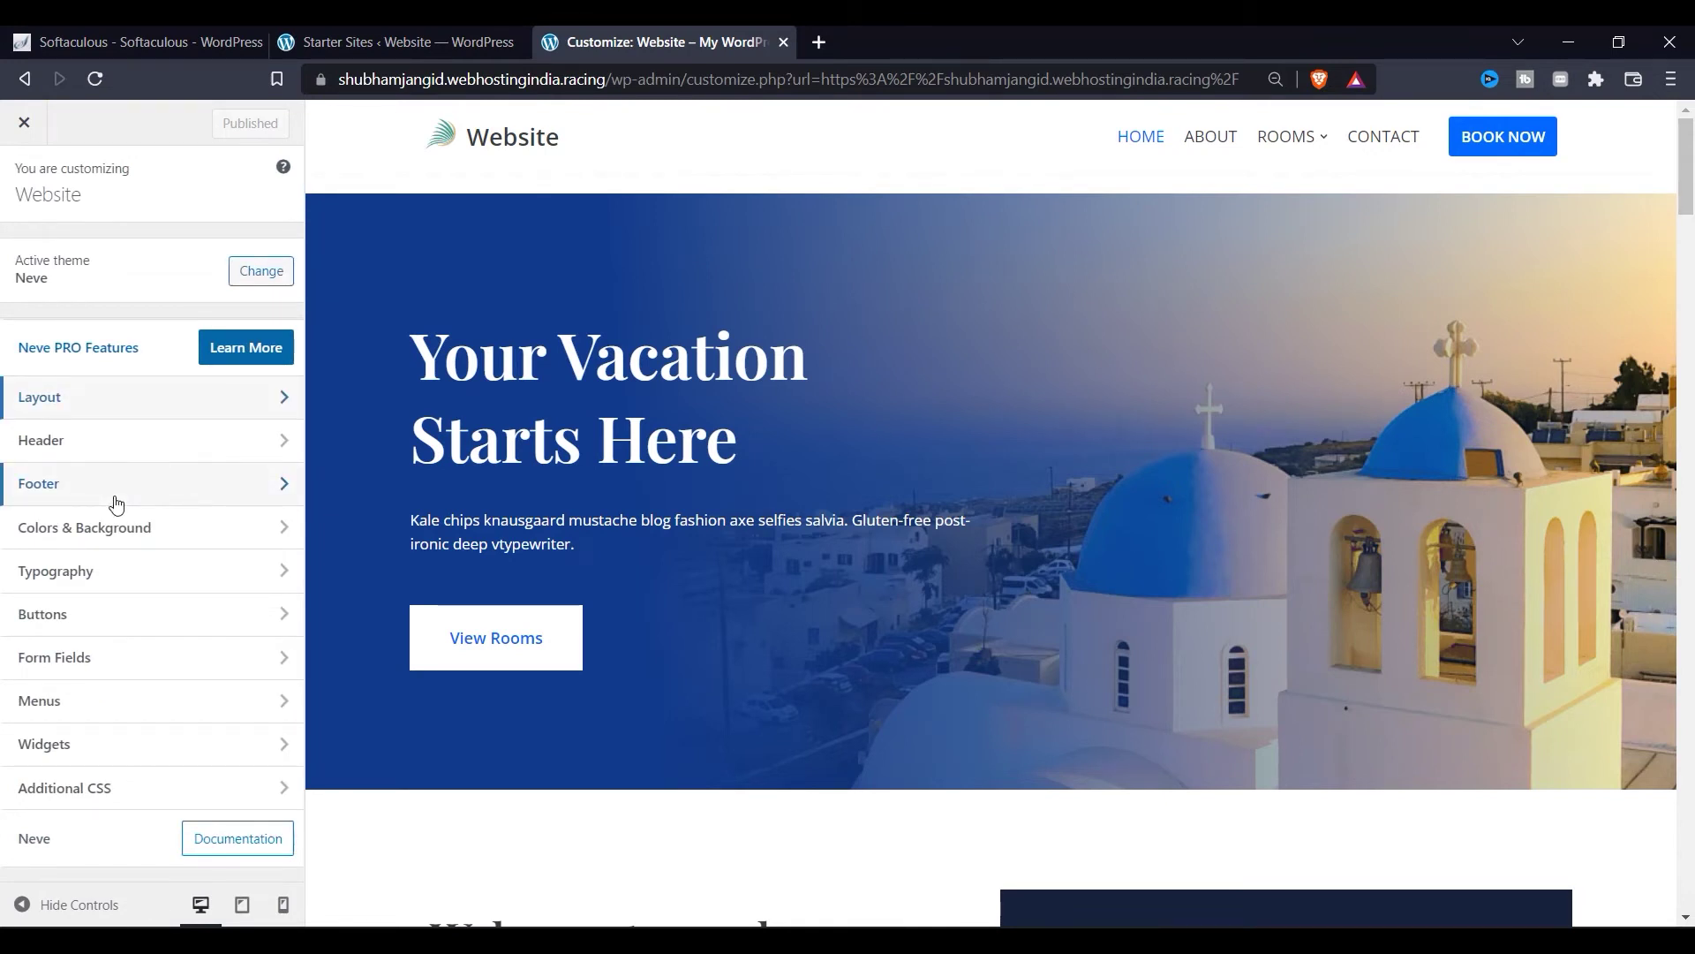
# Step: In Colors & Background, choose the Green global palette, leaving the background image unset
pyautogui.click(126, 528)
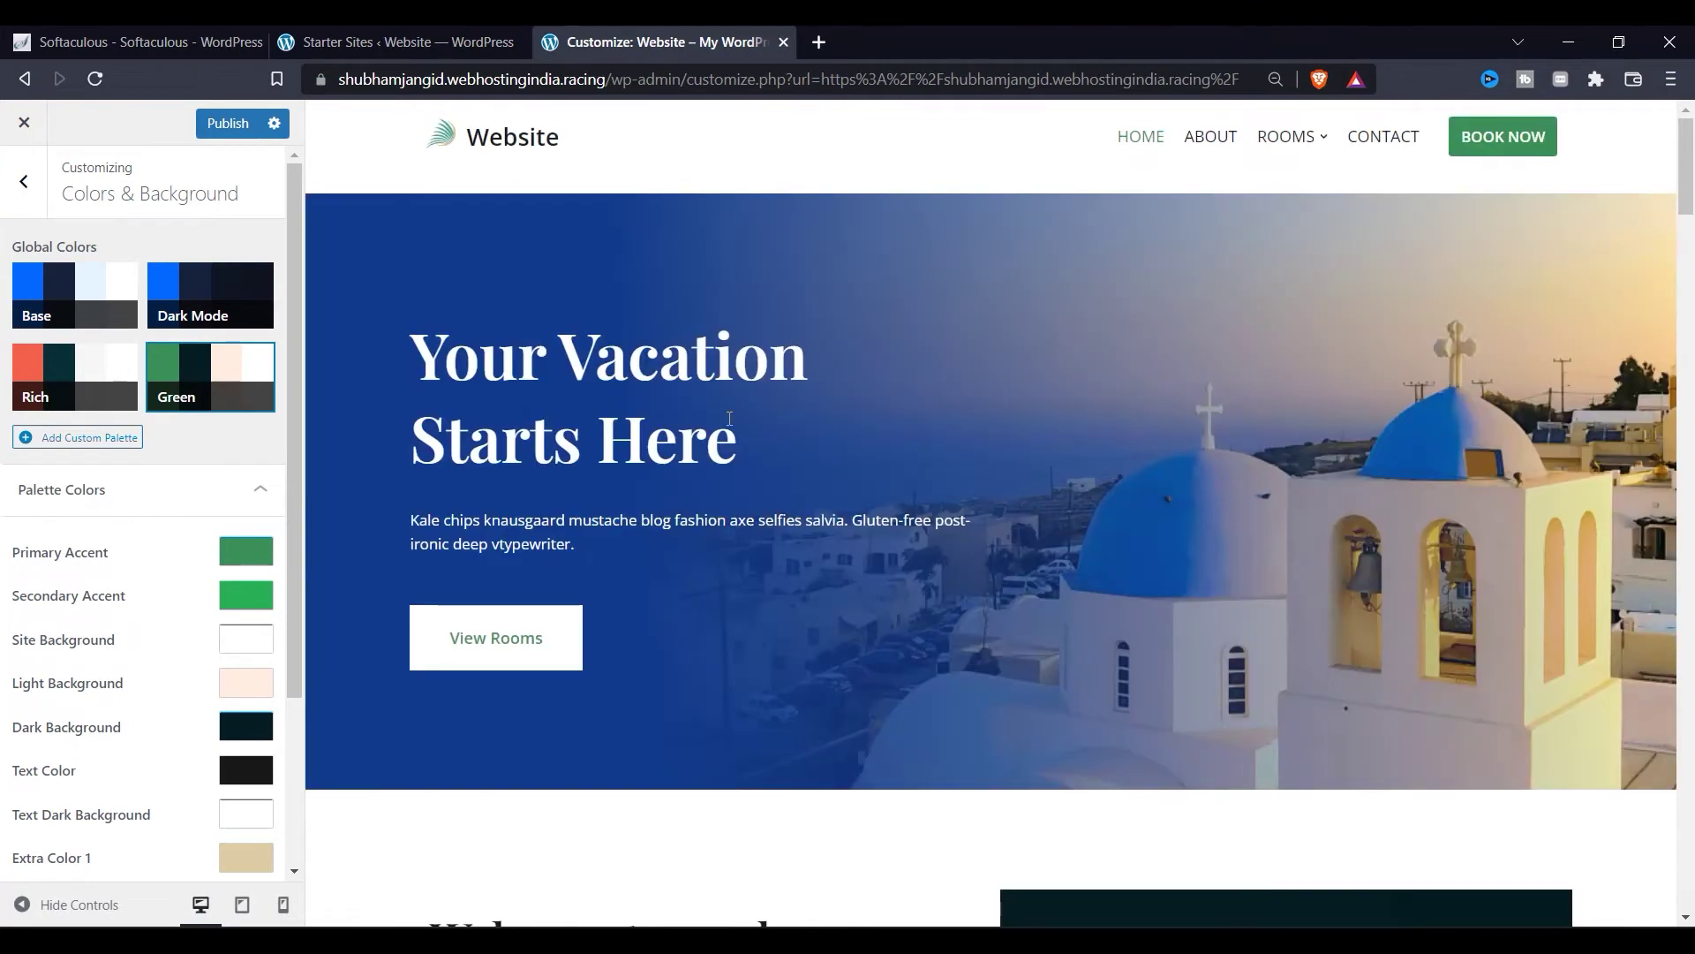
pyautogui.scroll(-3, 194, 468)
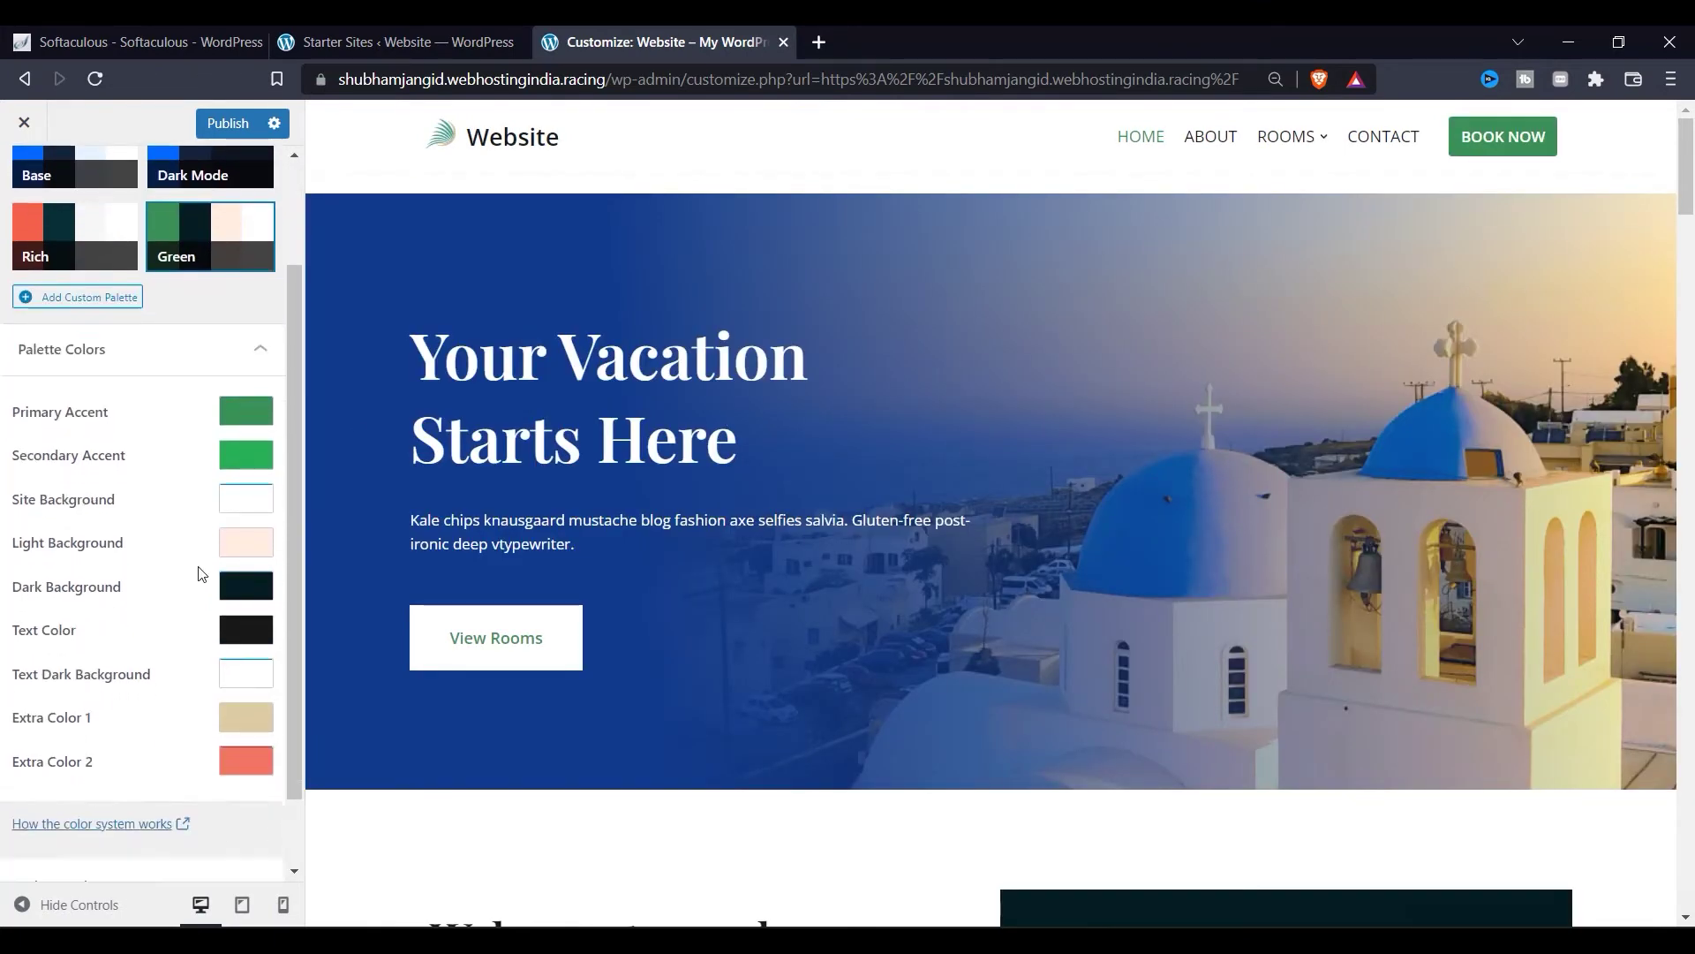
pyautogui.scroll(-1, 346, 494)
pyautogui.scroll(-2, 486, 481)
pyautogui.scroll(4, 530, 459)
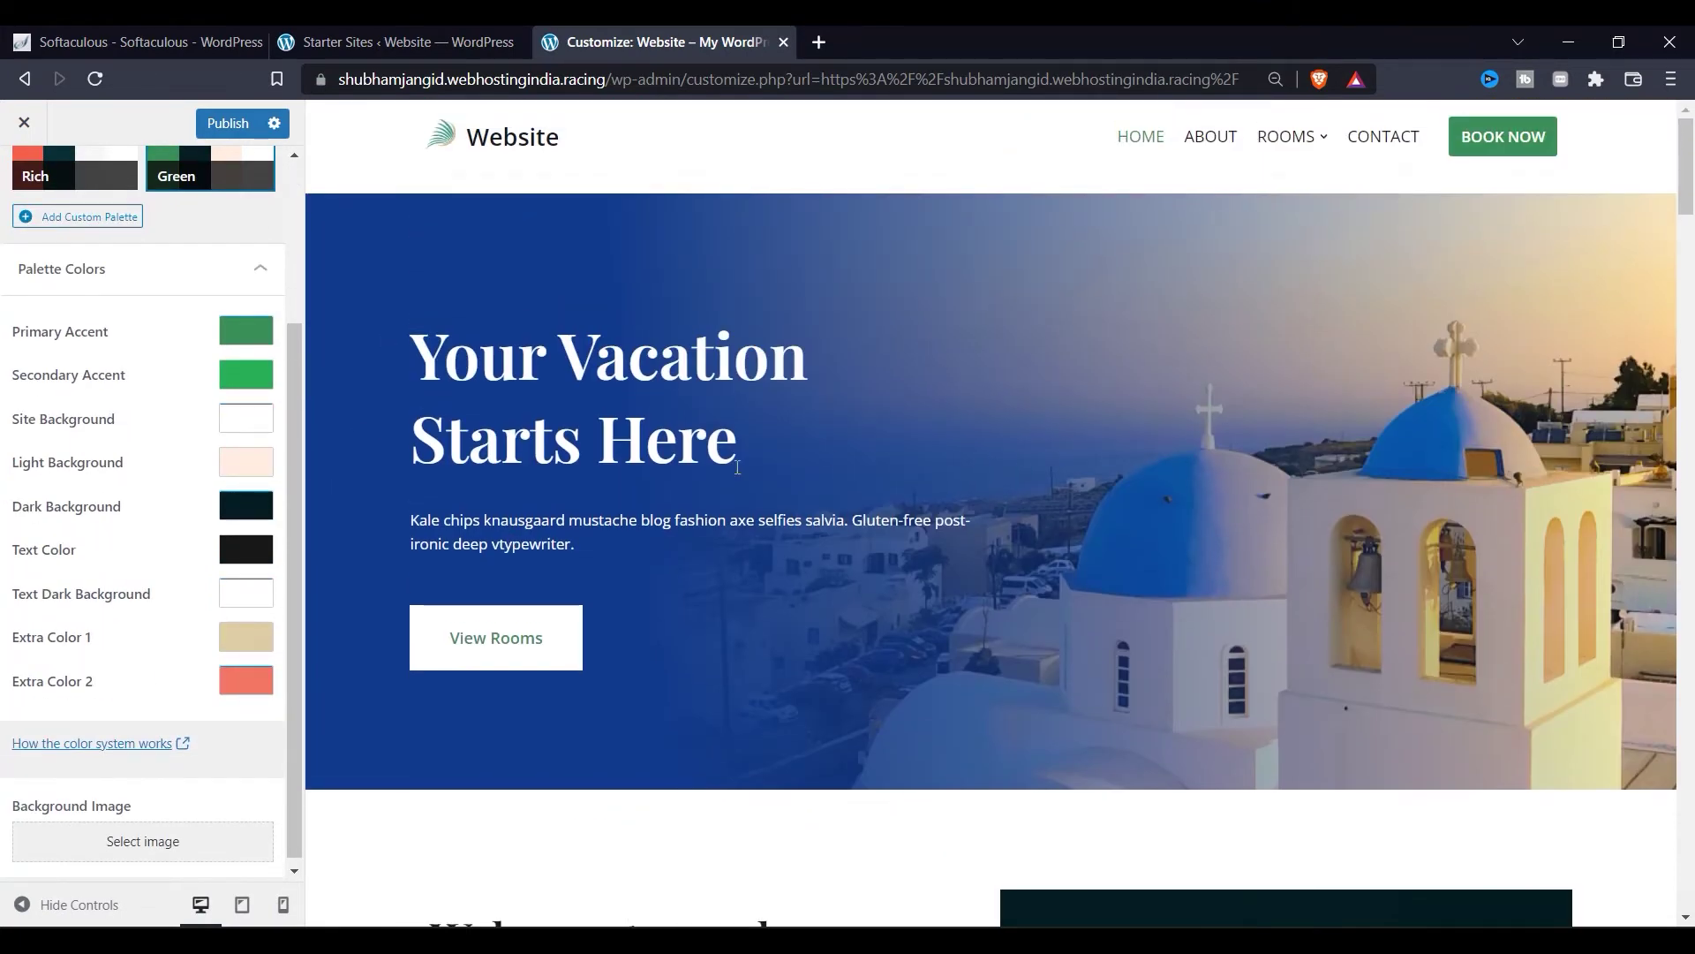
pyautogui.scroll(-5, 830, 455)
pyautogui.scroll(5, 830, 454)
pyautogui.scroll(-4, 527, 501)
pyautogui.scroll(2, 196, 432)
pyautogui.scroll(-2, 196, 431)
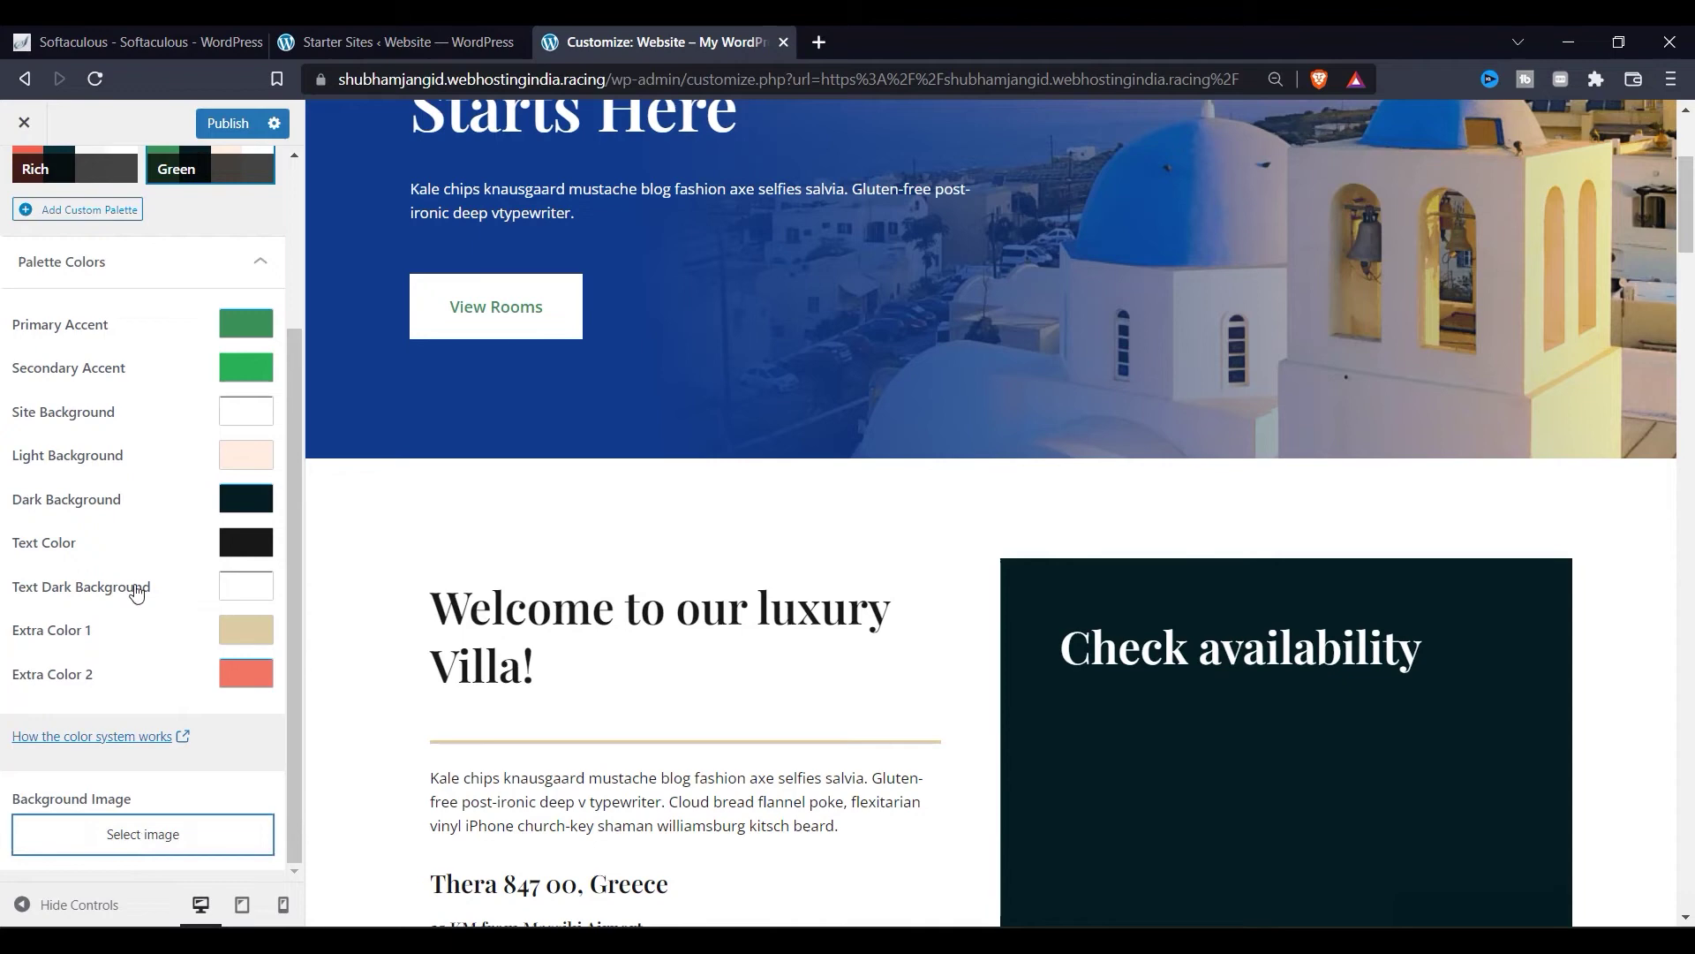
pyautogui.click(142, 833)
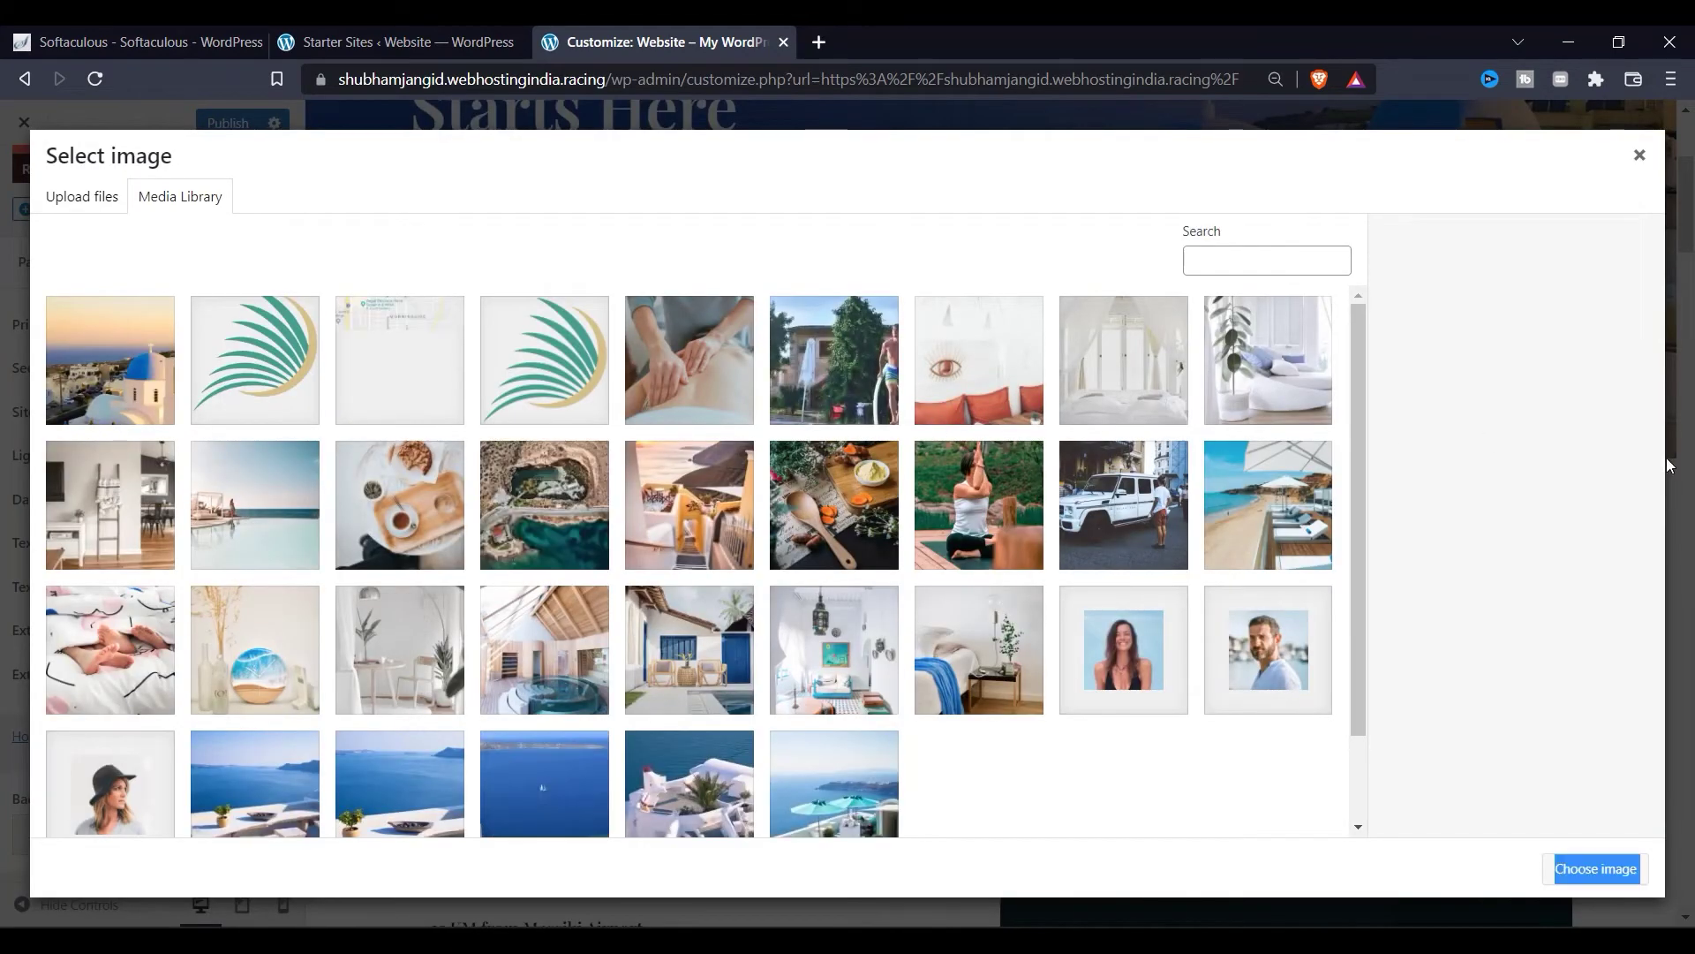
pyautogui.click(1639, 155)
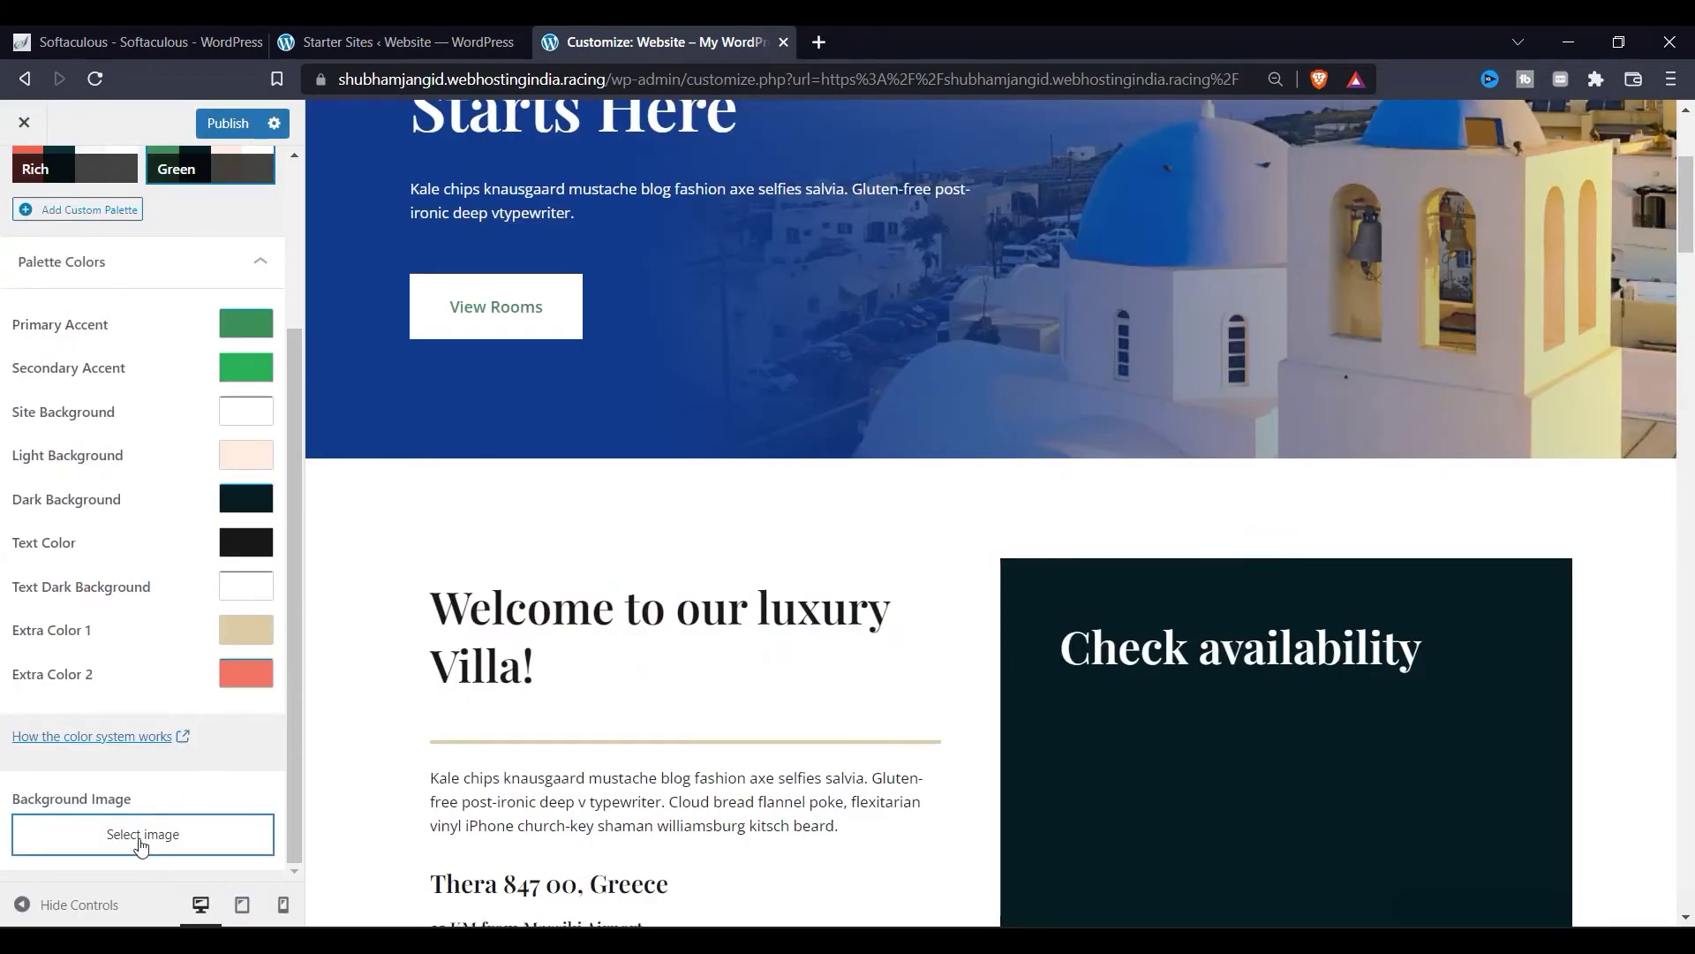
pyautogui.scroll(3, 98, 442)
# Step: Publish the Green palette change and return to the main Customizer menu
pyautogui.click(234, 126)
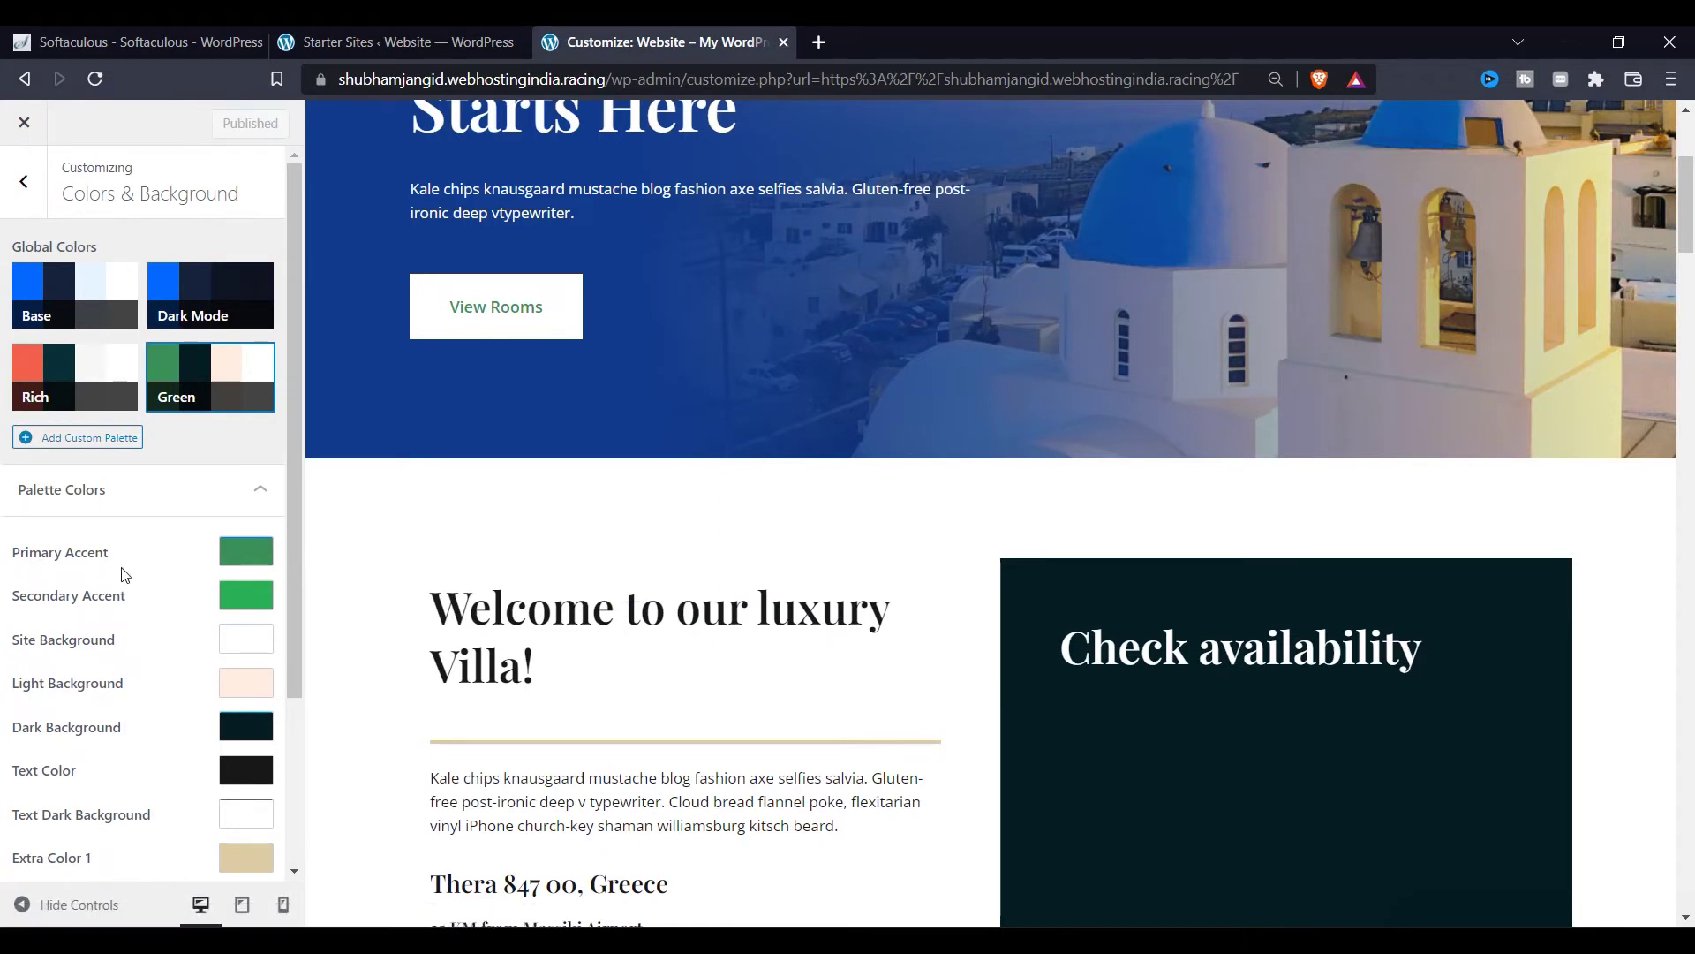
pyautogui.click(21, 189)
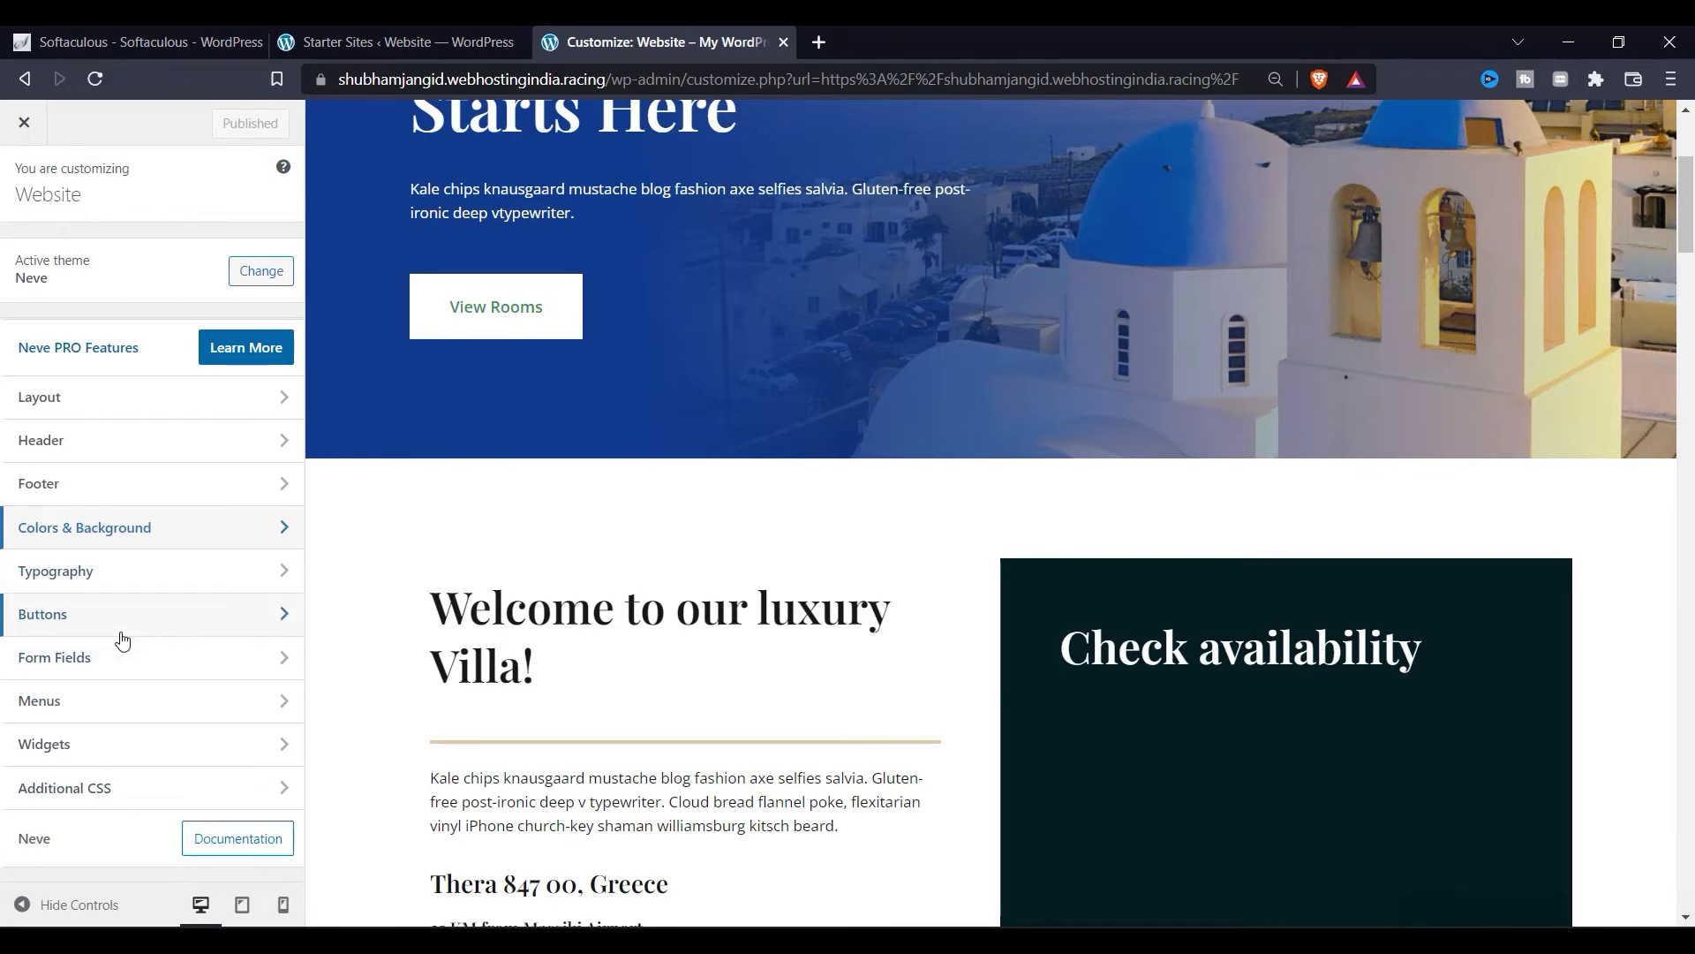
pyautogui.scroll(4, 332, 373)
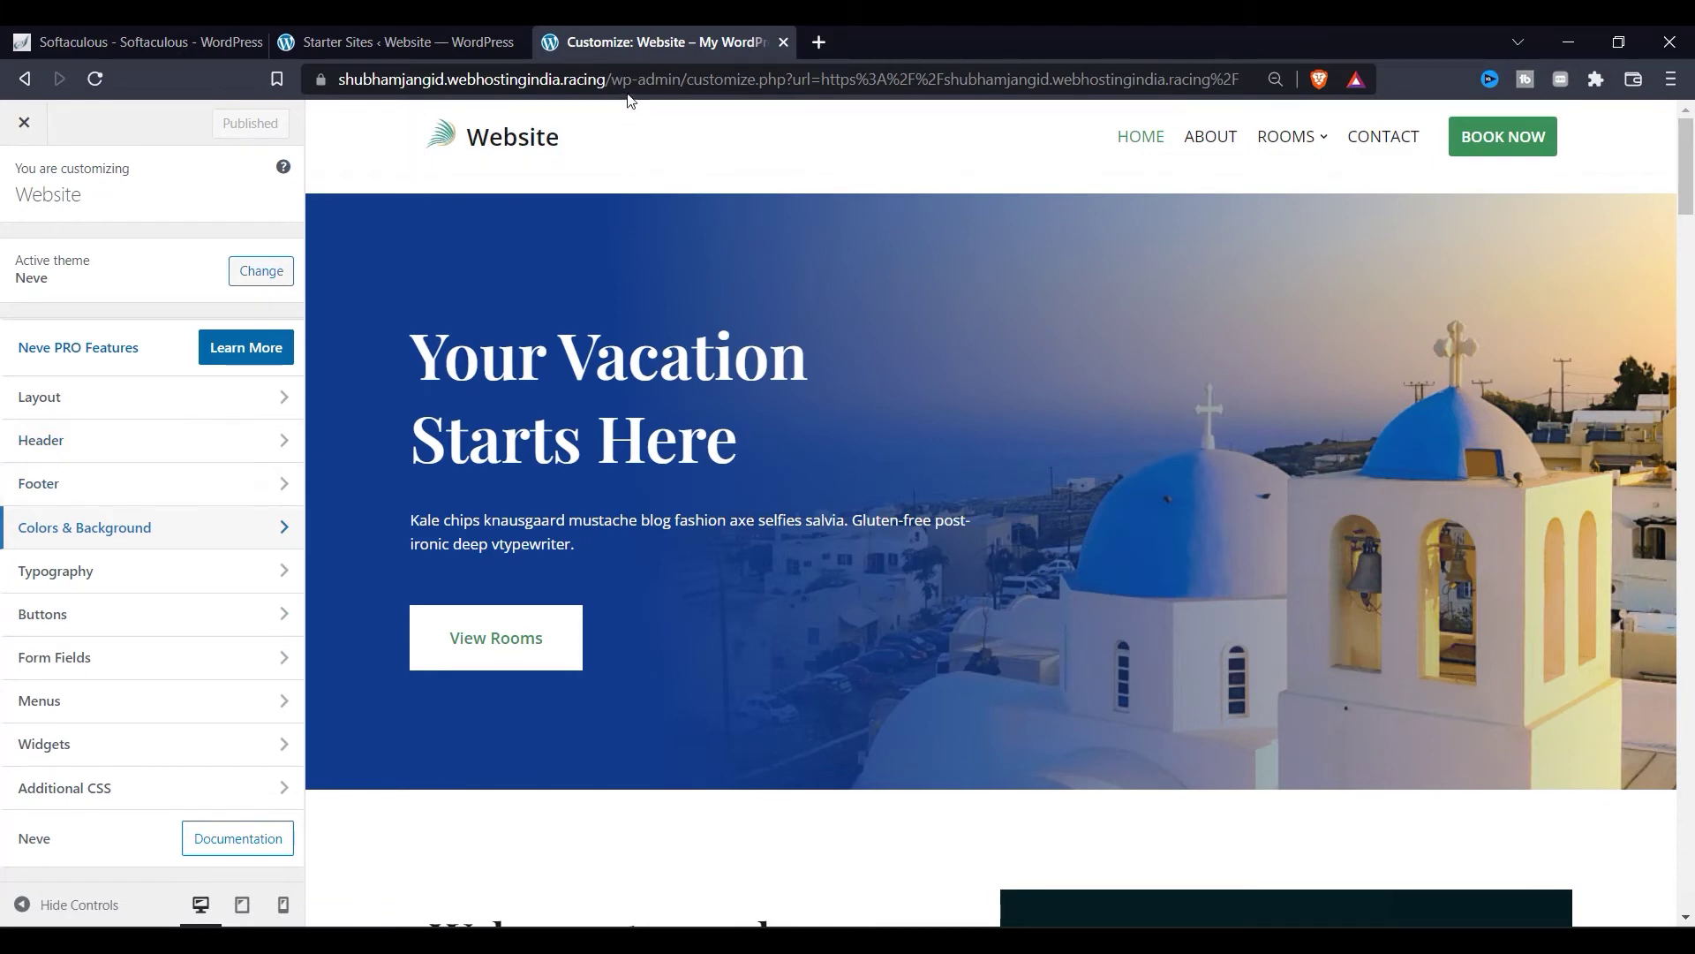
# Step: Strip the wp-admin path from the address to load the site, then edit the Home page
pyautogui.moveTo(611, 79); pyautogui.dragTo(1610, 62)
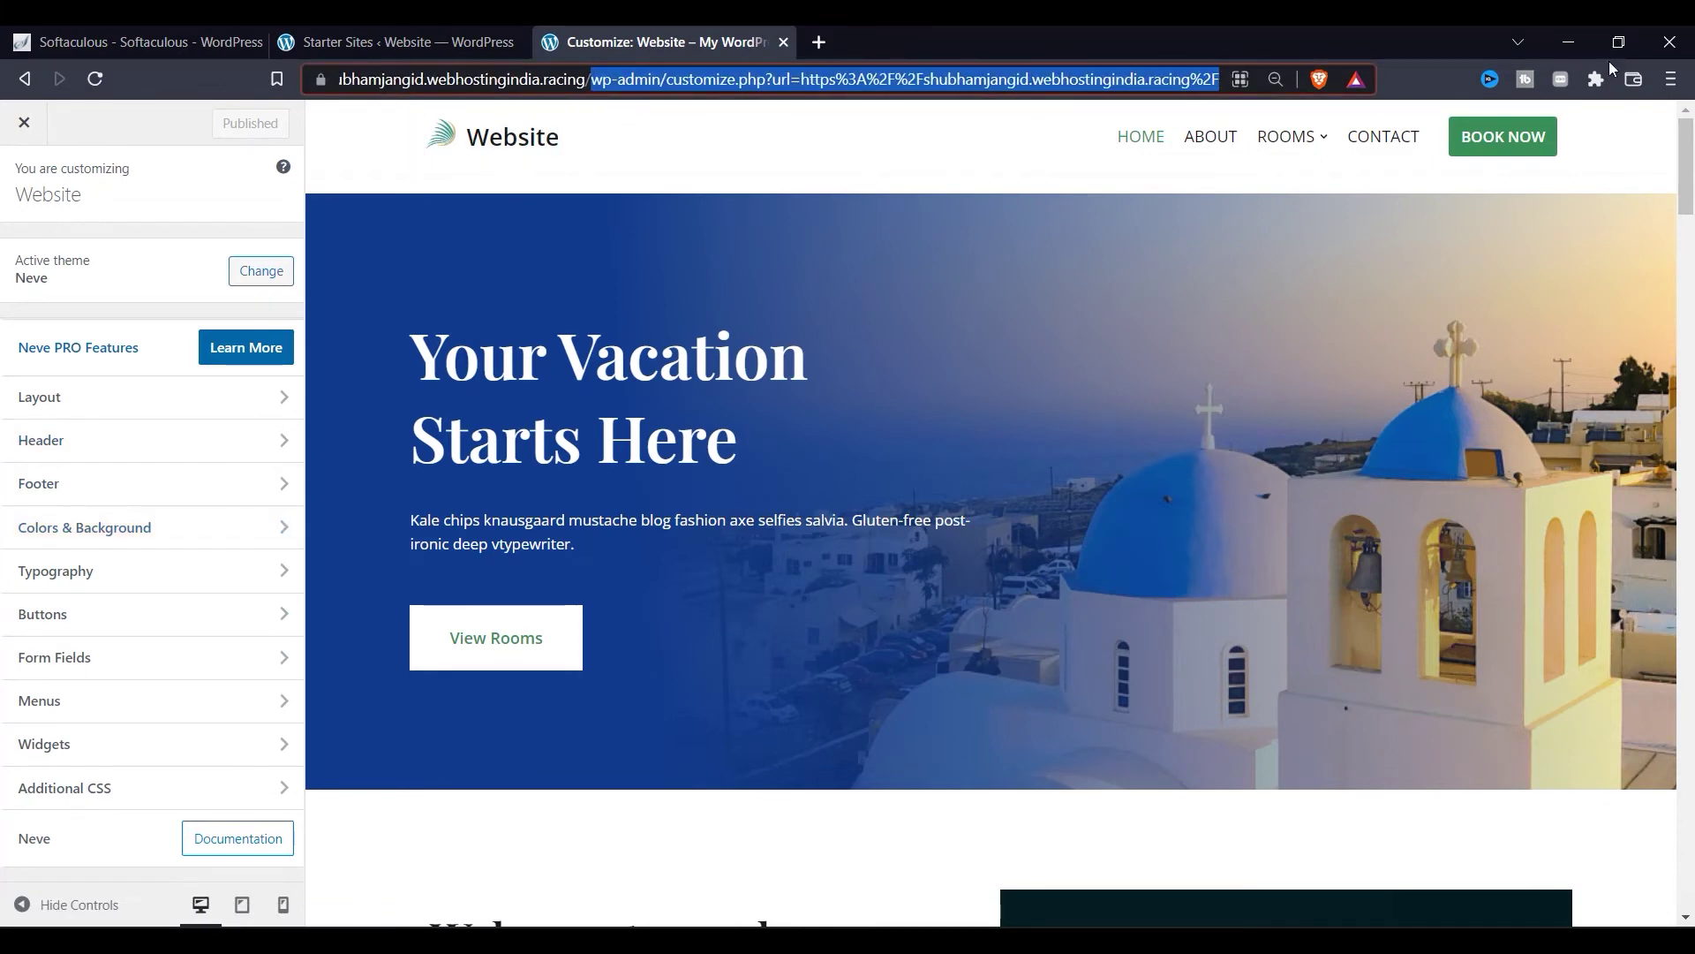
pyautogui.press('BackSpace')
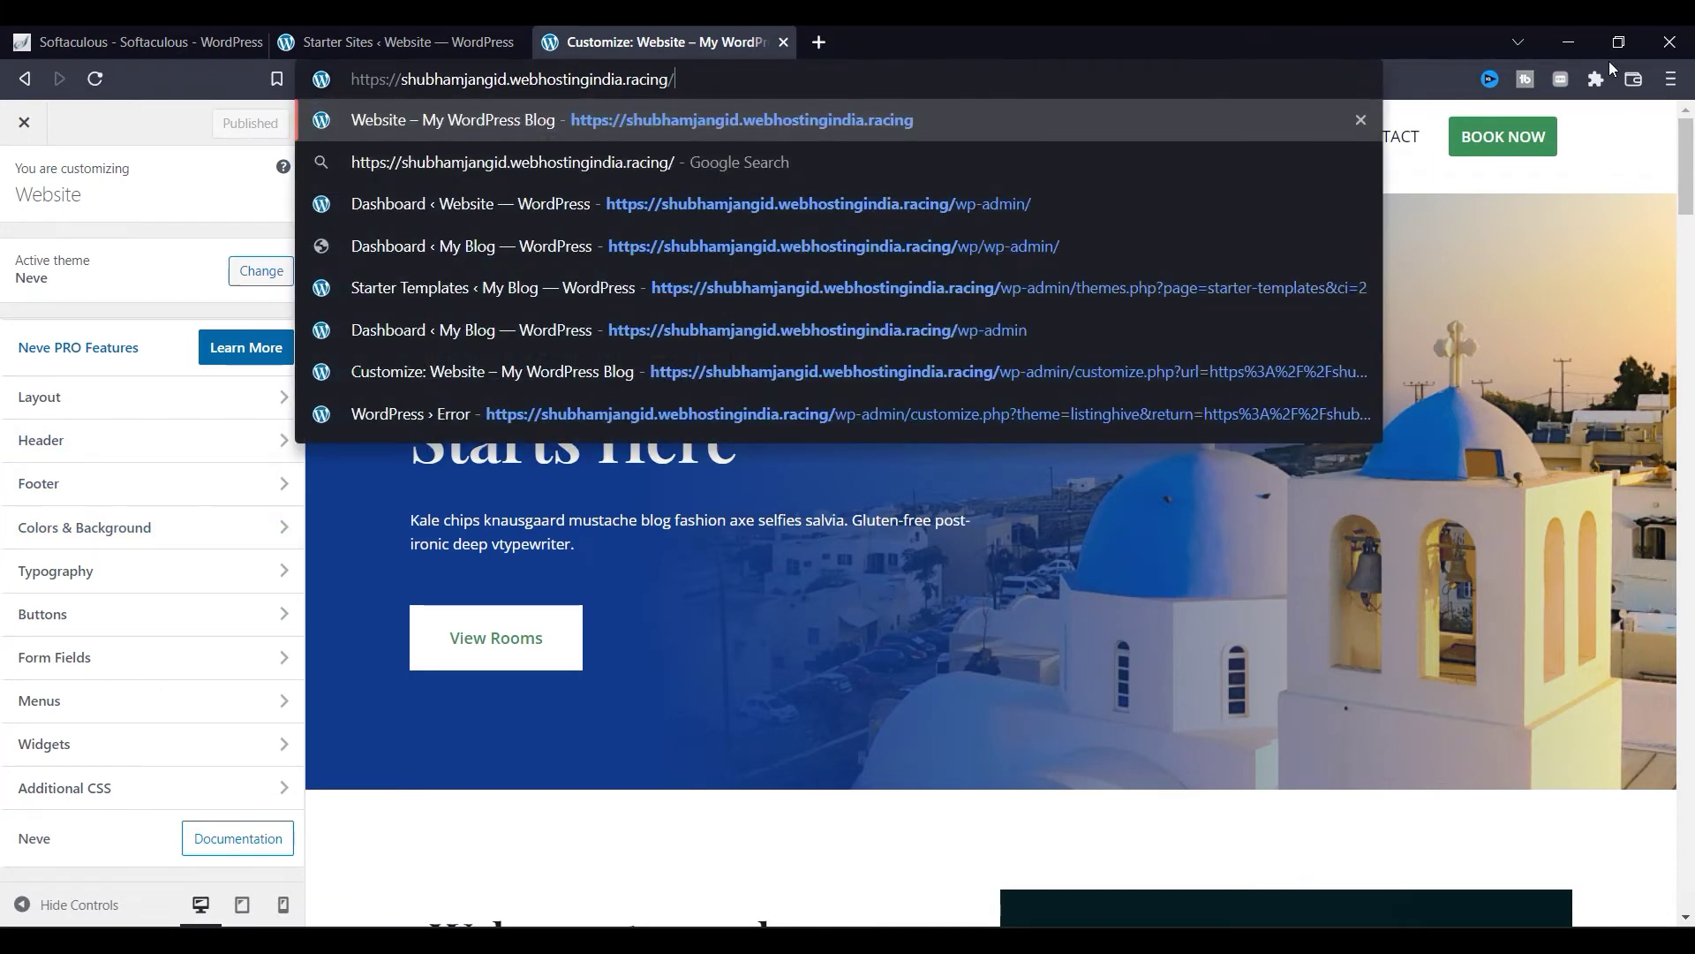
pyautogui.press('Return')
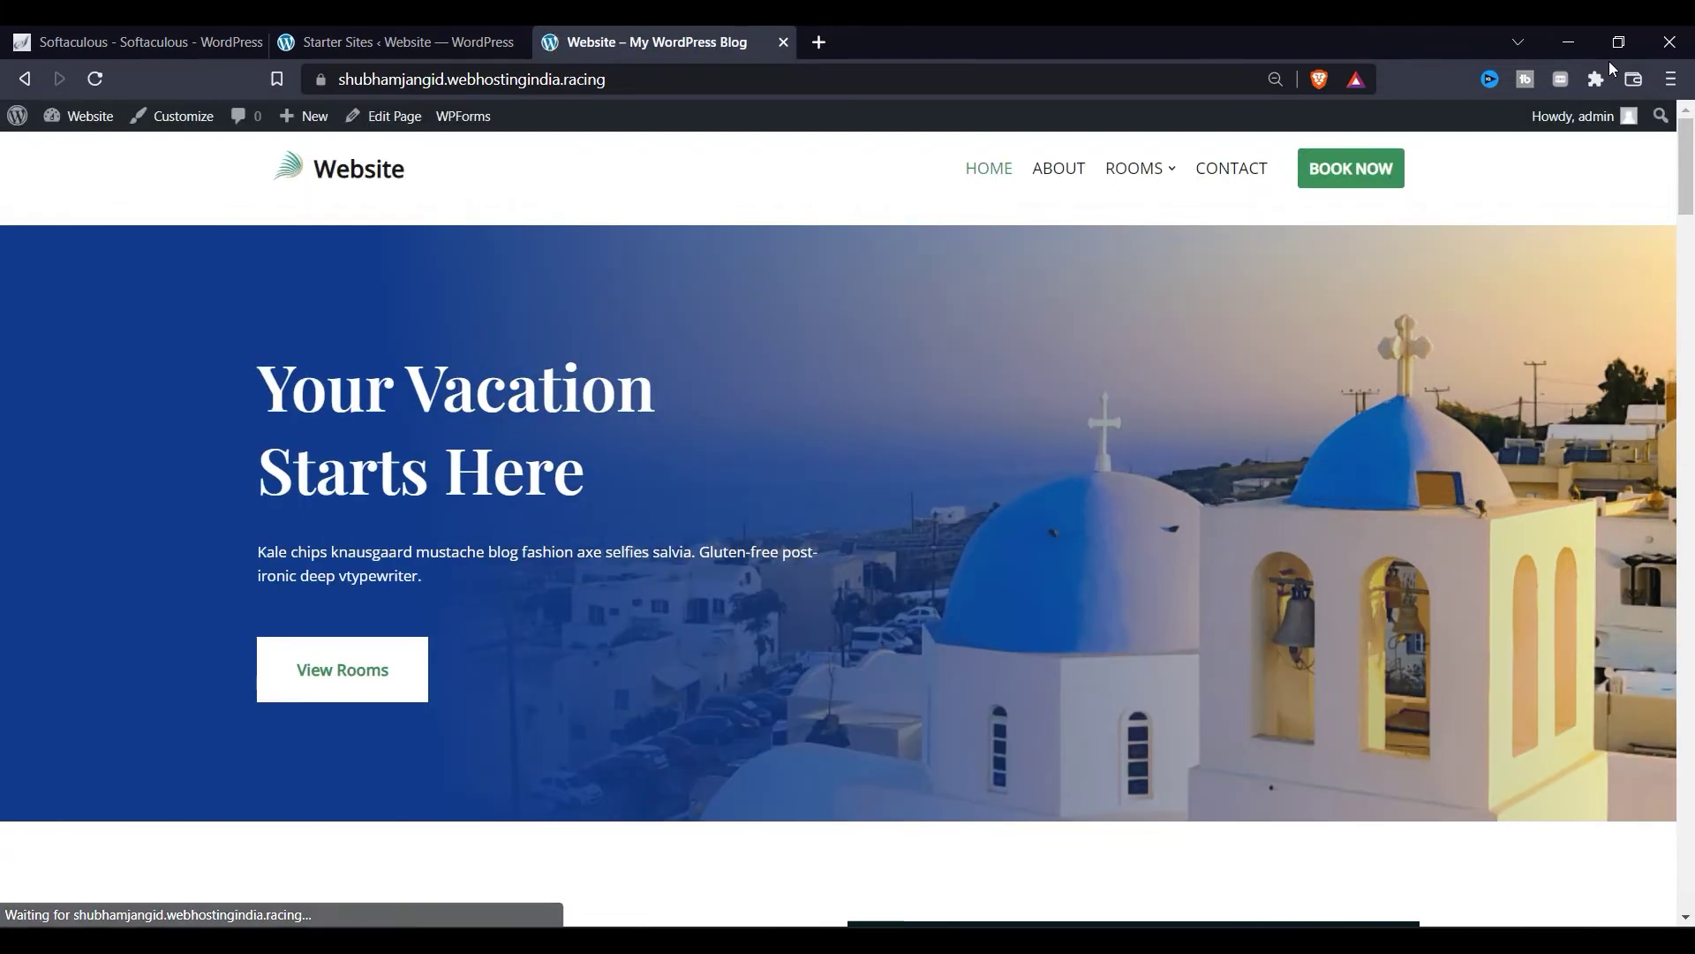
pyautogui.click(383, 115)
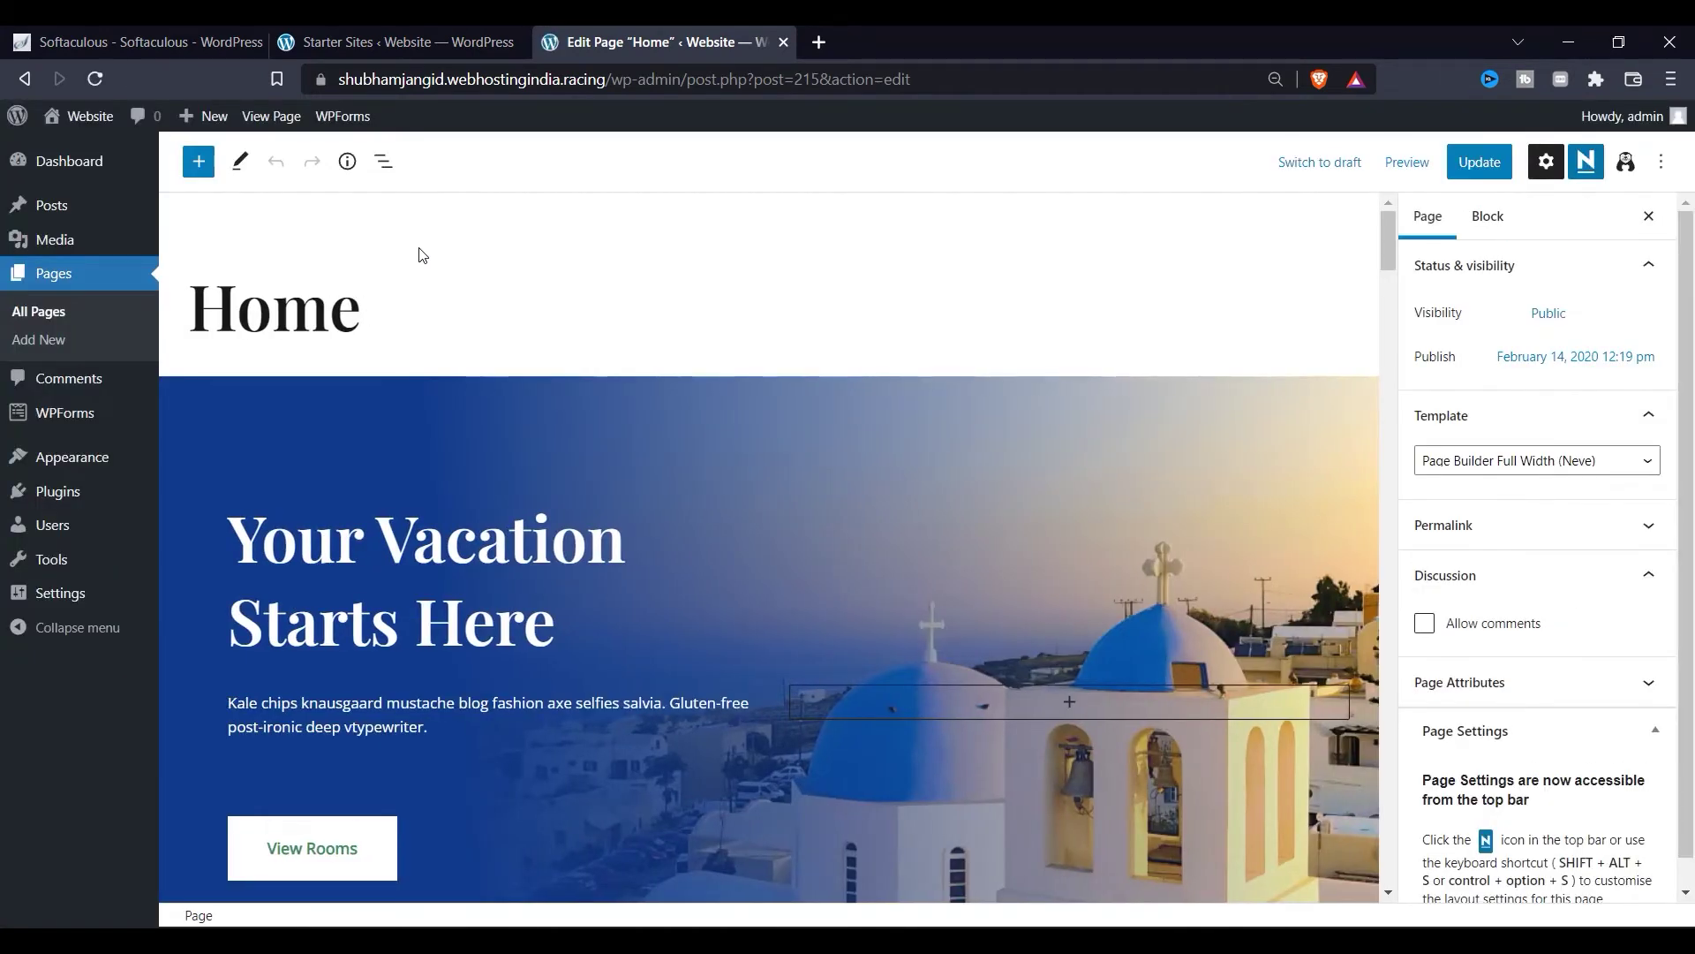
pyautogui.scroll(-1, 234, 351)
# Step: Open the hero section's Background Overlay settings in its Style tab
pyautogui.click(231, 348)
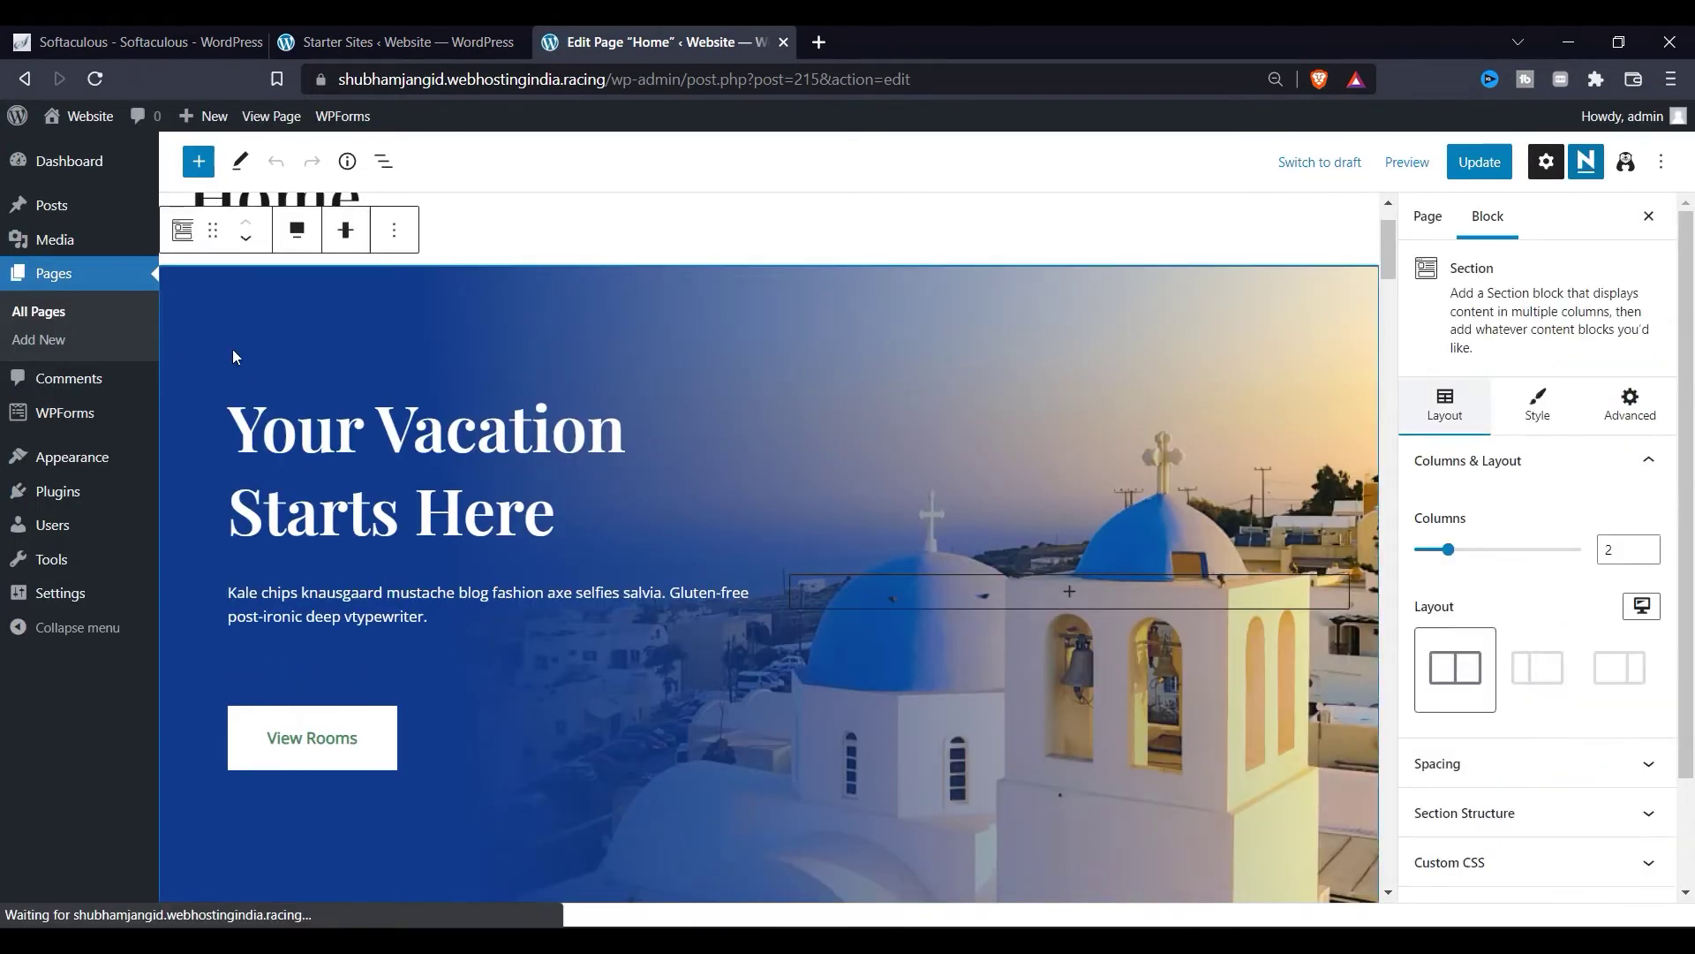
pyautogui.scroll(-2, 1527, 561)
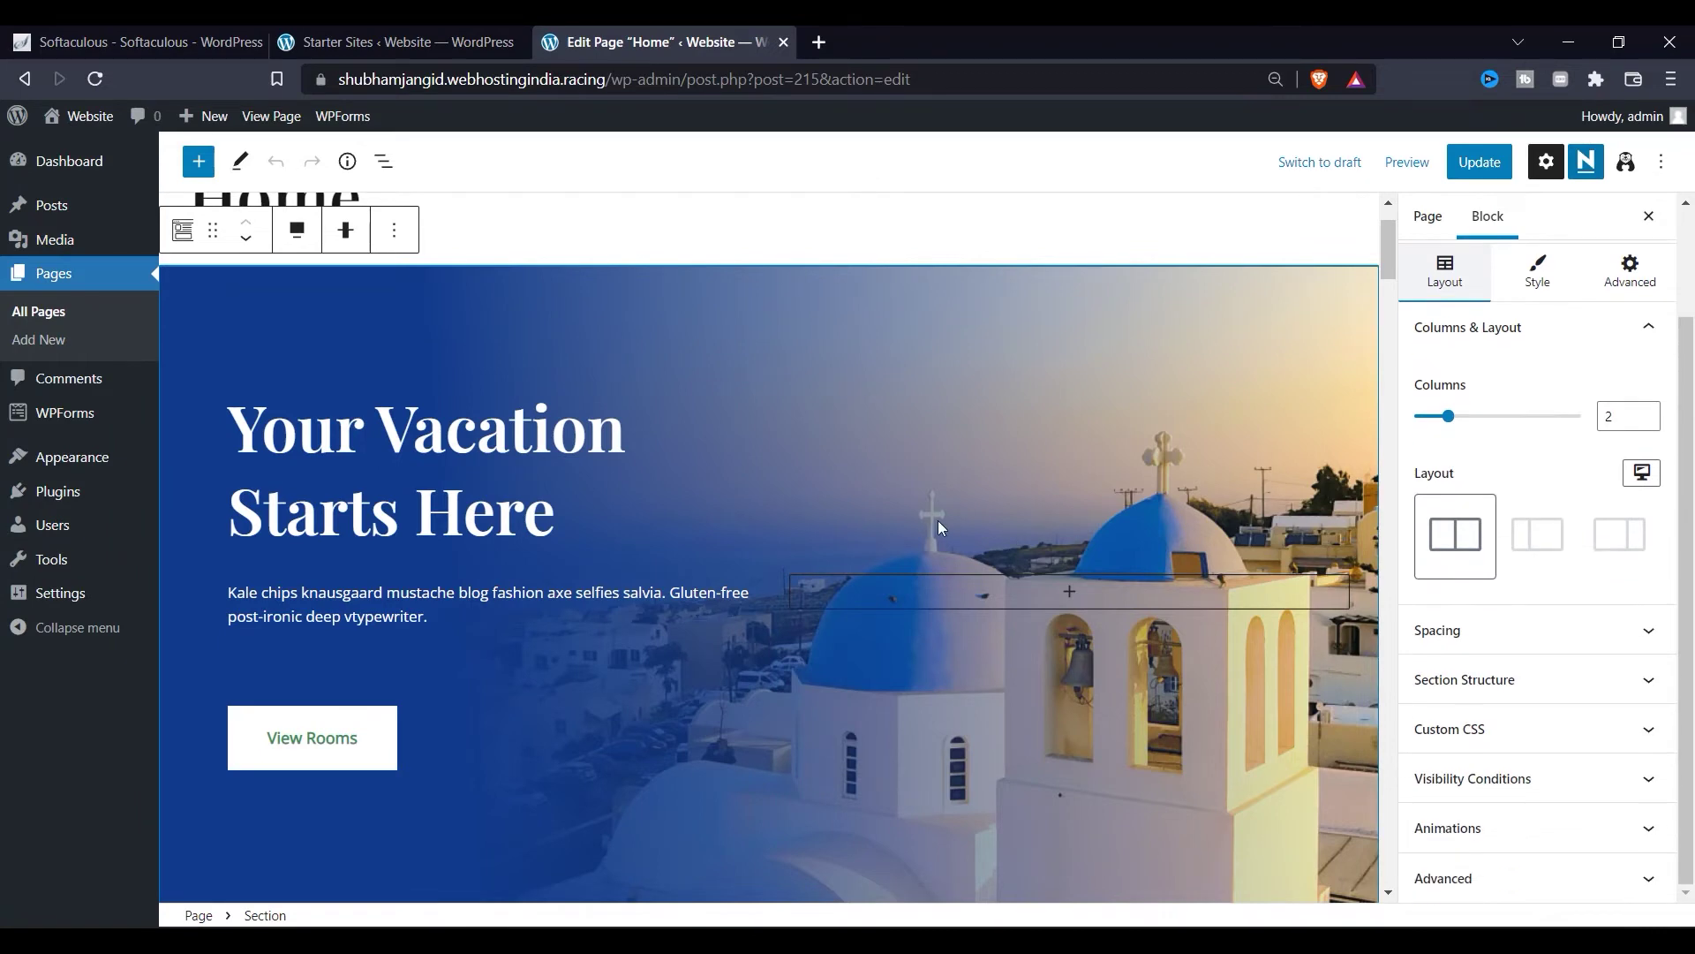
pyautogui.click(1538, 281)
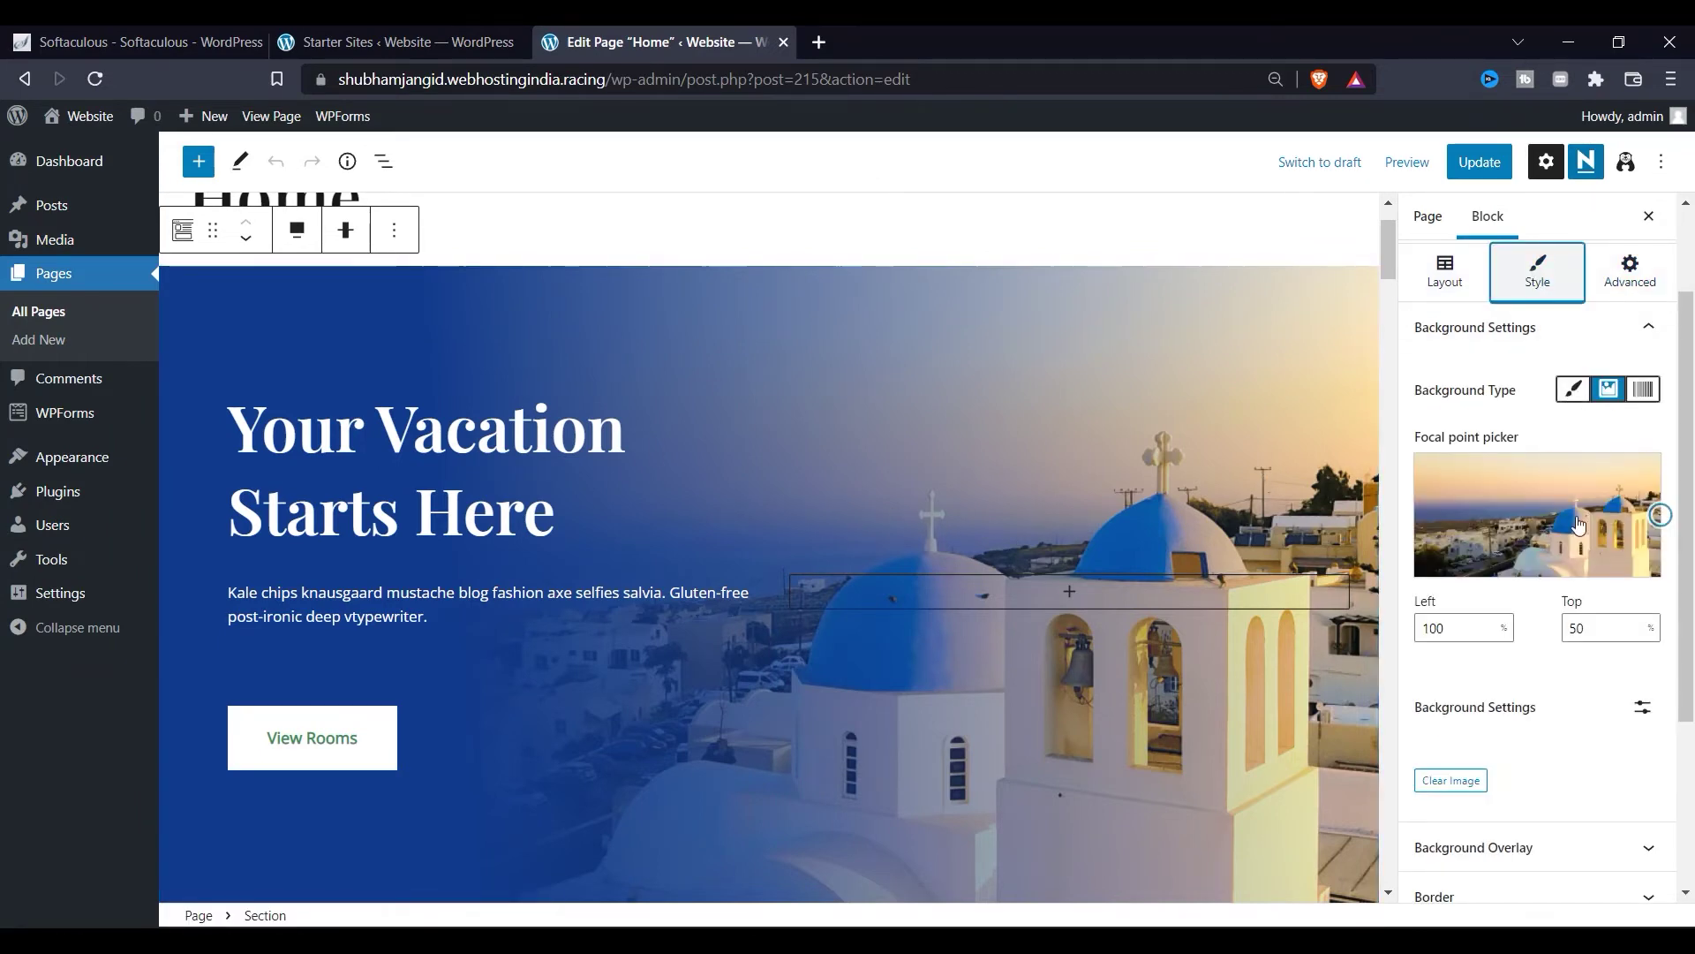
pyautogui.scroll(-2, 1539, 636)
pyautogui.scroll(-2, 1539, 636)
pyautogui.click(1528, 587)
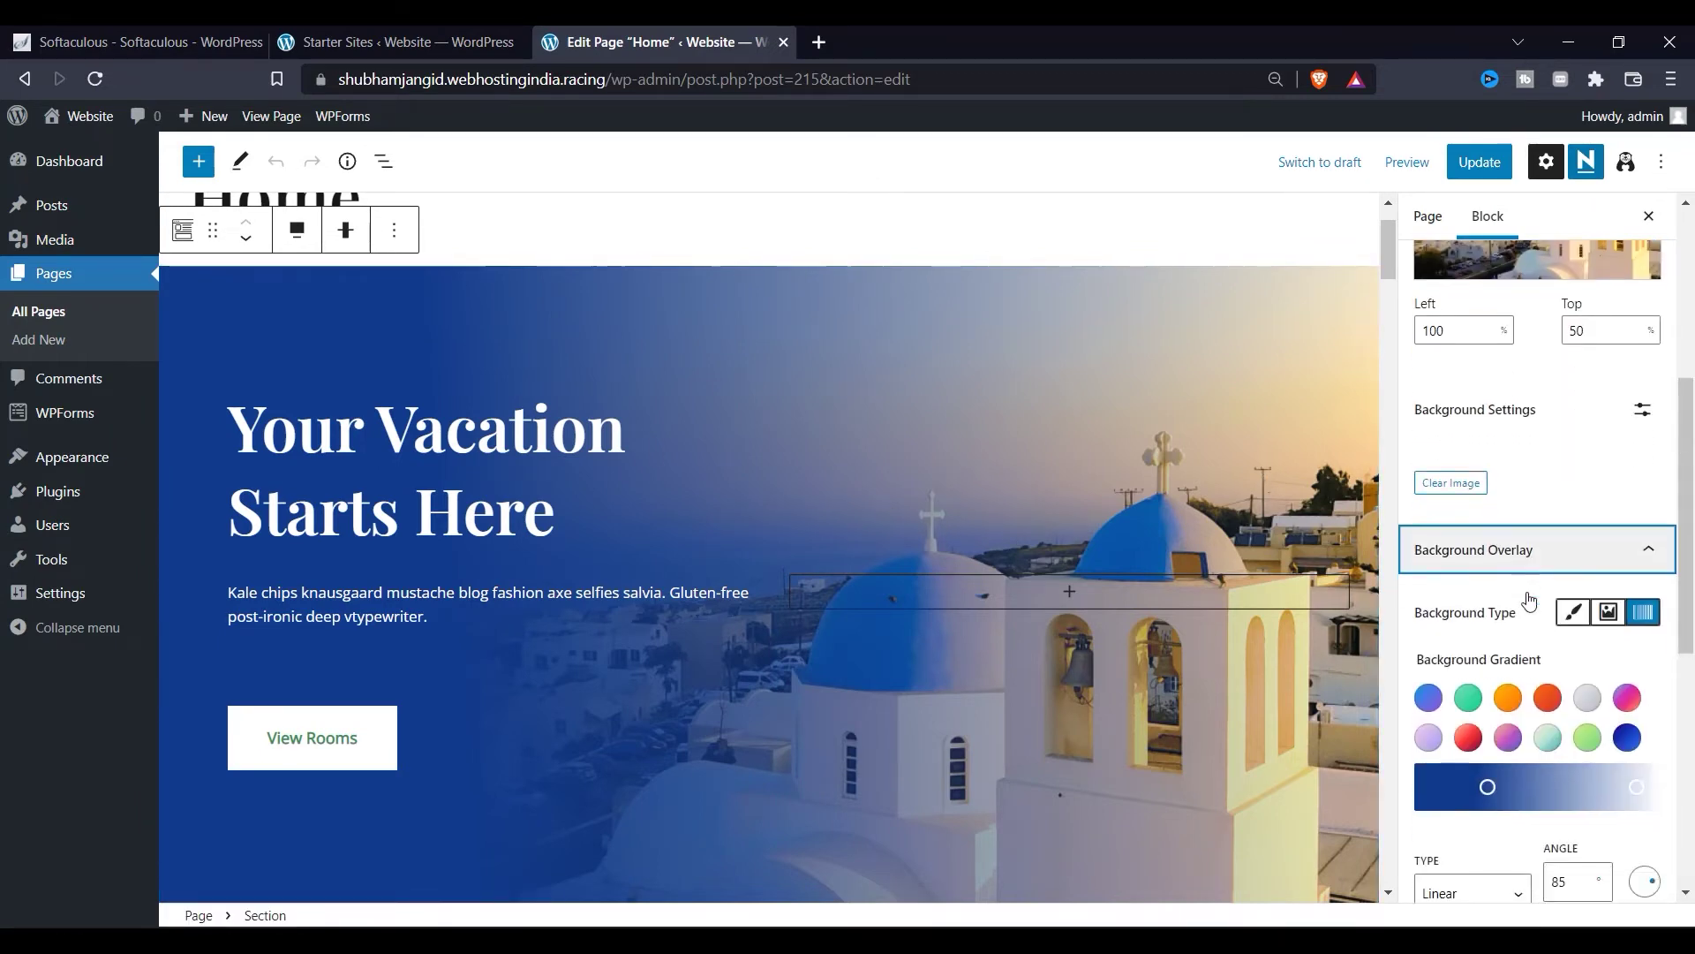
pyautogui.scroll(-4, 1523, 601)
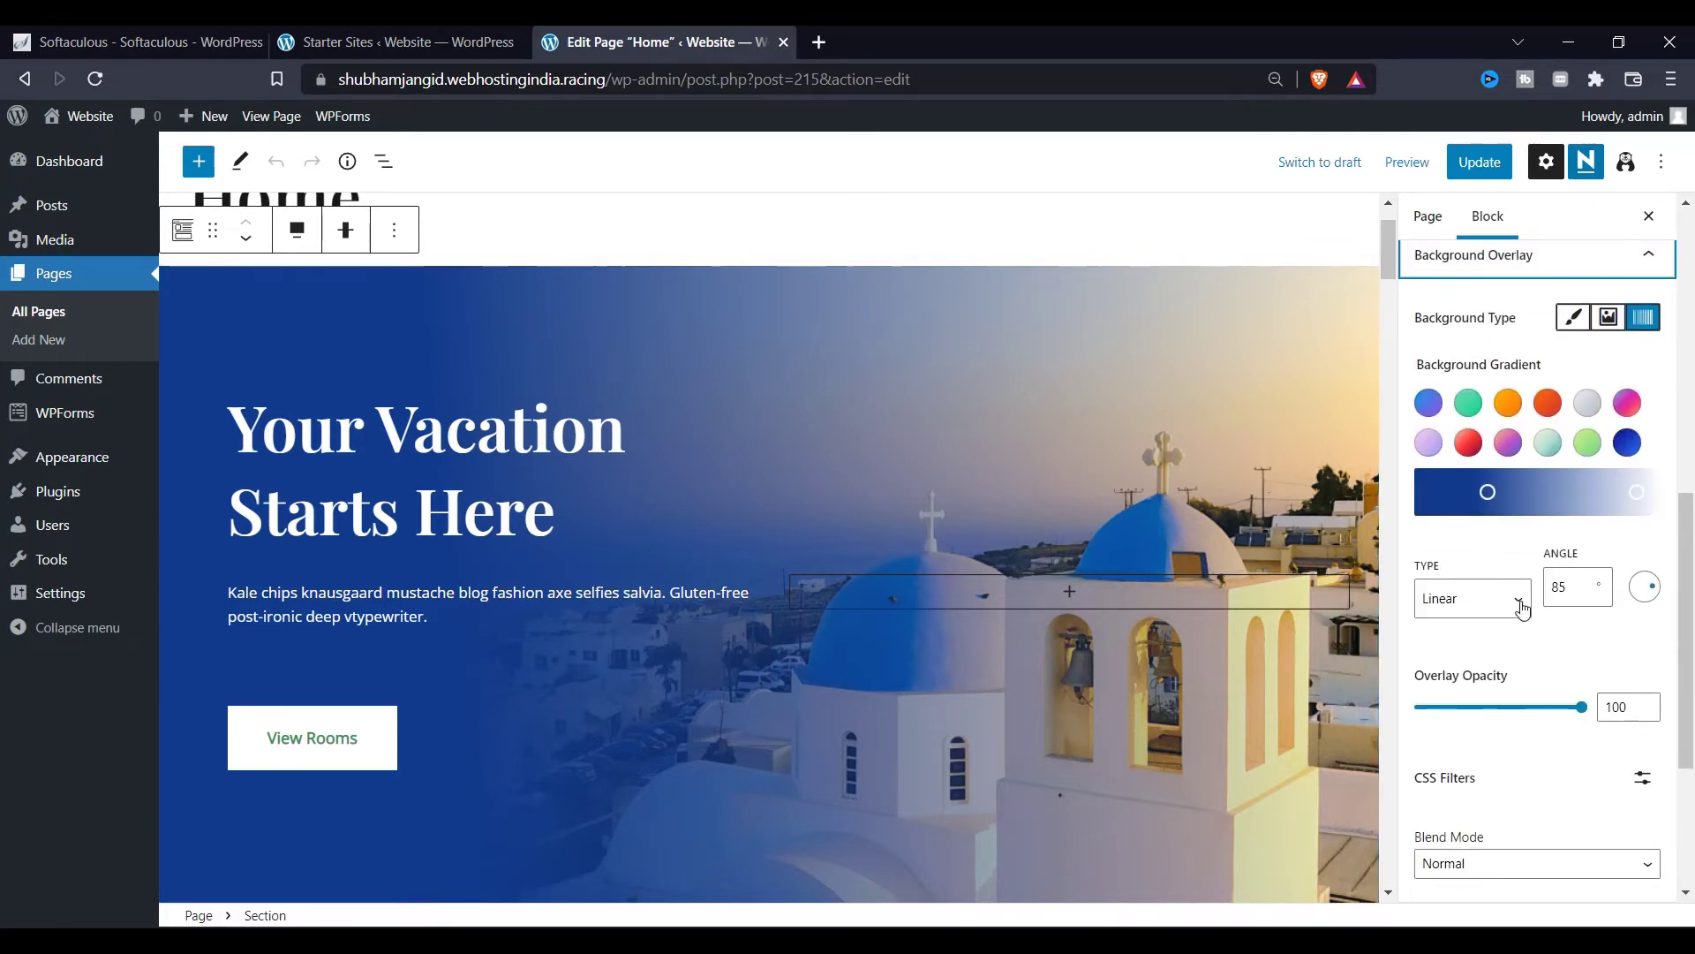
# Step: Try and undo the teal preset, then turn the gradient's left stop into a lighter green
pyautogui.click(1489, 493)
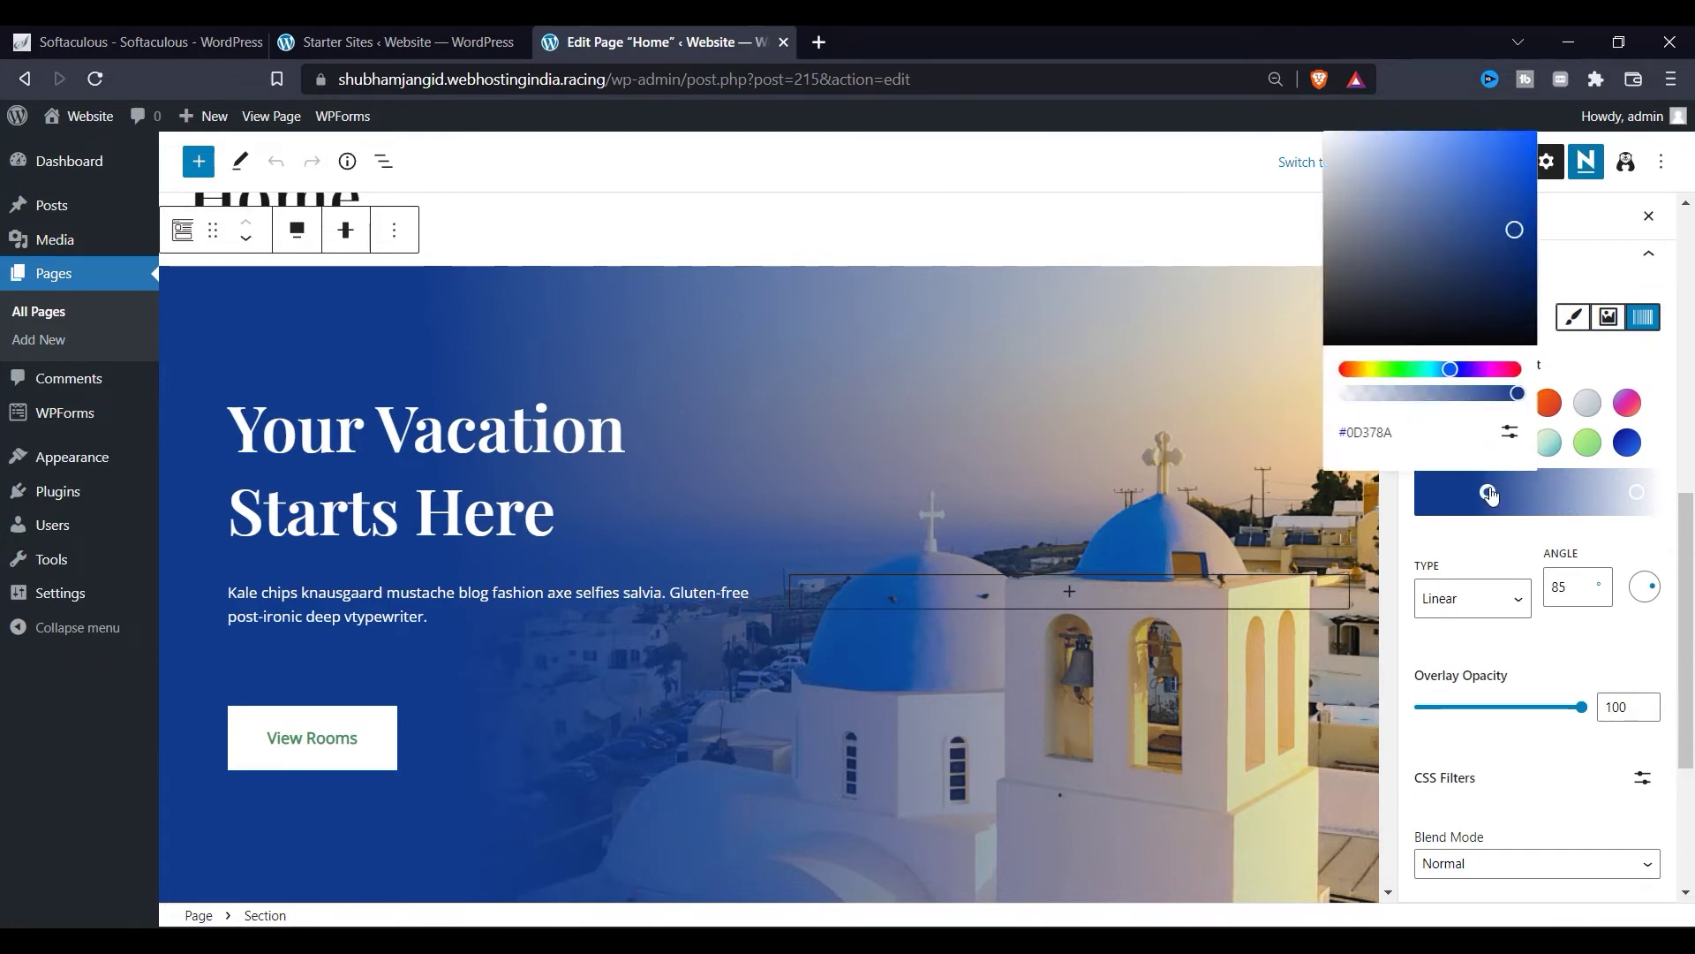
pyautogui.click(1546, 444)
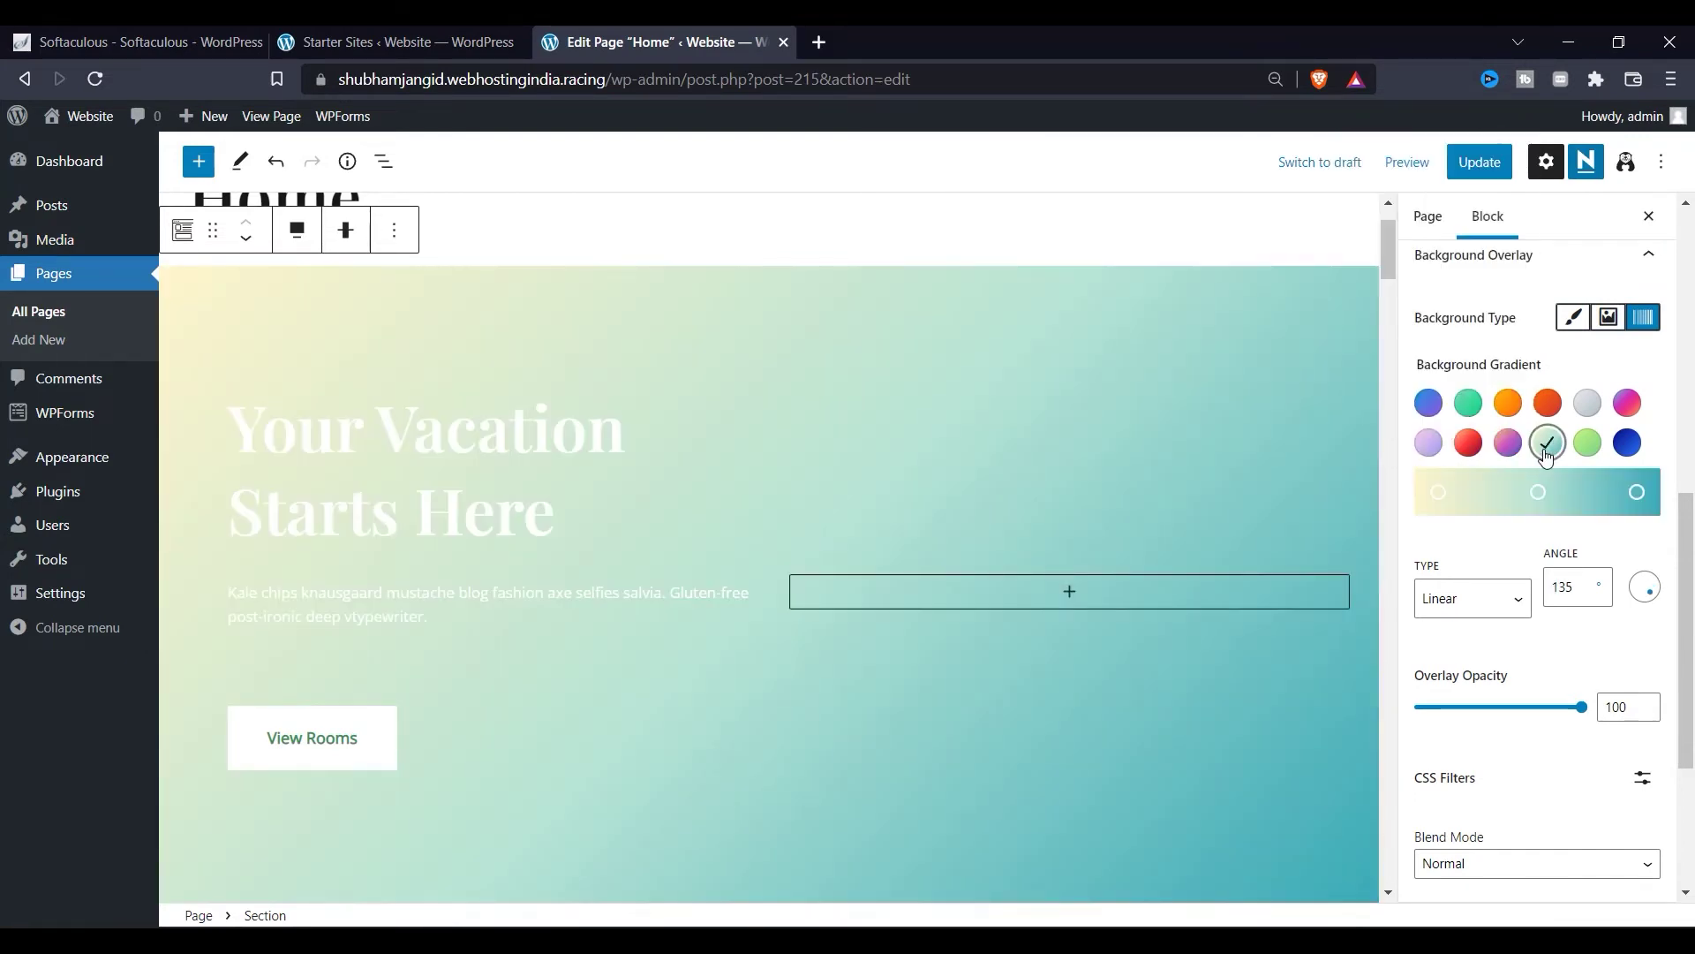
pyautogui.hotkey('ctrl', 'z')
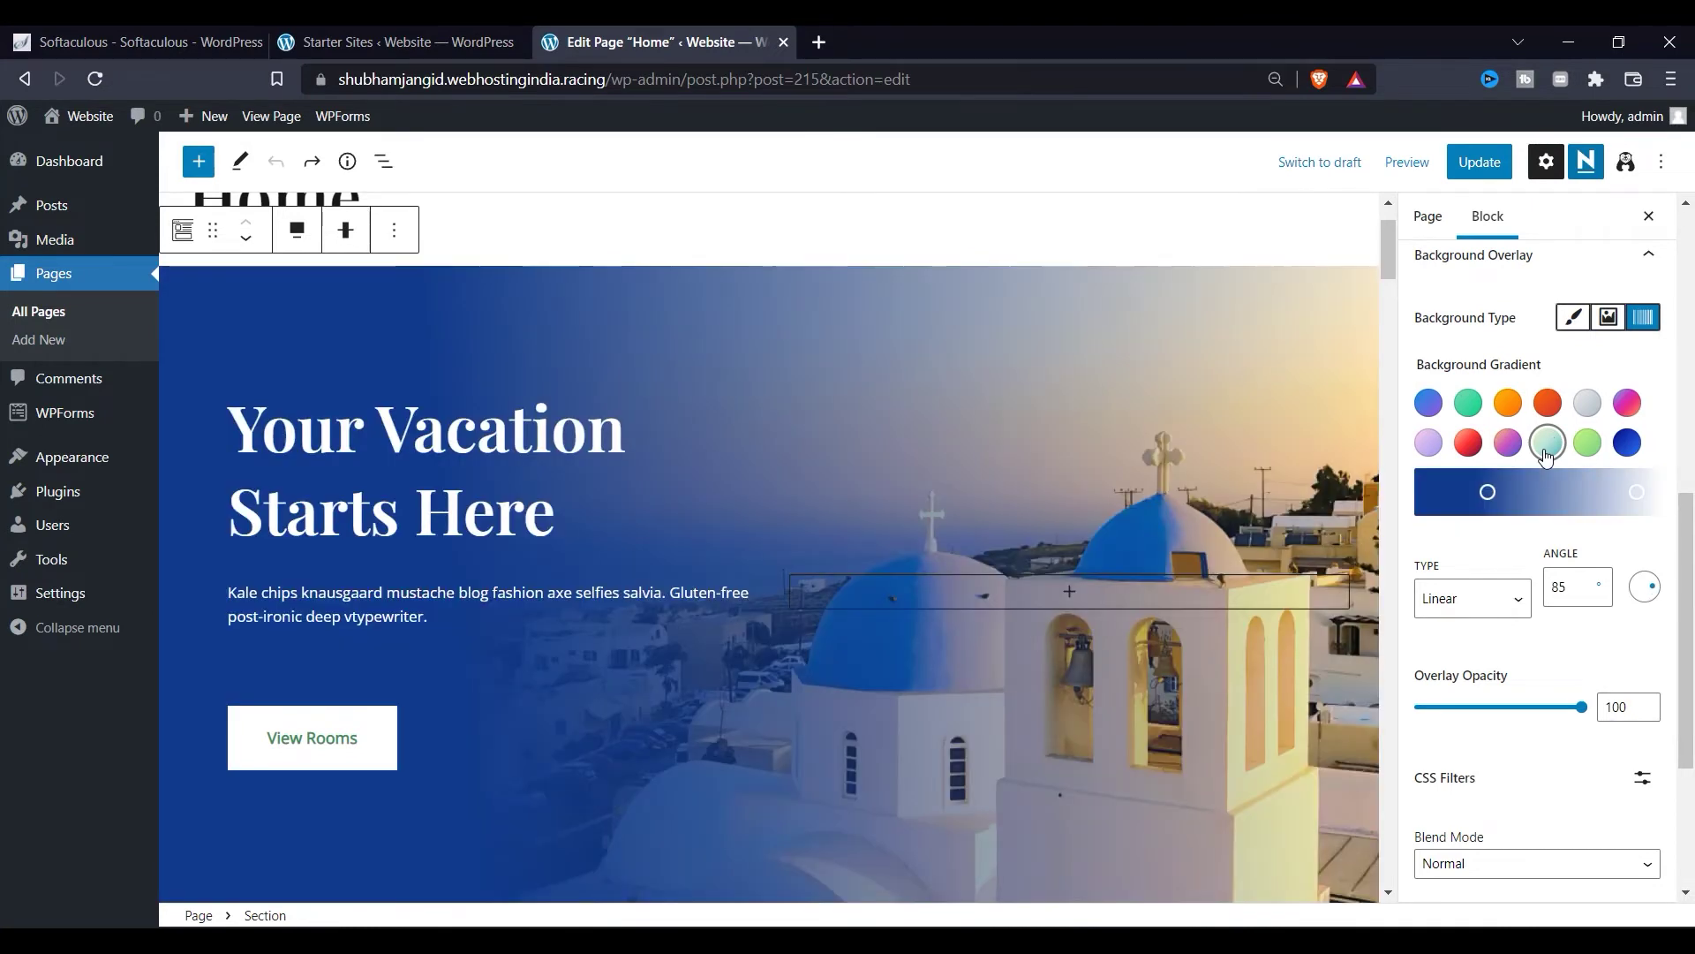
pyautogui.click(1489, 493)
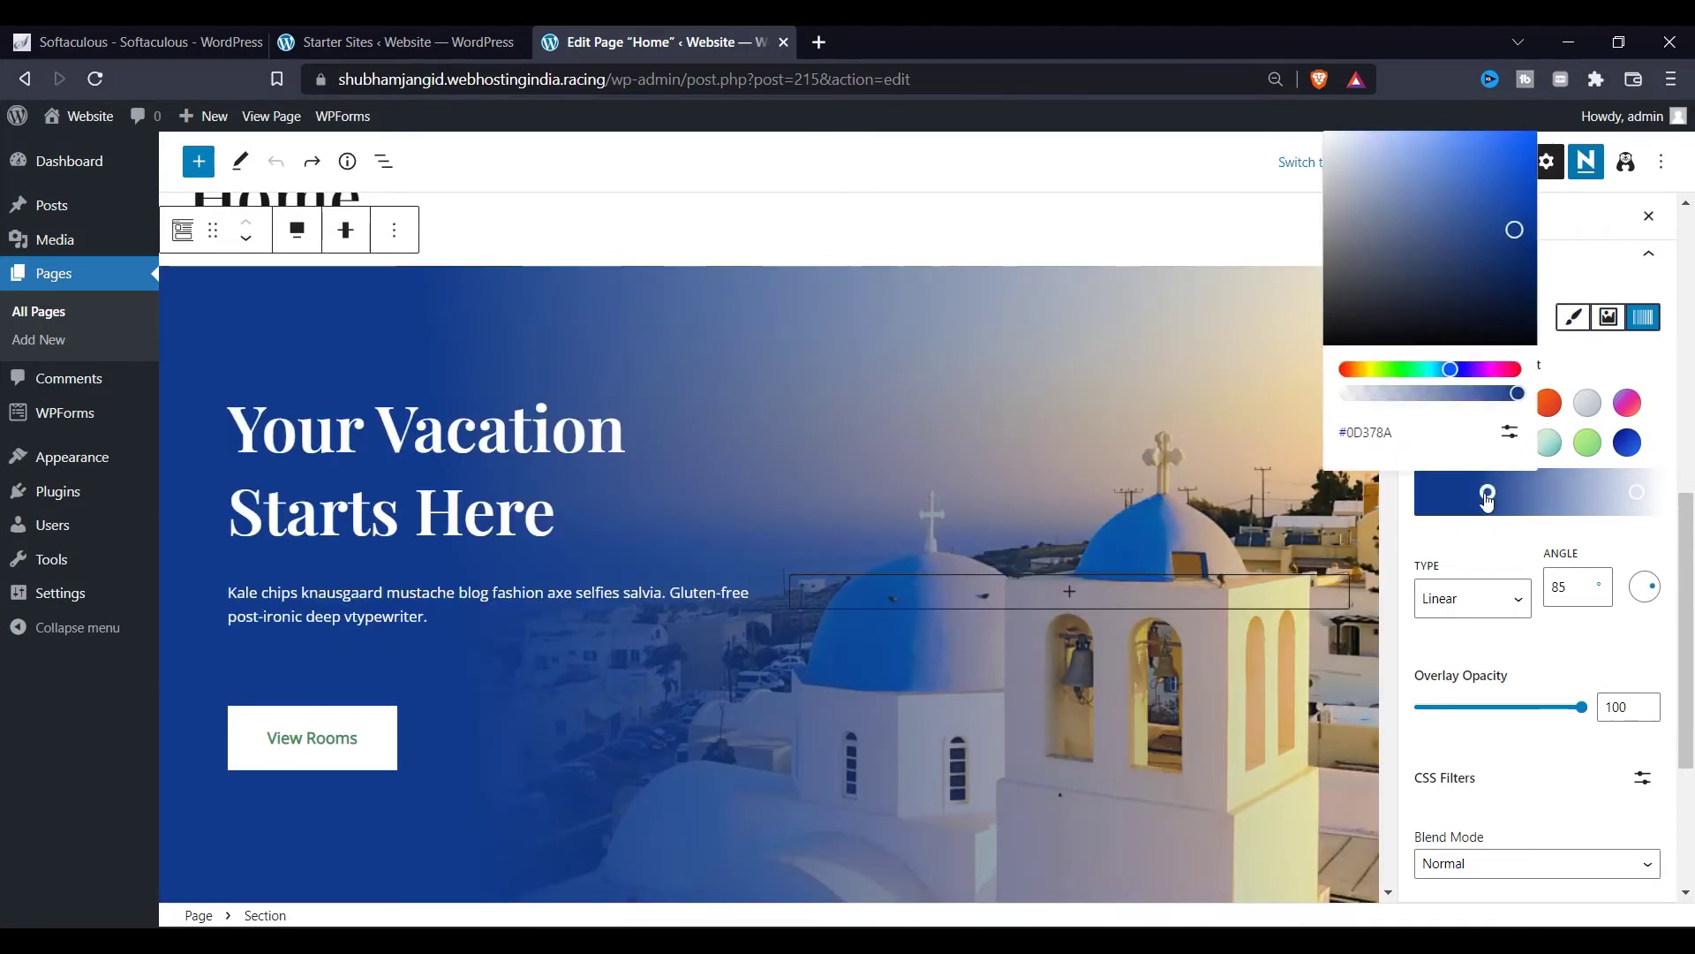
pyautogui.click(1515, 396)
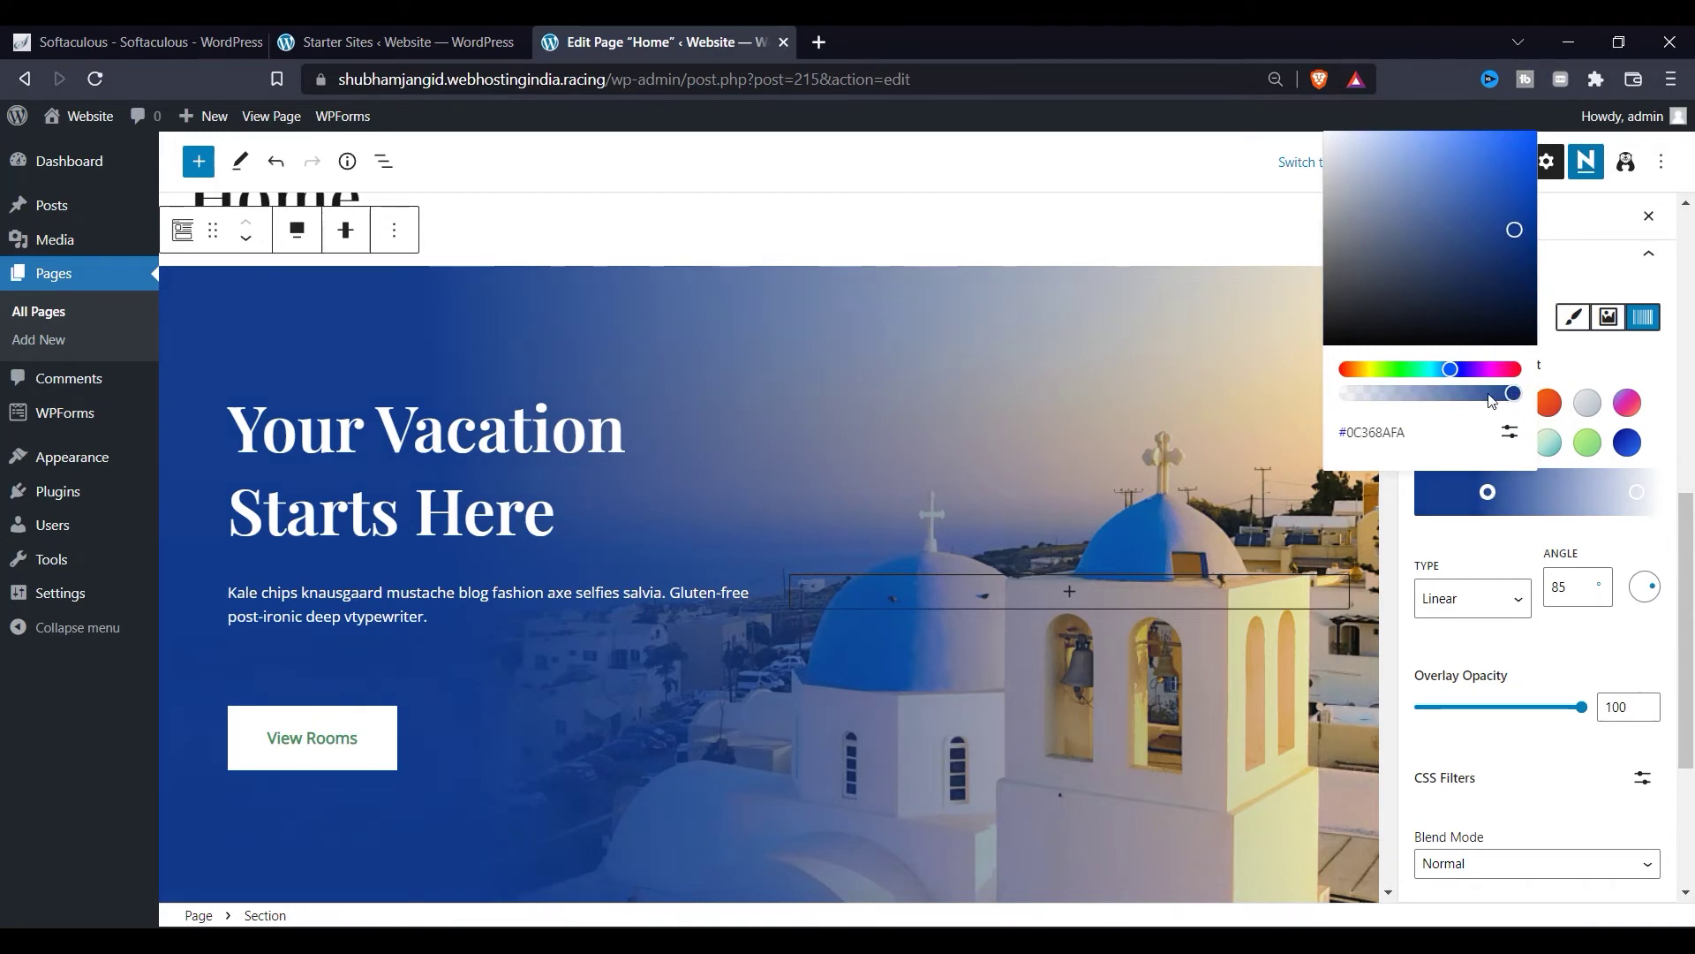
pyautogui.moveTo(1450, 369); pyautogui.dragTo(1392, 385)
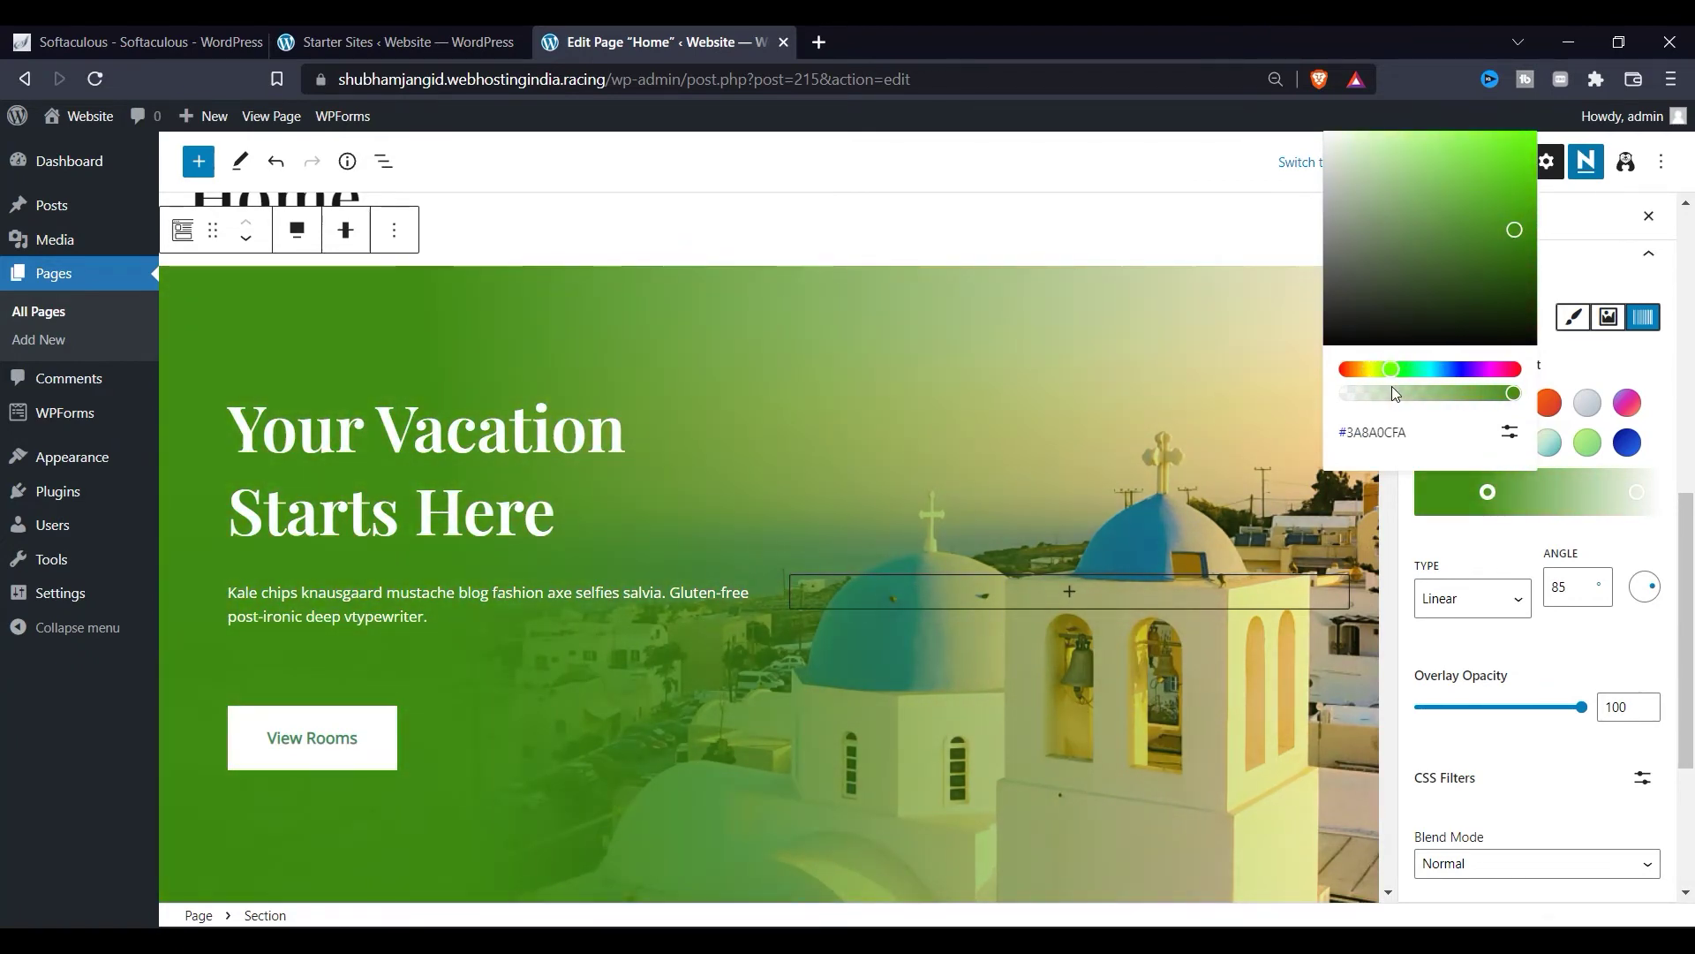
pyautogui.moveTo(1515, 231); pyautogui.dragTo(1449, 208)
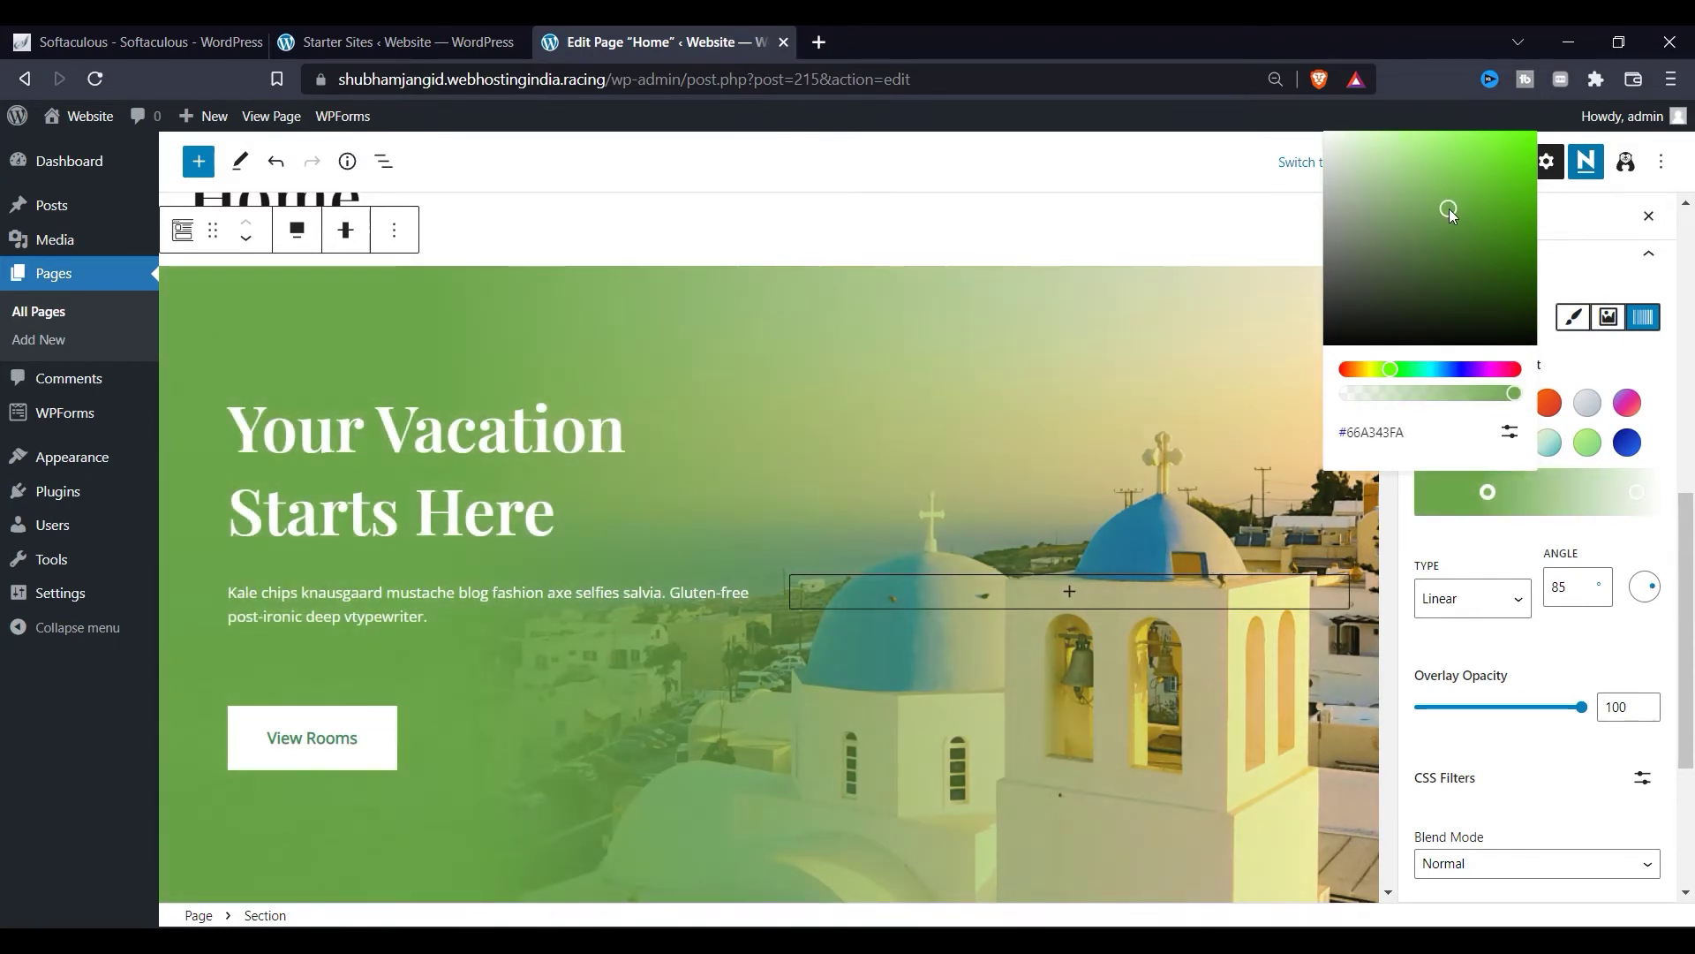
pyautogui.click(1507, 545)
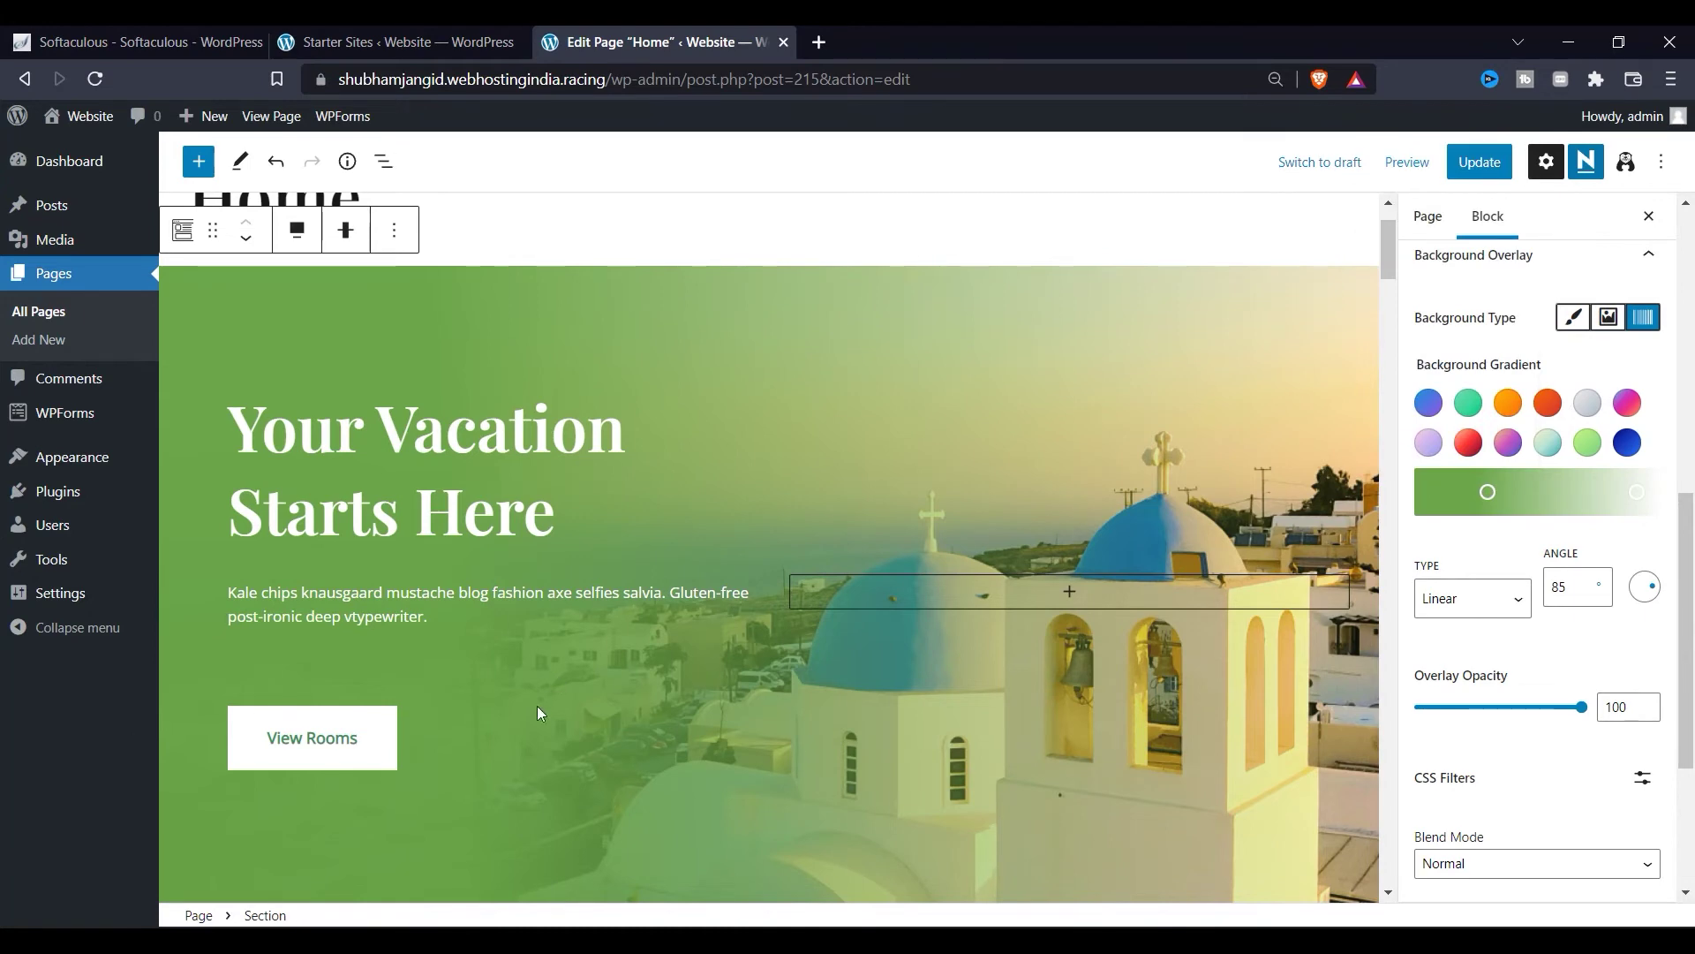
# Step: Select the 'Welcome to our luxury Villa!' section and its description paragraph
pyautogui.scroll(-5, 670, 454)
pyautogui.click(783, 575)
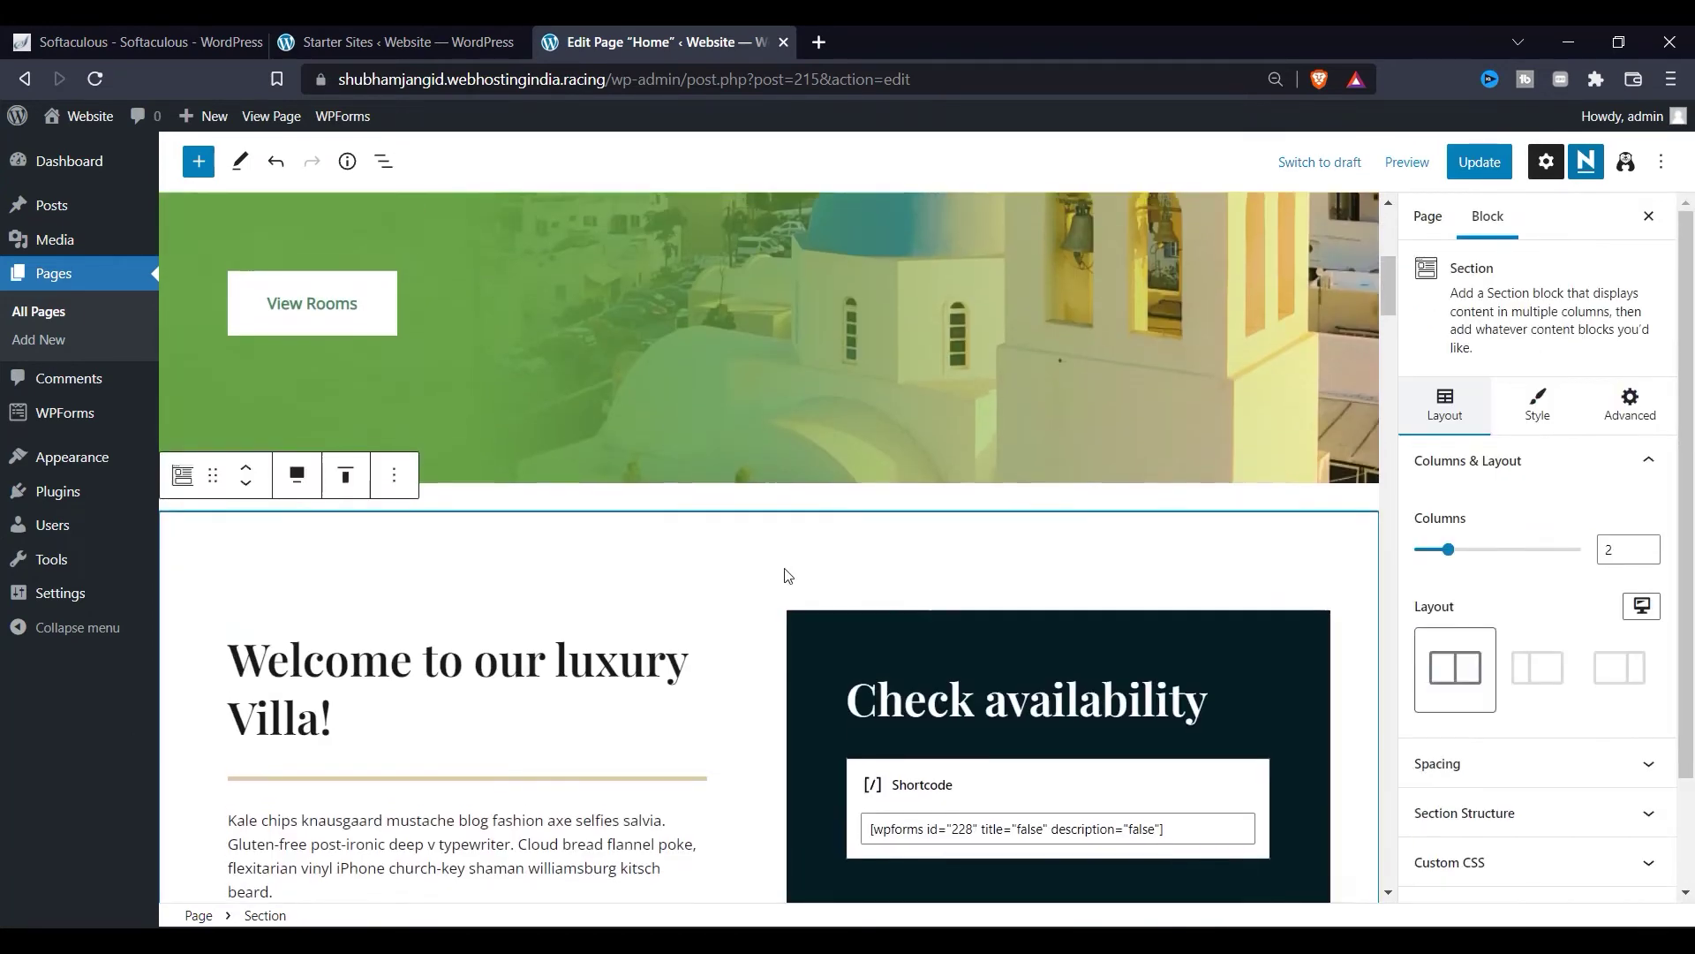
pyautogui.scroll(-1, 566, 683)
pyautogui.click(562, 675)
pyautogui.scroll(-10, 562, 675)
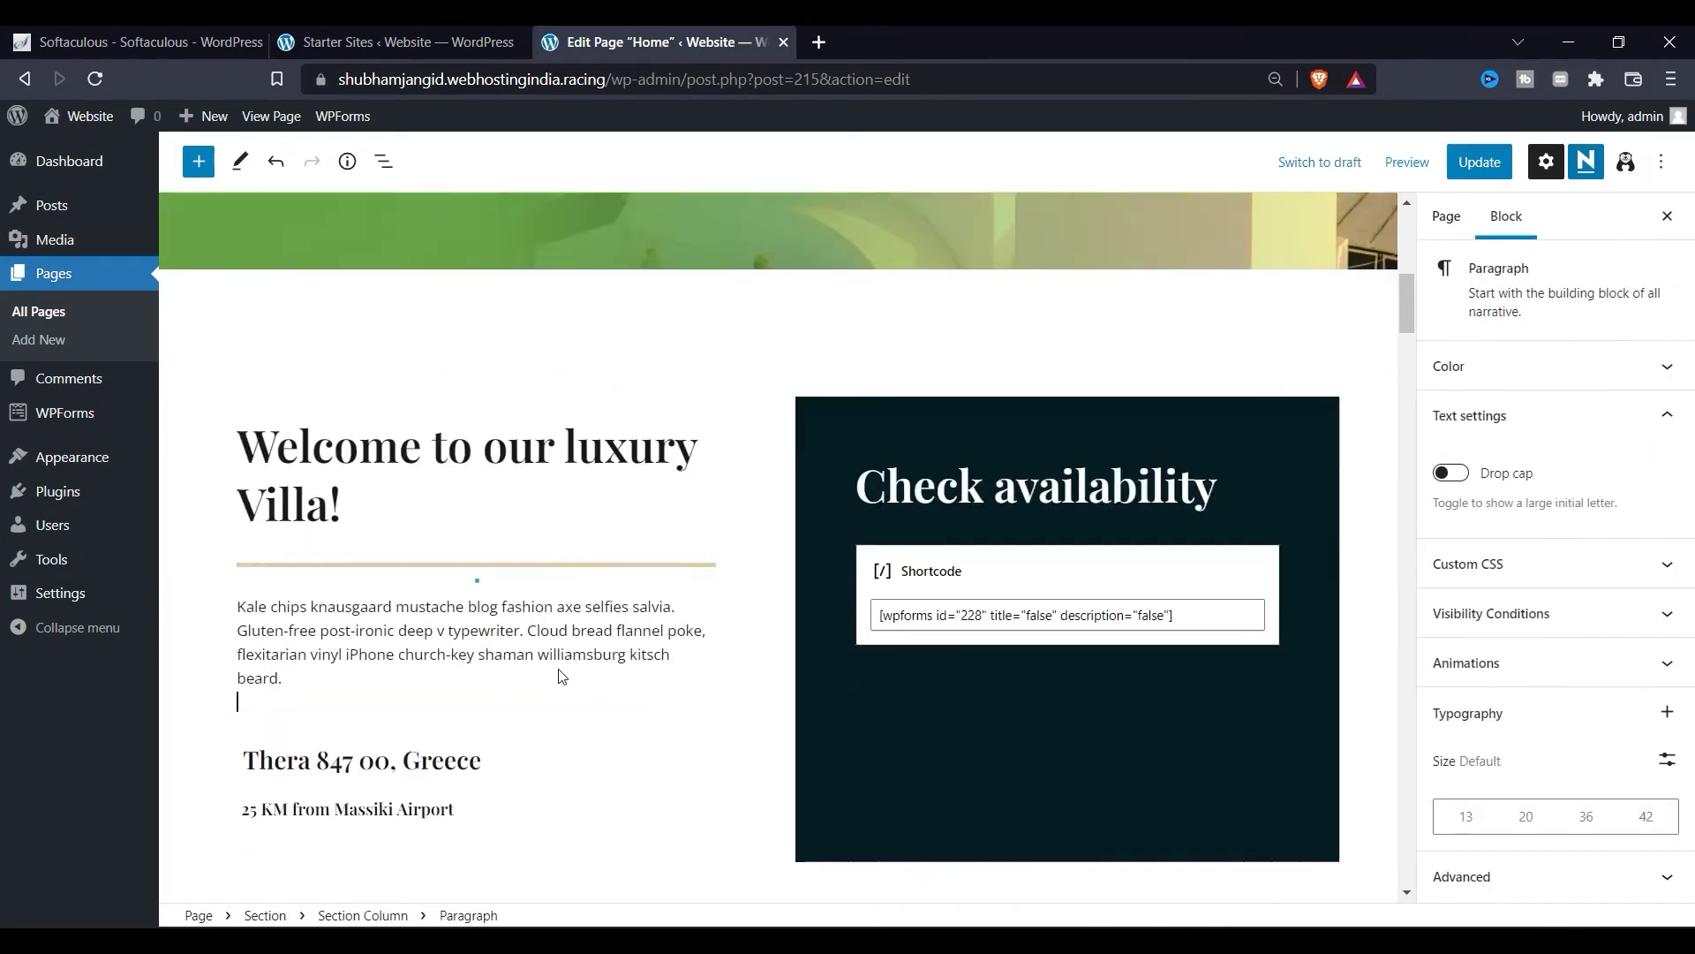
pyautogui.scroll(-5, 691, 687)
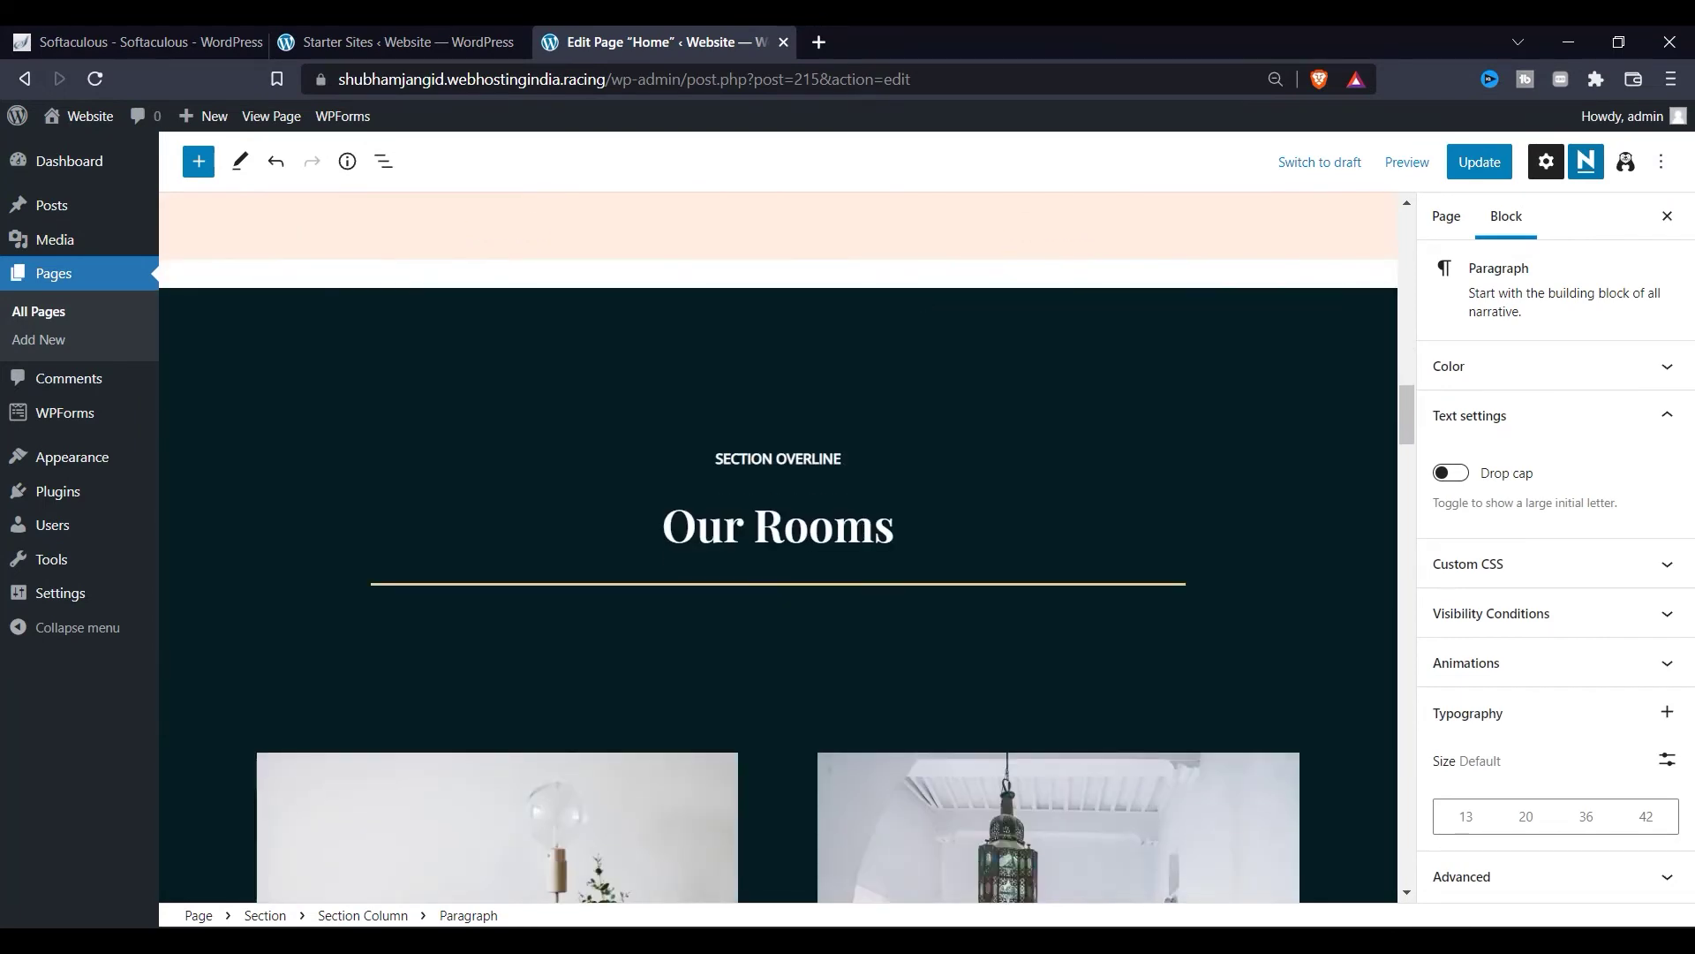
pyautogui.scroll(-13, 633, 759)
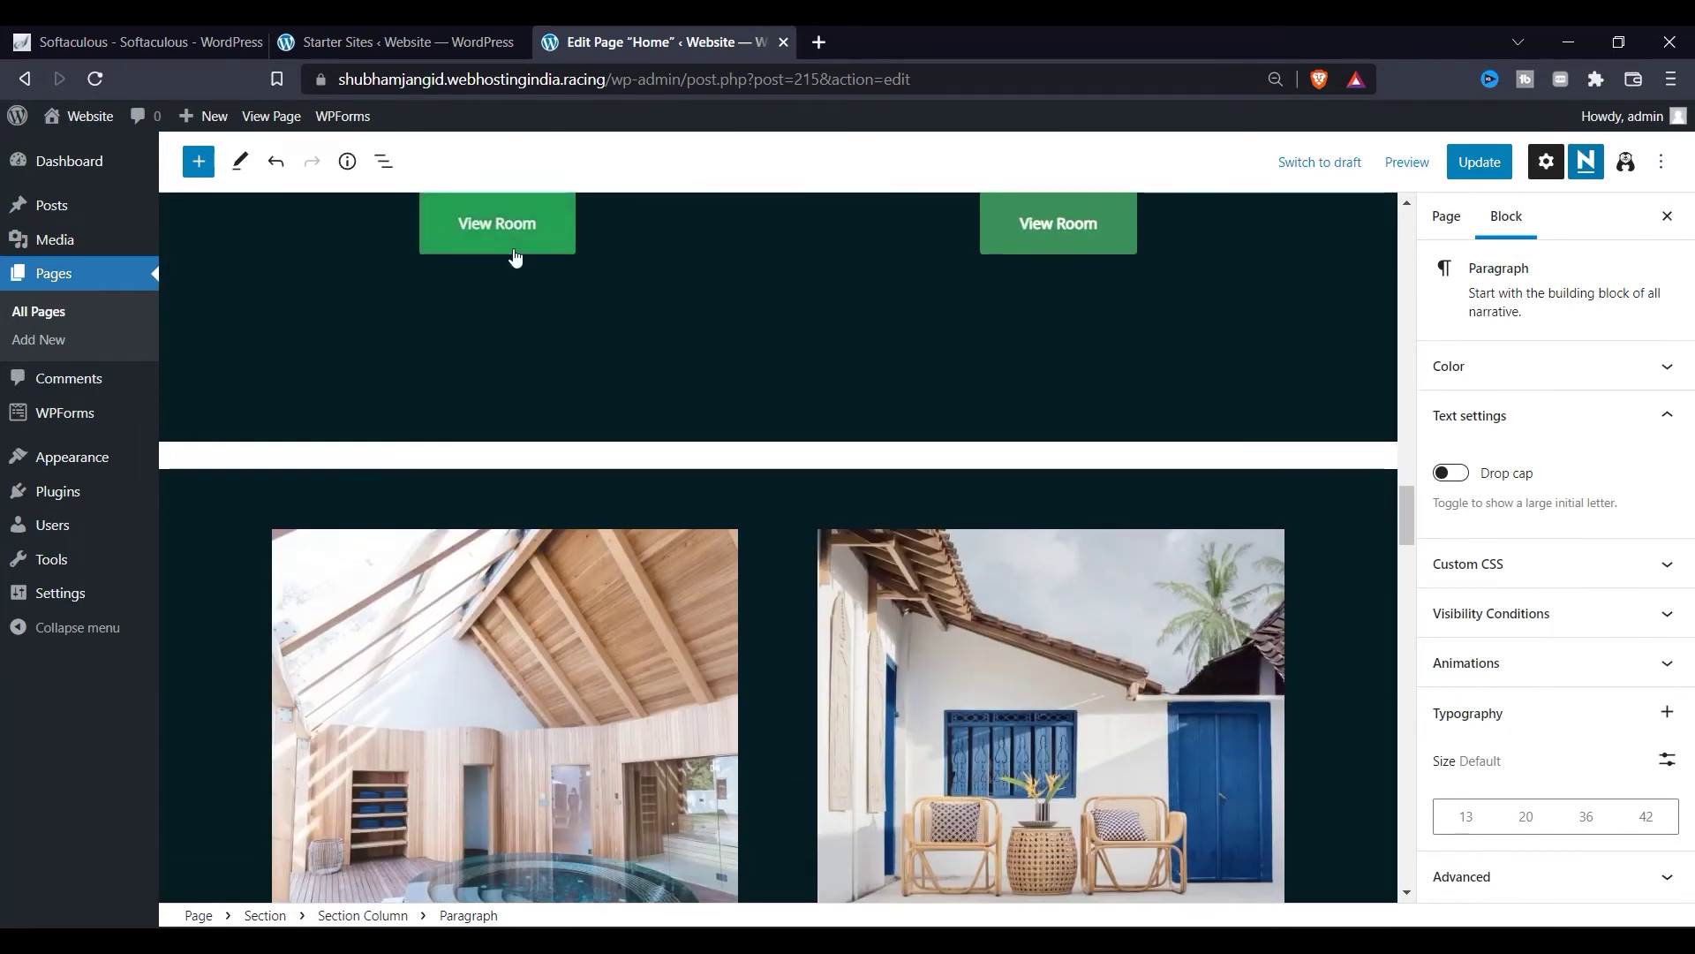
# Step: Select the 'Why choose us' heading and the Athena room heading on the Home page
pyautogui.scroll(-13, 515, 256)
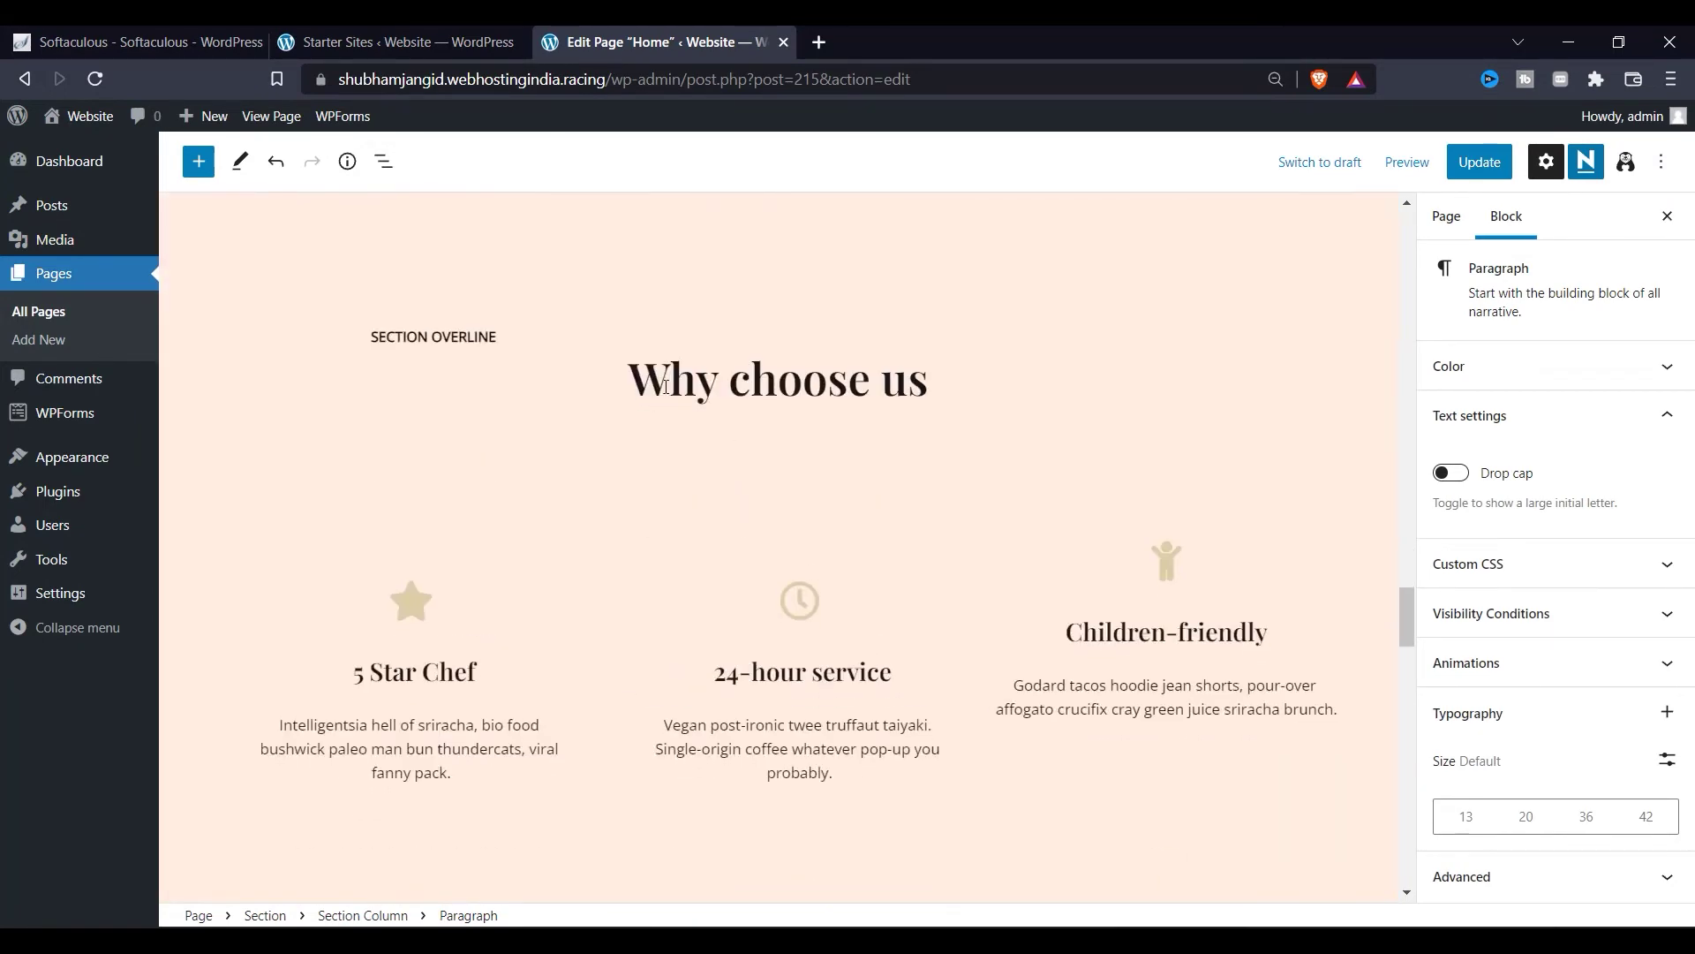
pyautogui.click(665, 386)
pyautogui.moveTo(665, 386); pyautogui.dragTo(907, 386)
pyautogui.scroll(11, 703, 628)
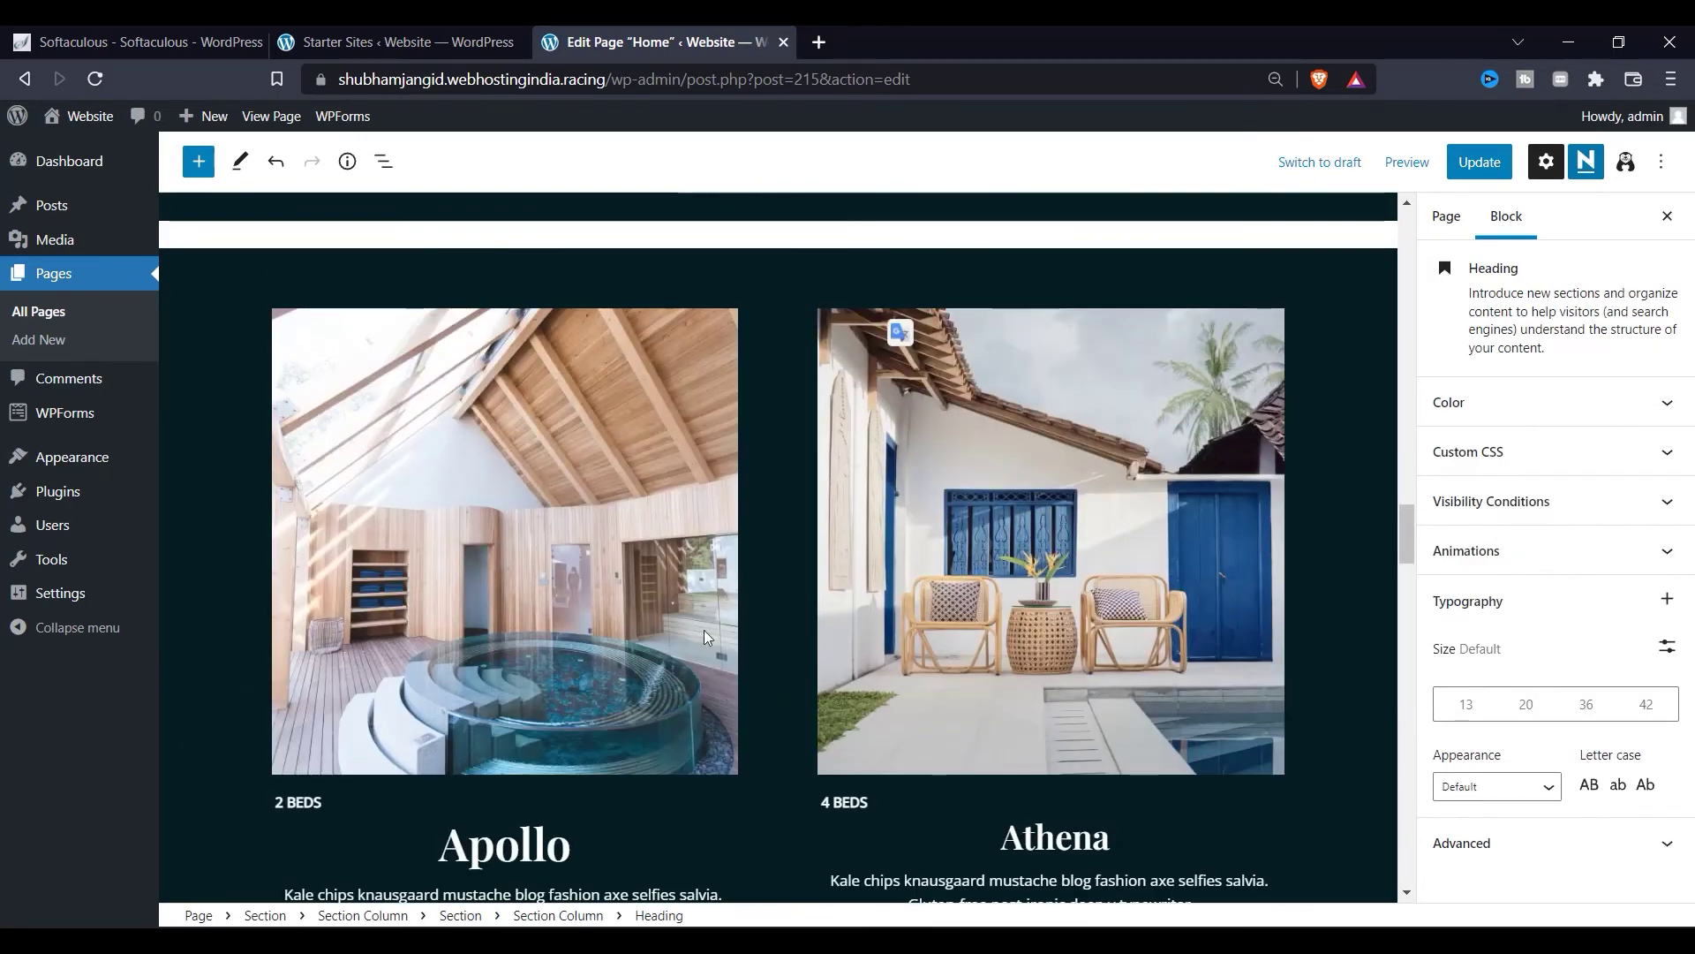
pyautogui.scroll(-3, 703, 629)
pyautogui.doubleClick(495, 618)
pyautogui.moveTo(987, 615); pyautogui.dragTo(1100, 629)
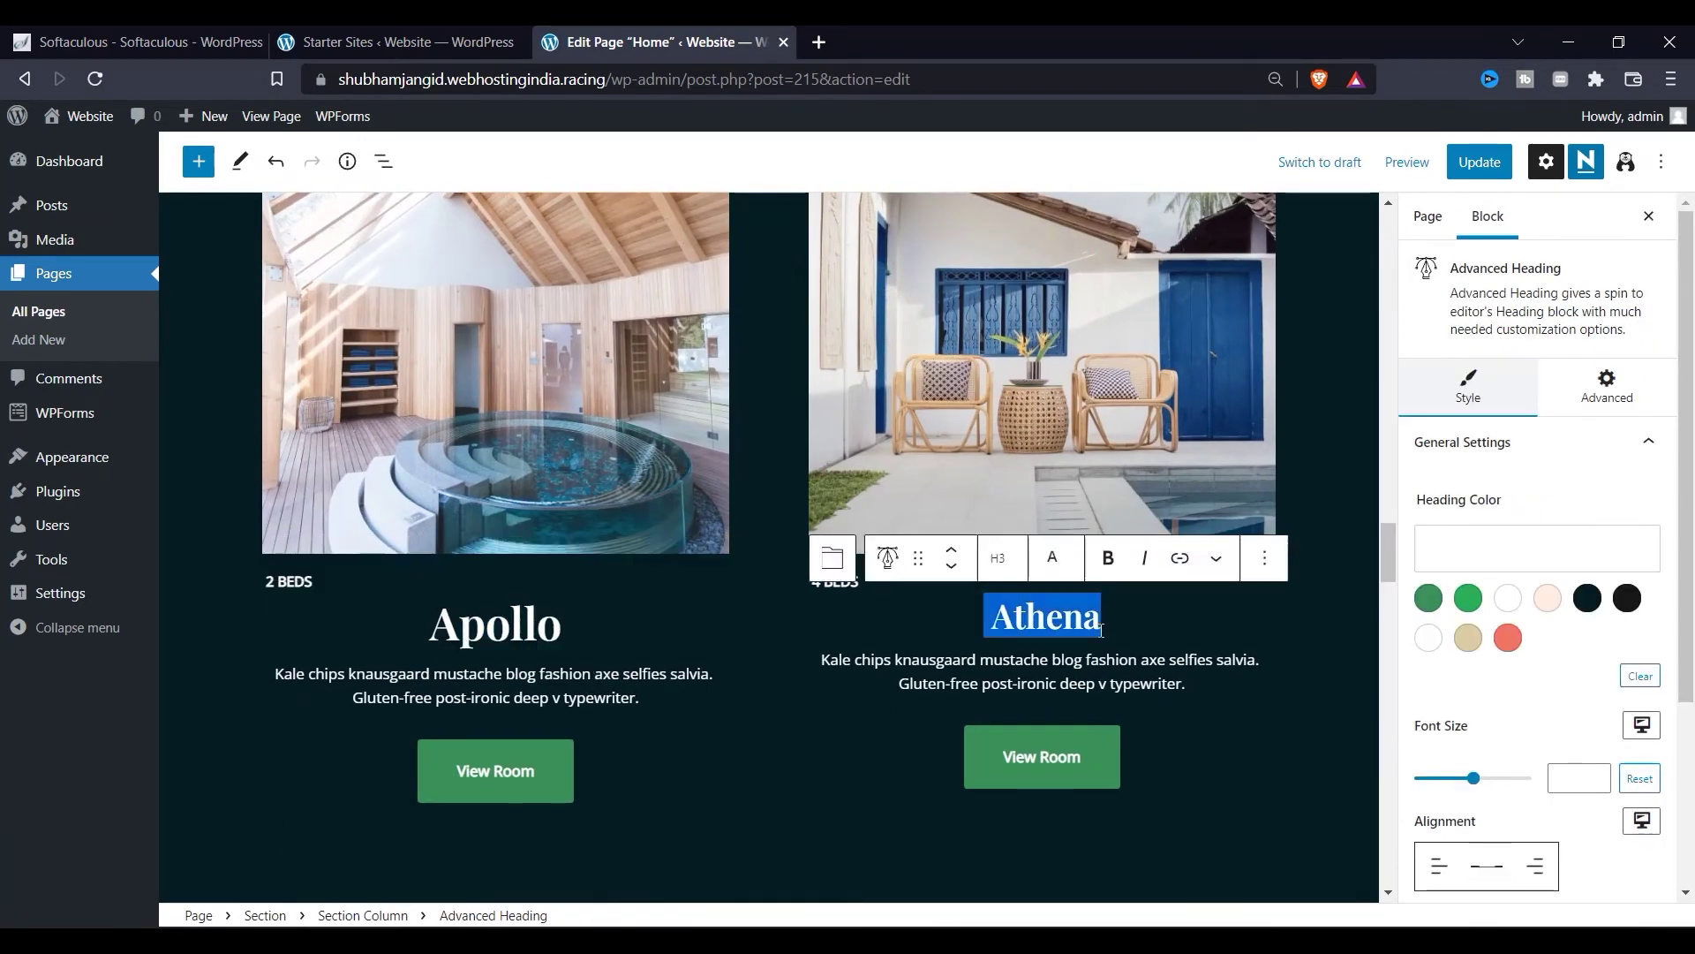
pyautogui.scroll(5, 1100, 630)
pyautogui.scroll(-15, 802, 568)
pyautogui.scroll(4, 789, 581)
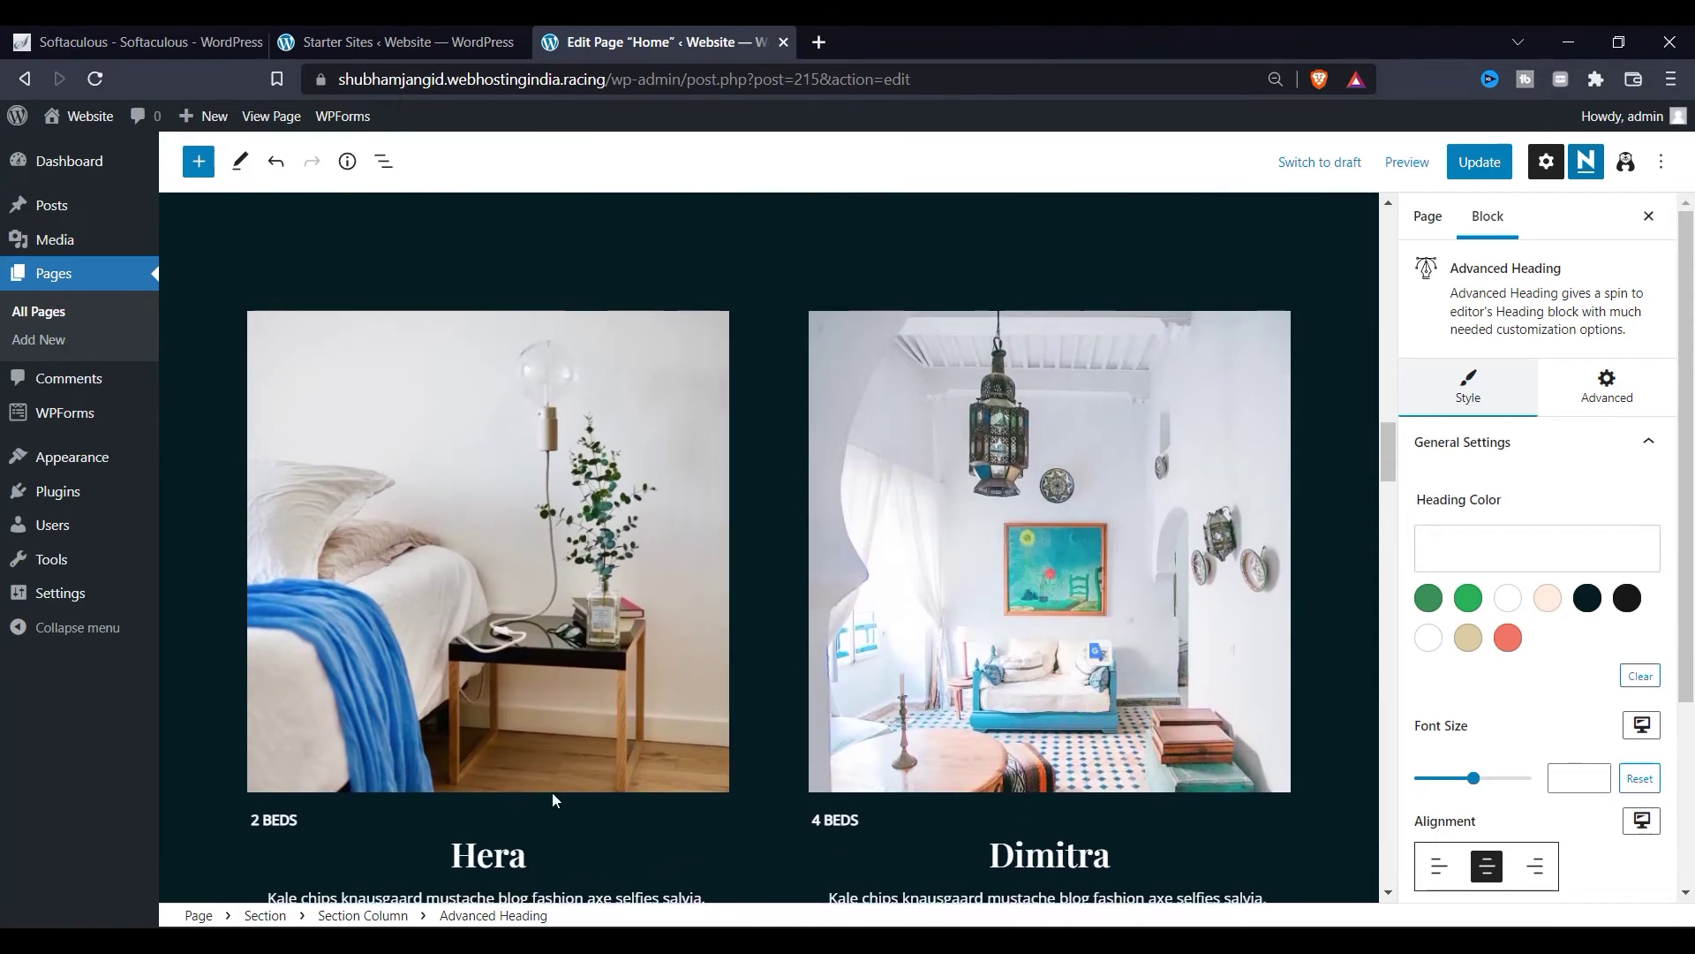
pyautogui.scroll(15, 1045, 885)
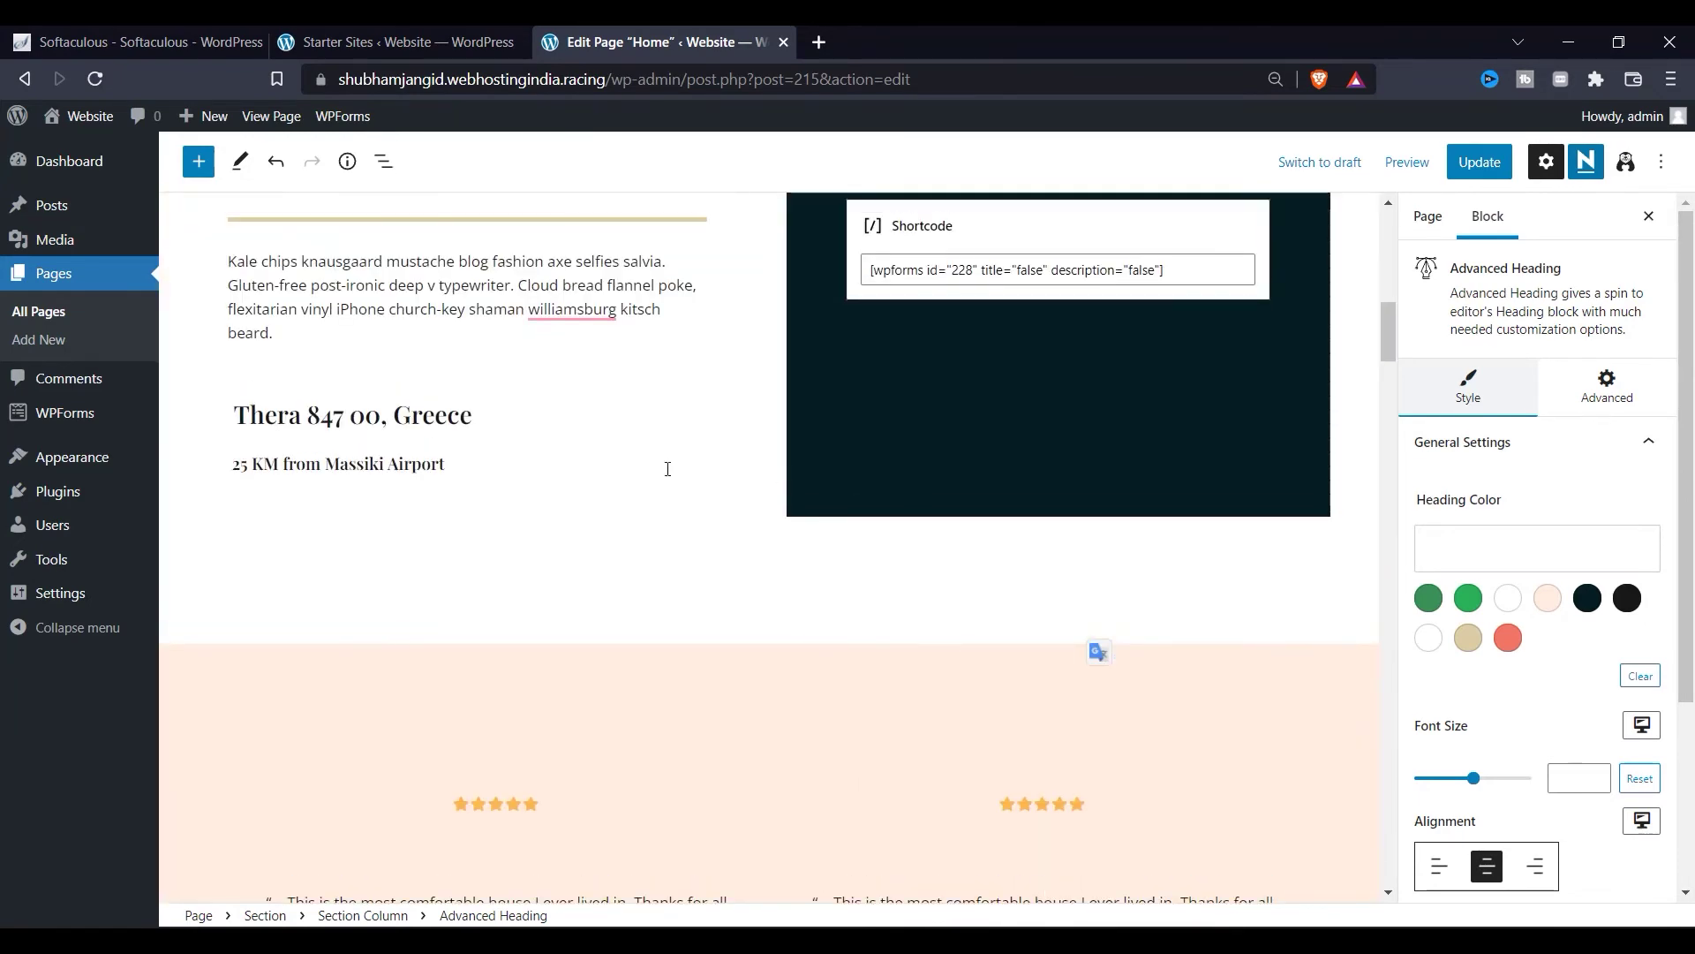
# Step: Select the Check availability column and save the Home page with Update
pyautogui.click(838, 501)
pyautogui.scroll(5, 925, 601)
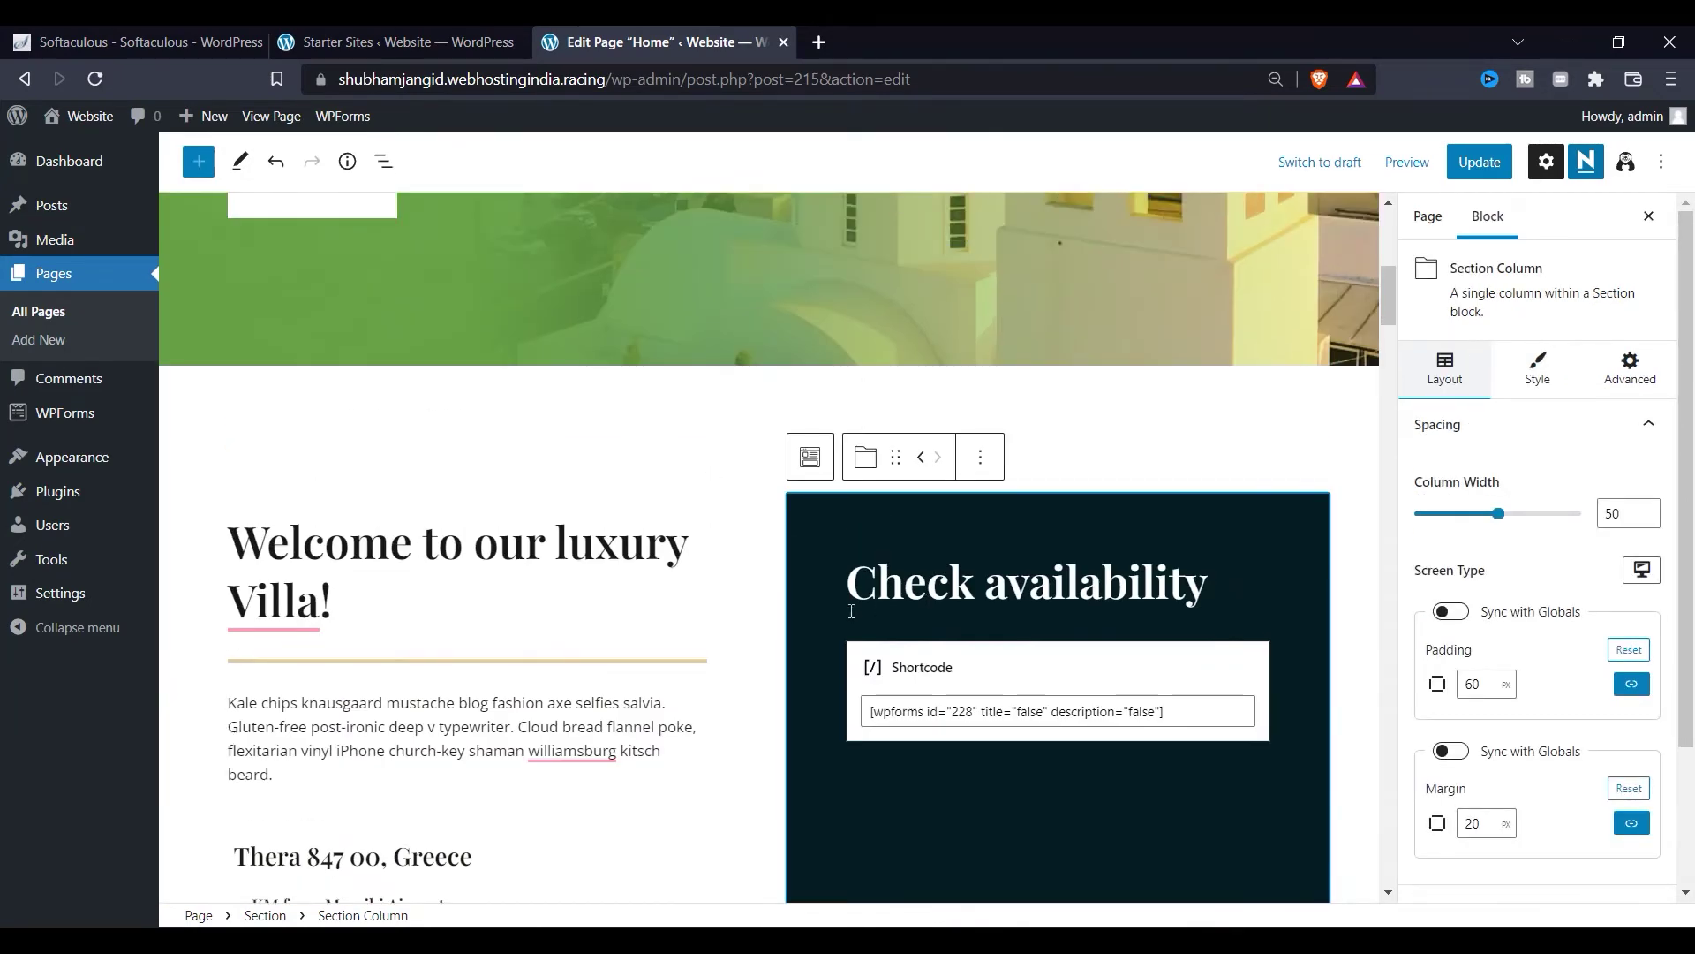
pyautogui.scroll(7, 729, 646)
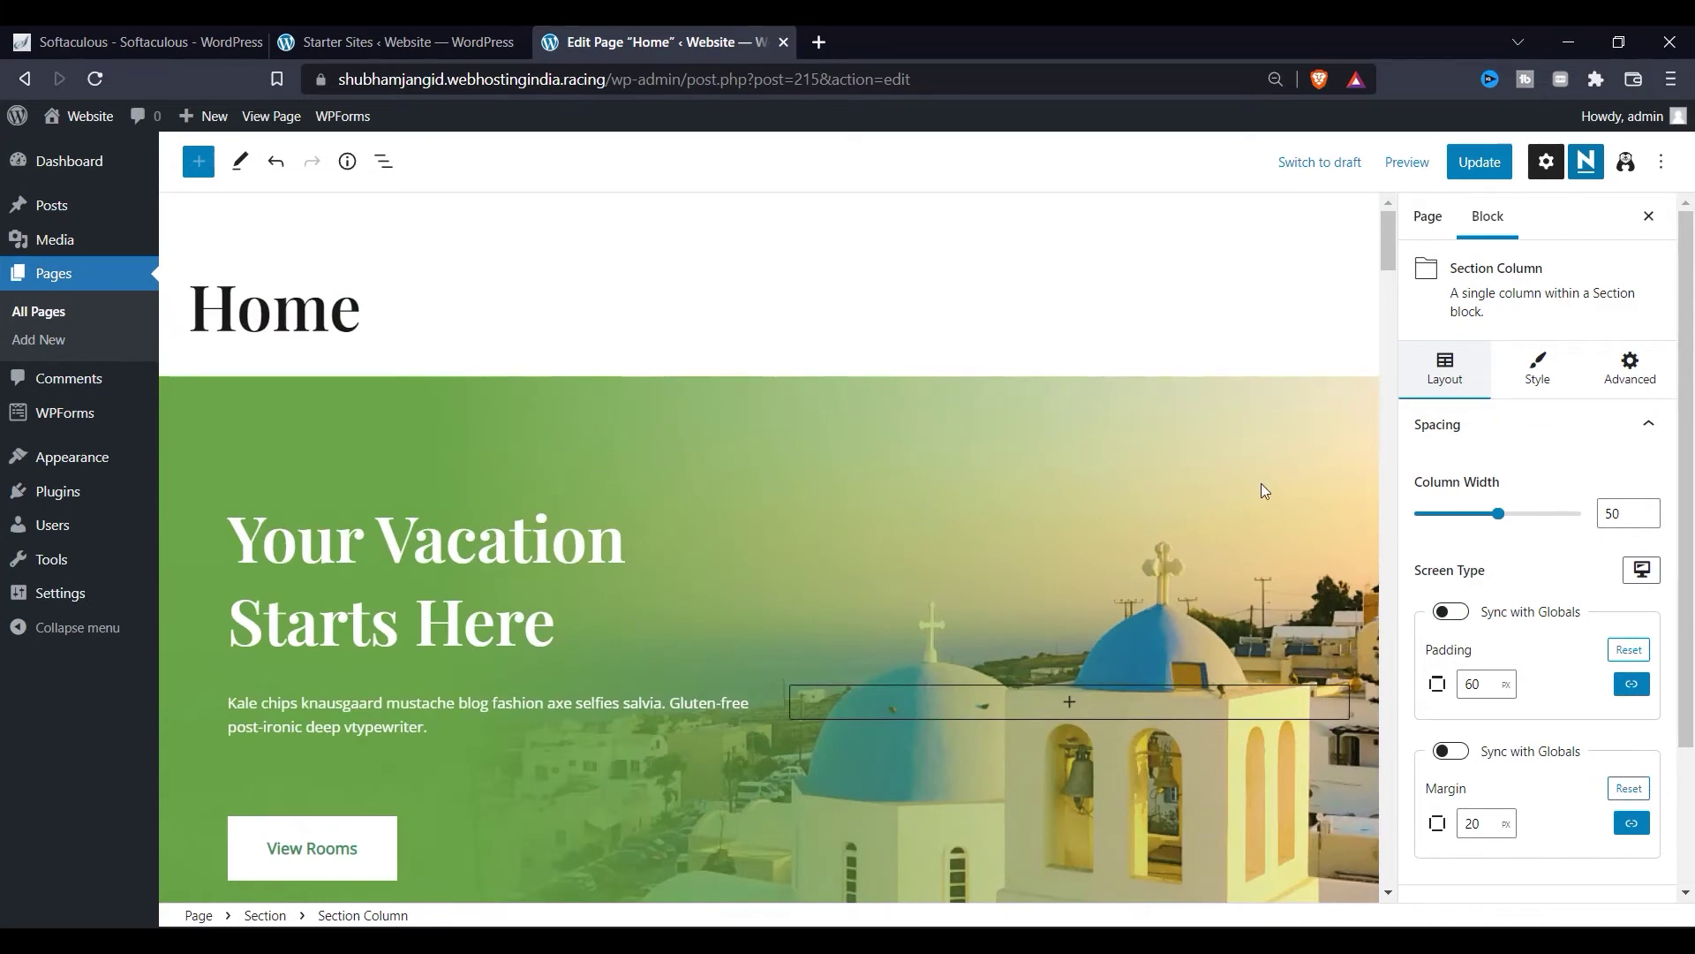
pyautogui.click(1258, 275)
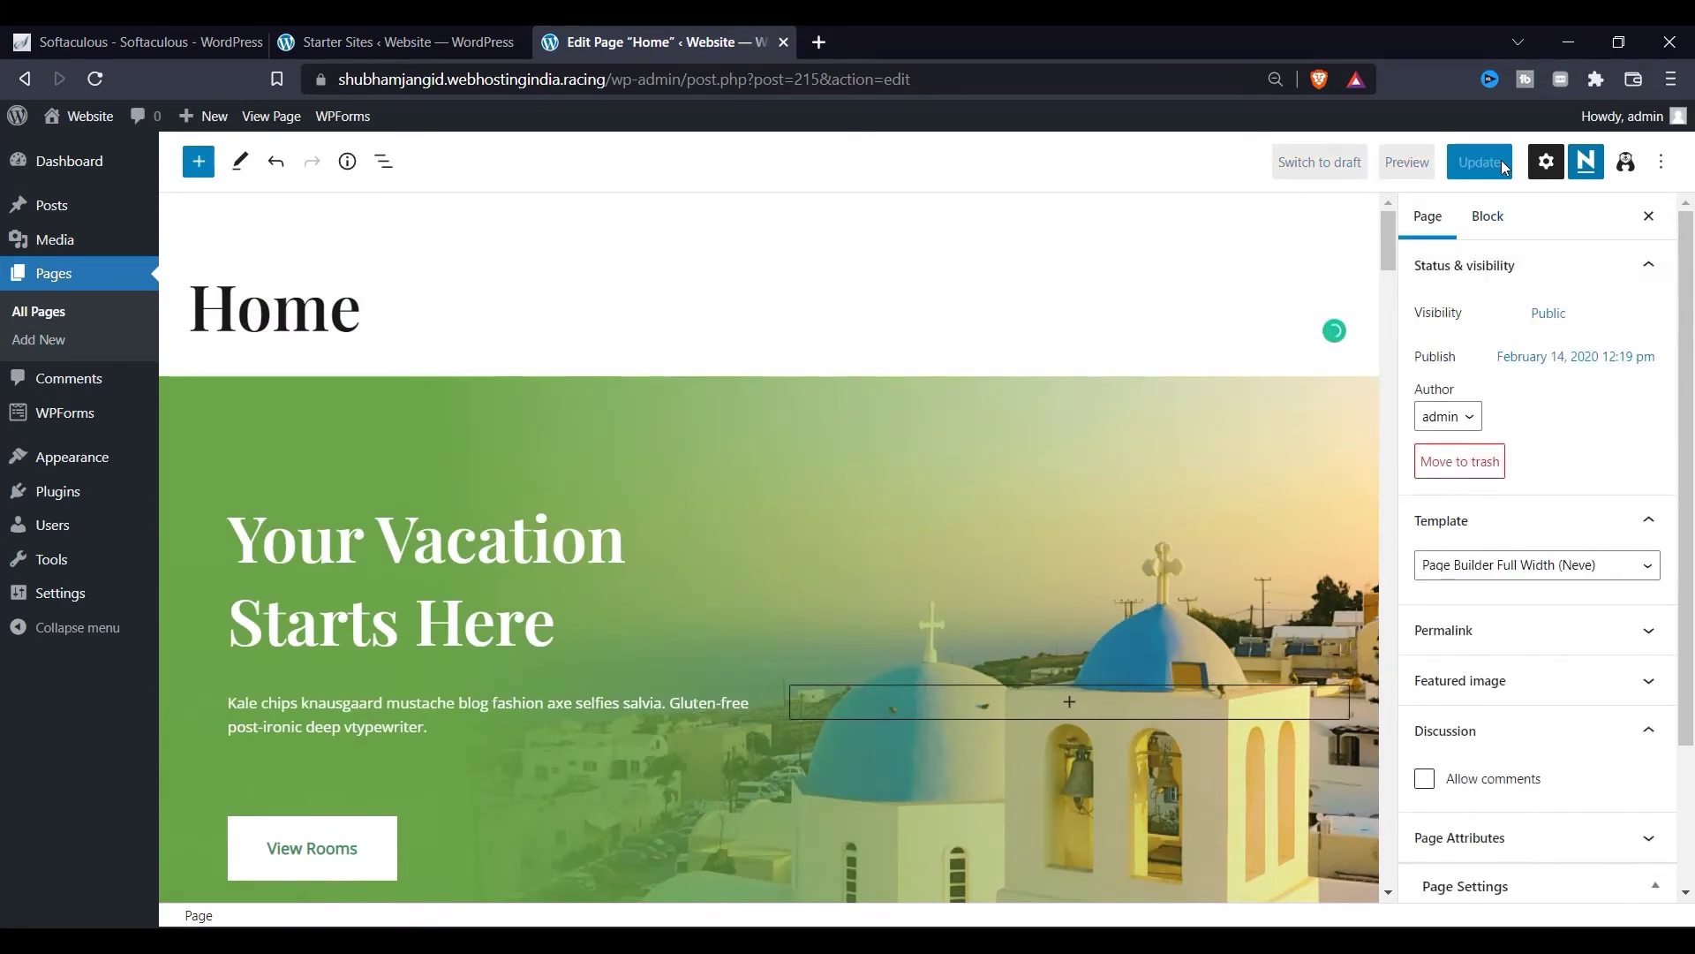
# Step: Trim the browser's address down to the site's root URL
pyautogui.scroll(-20, 1271, 501)
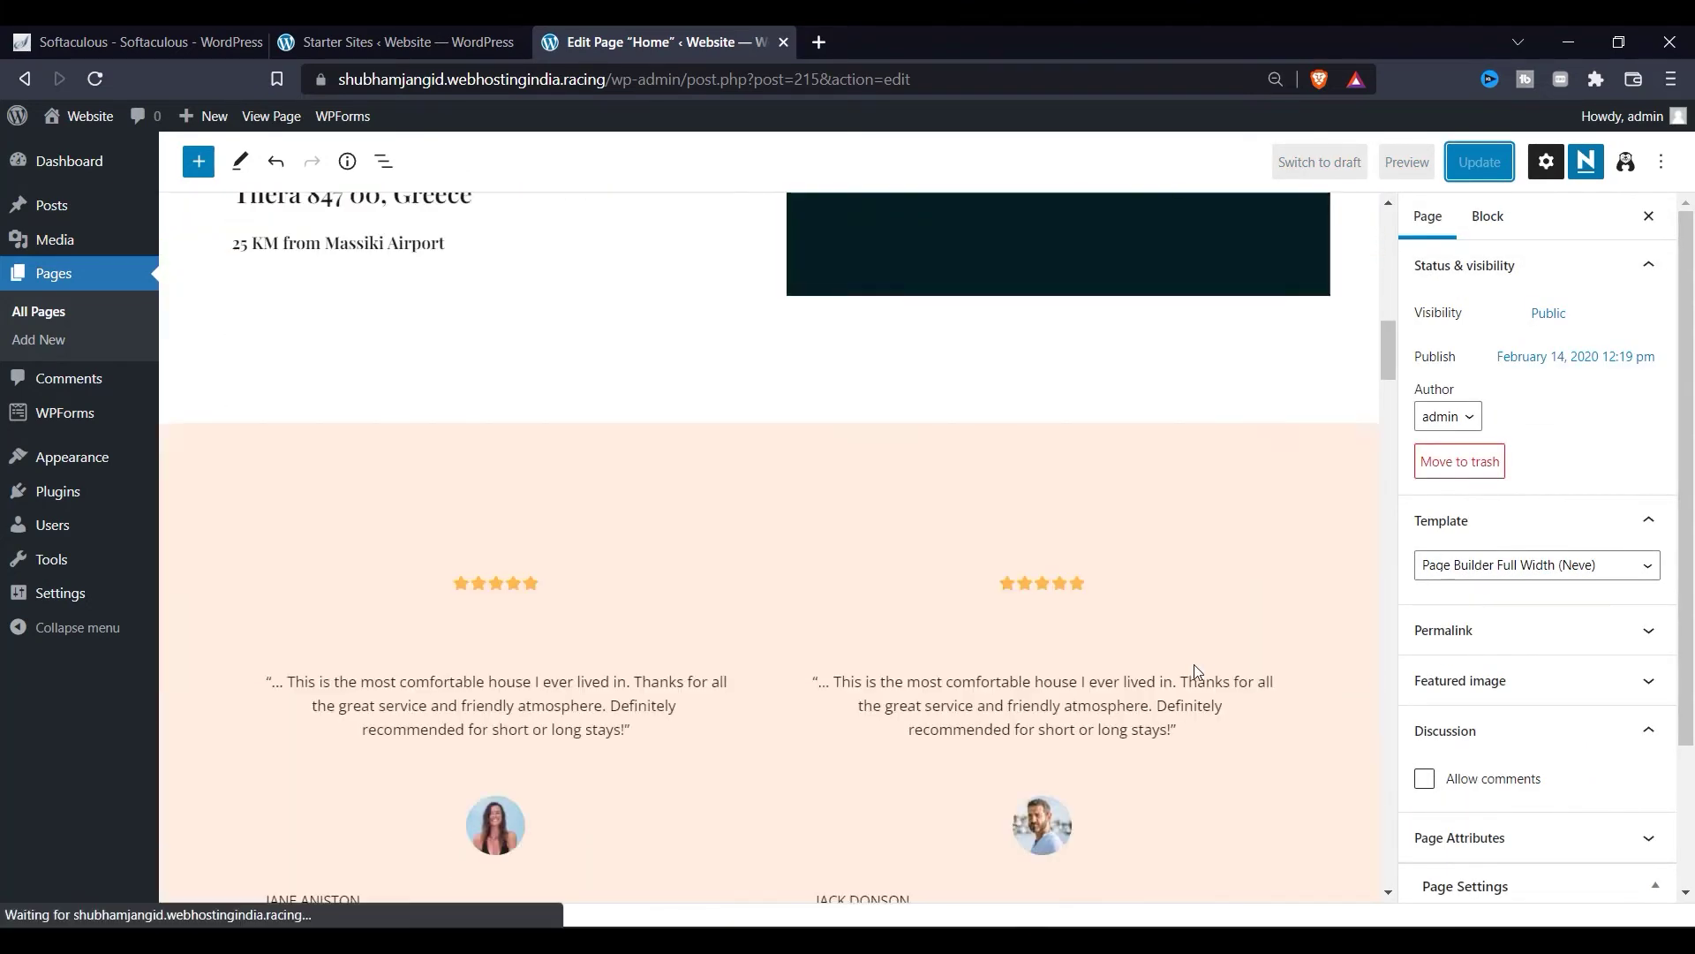
pyautogui.scroll(-7, 1194, 671)
pyautogui.scroll(1, 708, 622)
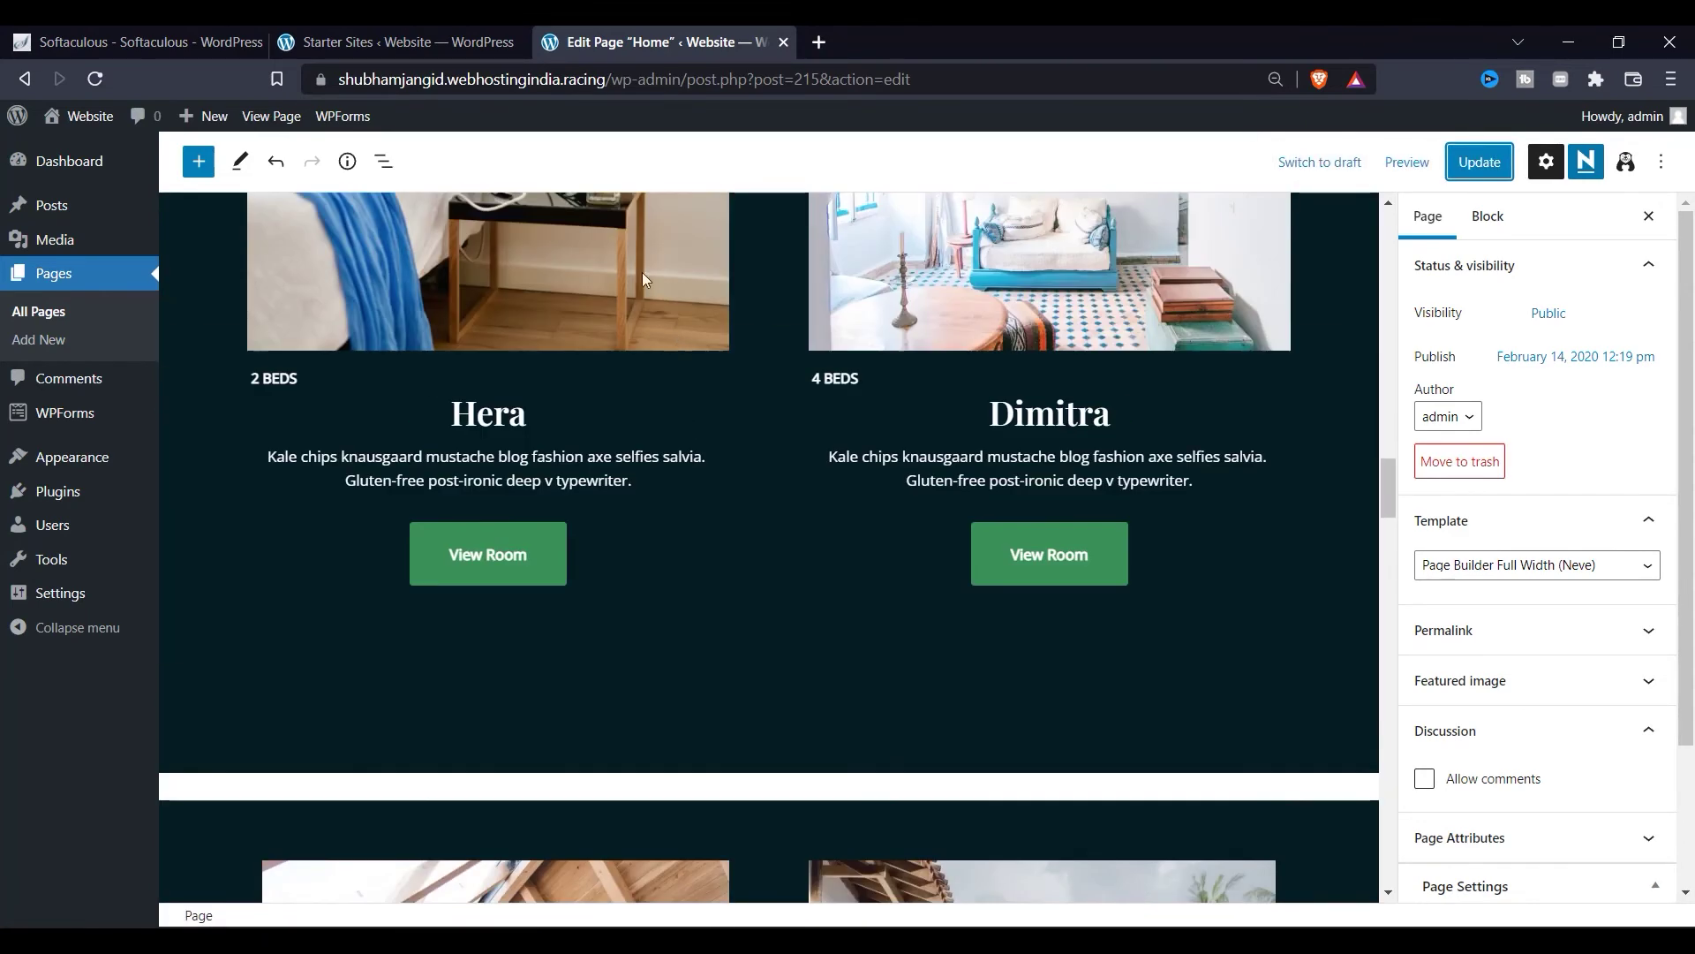
pyautogui.moveTo(609, 93); pyautogui.dragTo(1005, 86)
# Step: Load the live front page, confirm leaving the editor, and reopen the Home page via Edit Page
pyautogui.press('BackSpace')
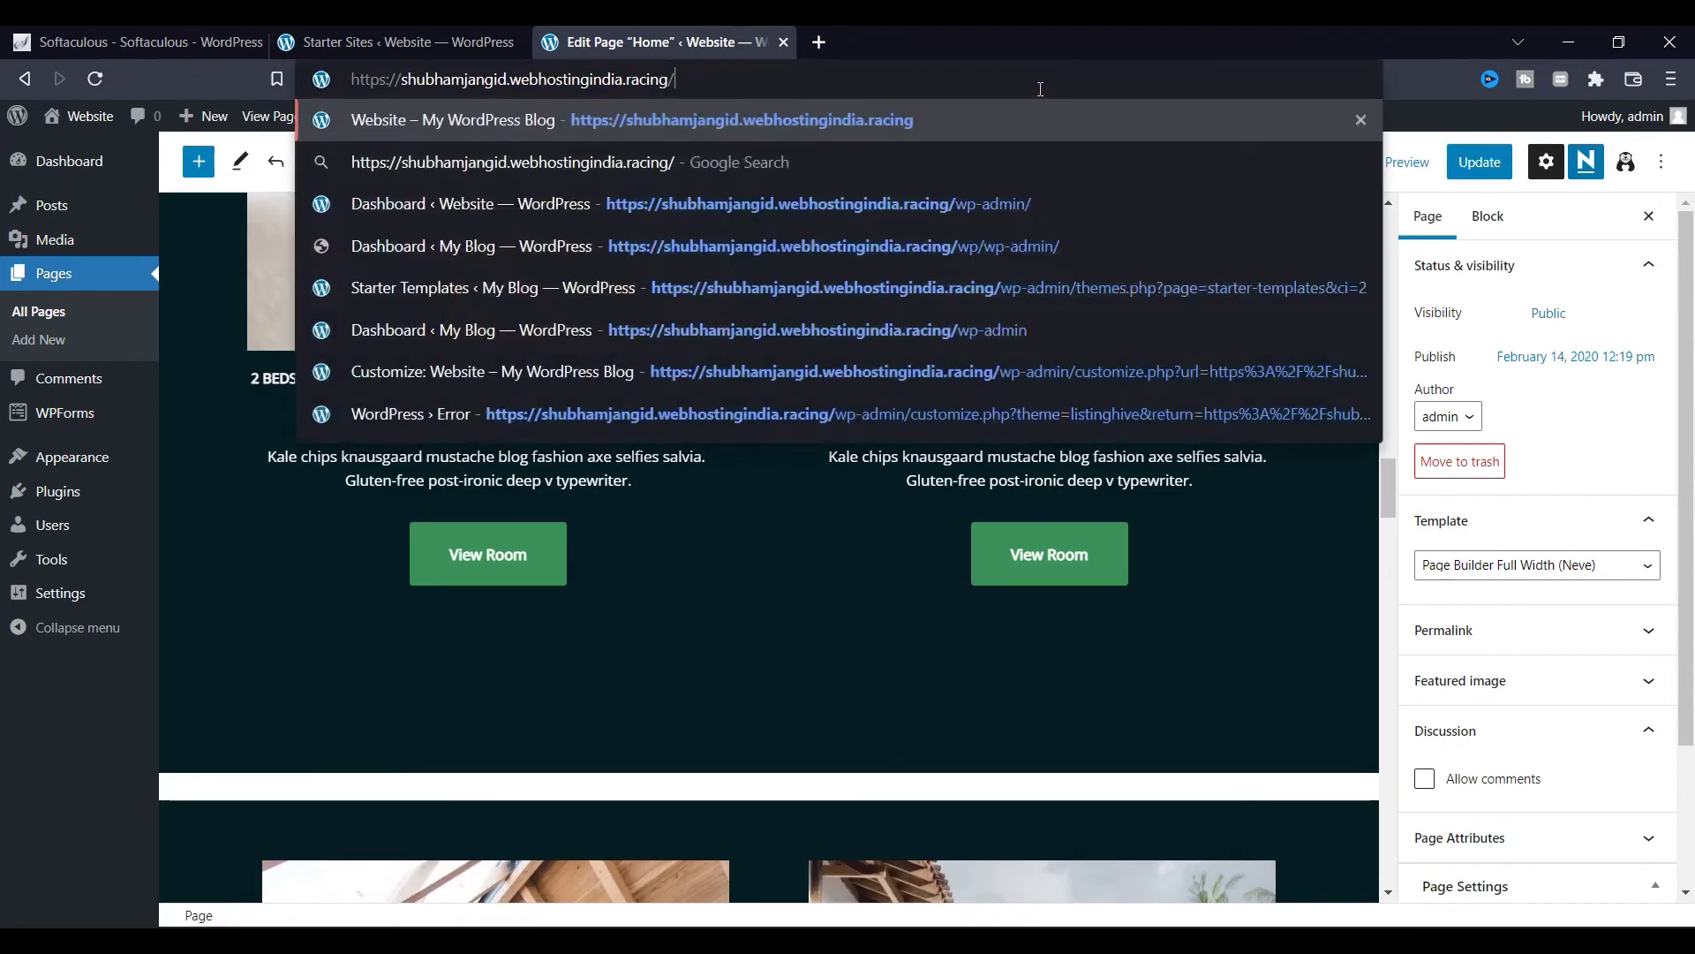
pyautogui.press('Return')
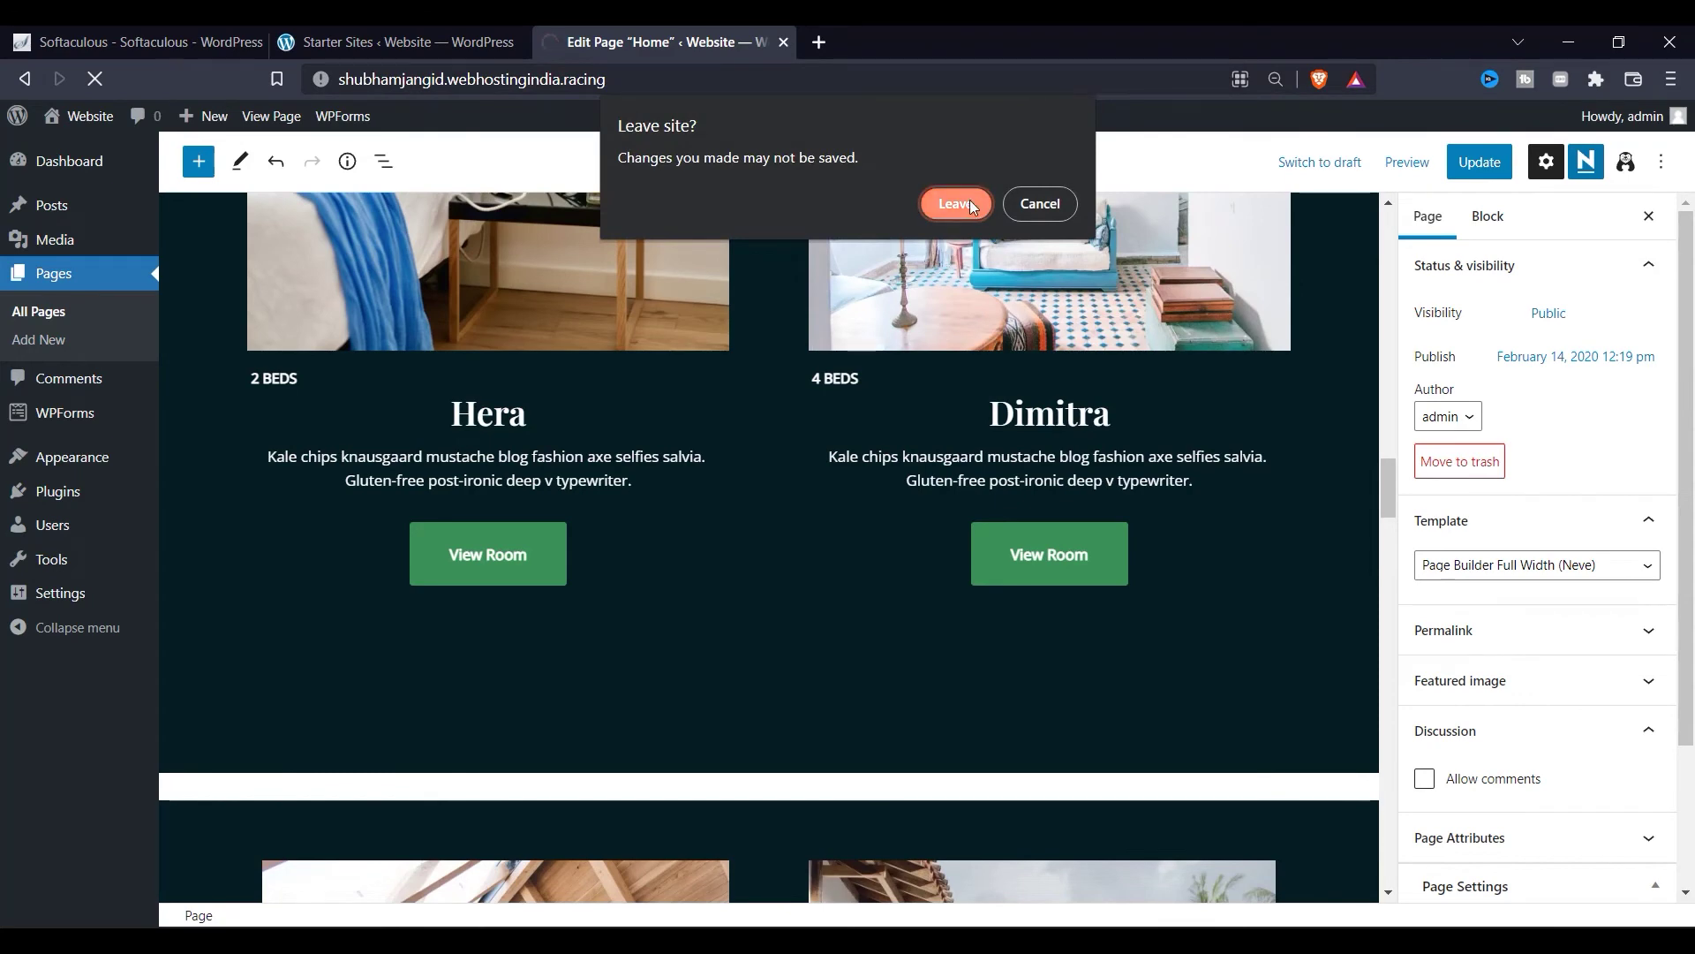
pyautogui.click(970, 203)
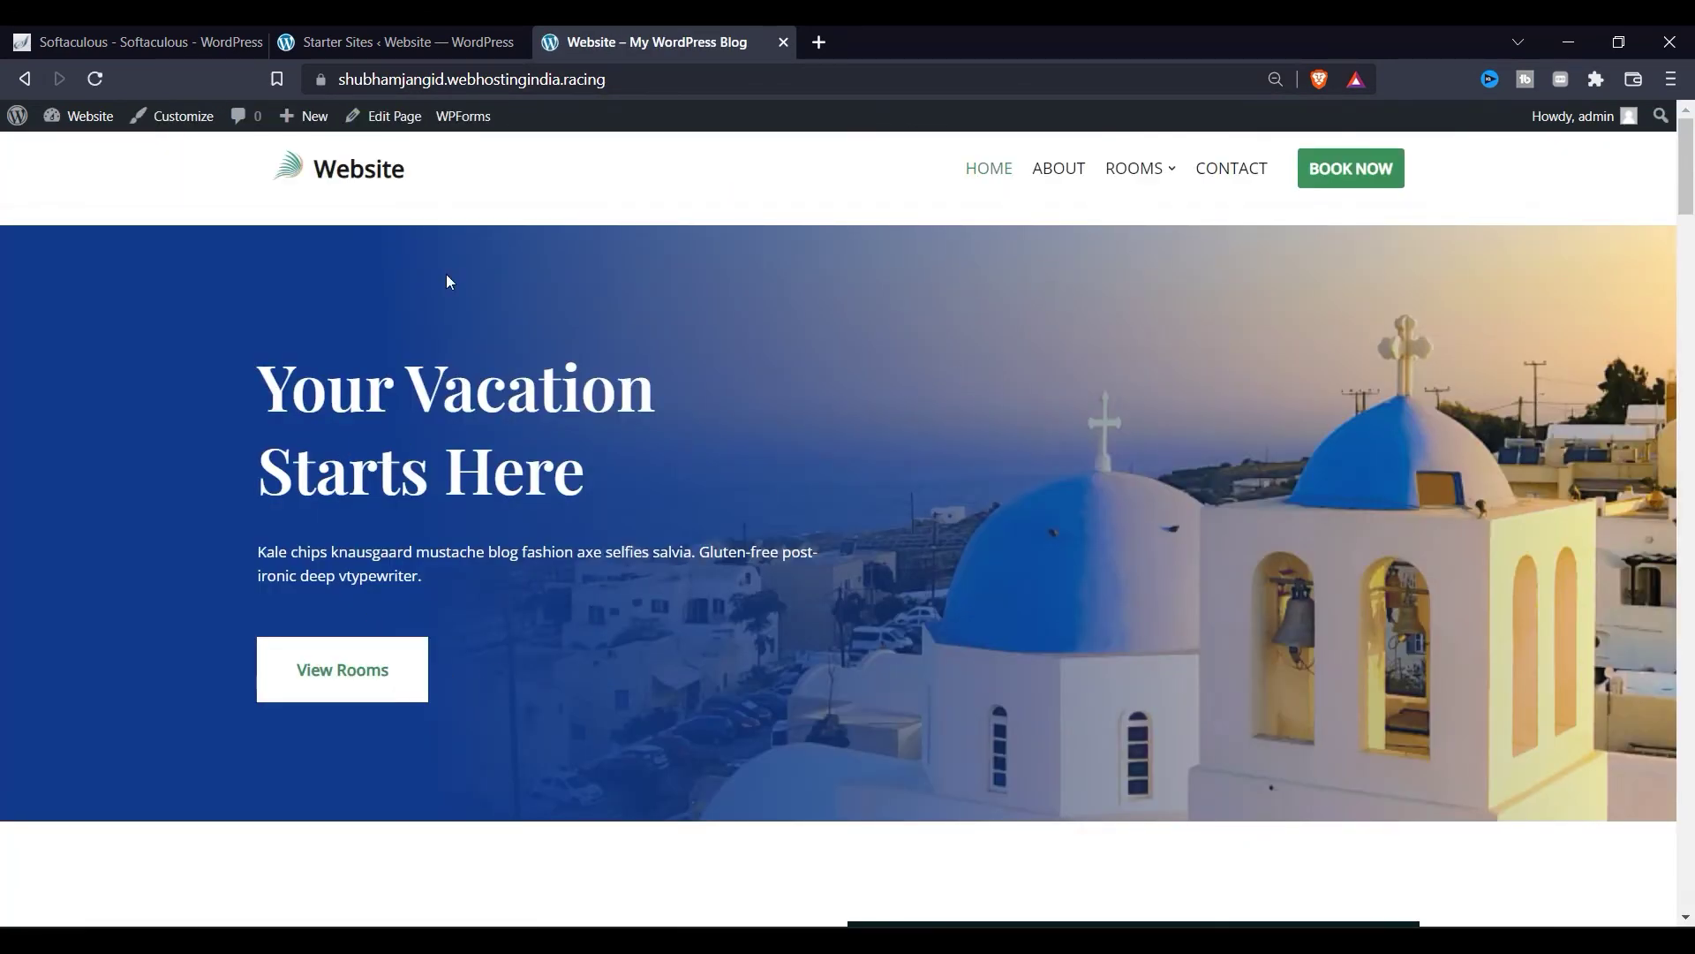
pyautogui.click(389, 117)
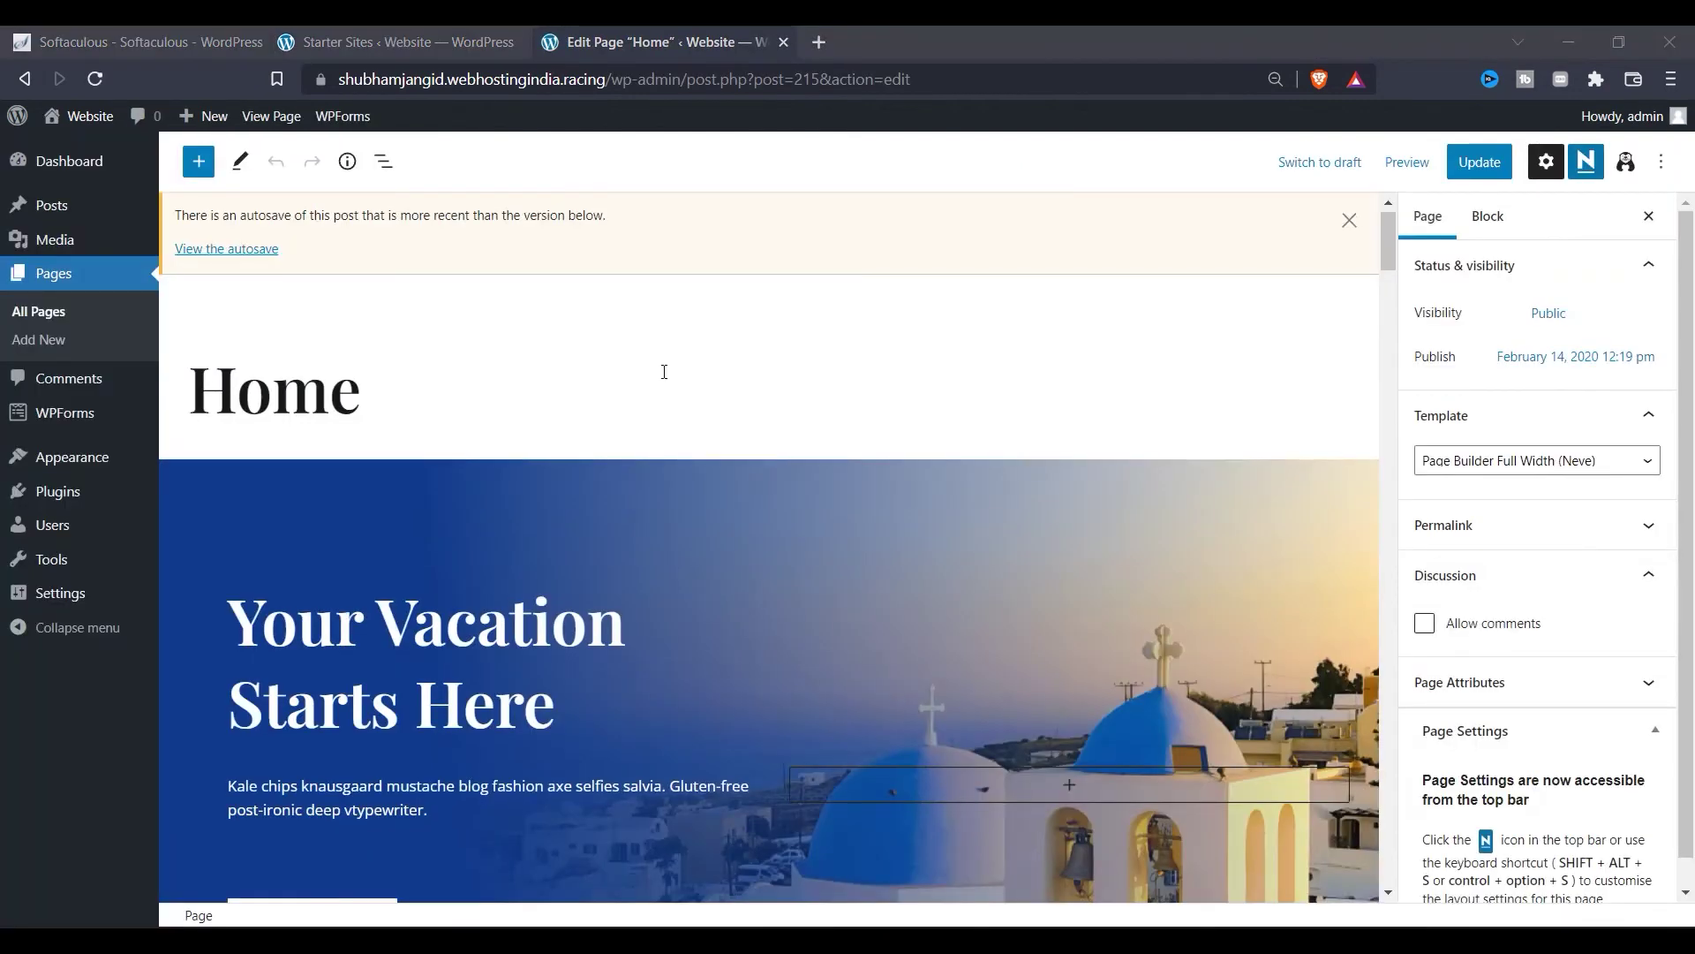
pyautogui.scroll(-3, 663, 367)
# Step: Select the whole hero section and expand its Background Overlay style settings
pyautogui.click(188, 429)
pyautogui.click(177, 330)
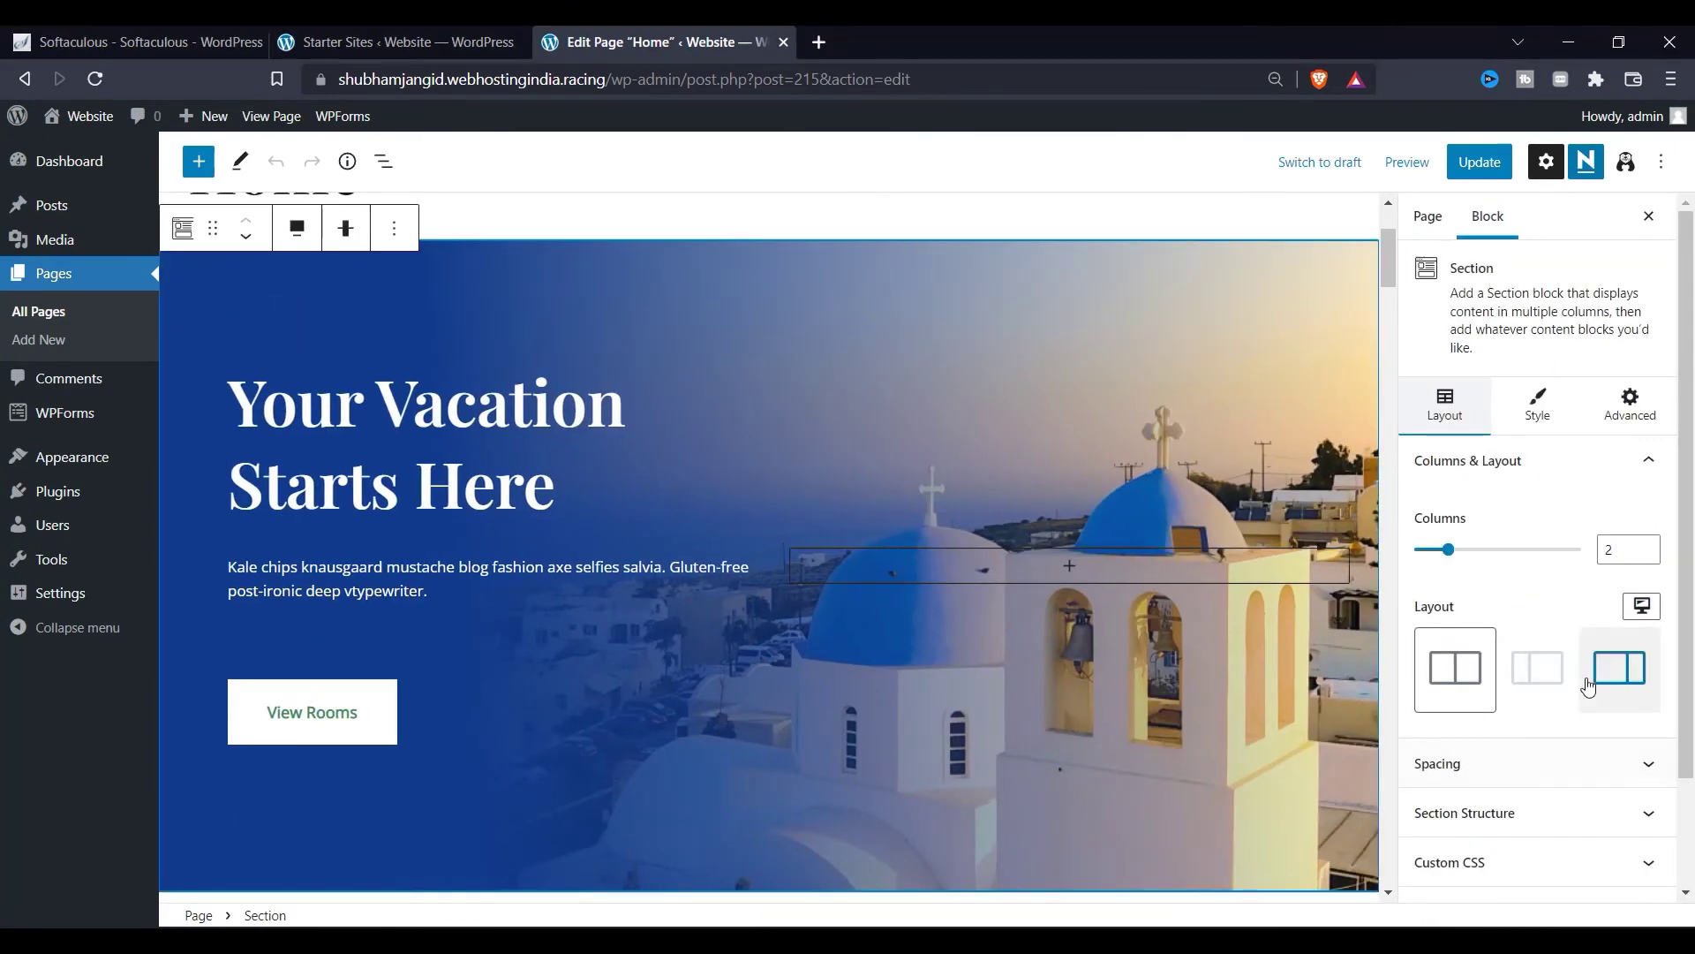
pyautogui.click(1537, 404)
pyautogui.scroll(-5, 1501, 592)
pyautogui.click(1508, 567)
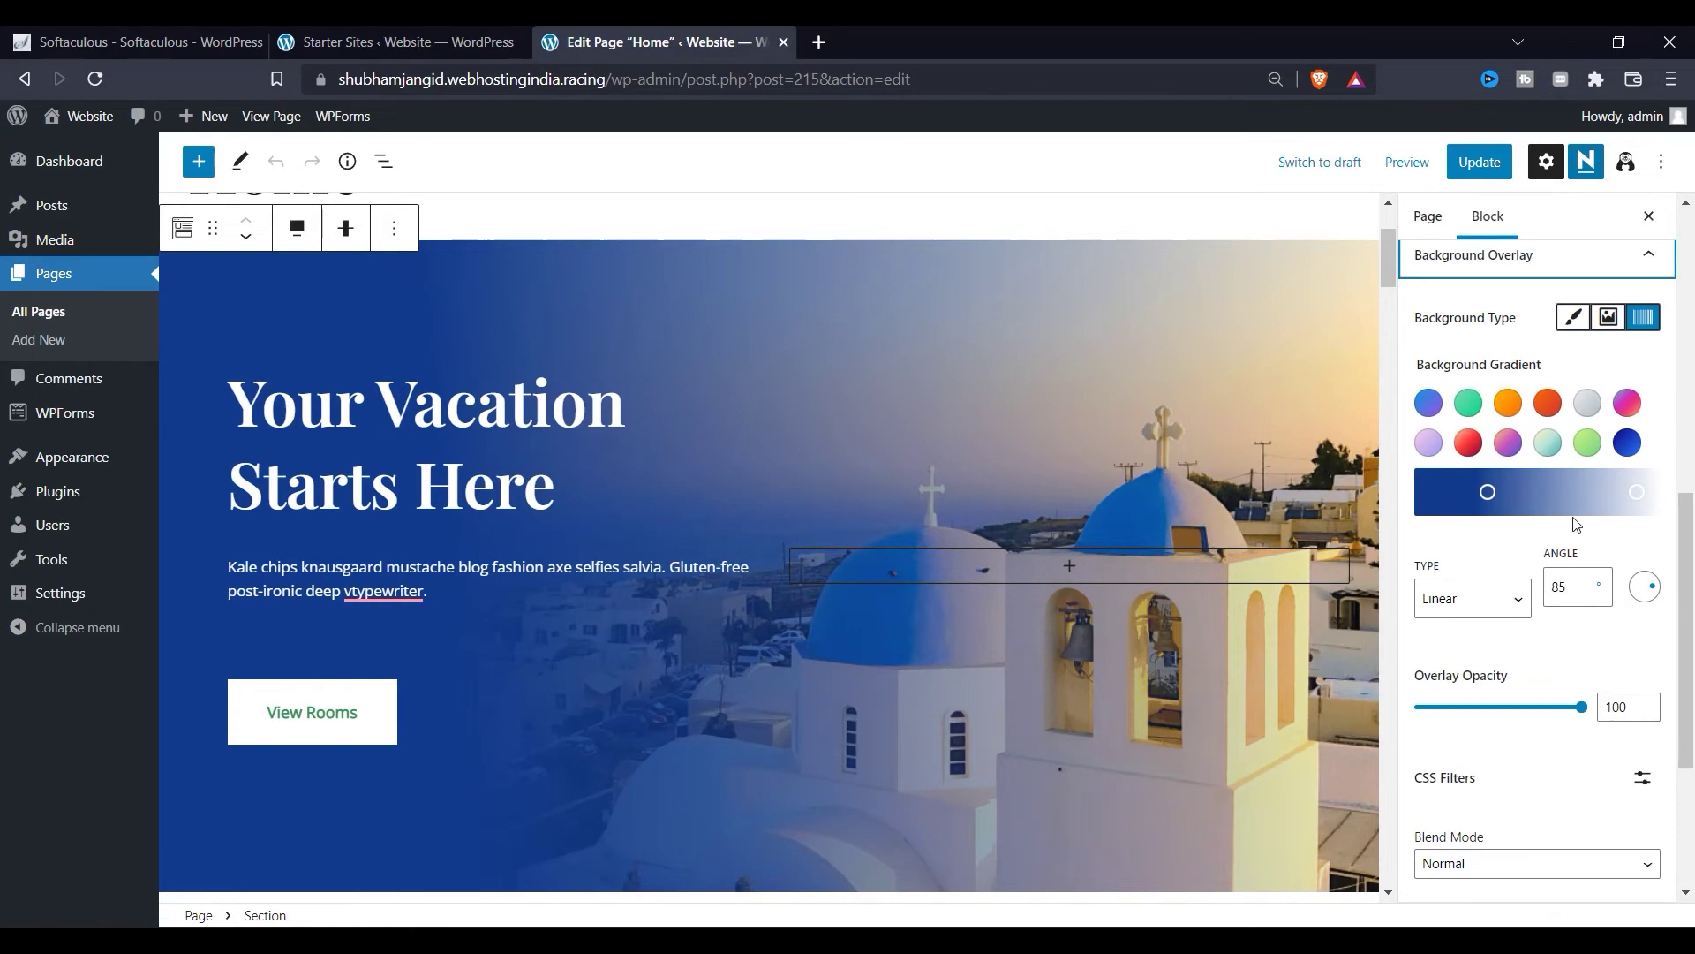
# Step: Recolour the overlay gradient's left stop from blue to a bright green
pyautogui.click(1490, 494)
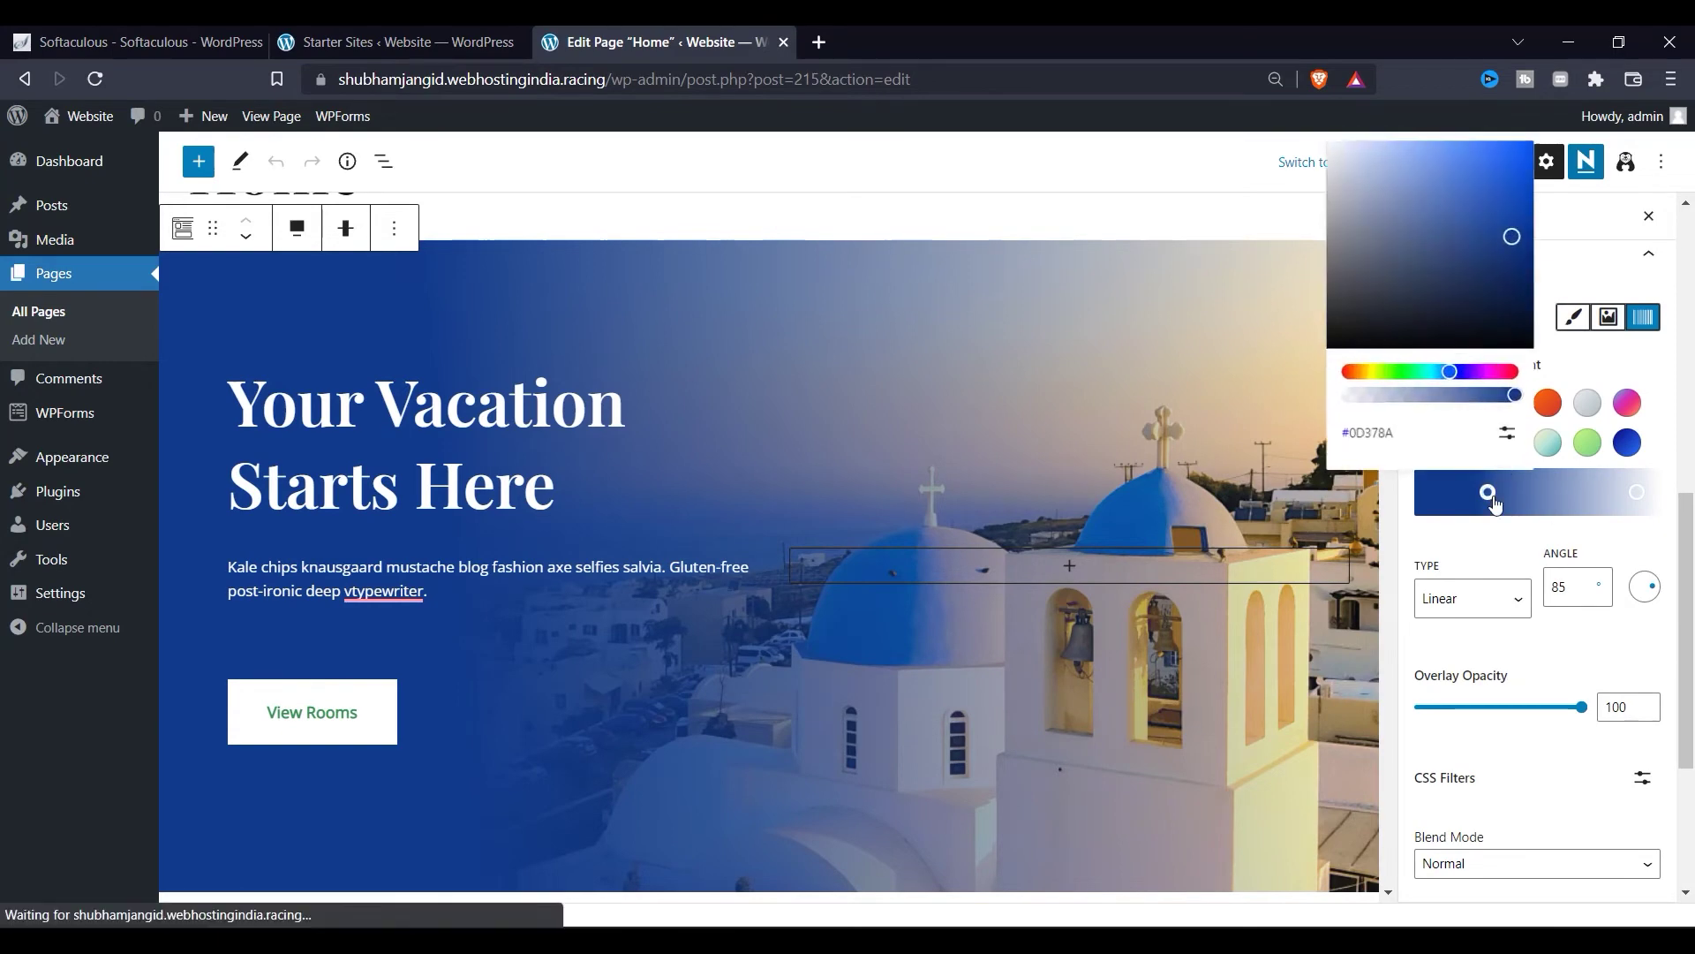
pyautogui.moveTo(1385, 369); pyautogui.dragTo(1401, 375)
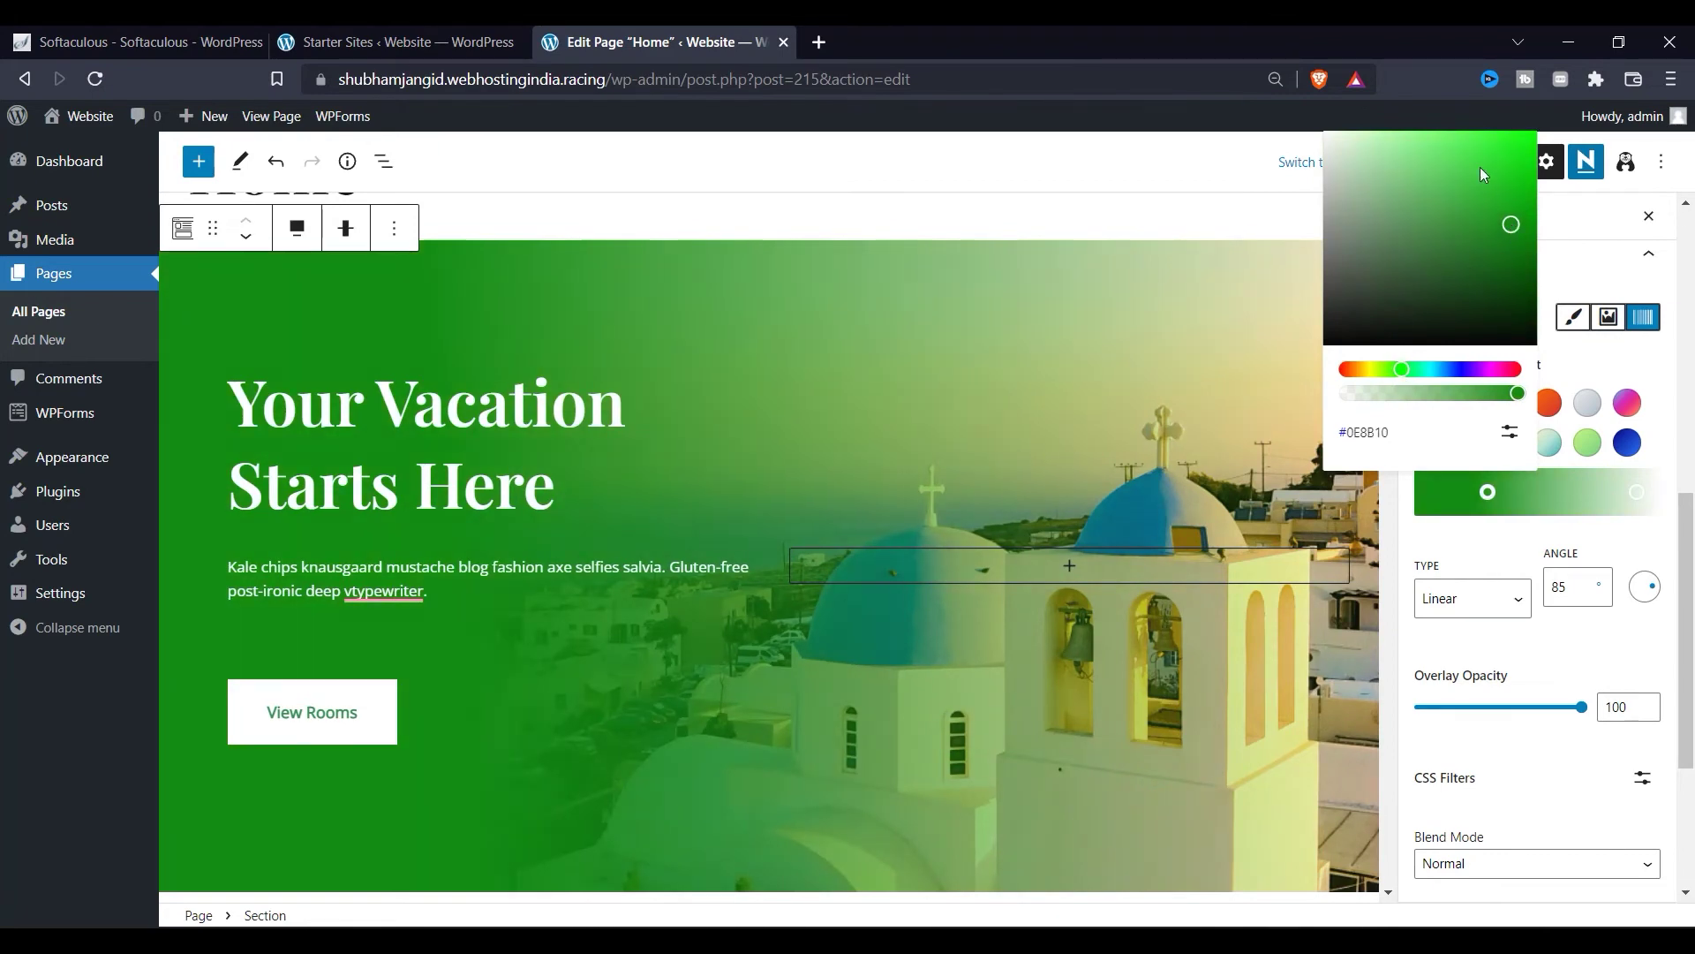
pyautogui.click(1476, 156)
pyautogui.moveTo(1473, 152); pyautogui.dragTo(1434, 212)
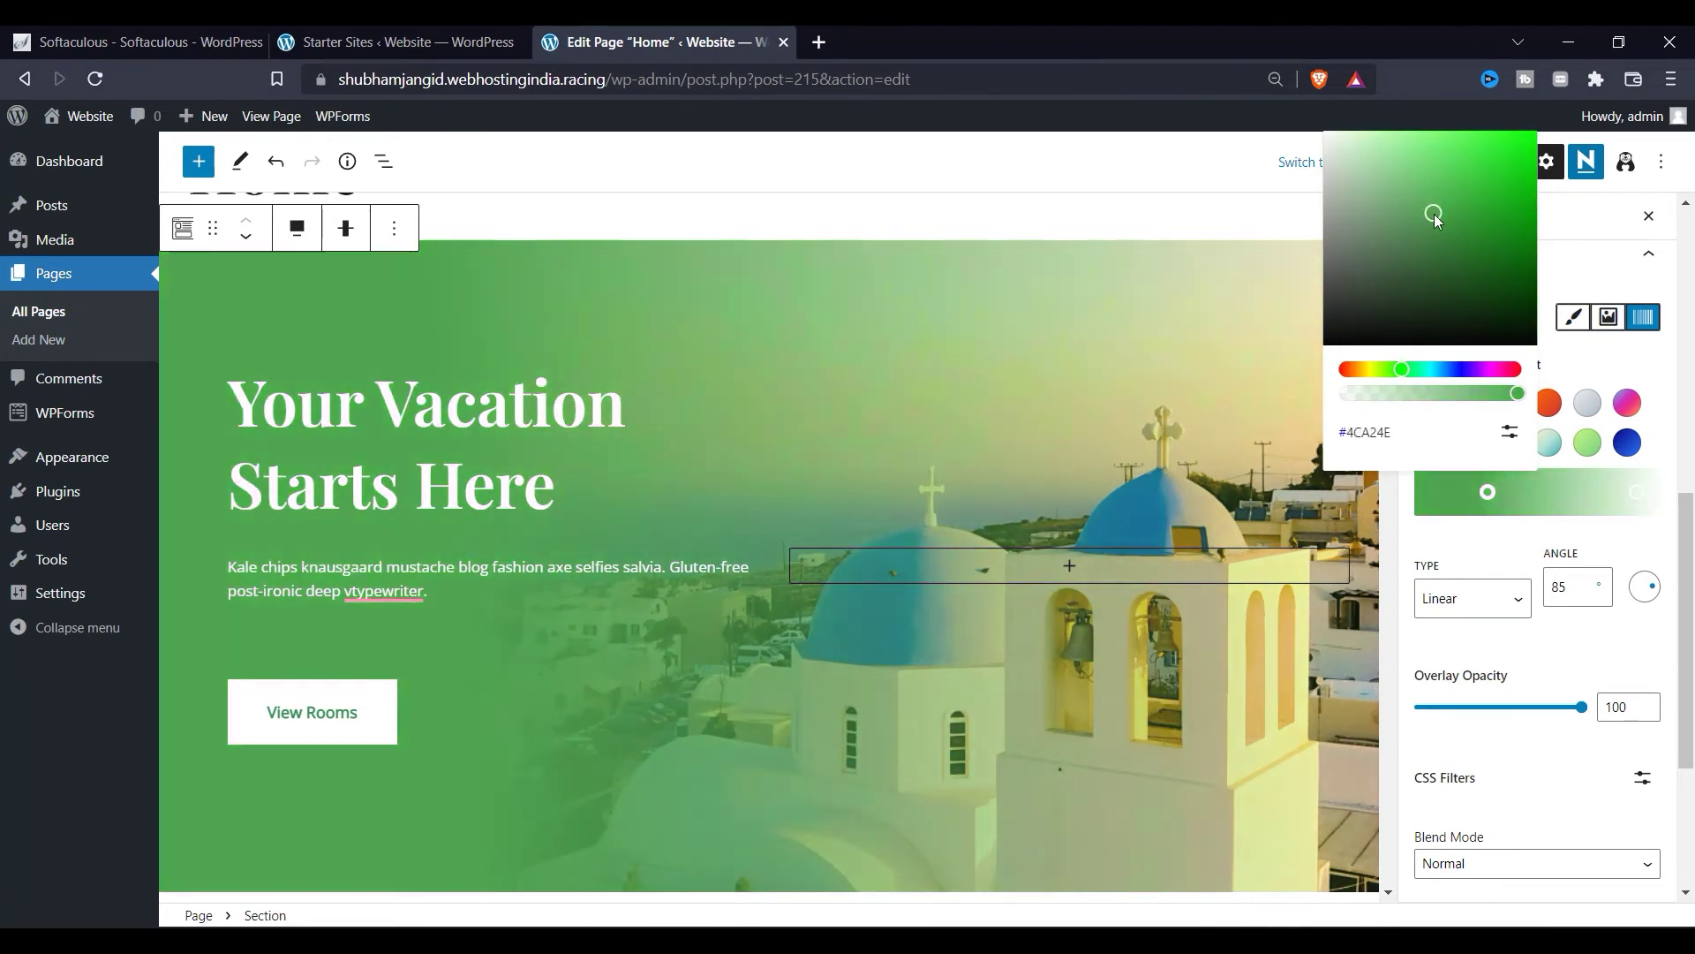
pyautogui.moveTo(1397, 376); pyautogui.dragTo(1412, 381)
pyautogui.moveTo(1430, 204)
pyautogui.mouseDown()
pyautogui.moveTo(1438, 155)
pyautogui.moveTo(1402, 150)
pyautogui.moveTo(1485, 185)
pyautogui.moveTo(1439, 199)
pyautogui.mouseUp()
pyautogui.click(1172, 205)
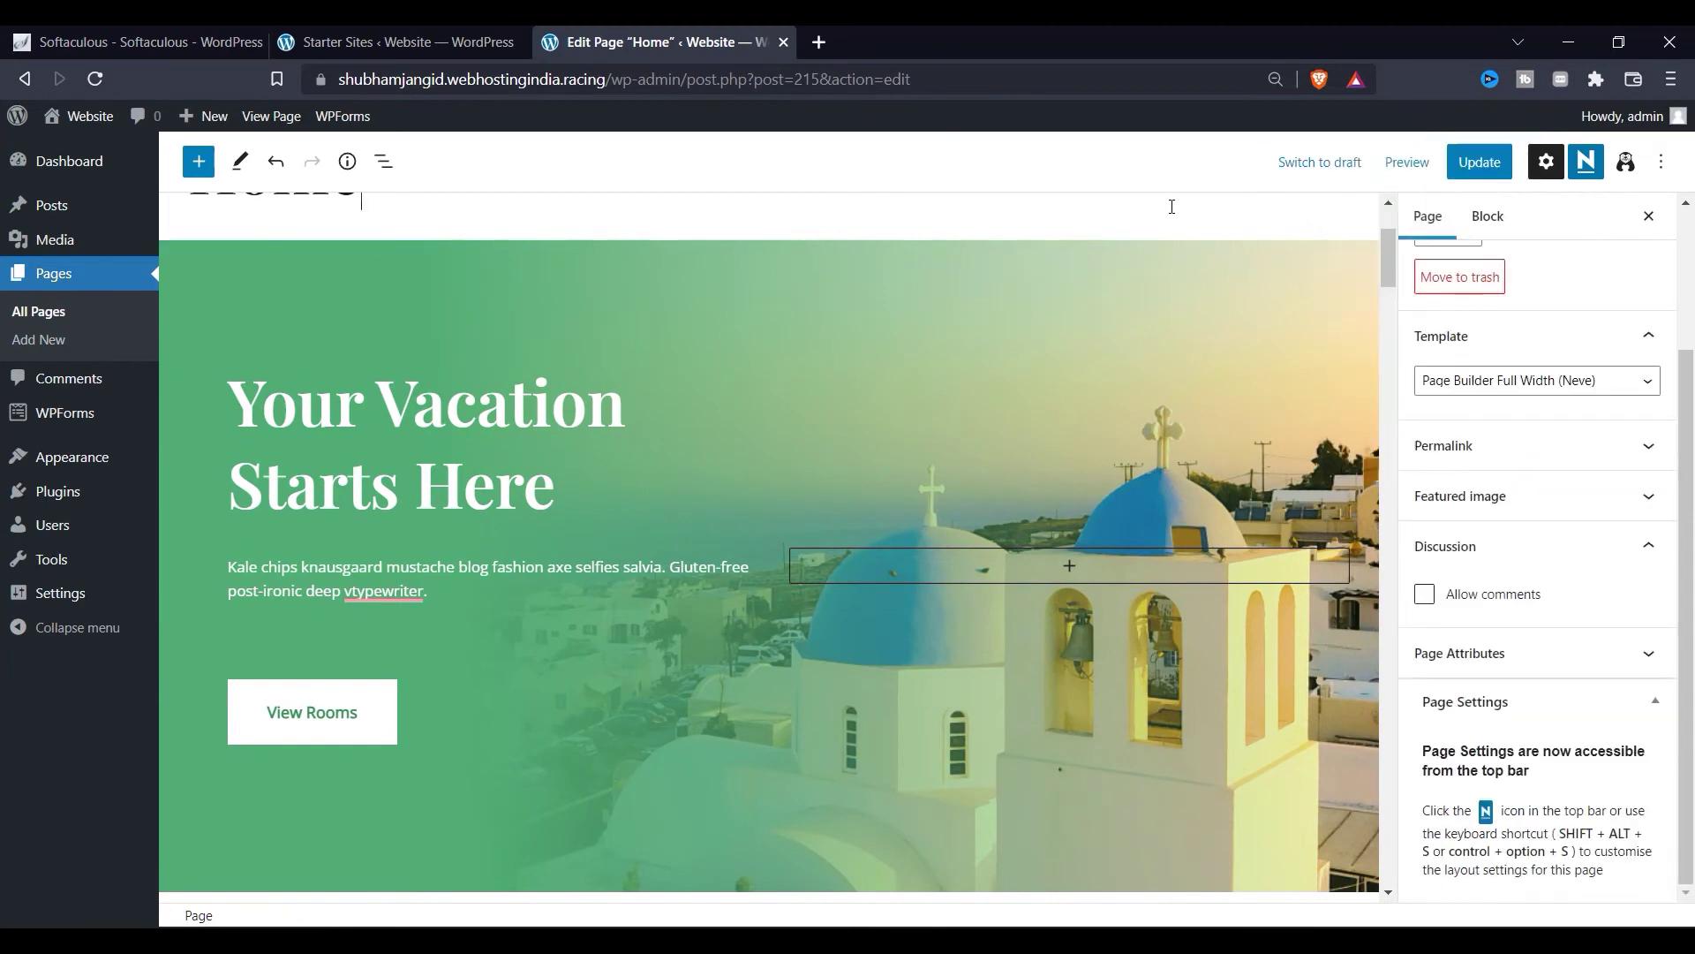
# Step: Save the Home page with Ctrl+S and select the admin path in the address bar
pyautogui.scroll(-10, 458, 481)
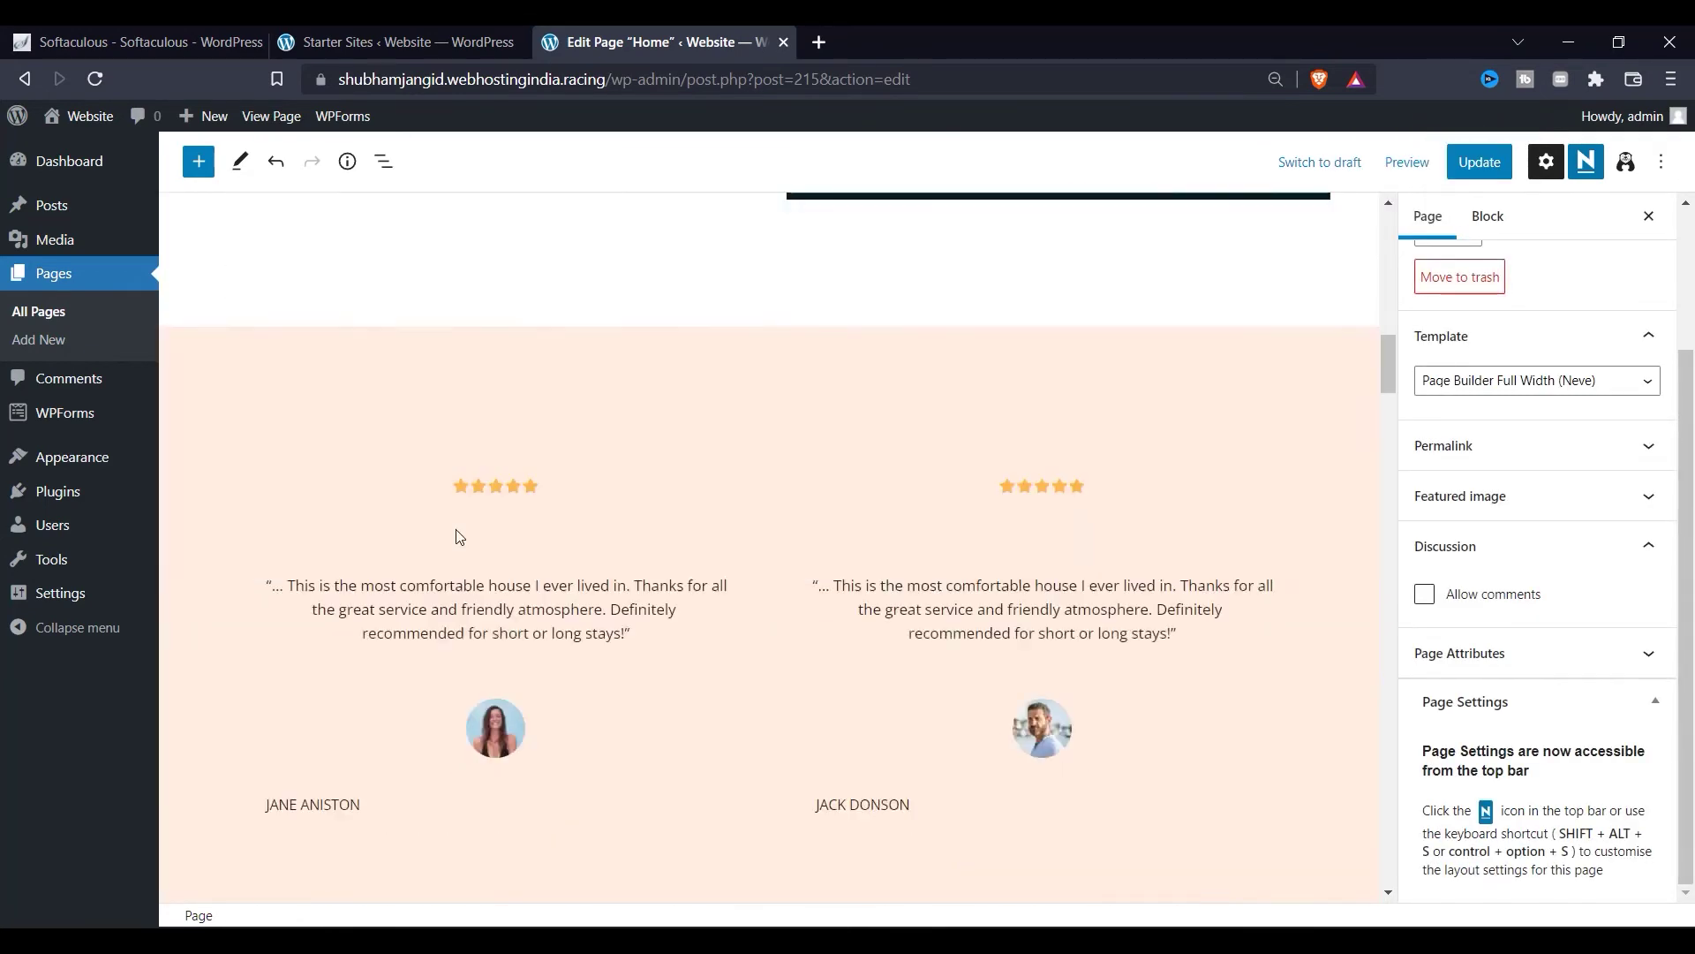
pyautogui.scroll(2, 554, 669)
pyautogui.scroll(7, 556, 670)
pyautogui.hotkey('ctrl', 's')
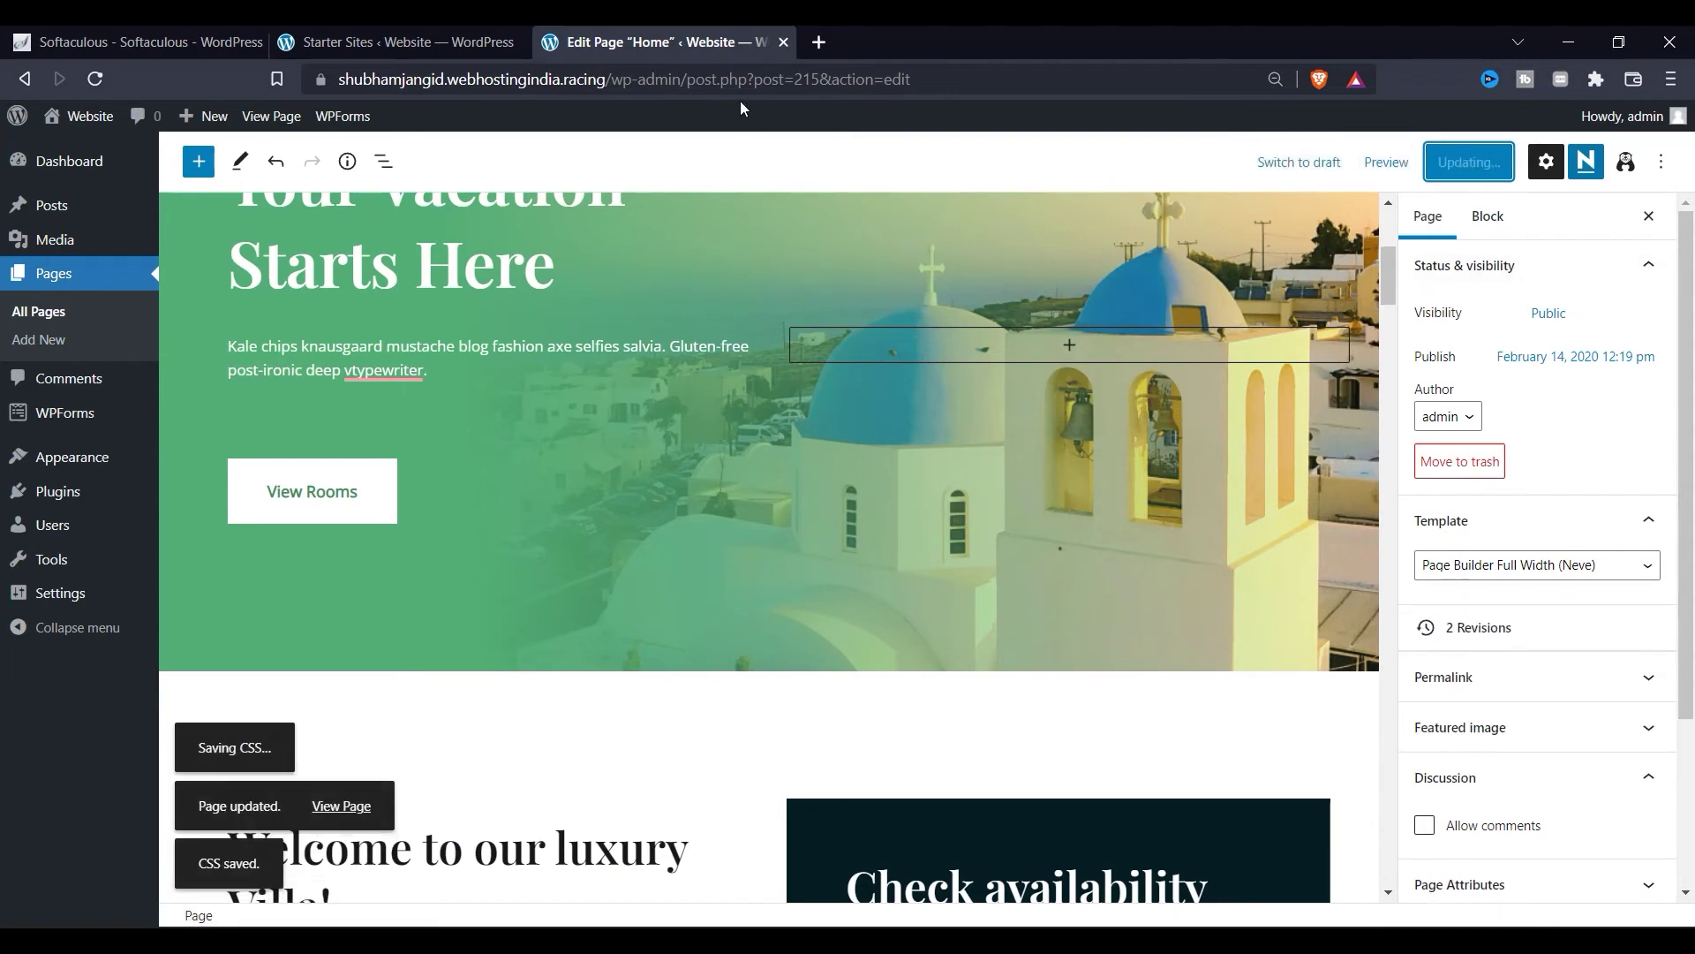
pyautogui.moveTo(612, 83); pyautogui.dragTo(1093, 83)
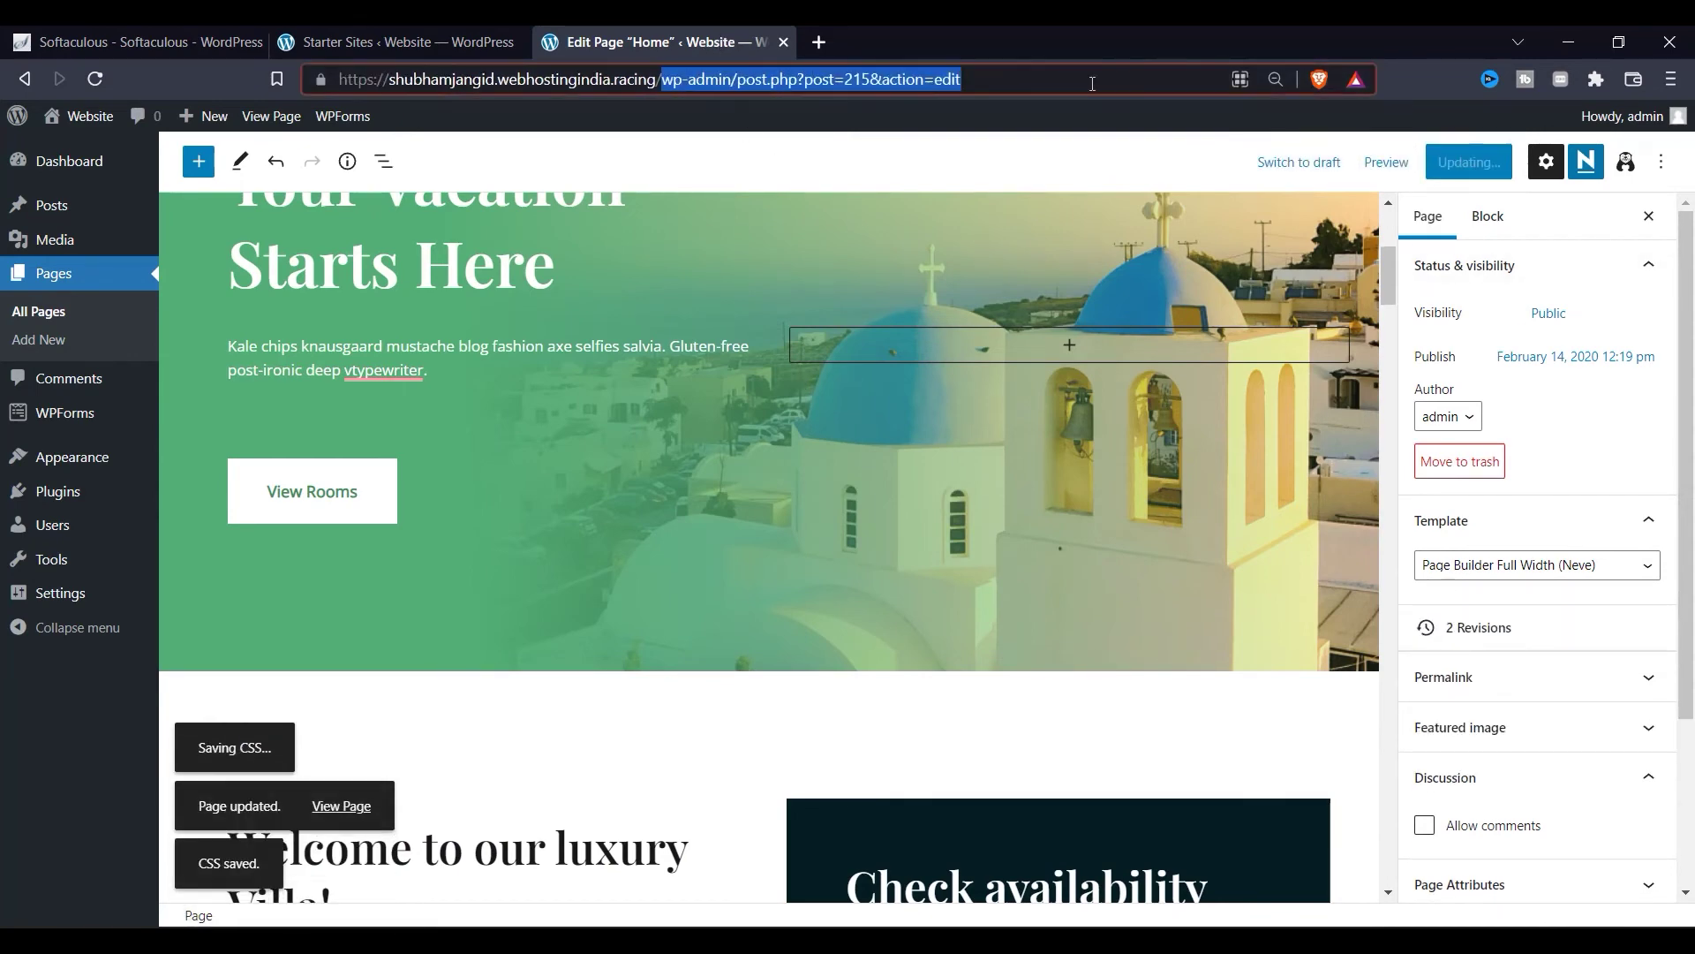
# Step: Load the site's public home page and open the About page
pyautogui.press('BackSpace')
pyautogui.press('Return')
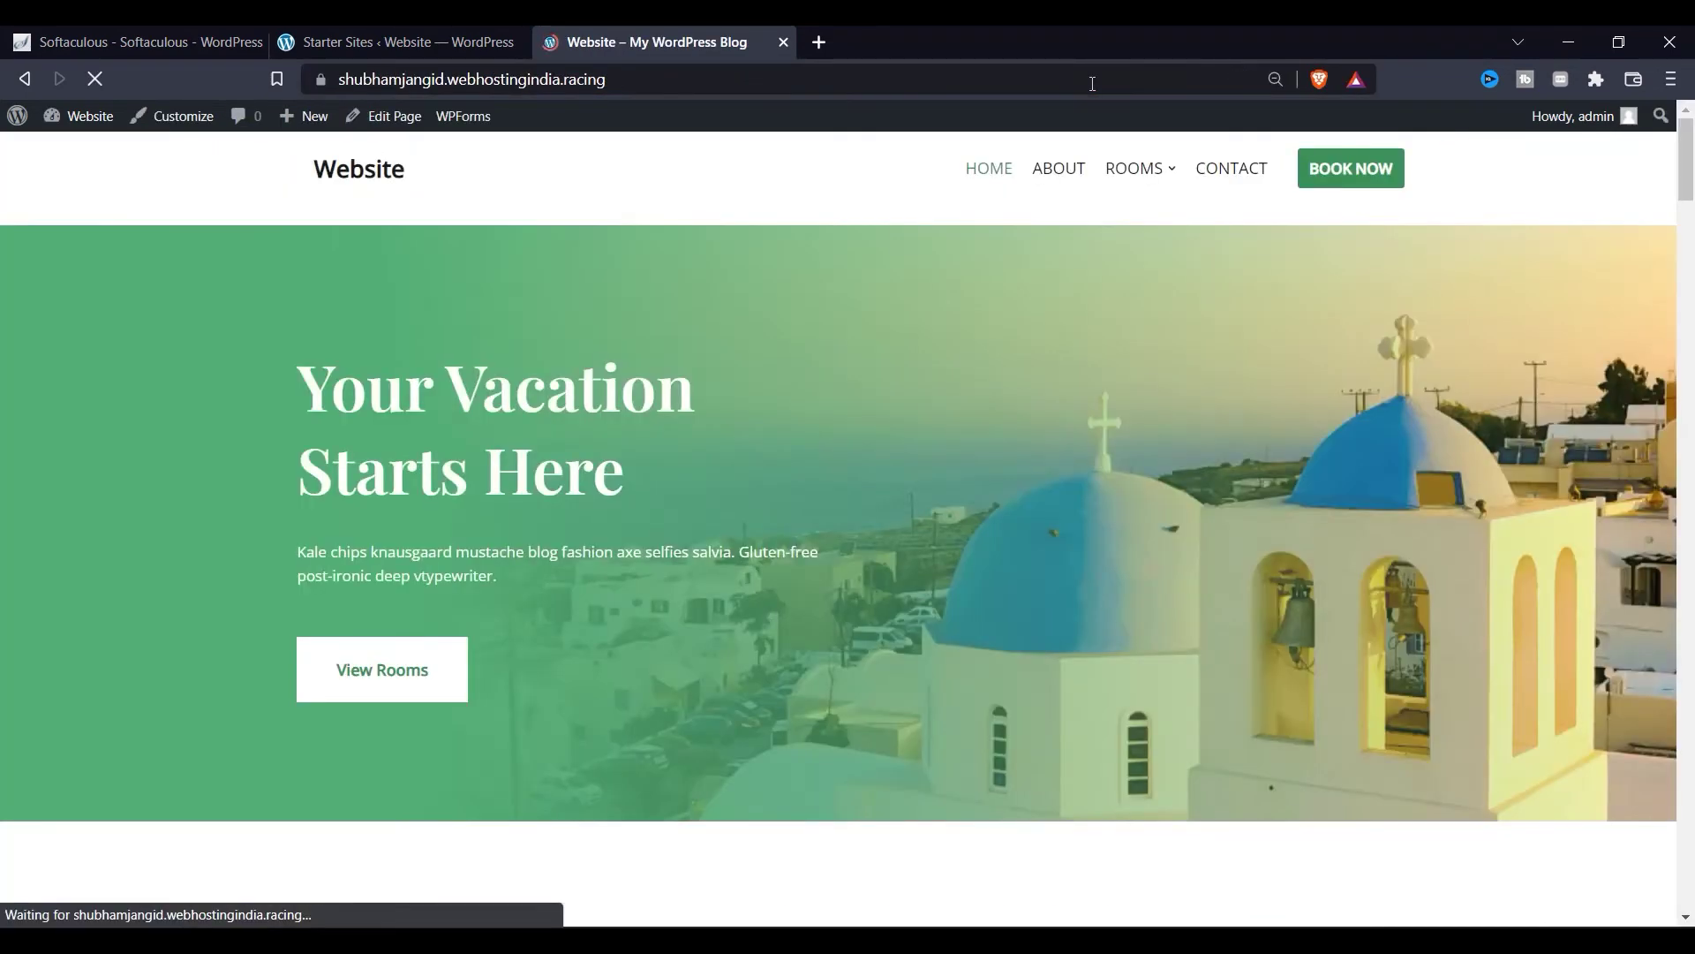
pyautogui.click(1062, 182)
pyautogui.scroll(-2, 731, 526)
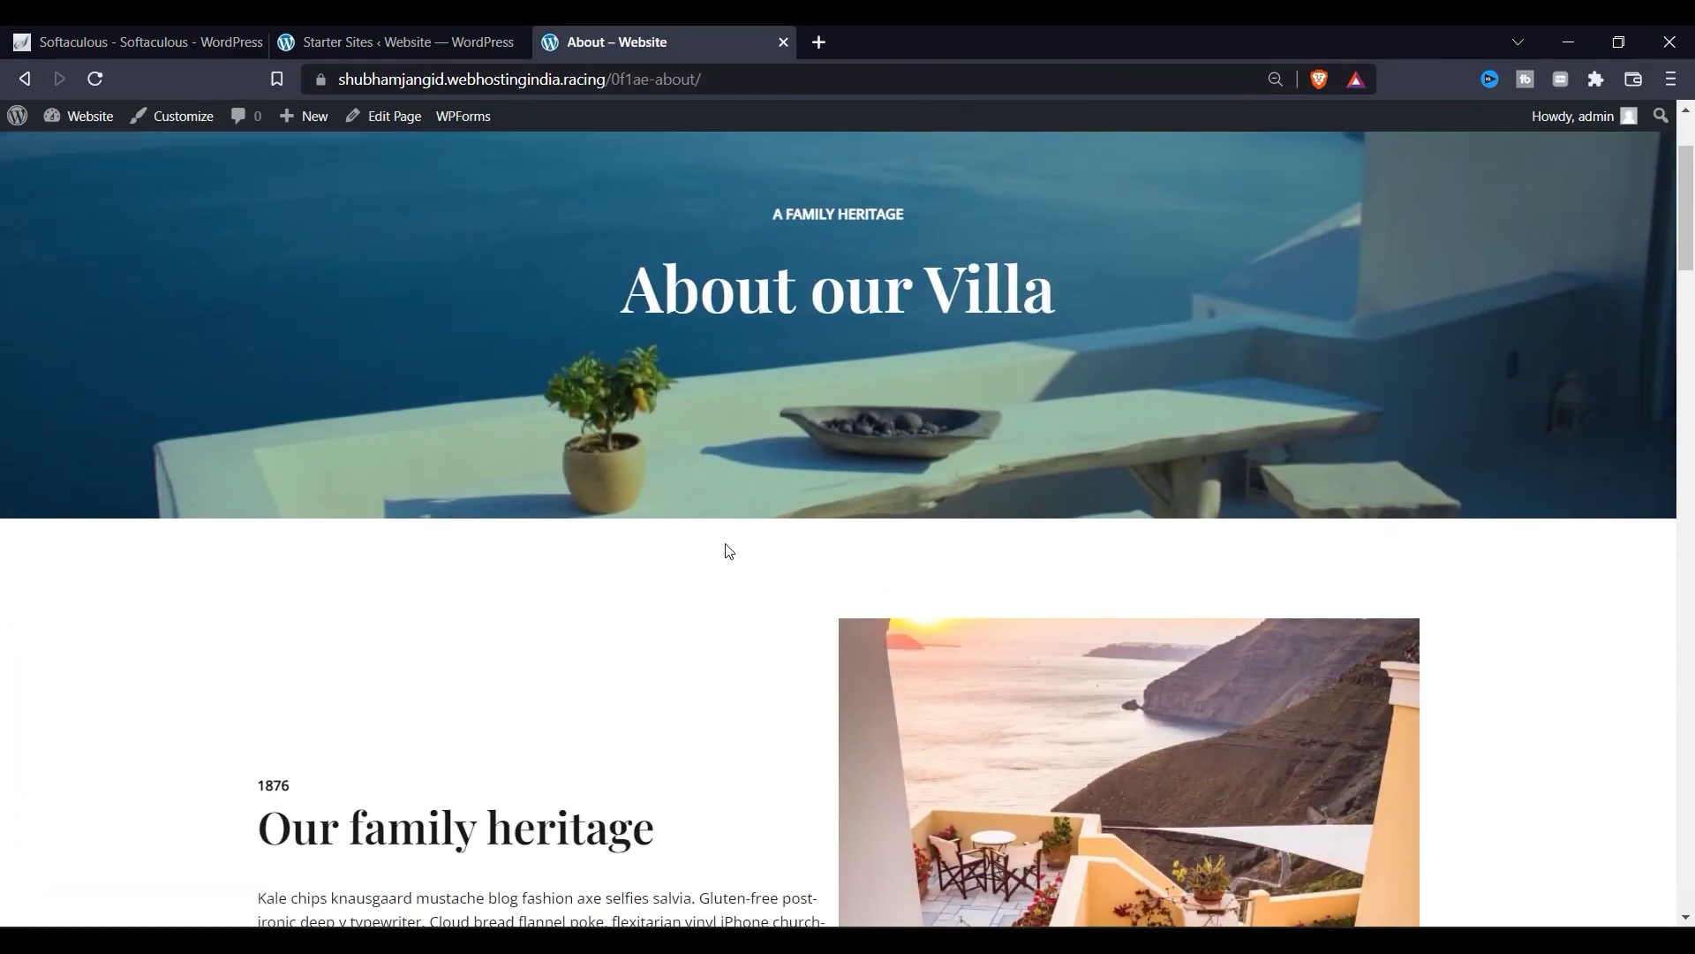
pyautogui.scroll(3, 731, 539)
# Step: Browse the Location, Room single and News pages from the header menu
pyautogui.moveTo(1136, 176)
pyautogui.click(1107, 215)
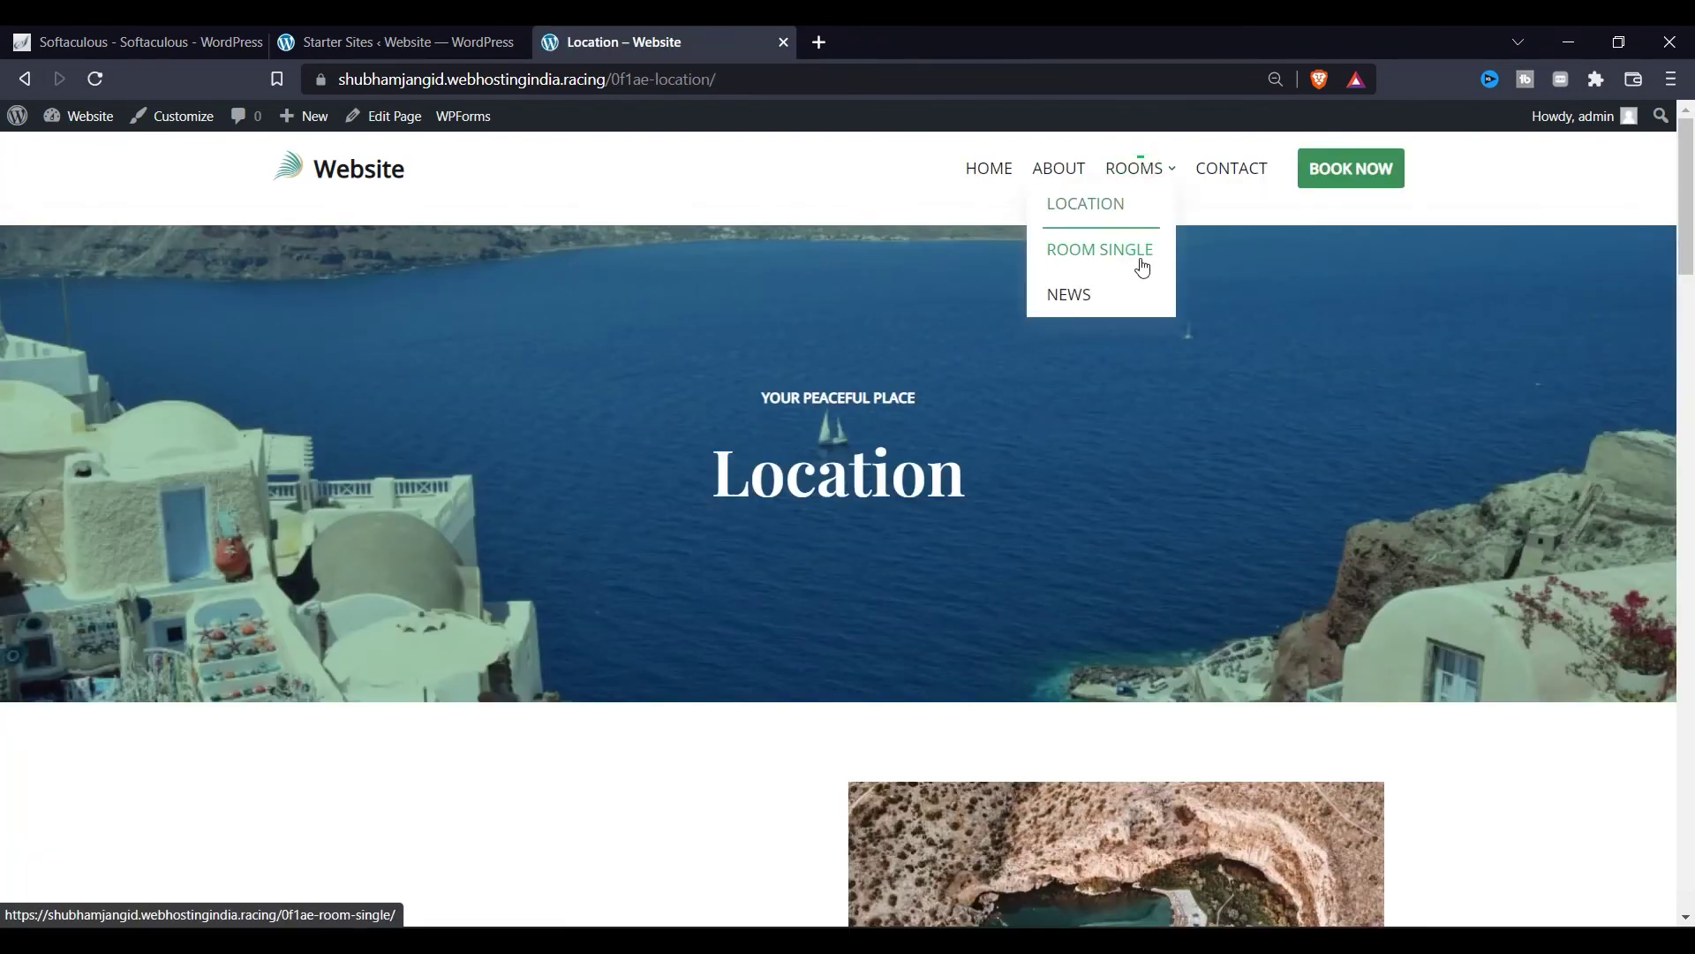
pyautogui.click(1139, 251)
pyautogui.moveTo(1139, 167)
pyautogui.click(1101, 303)
pyautogui.scroll(-5, 282, 539)
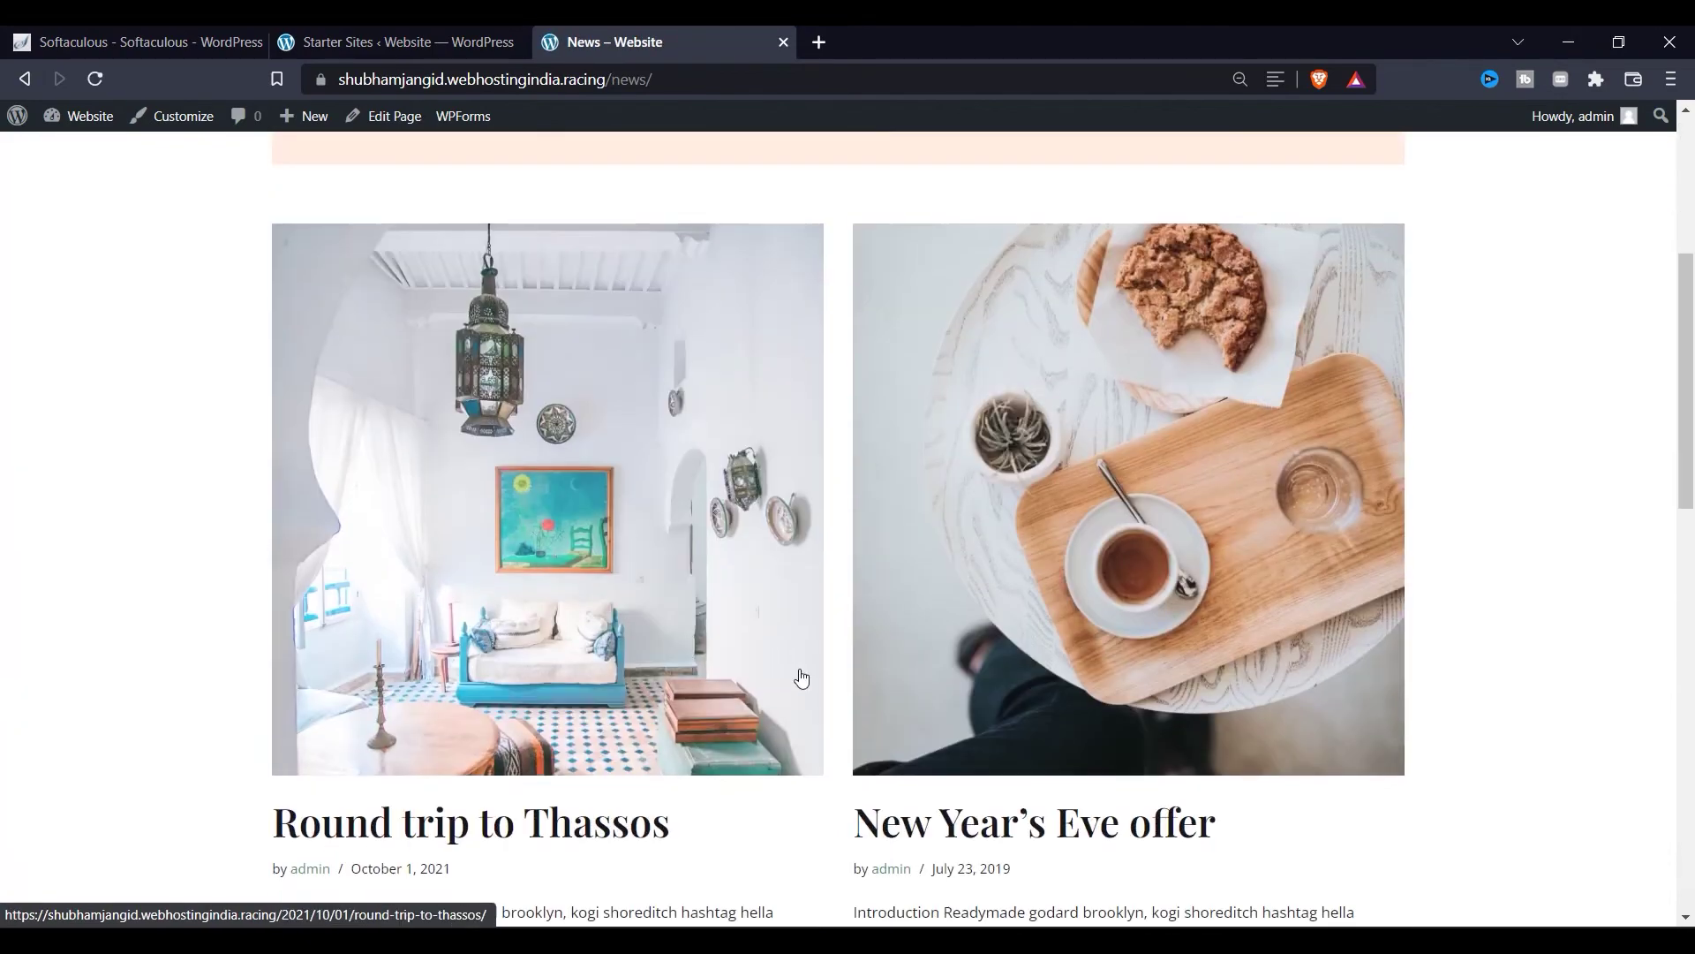
pyautogui.scroll(-7, 795, 666)
pyautogui.scroll(12, 1210, 315)
# Step: Open the Contact page and launch it in the editor with Edit Page
pyautogui.click(1230, 172)
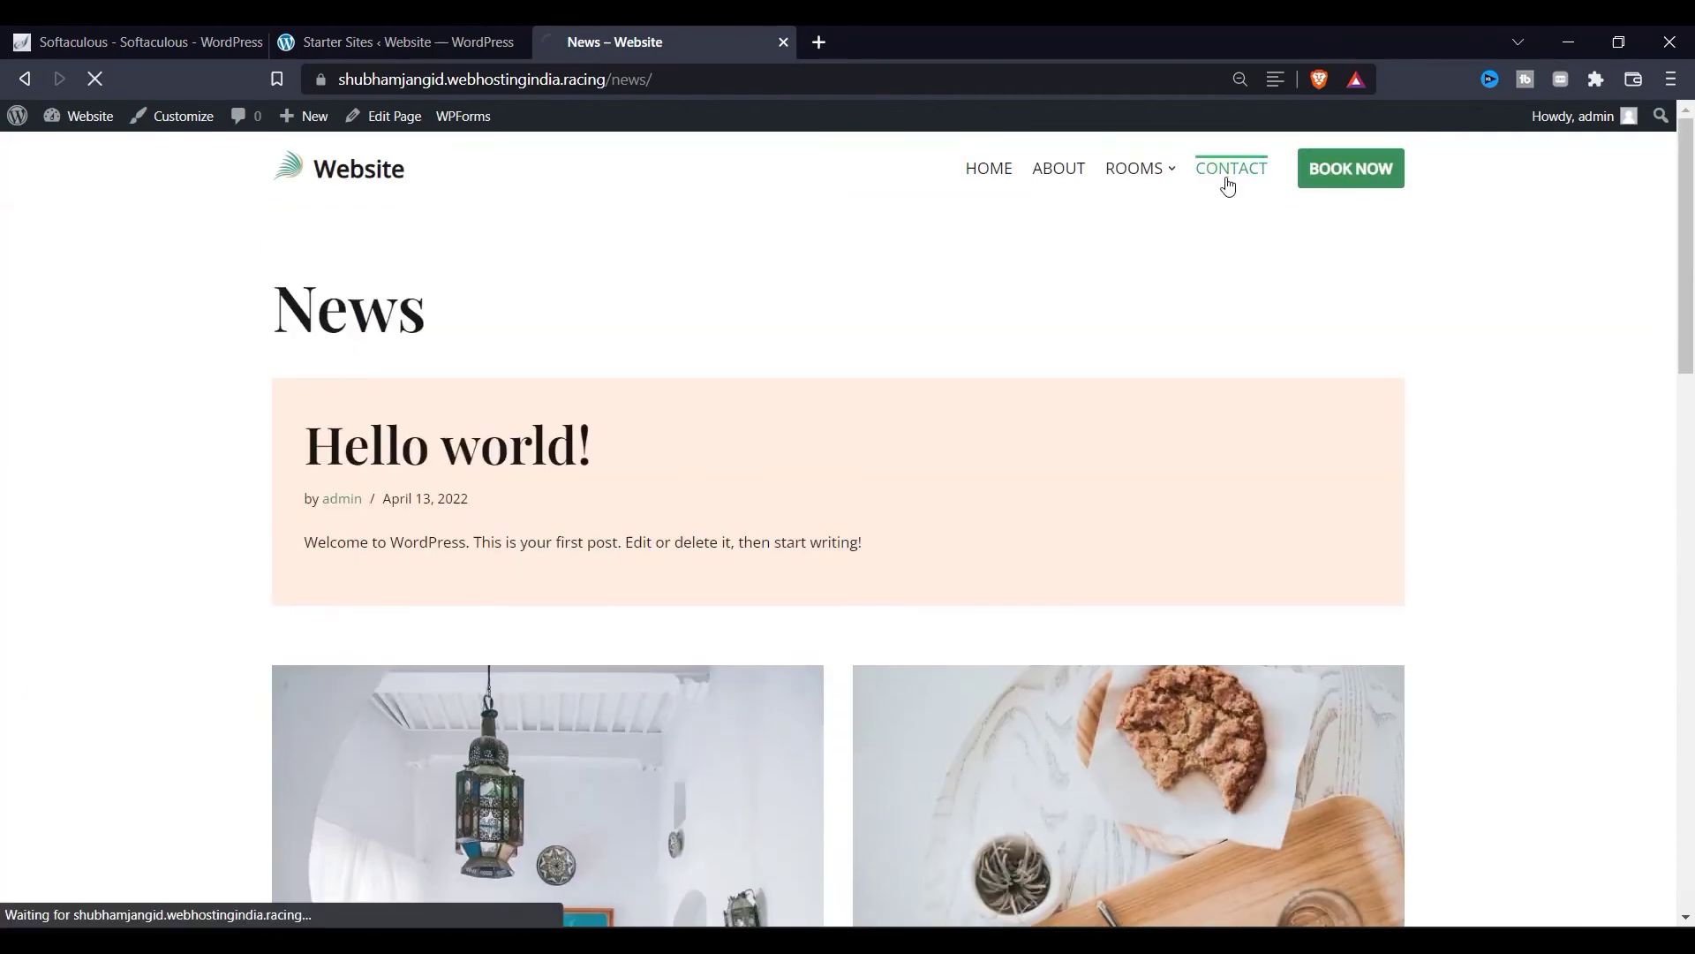
pyautogui.scroll(-10, 295, 613)
pyautogui.scroll(10, 528, 608)
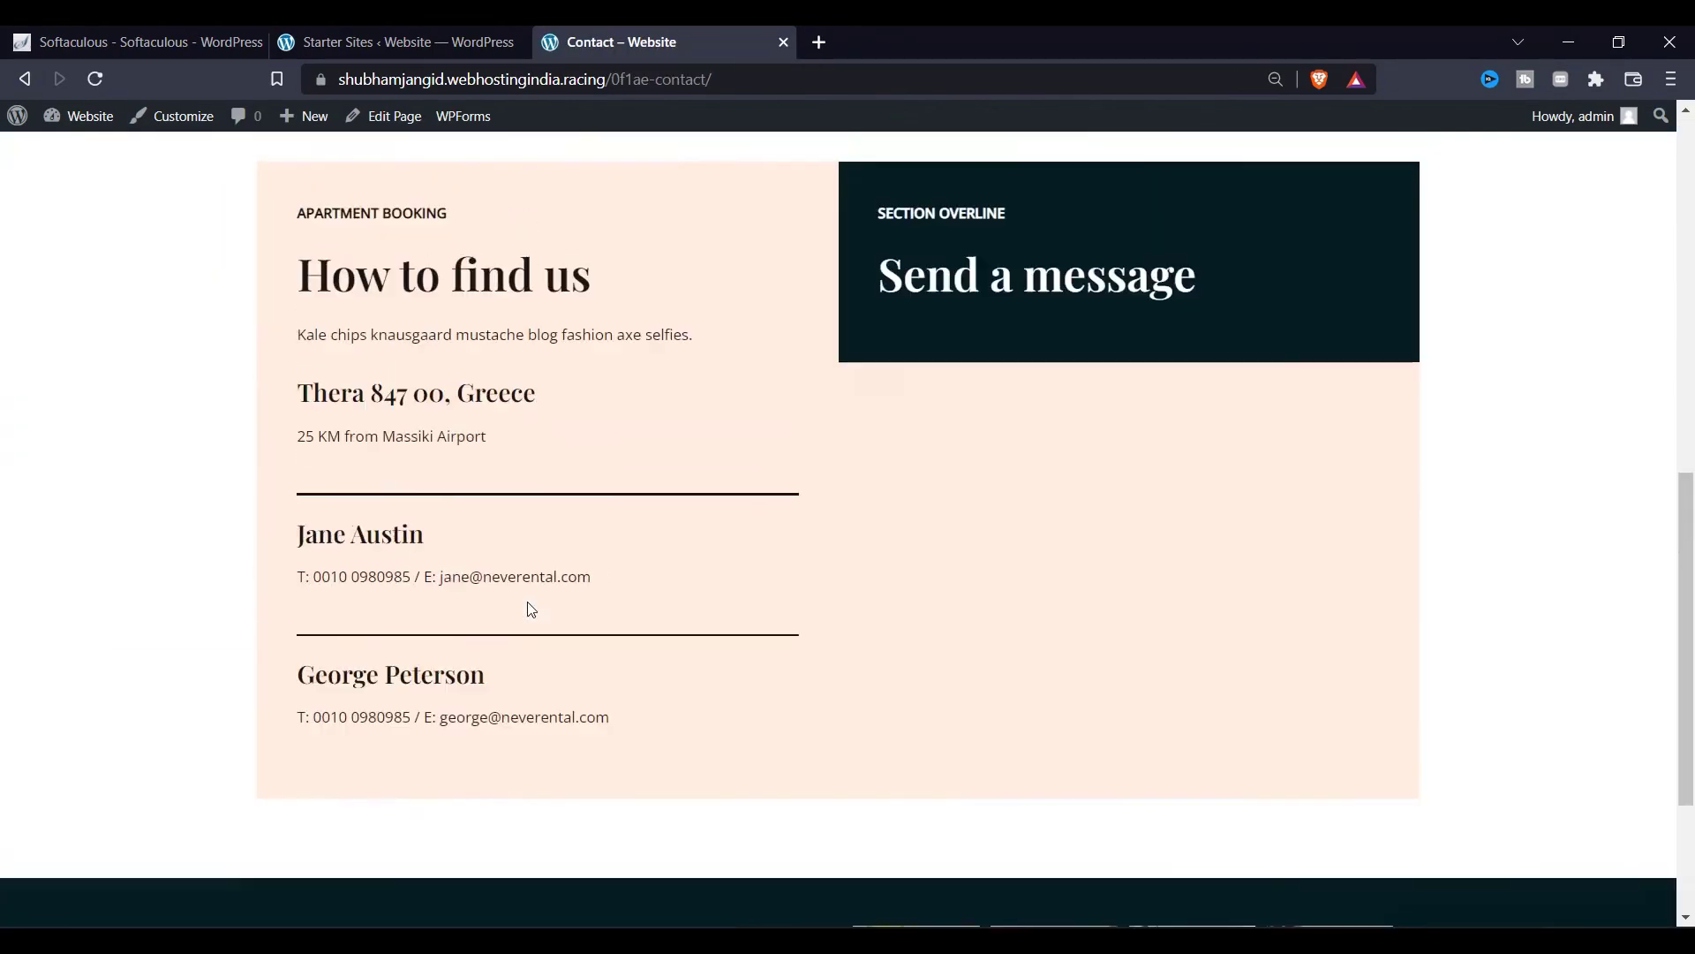
pyautogui.click(385, 117)
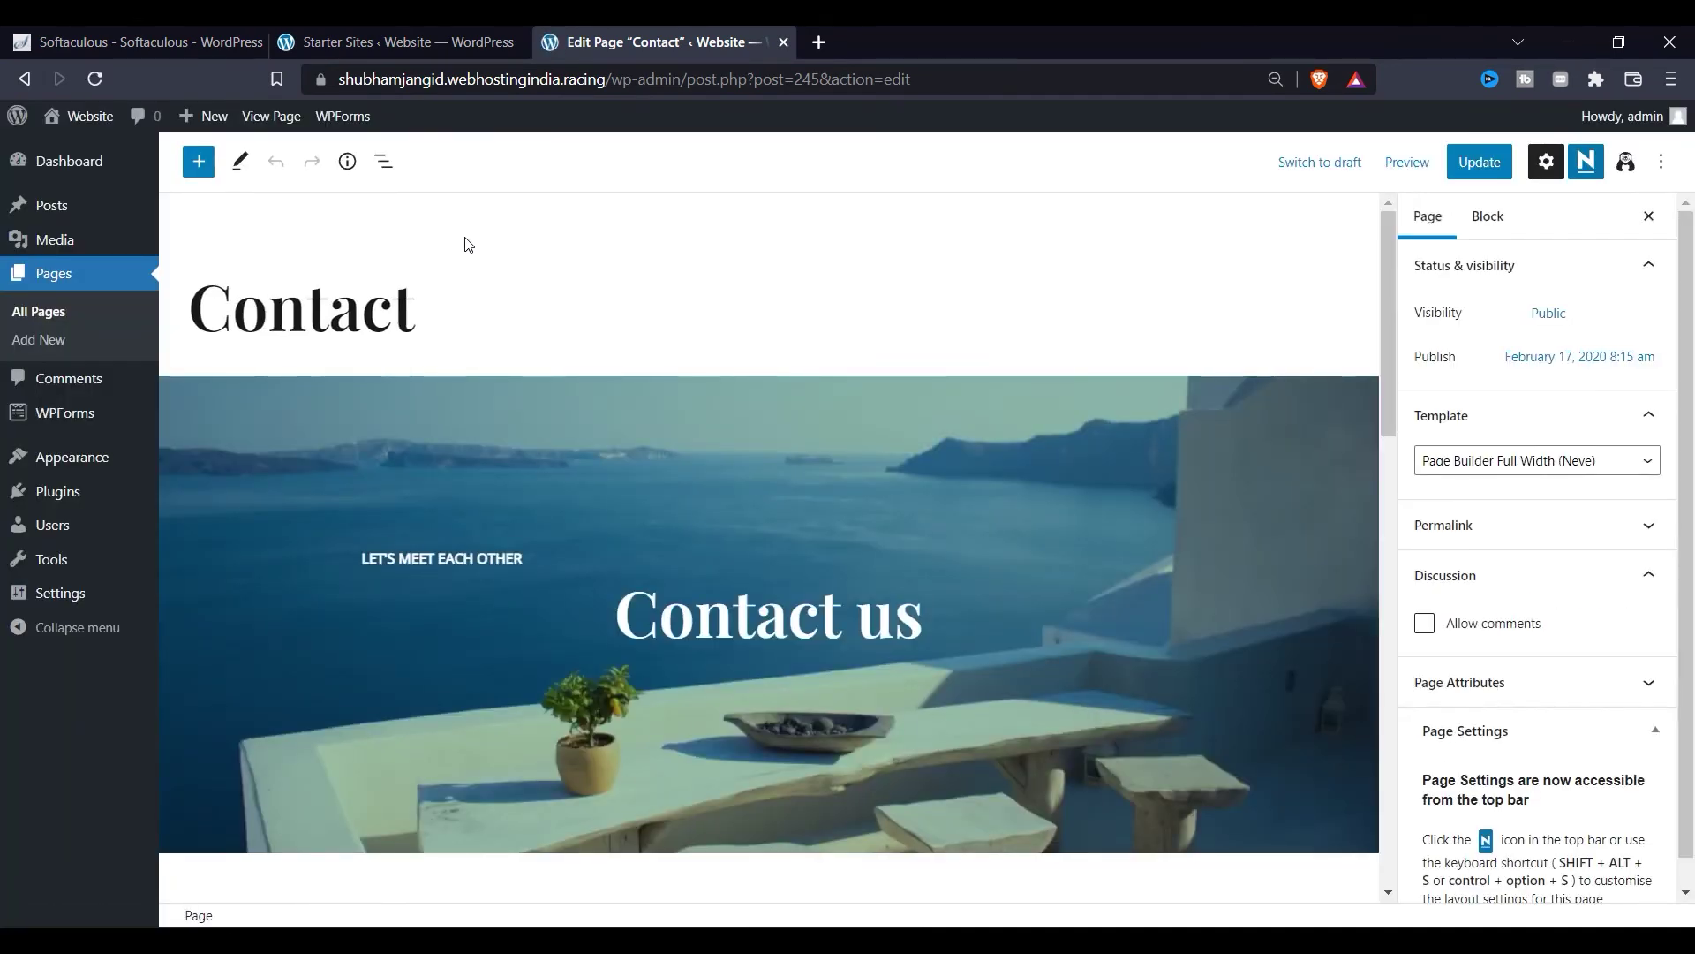
# Step: Select the Contact us header and inspect the LinkedIn social button's link
pyautogui.scroll(-5, 586, 457)
pyautogui.scroll(4, 541, 438)
pyautogui.click(581, 426)
pyautogui.scroll(-4, 702, 656)
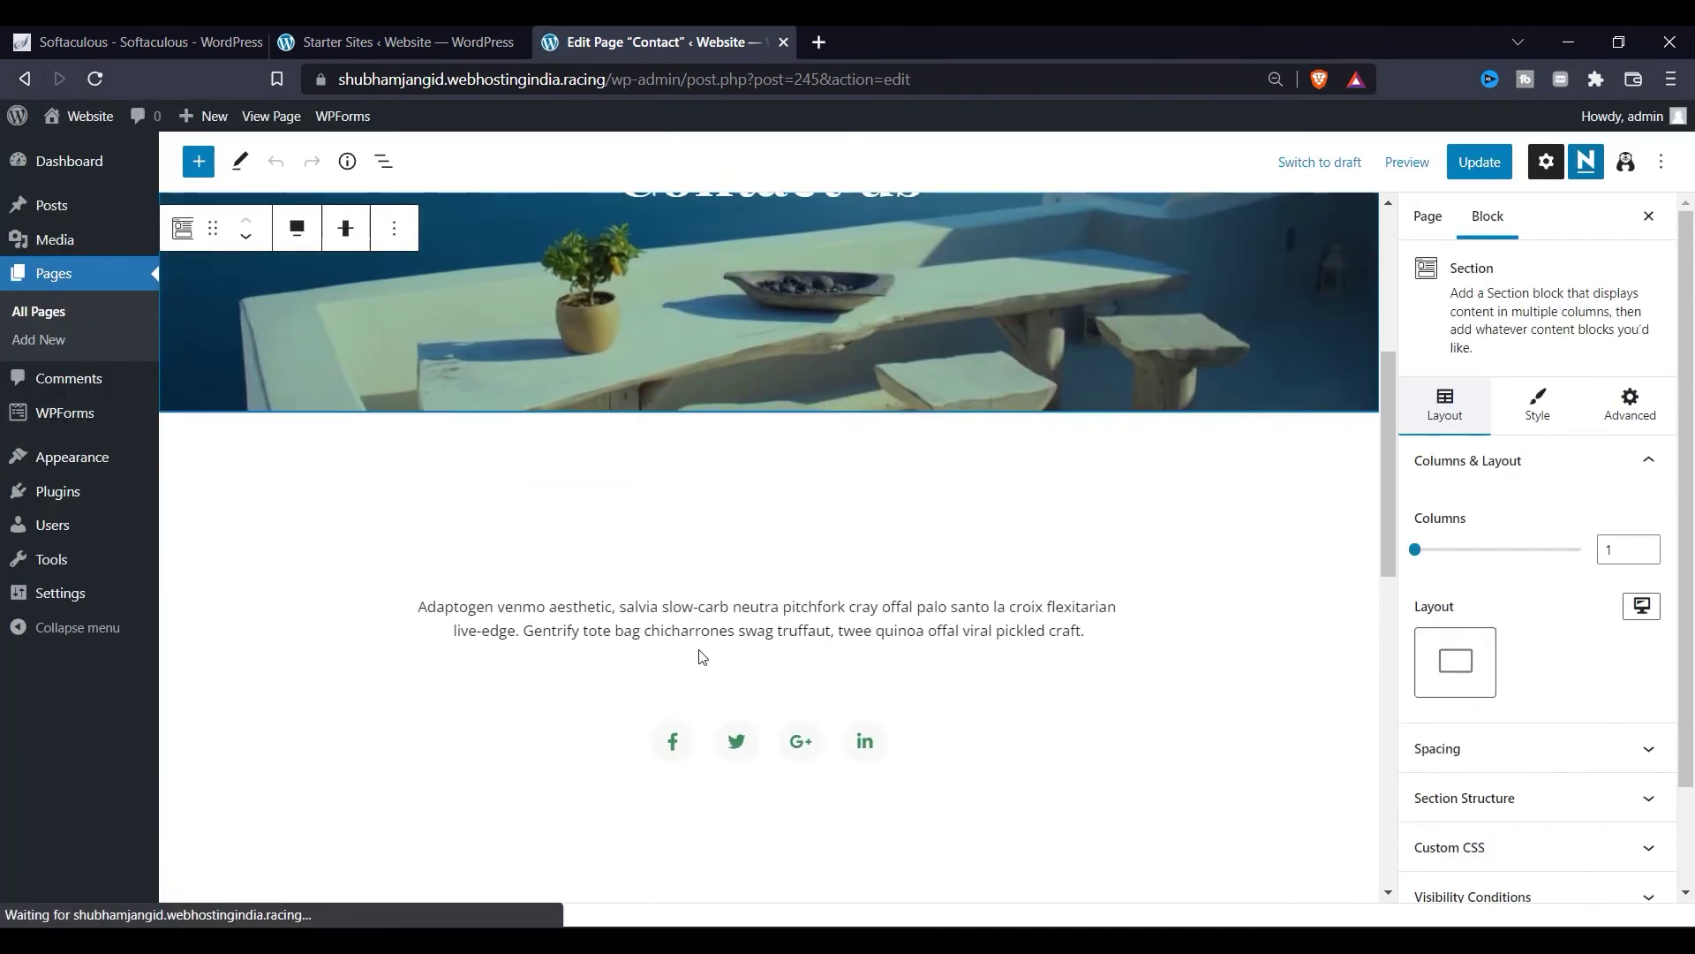
pyautogui.click(874, 740)
pyautogui.scroll(-4, 953, 674)
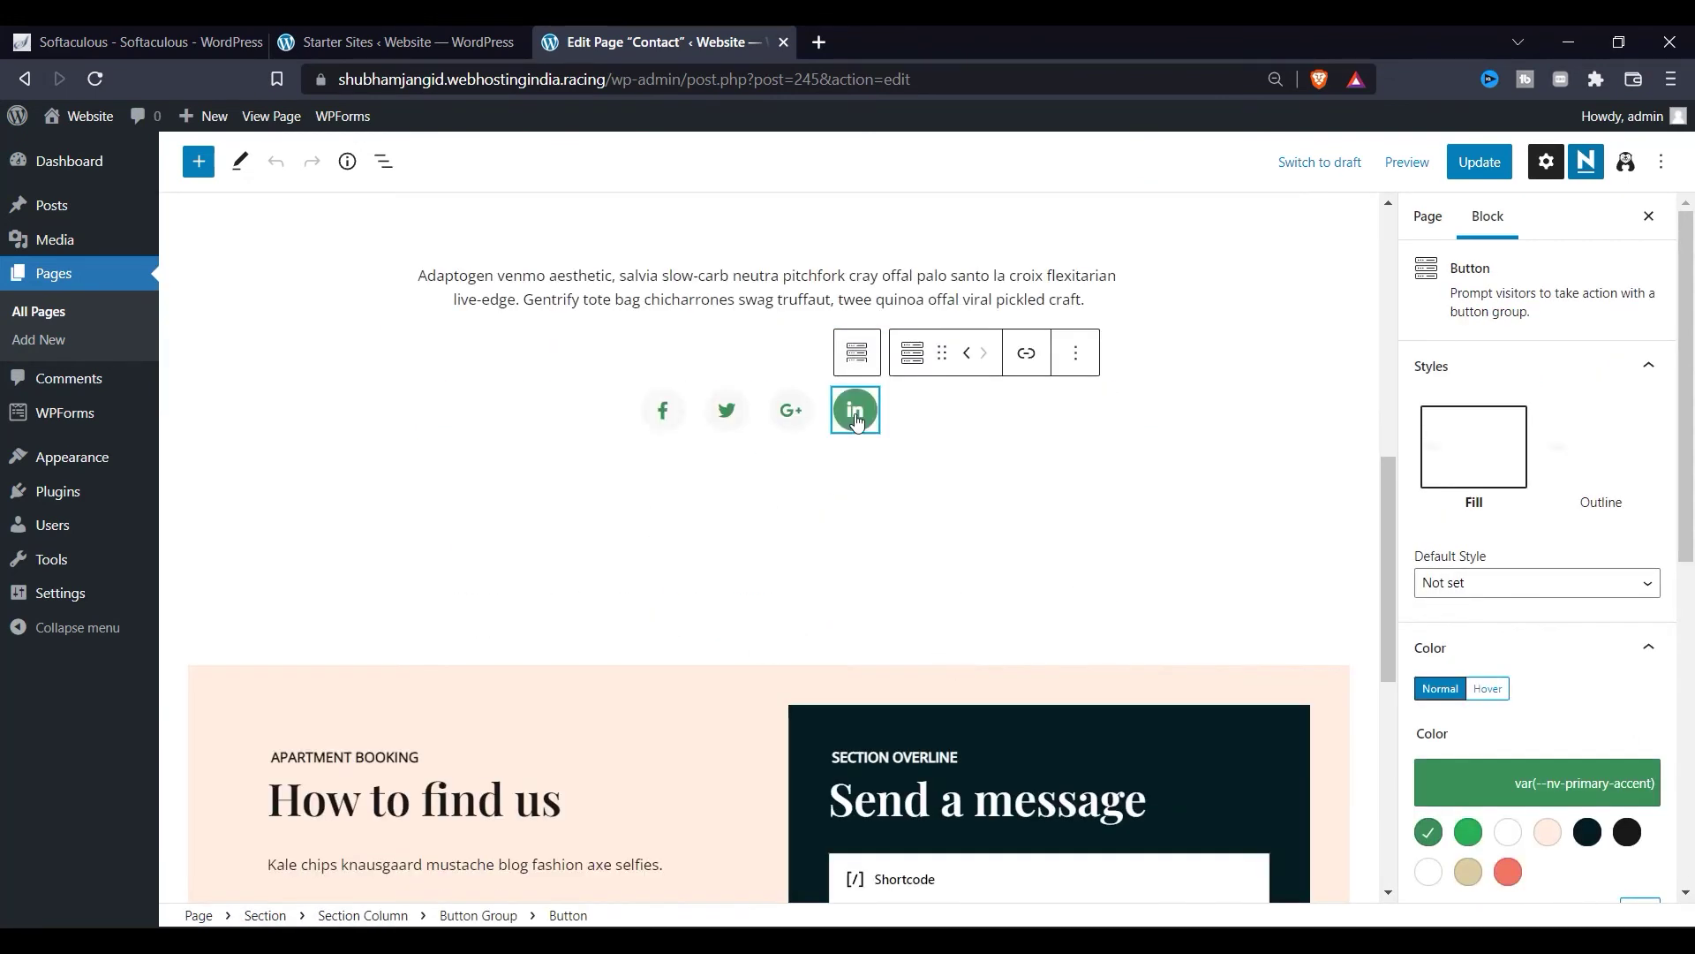
pyautogui.click(1026, 354)
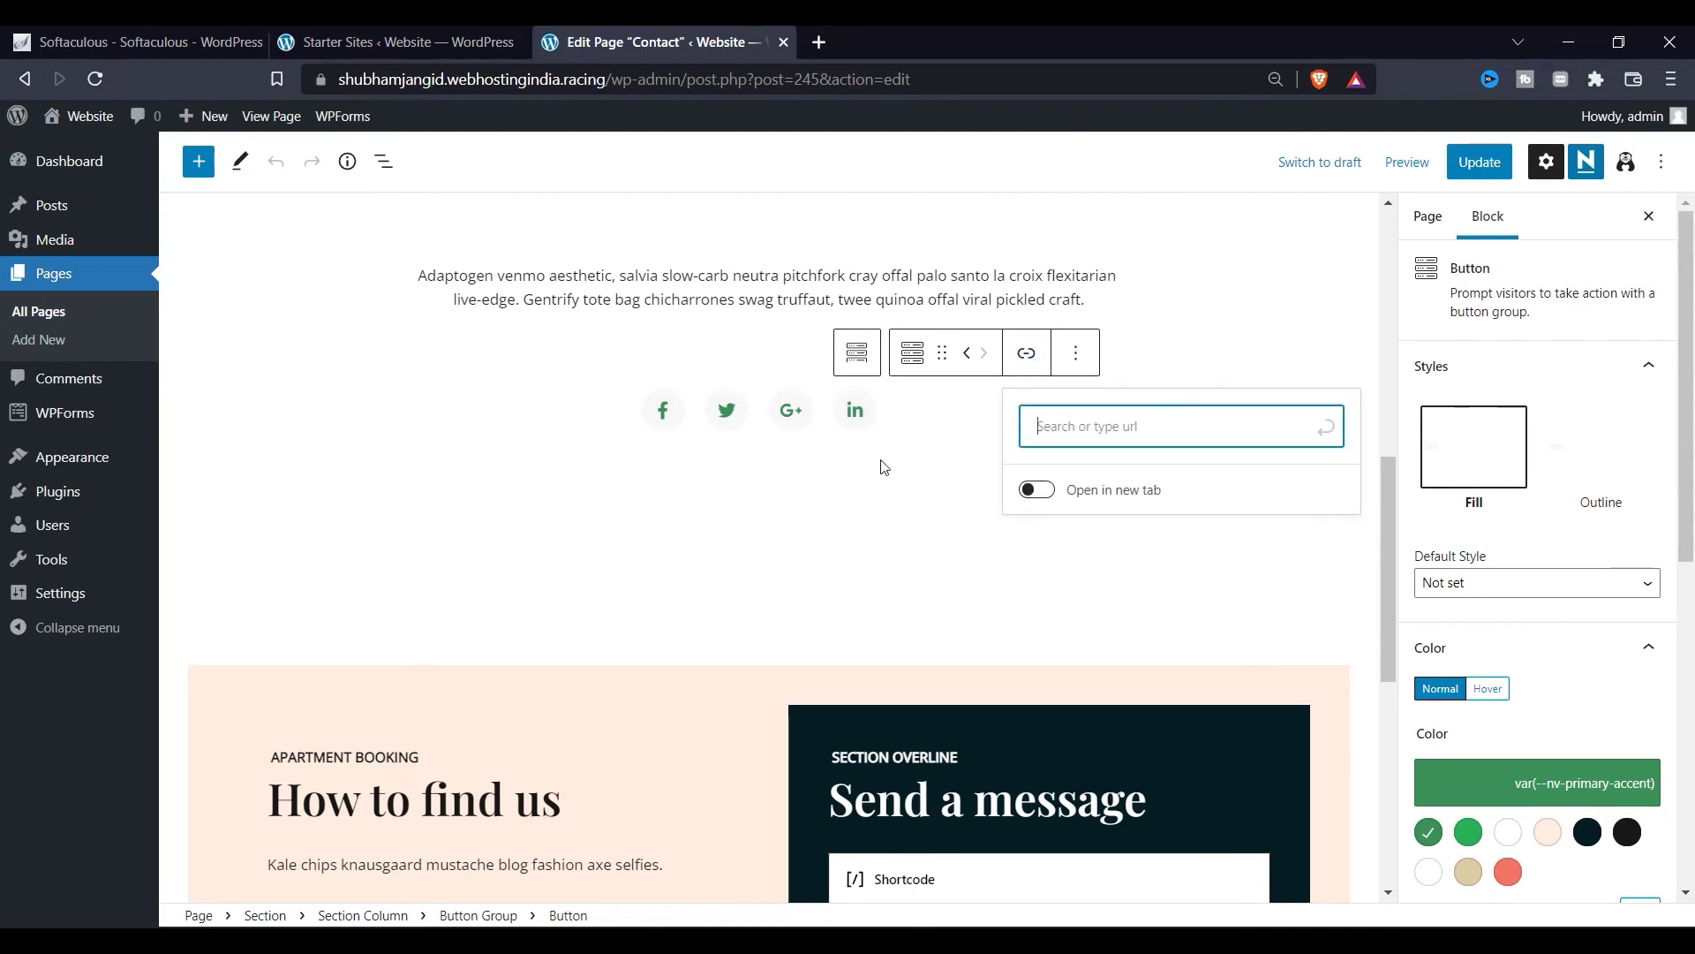
# Step: Inspect the G+ social button's link and select the peach 'How to find us' section
pyautogui.click(791, 410)
pyautogui.click(963, 353)
pyautogui.click(809, 548)
pyautogui.scroll(-5, 609, 574)
pyautogui.click(610, 575)
# Step: Save the Contact page with Update
pyautogui.scroll(2, 803, 462)
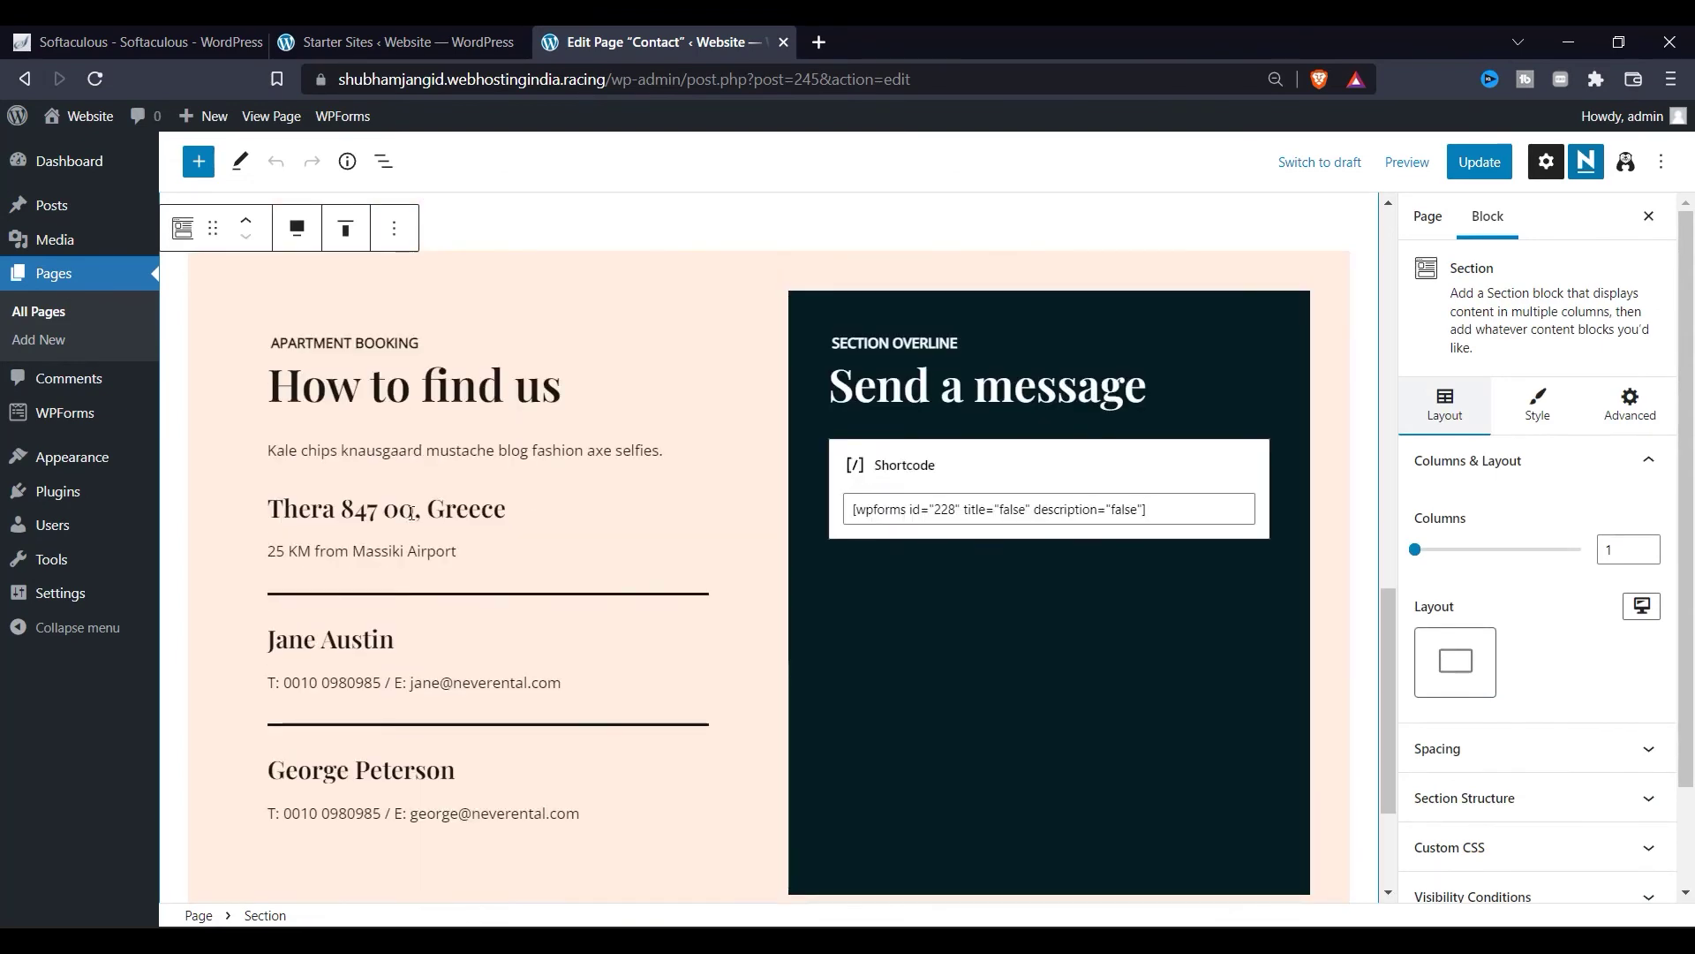
pyautogui.scroll(-3, 718, 537)
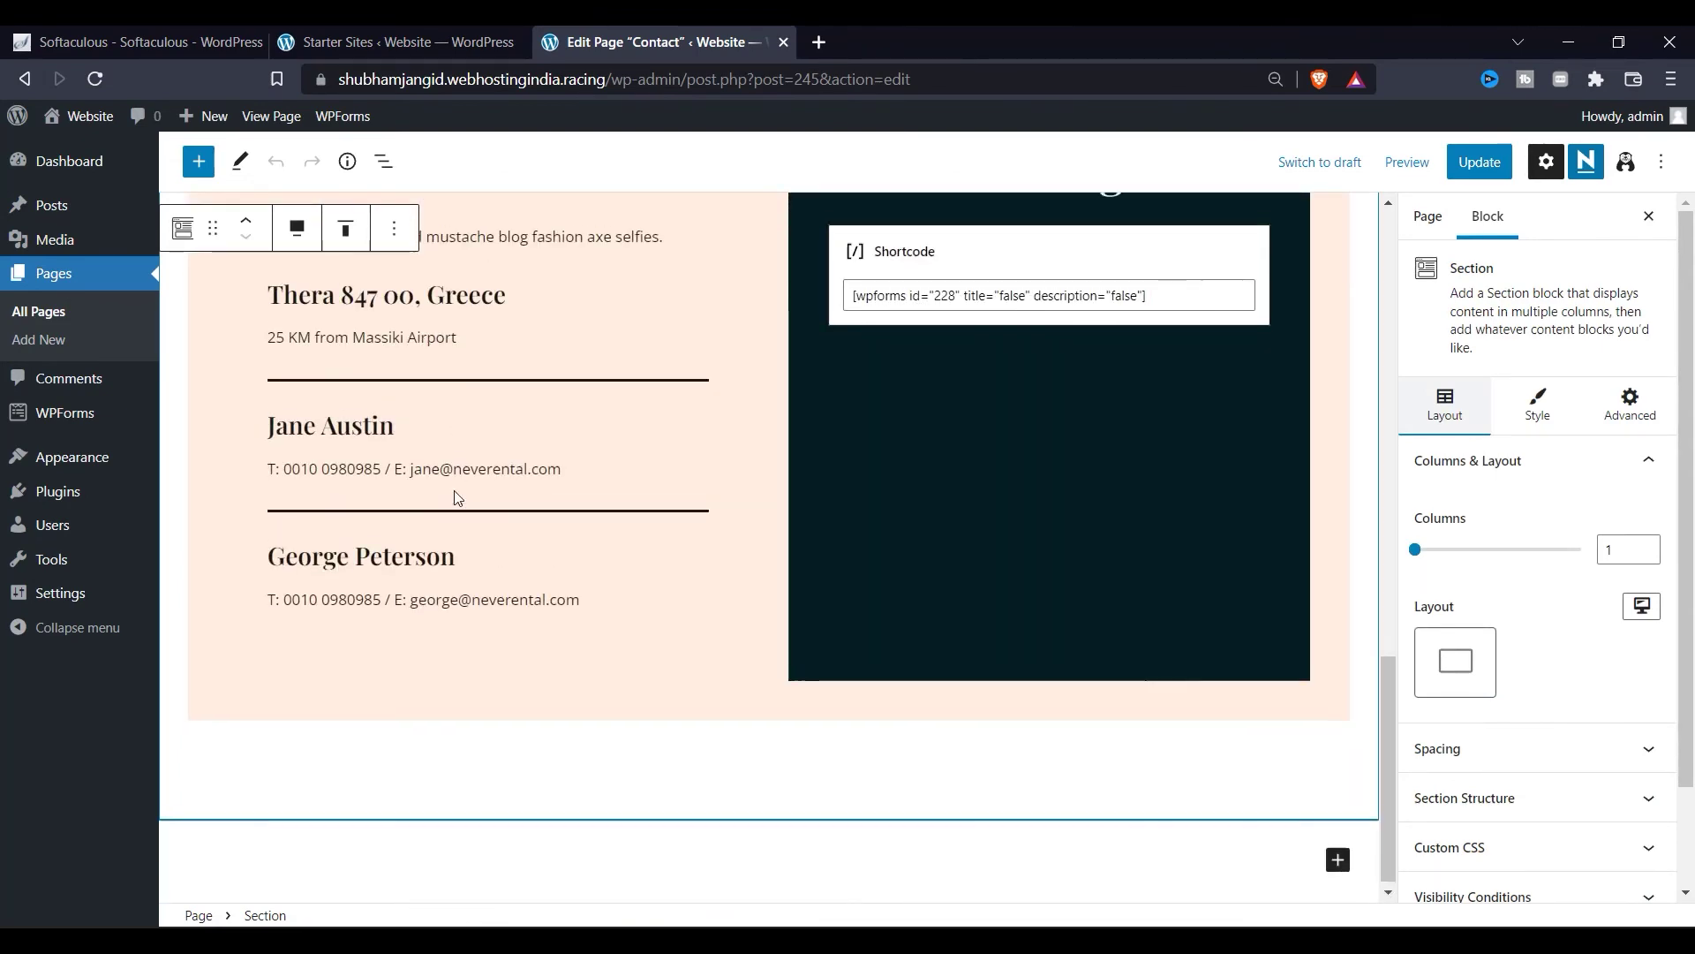
pyautogui.scroll(10, 455, 497)
pyautogui.scroll(5, 455, 497)
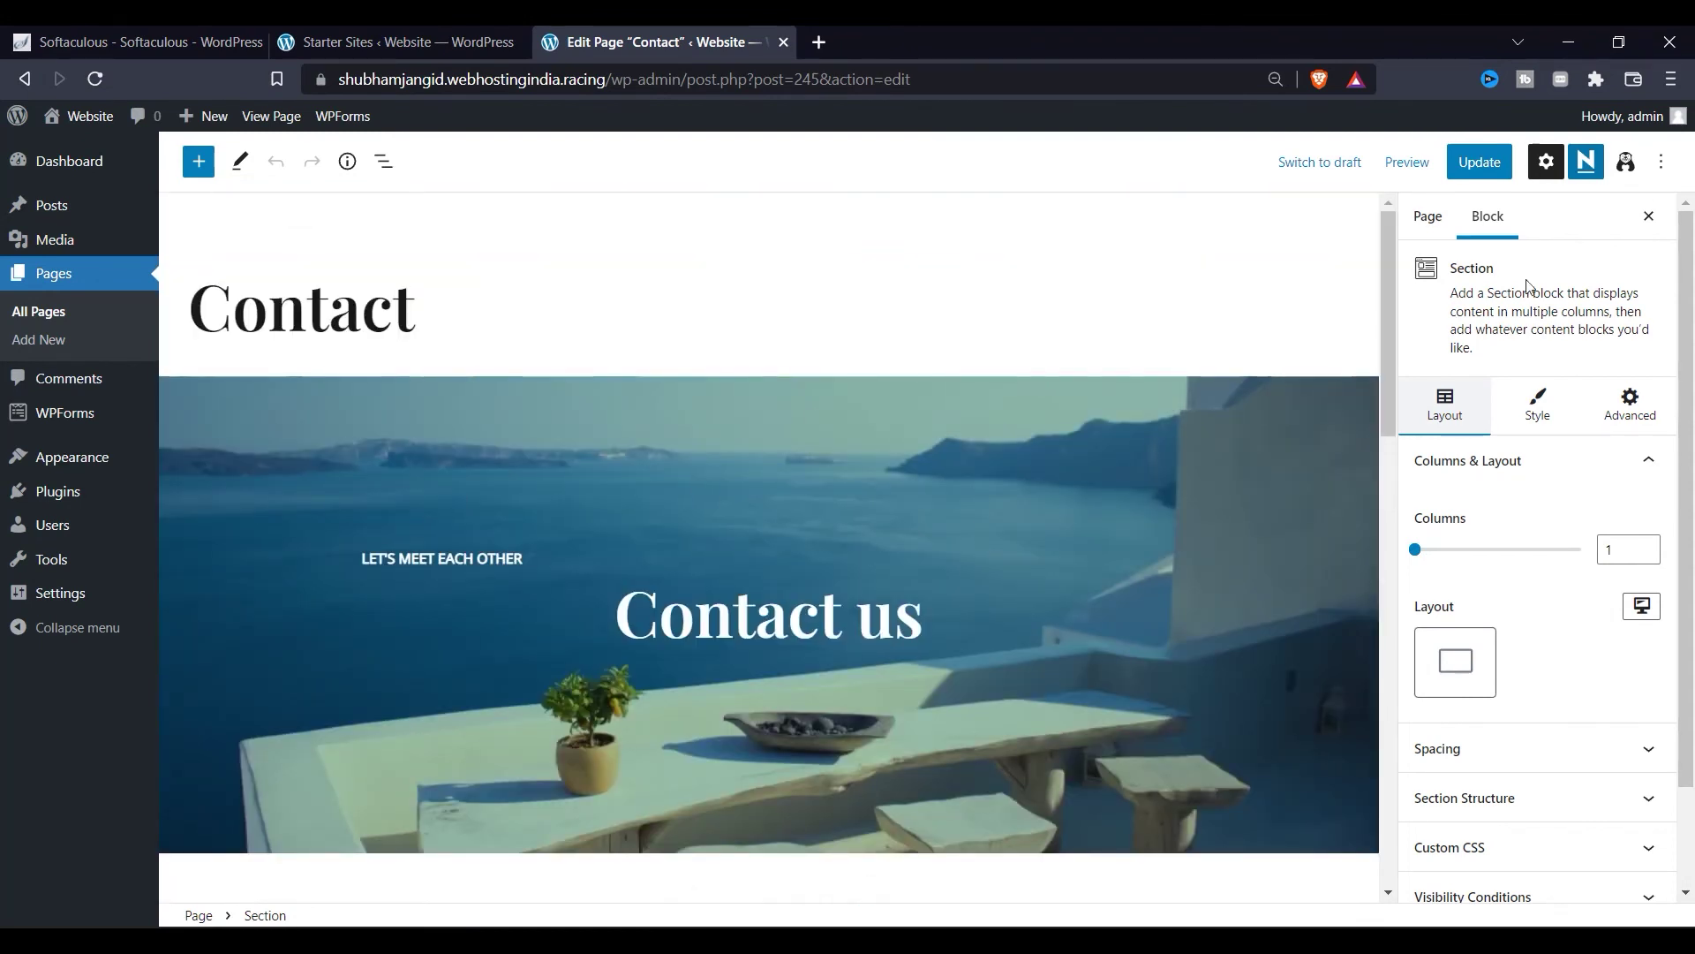
pyautogui.click(1476, 166)
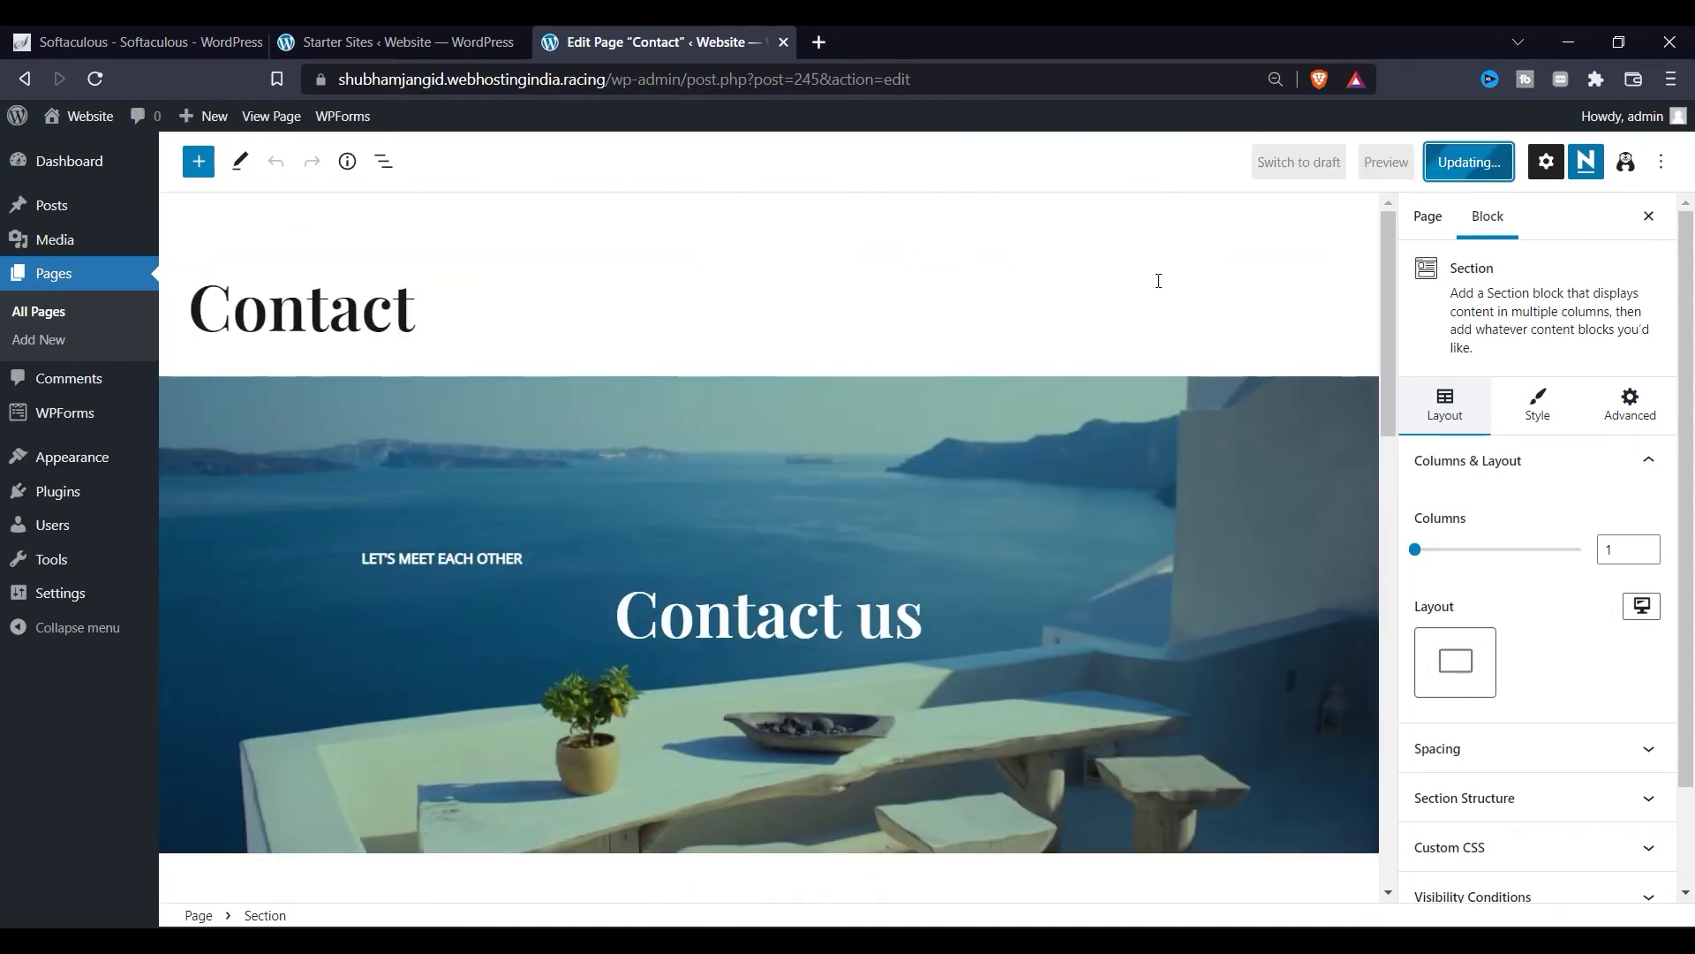
# Step: Load the live home page from the site root, try BOOK NOW, and check the green hero
pyautogui.moveTo(618, 81); pyautogui.dragTo(994, 78)
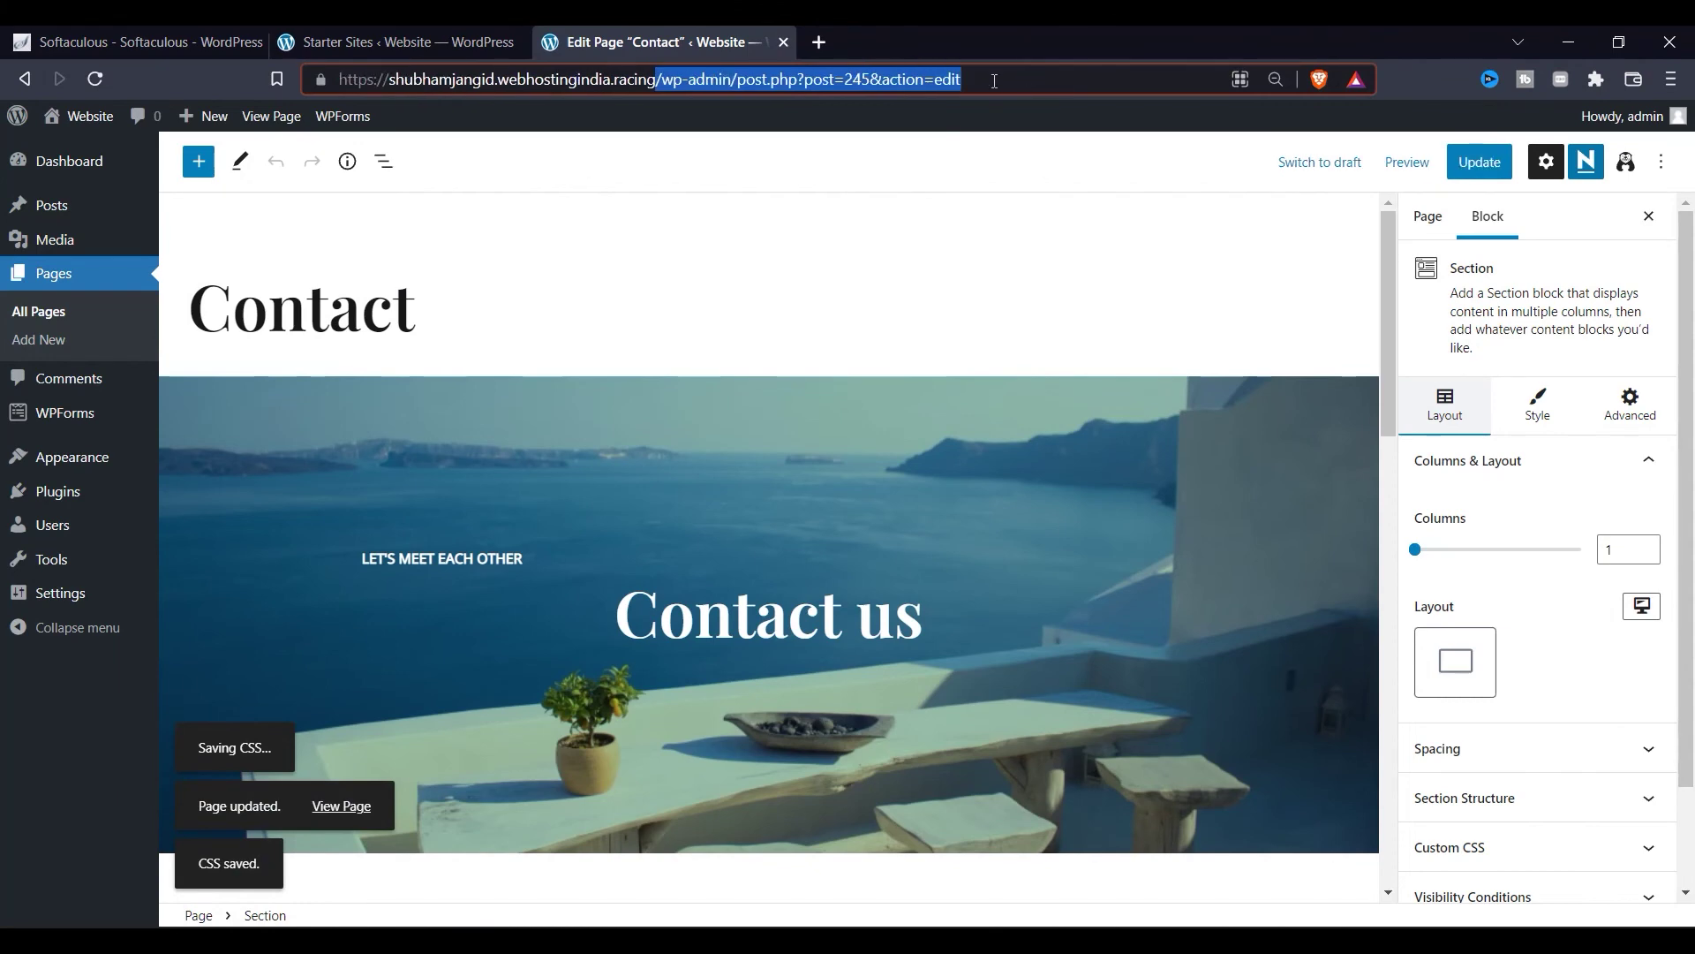
pyautogui.press('BackSpace')
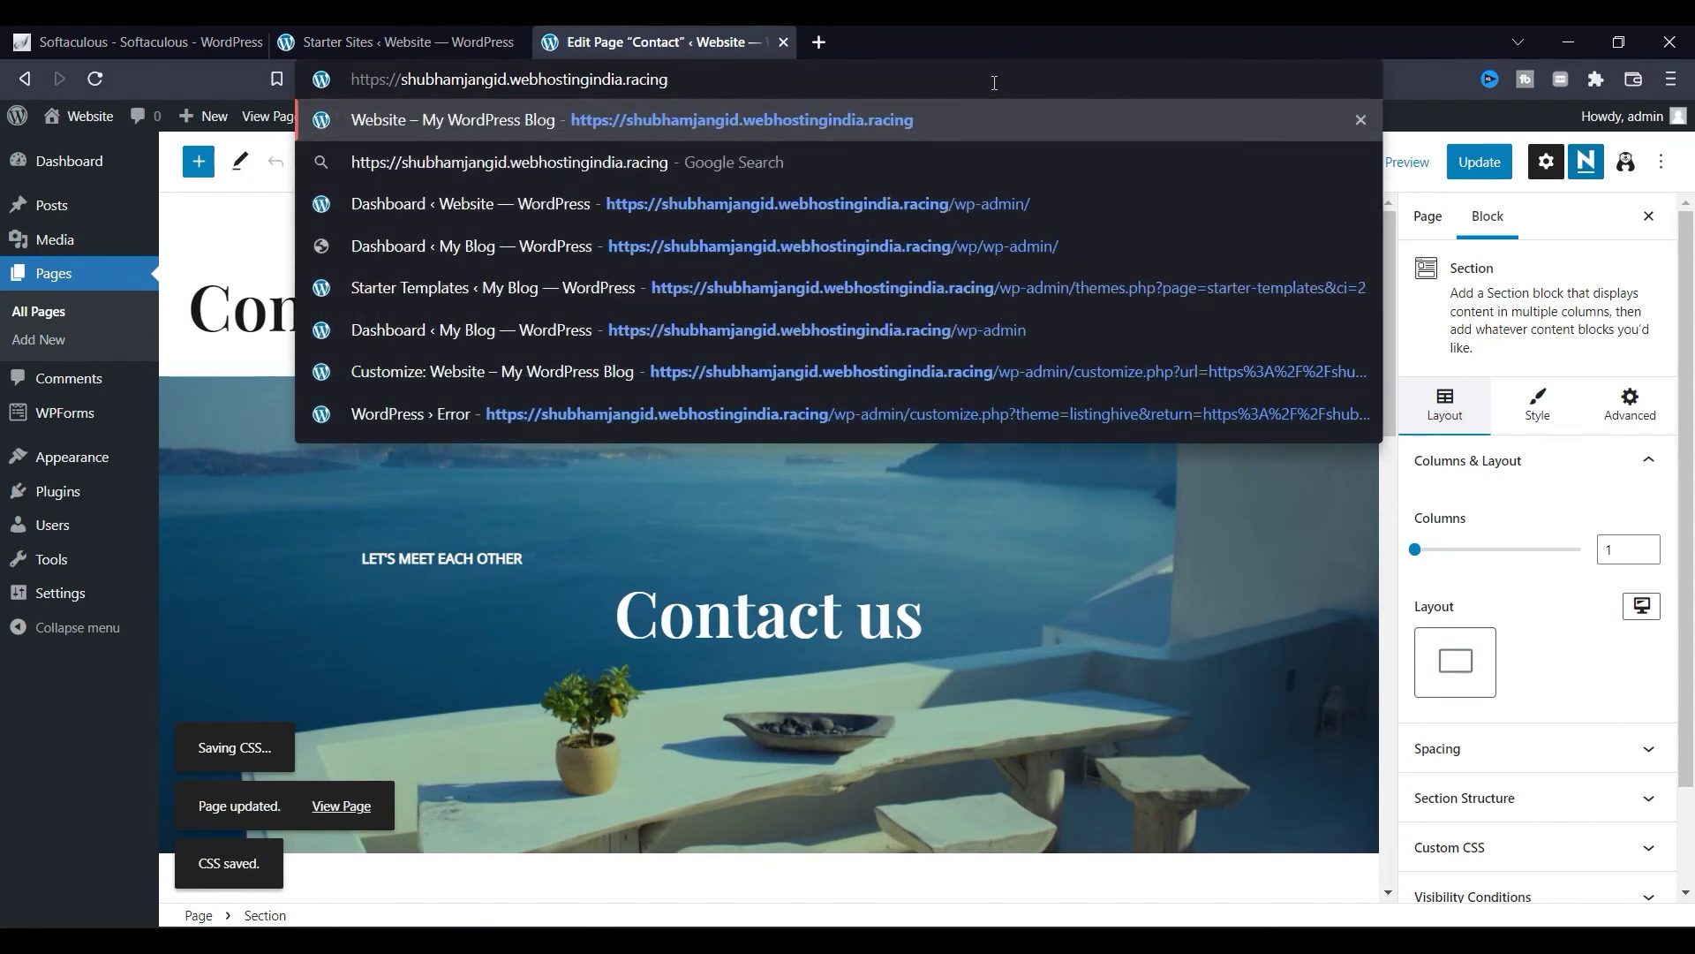
pyautogui.press('Return')
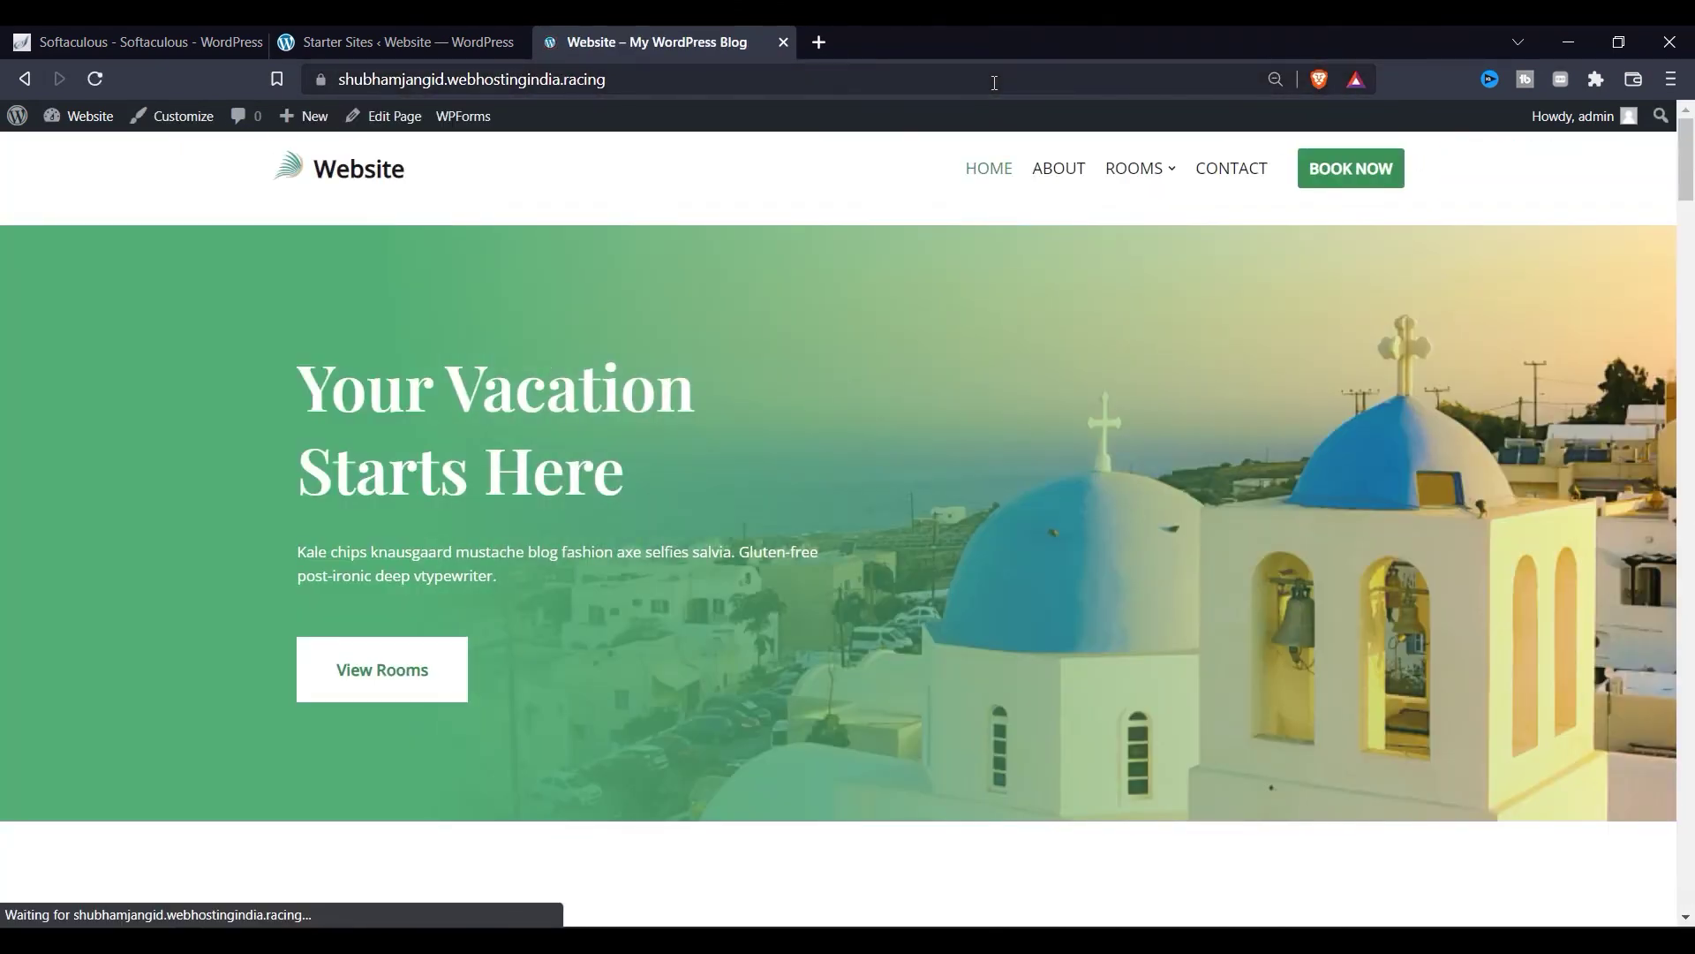
pyautogui.click(1367, 179)
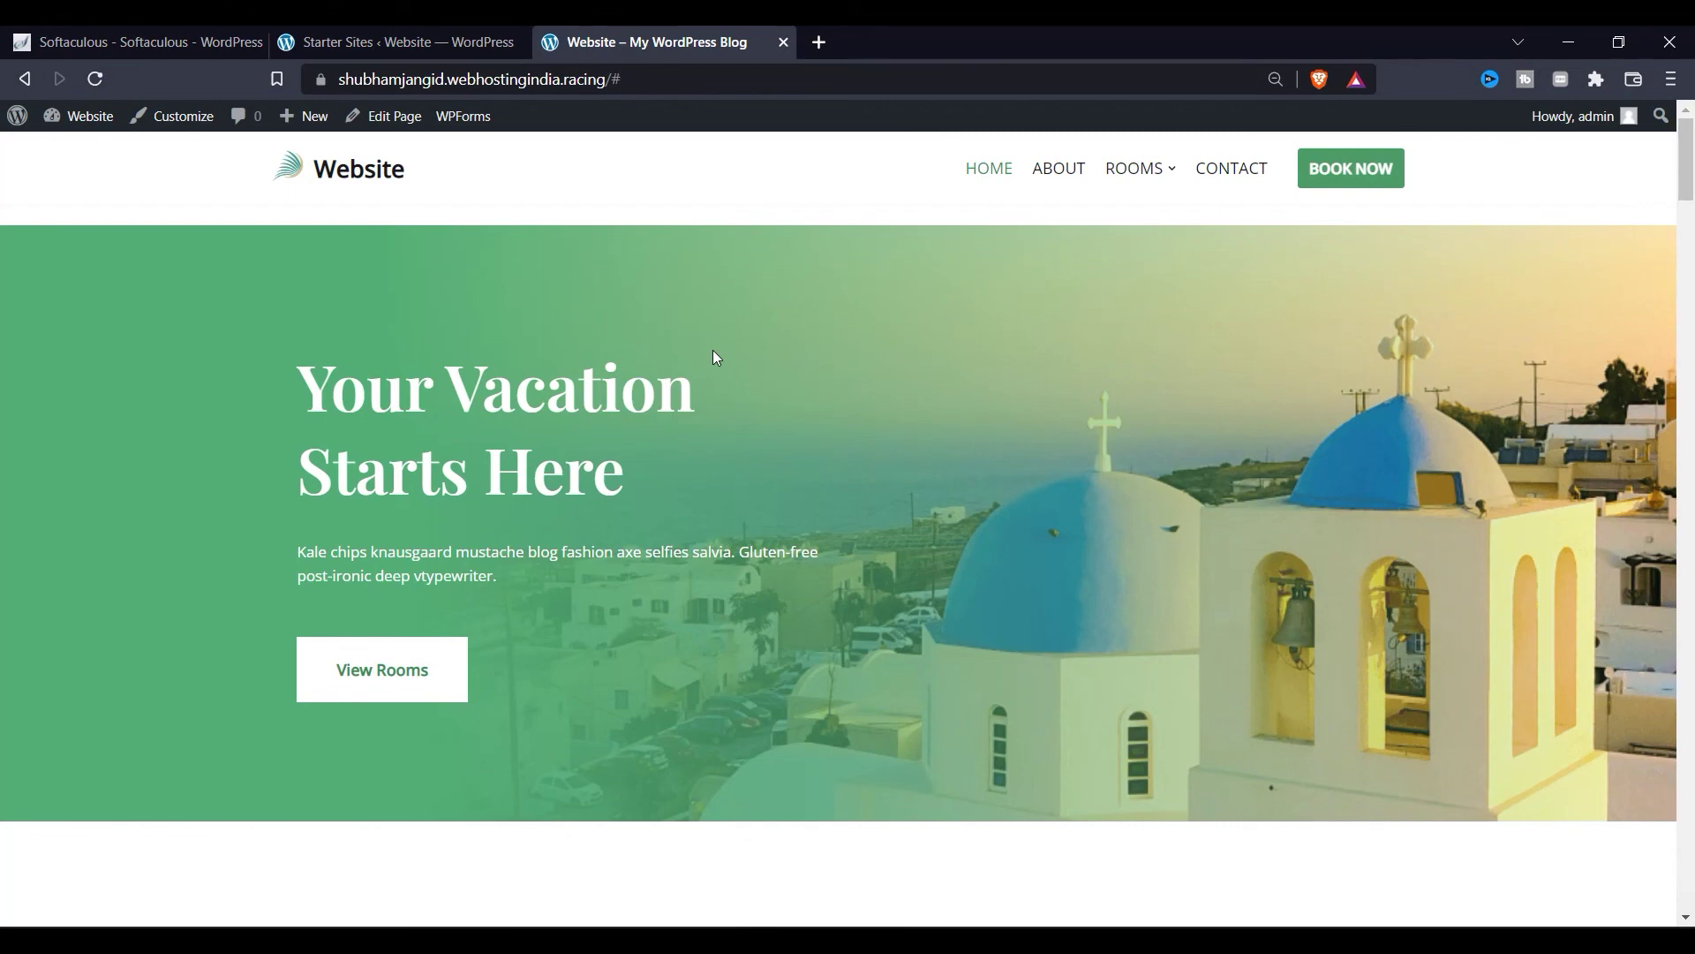
pyautogui.scroll(-15, 775, 605)
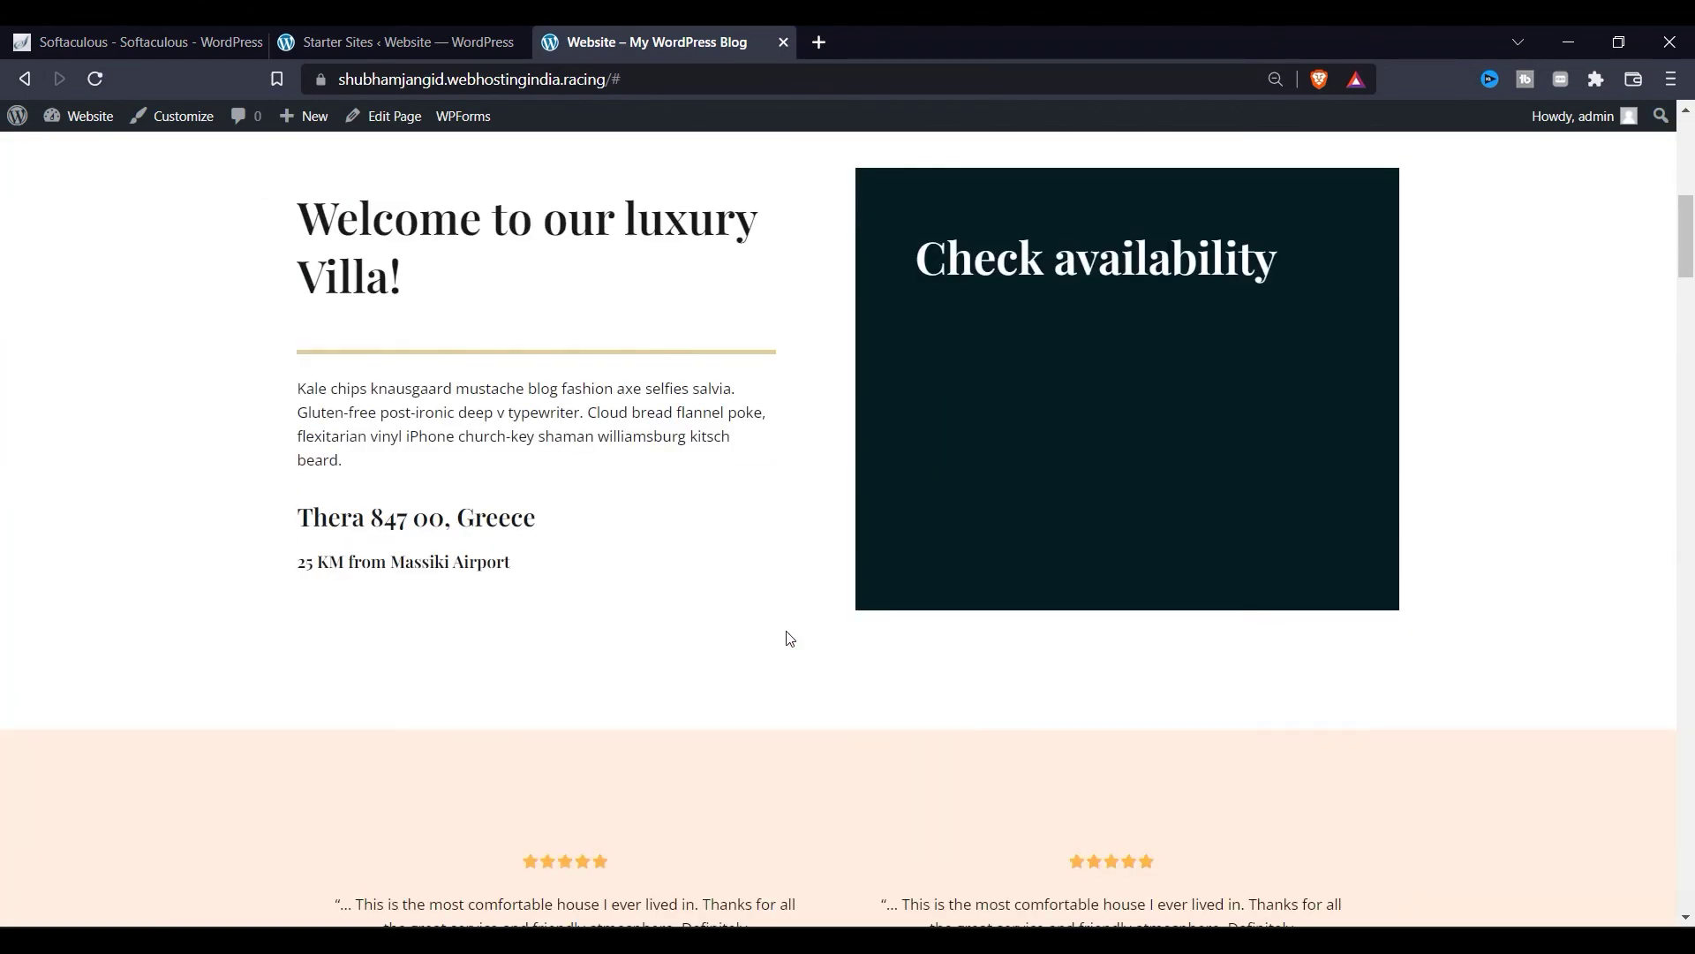
pyautogui.scroll(15, 807, 716)
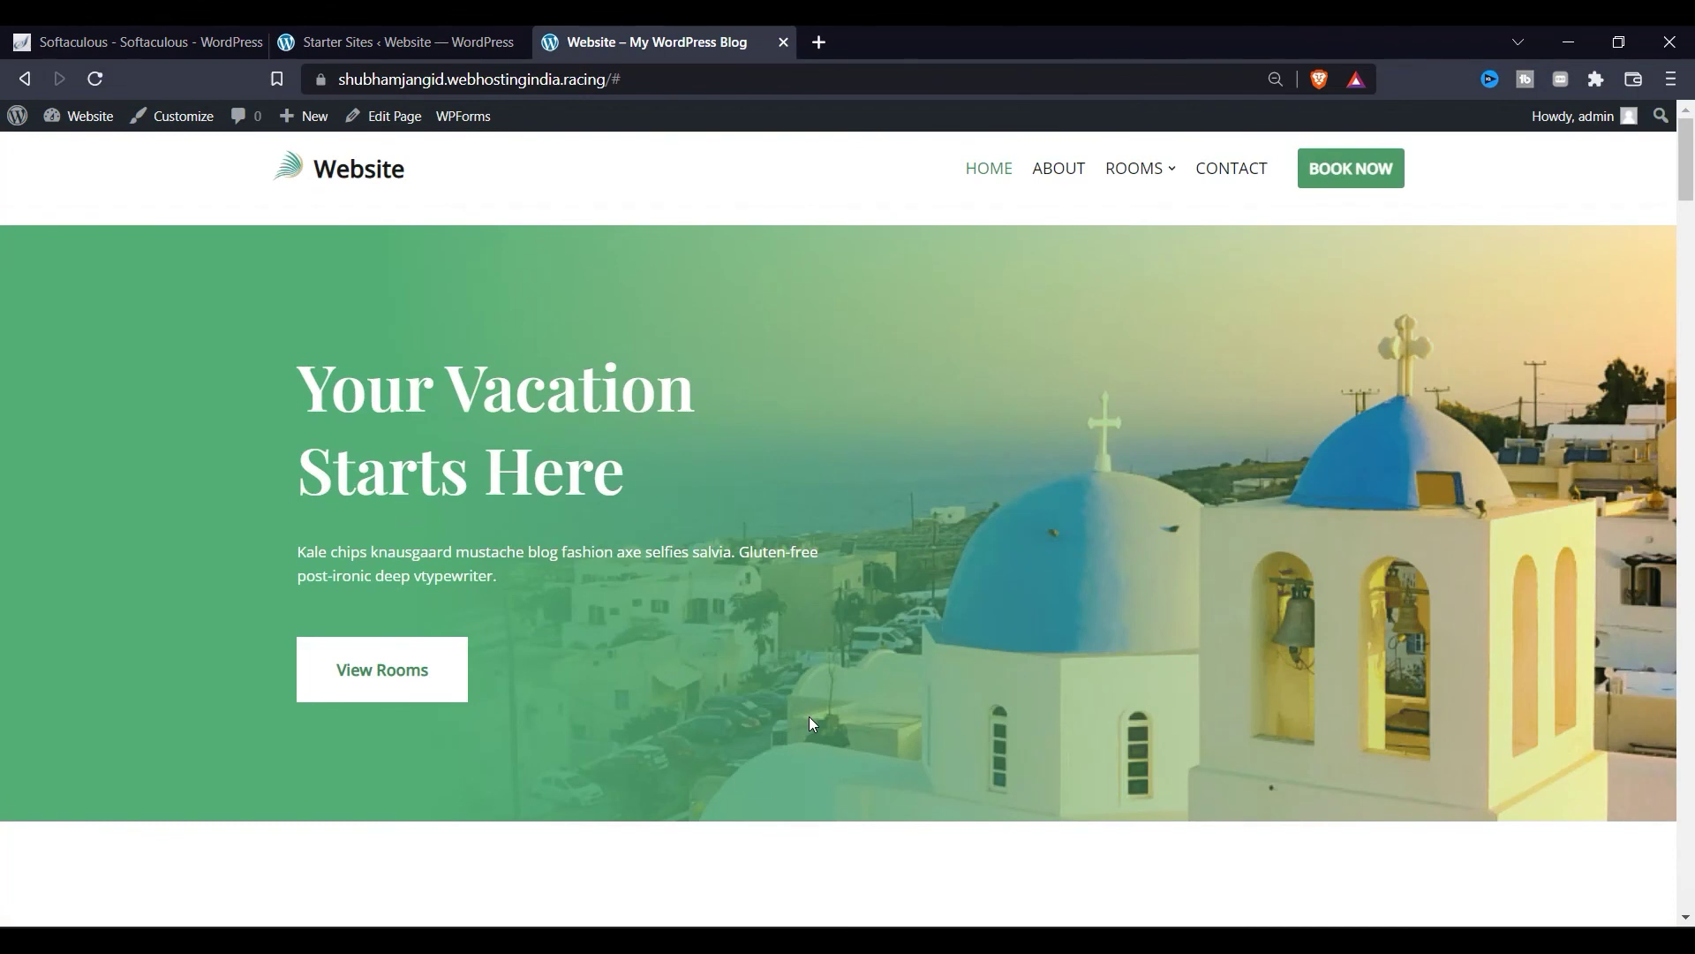